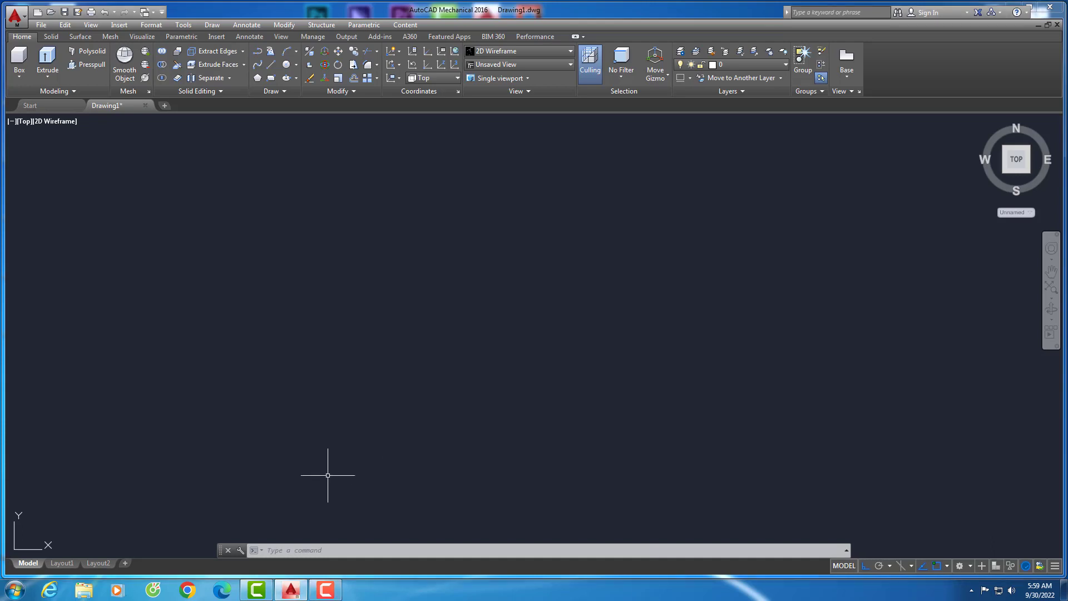
Hide the command line
left_click(327, 475)
left_click(251, 329)
left_click(398, 293)
left_click(339, 339)
left_click(225, 552)
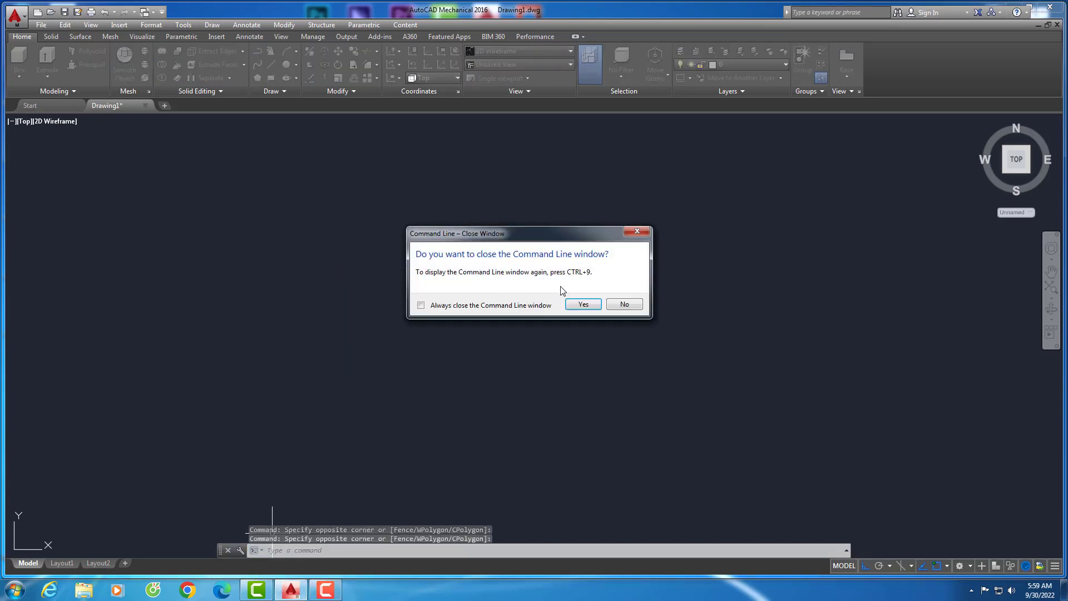
left_click(582, 305)
type("3600")
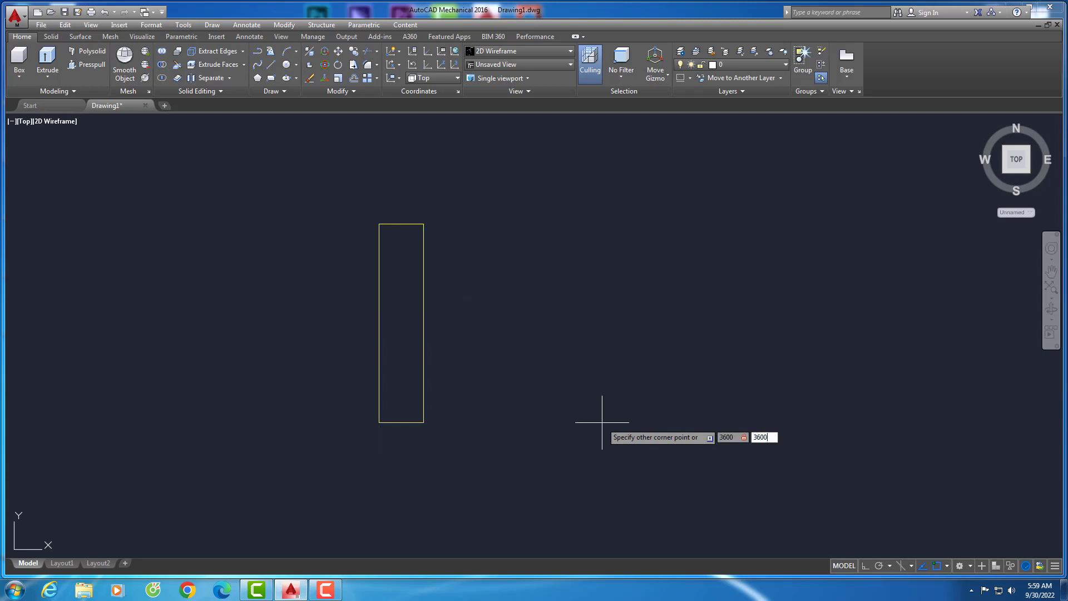
Draw a 3600 x 3600 square and a 300 x 300 small square
key("Return")
scroll(436, 402, "up", 5)
type("30")
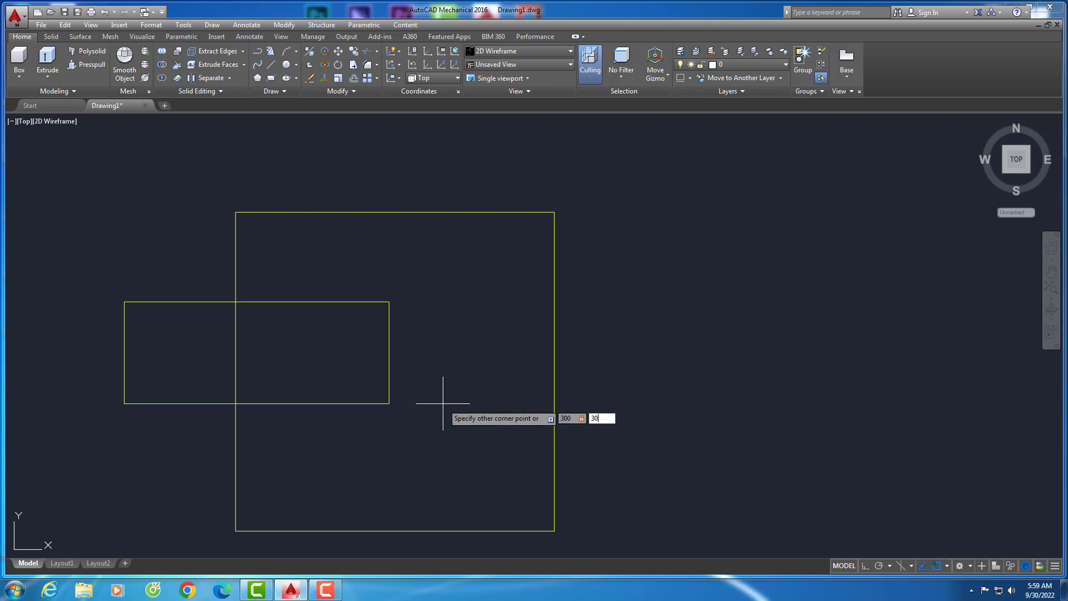
type("0")
key("Return")
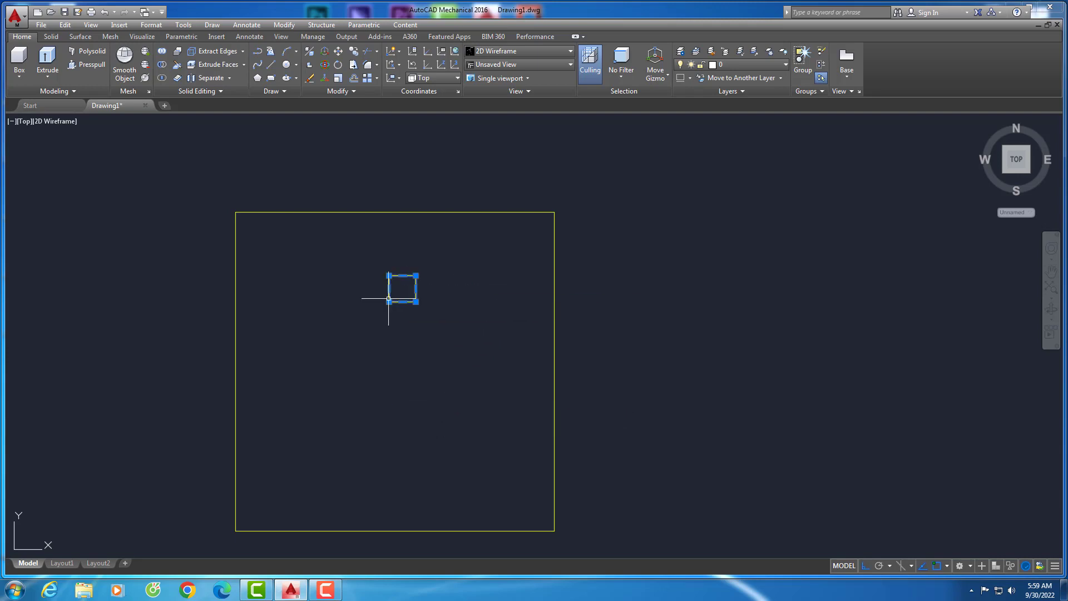
scroll(388, 299, "up", 4)
scroll(412, 270, "down", 6)
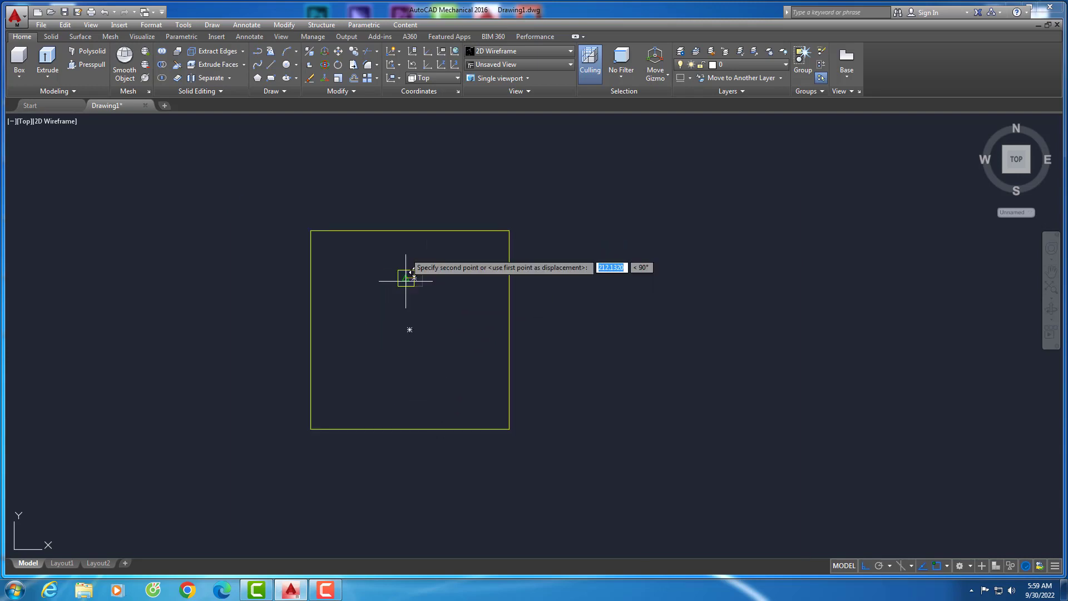
key("Escape")
scroll(465, 309, "up", 2)
middle_click_drag(465, 309, 474, 367)
Make an offset copy of the square's edge with the O command
type("o")
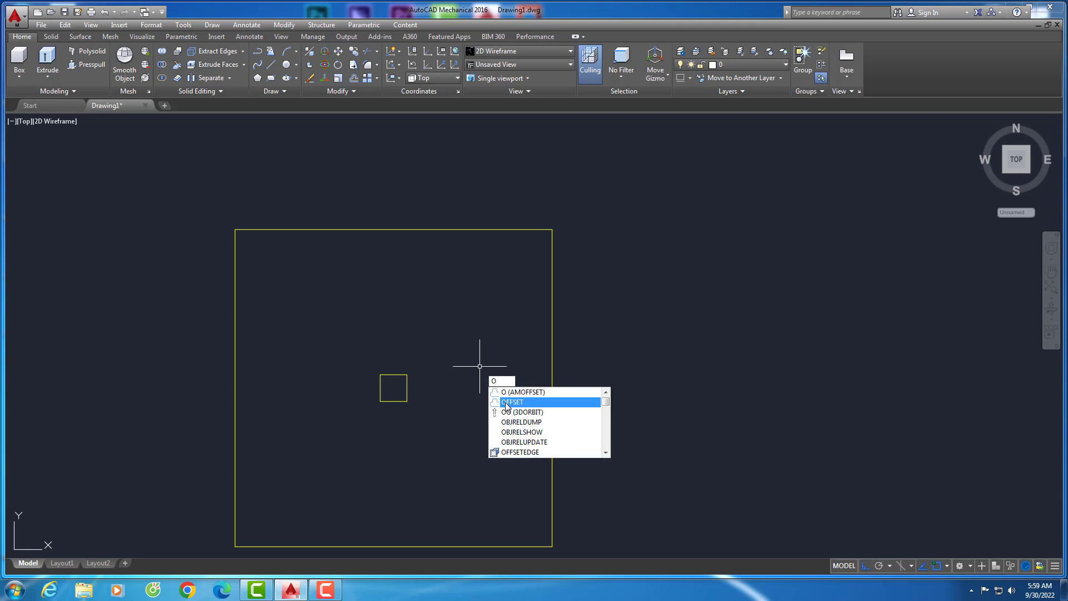
key("Return")
key("Return")
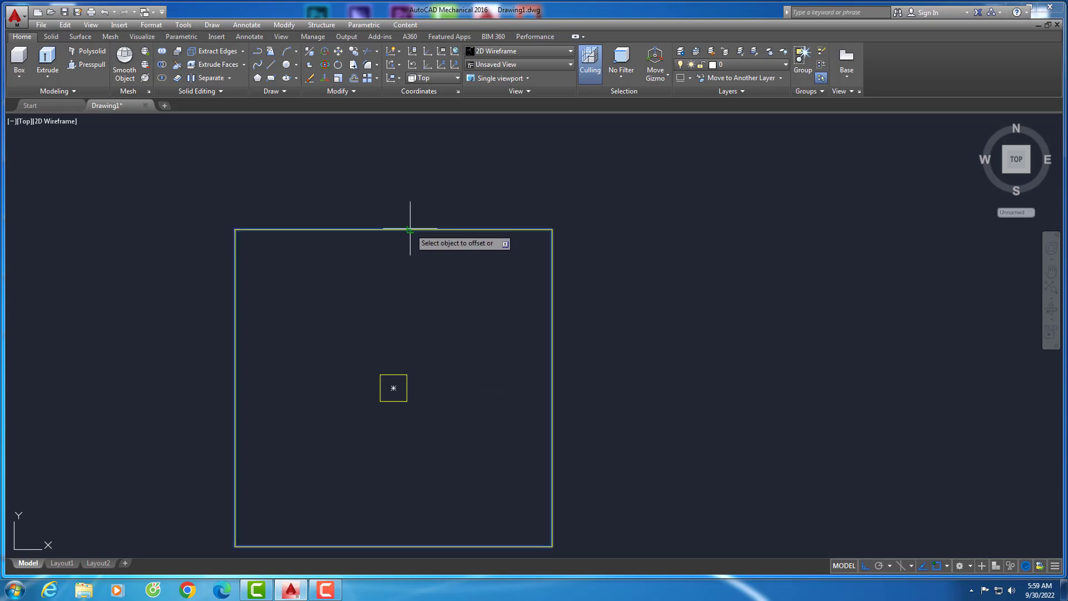
scroll(396, 376, "up", 8)
left_click(394, 372)
left_click(393, 423)
scroll(434, 247, "down", 8)
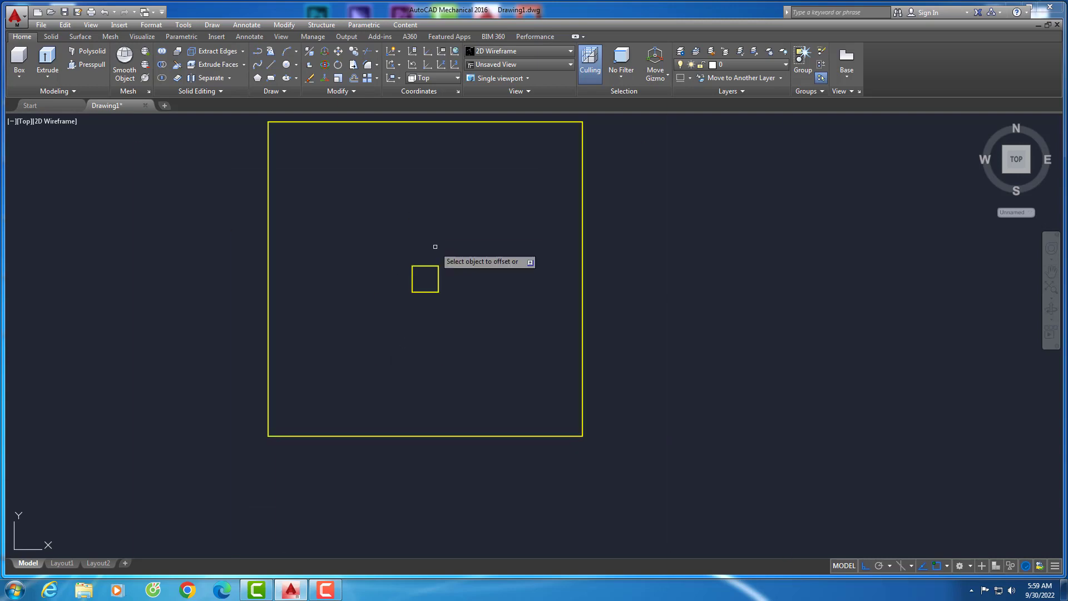
middle_click_drag(434, 141, 429, 249)
Switch the viewport to the SW Isometric view
scroll(429, 248, "up", 8)
scroll(428, 203, "down", 6)
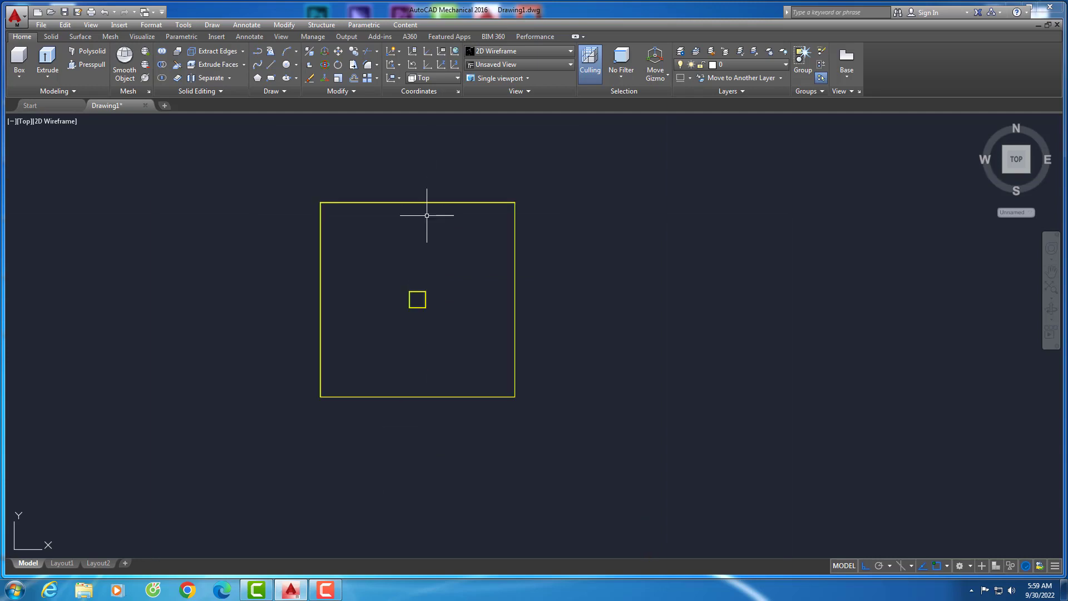
left_click(22, 121)
left_click(67, 226)
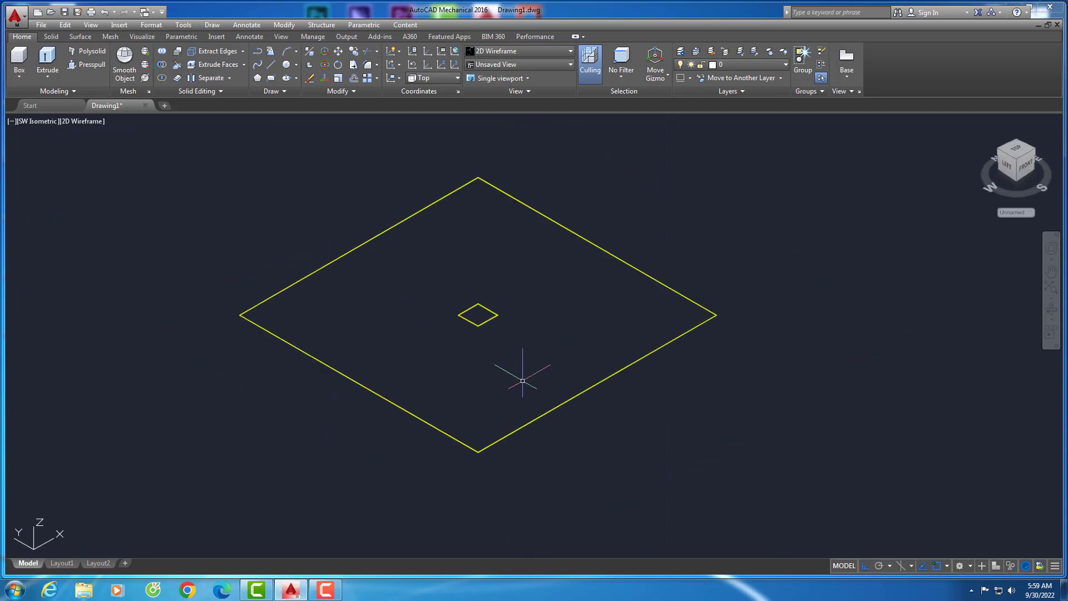
Move the small square 2600 units down along -Z from its centre point
left_click_drag(520, 370, 445, 284)
scroll(474, 304, "up", 8)
key("Return")
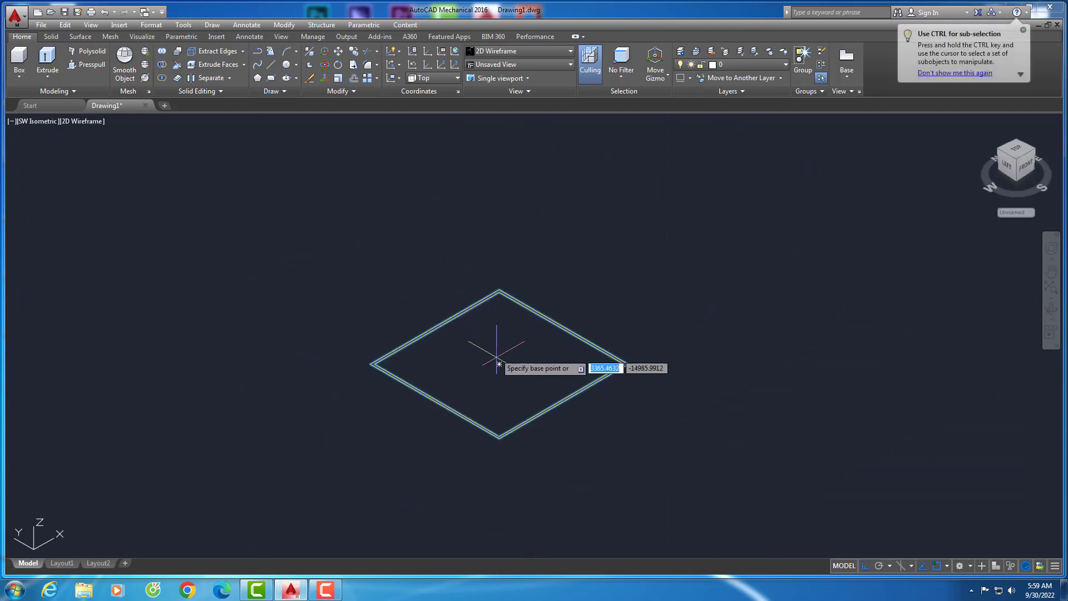
scroll(502, 334, "down", 8)
left_click(502, 311)
type("26")
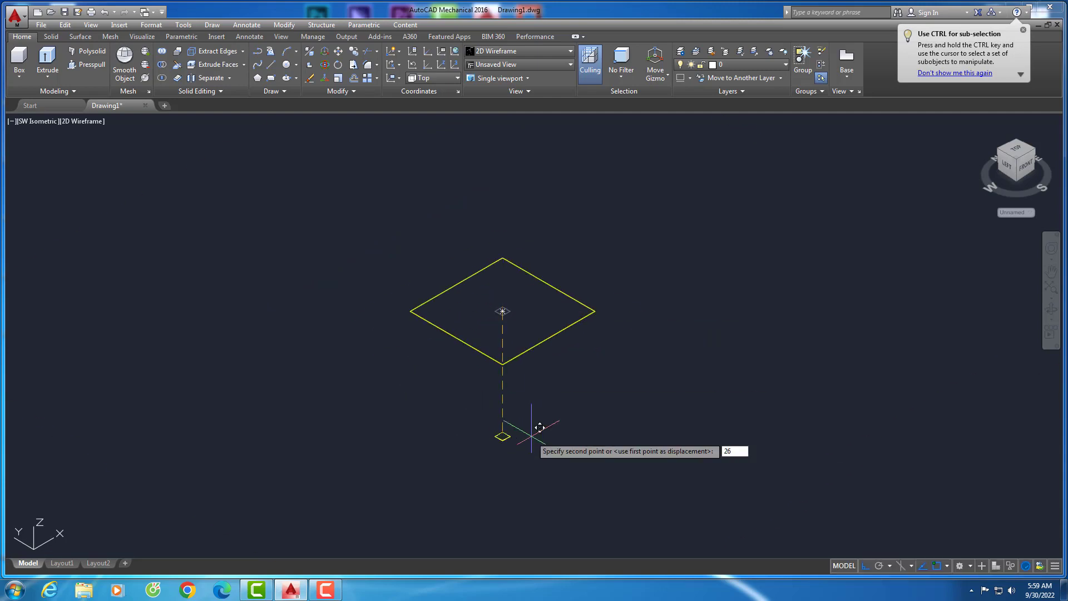
type("00")
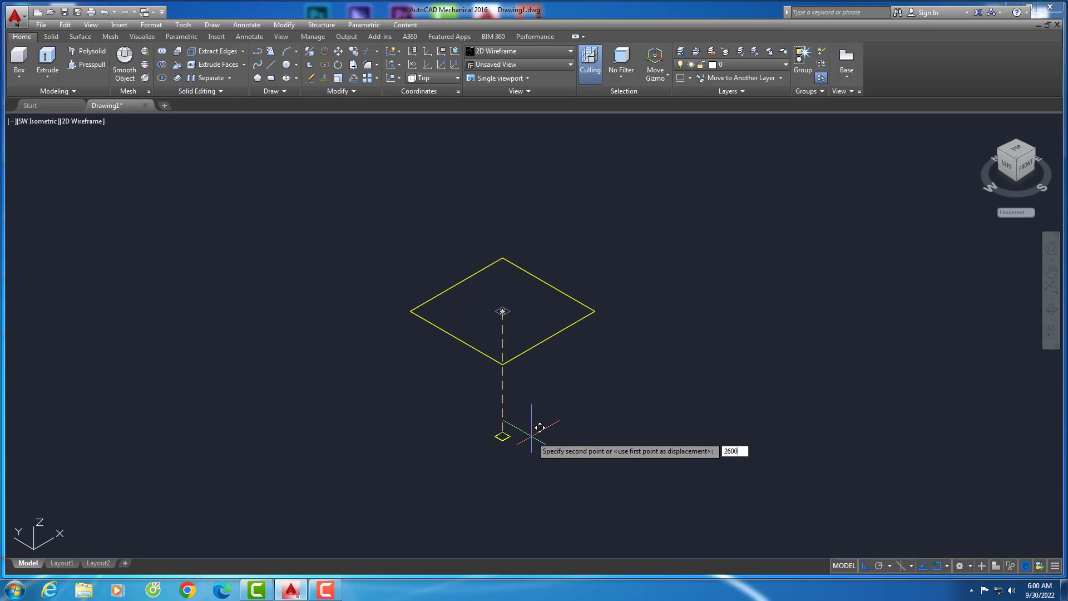
key("Return")
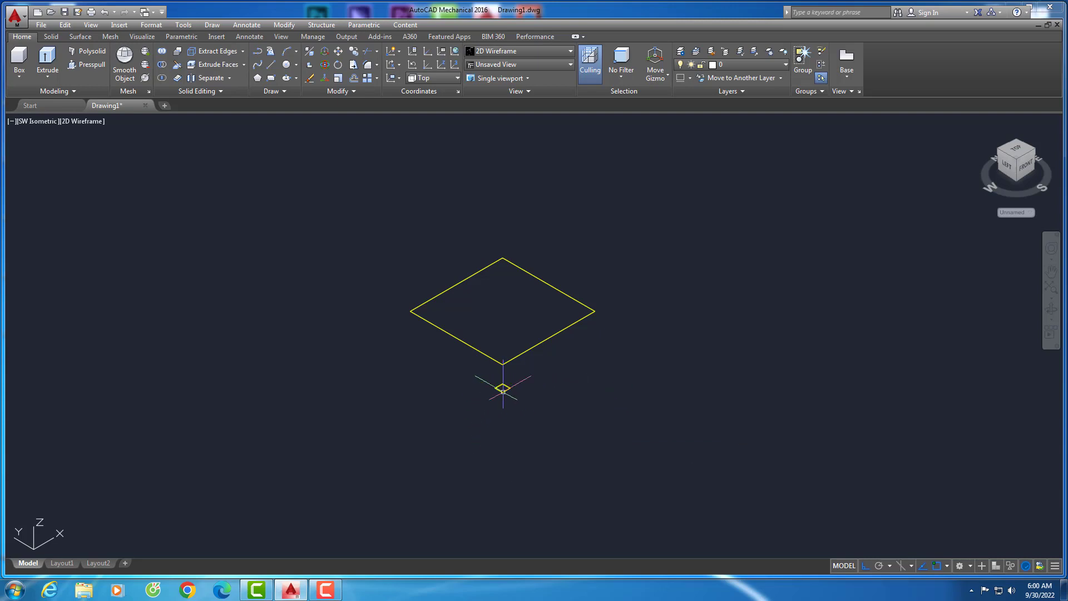
scroll(502, 391, "up", 7)
scroll(576, 397, "up", 2)
Run LOFT and select the large and small squares as cross sections
type("ft")
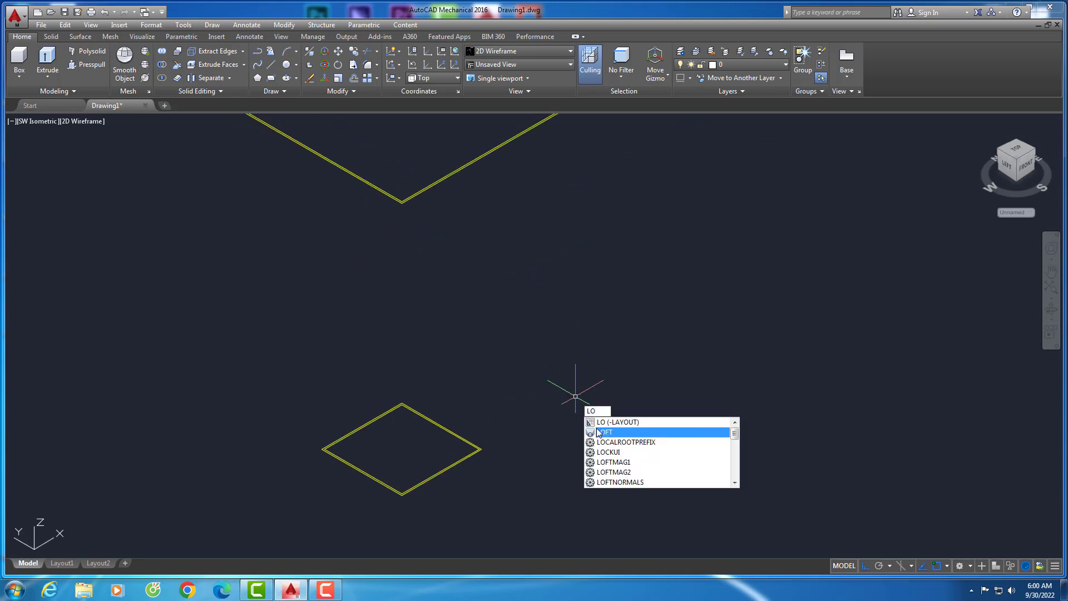
key("Return")
scroll(486, 445, "up", 3)
scroll(456, 398, "up", 3)
left_click(471, 326)
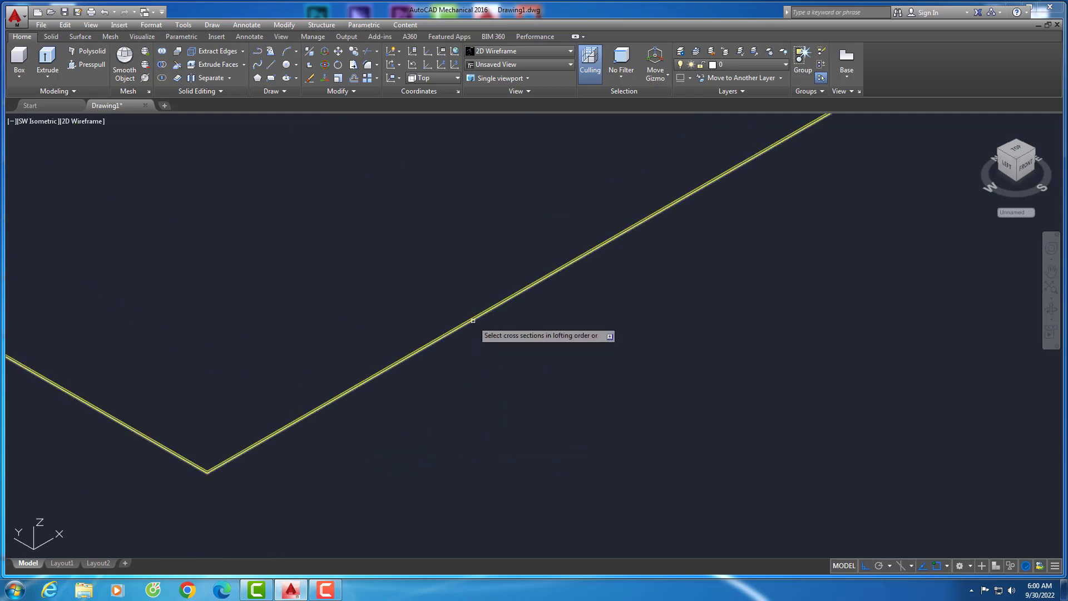
scroll(465, 305, "down", 2)
left_click(466, 306)
scroll(566, 303, "down", 3)
key("Return")
Finish the loft to create the tapered hopper solid
key("Escape")
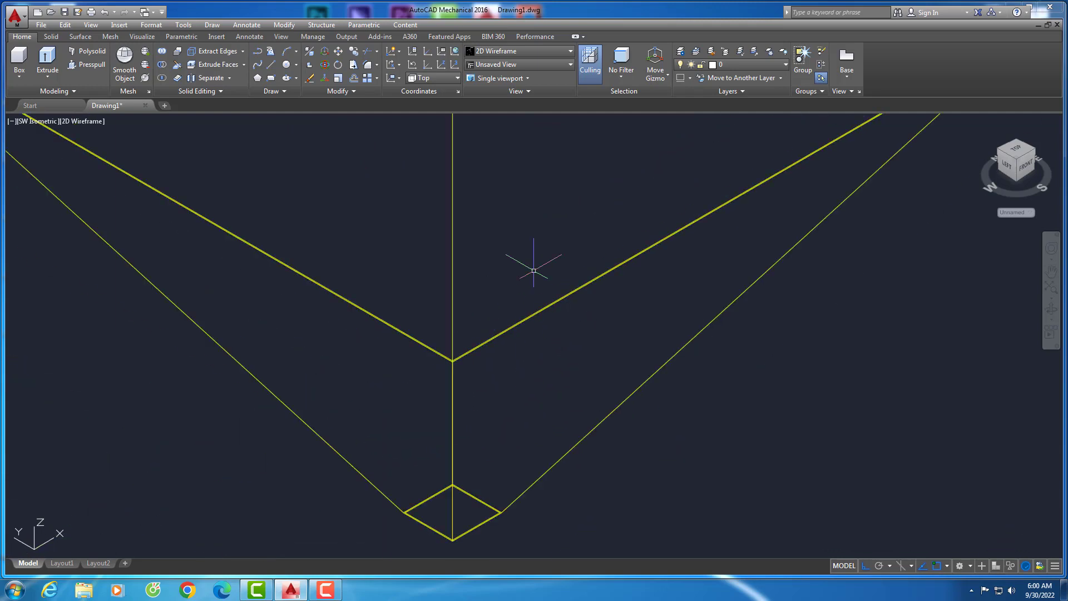
scroll(612, 361, "up", 8)
key("Return")
scroll(517, 357, "down", 5)
scroll(517, 356, "up", 3)
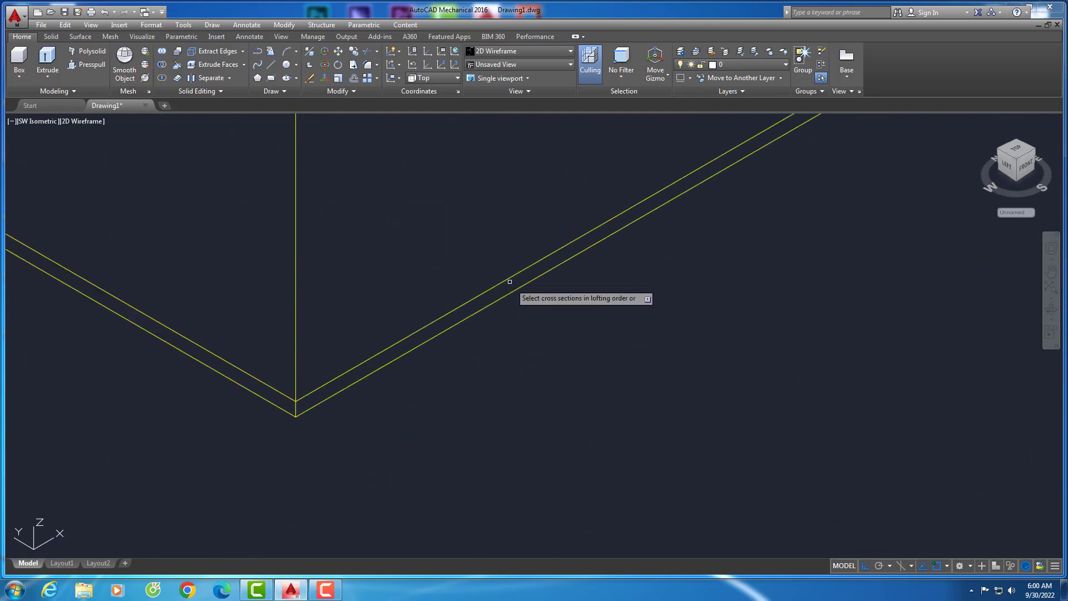
left_click(508, 282)
key("Return")
Apply the Conceptual visual style to the hopper
scroll(483, 376, "down", 3)
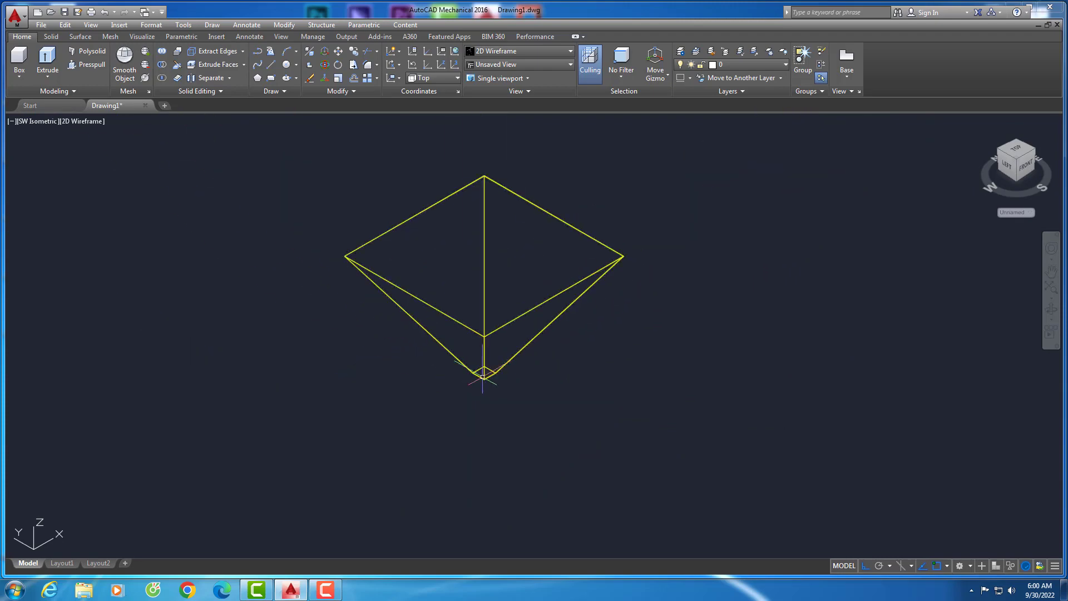
left_click(93, 126)
left_click(124, 162)
left_click(87, 121)
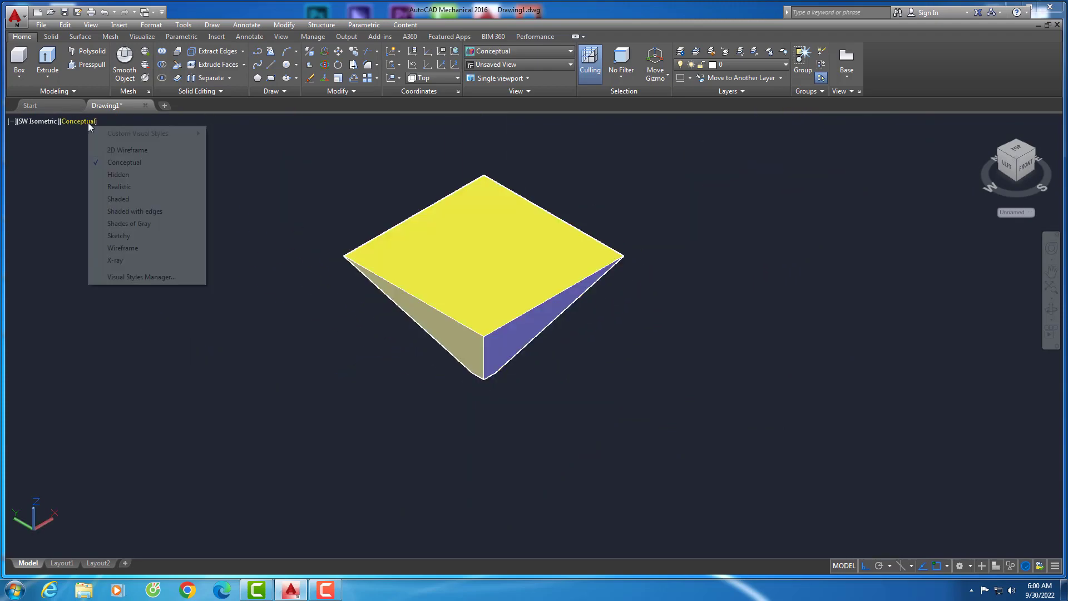
Switch to wireframe, then start and cancel a SUBTRACT command
left_click(127, 150)
scroll(551, 365, "up", 5)
scroll(551, 368, "up", 2)
type("Su")
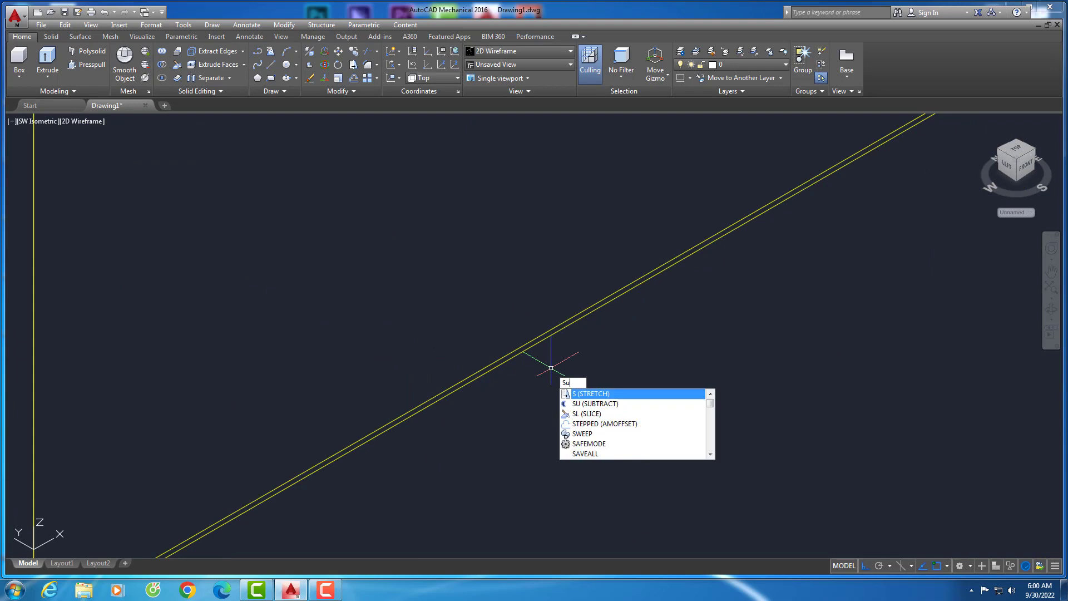
key("Return")
scroll(543, 345, "down", 4)
scroll(601, 370, "down", 4)
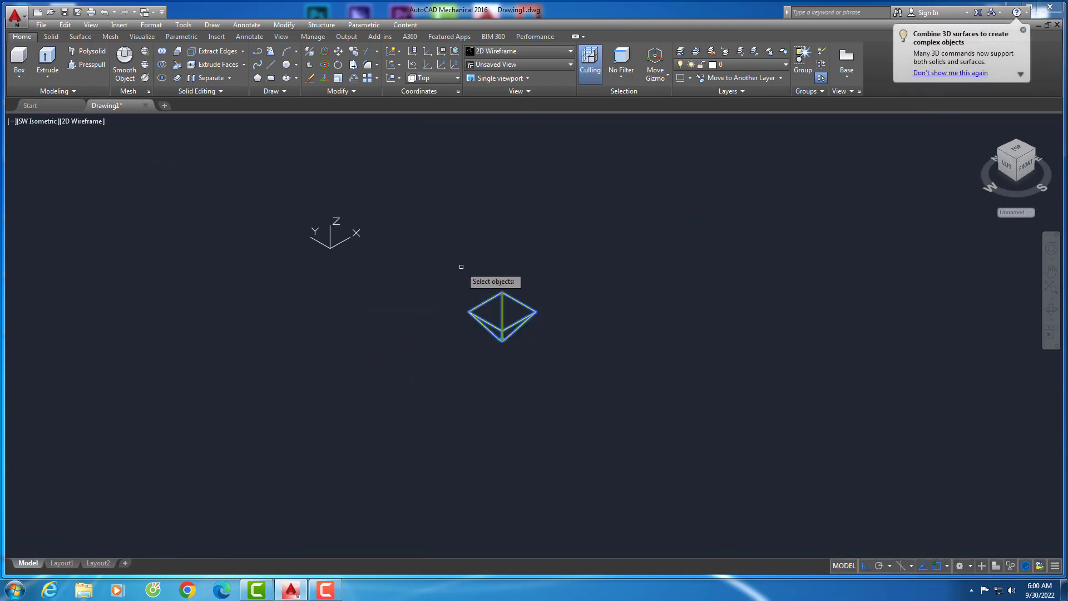
key("Escape")
Shade the hopper in Conceptual and orbit to view its underside
scroll(496, 303, "up", 5)
left_click(87, 121)
left_click(96, 162)
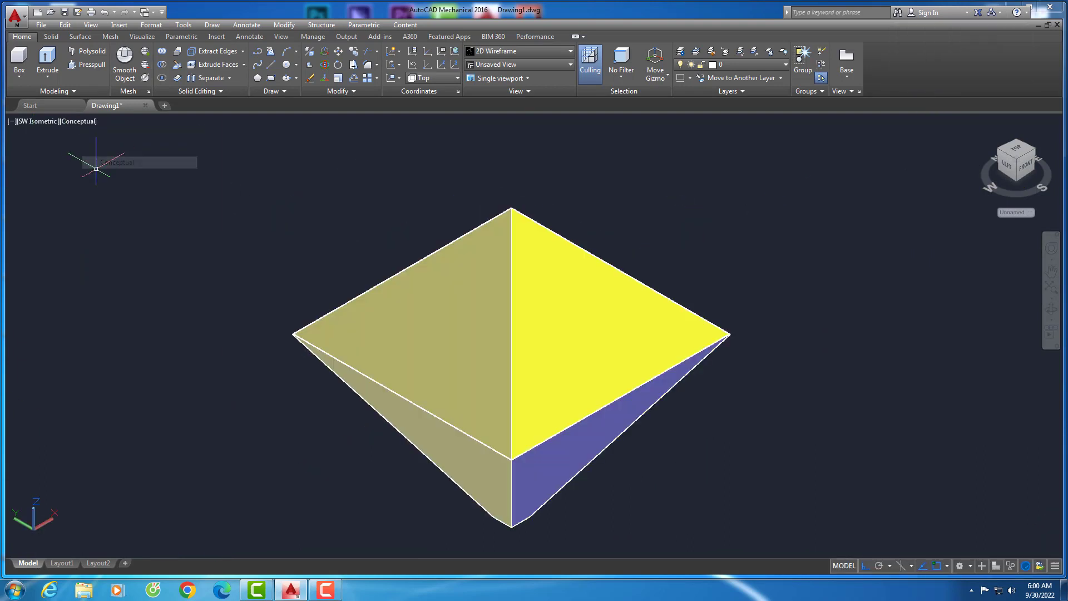
left_click(1047, 312)
mouse_move(753, 207)
left_mouse_down()
mouse_move(716, 275)
mouse_move(544, 252)
mouse_move(552, 429)
left_mouse_up()
mouse_move(679, 419)
left_mouse_down()
mouse_move(484, 339)
mouse_move(599, 410)
mouse_move(705, 410)
mouse_move(592, 410)
left_mouse_up()
key("Escape")
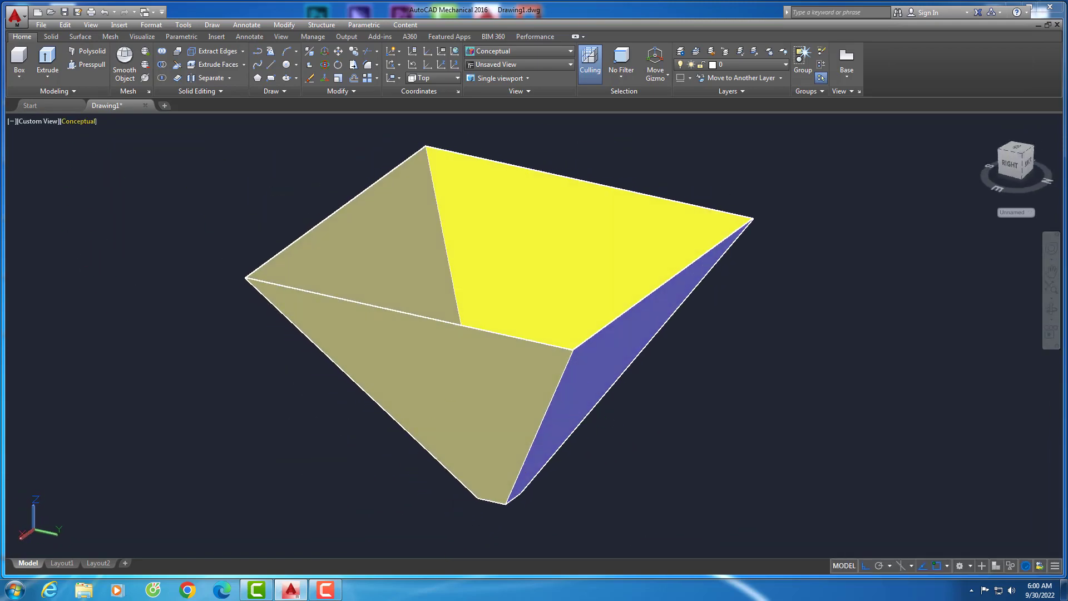
Return the display to 2D Wireframe
left_click(75, 123)
left_click(94, 148)
left_click(38, 122)
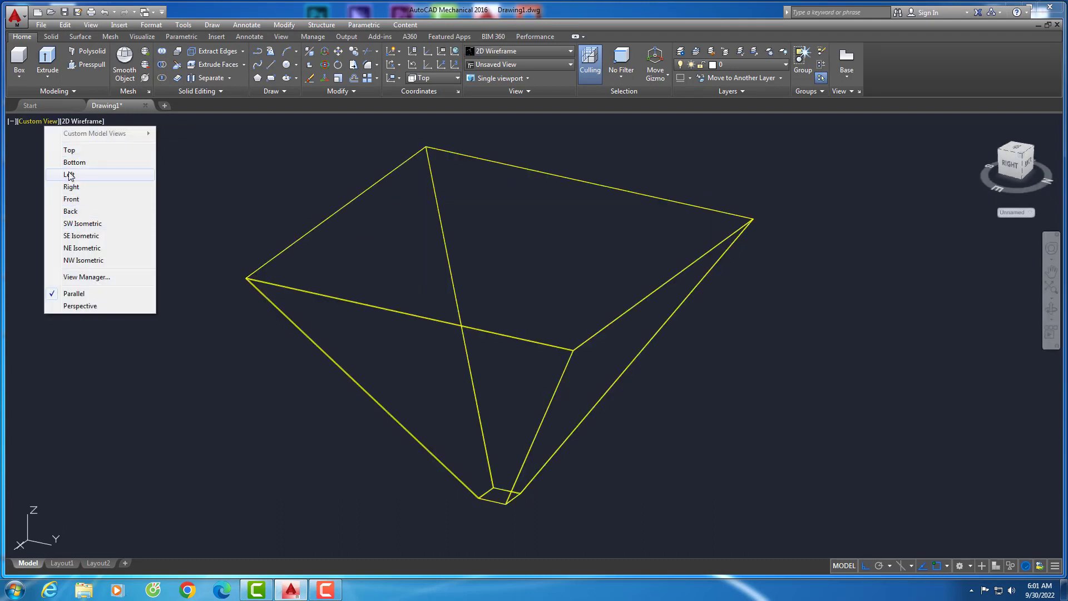
Switch to the Top view and centre the hopper
left_click(100, 152)
left_click(53, 121)
left_click(220, 208)
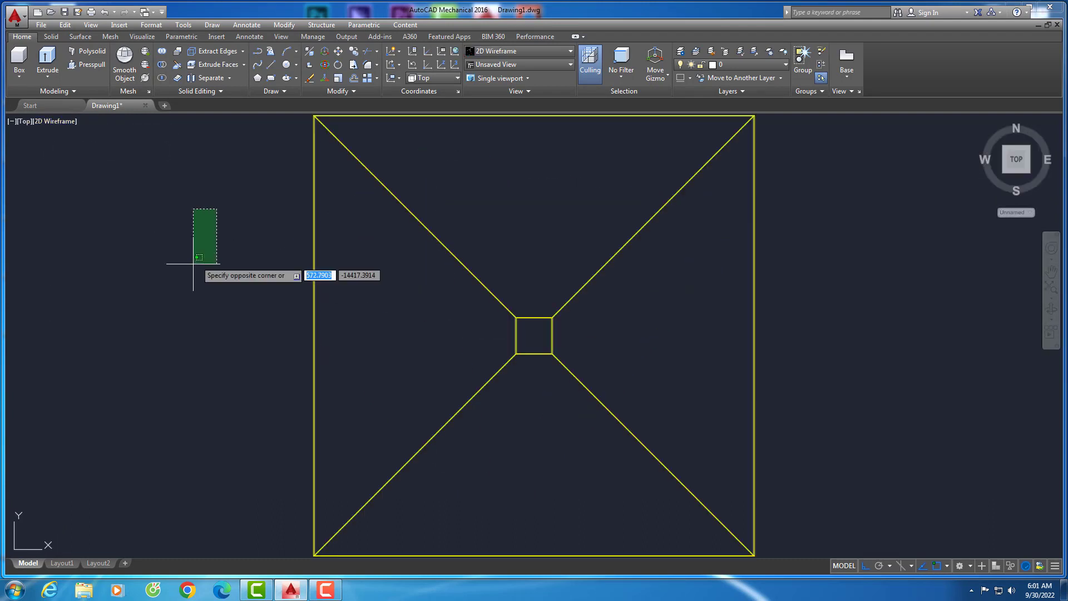
key("Escape")
scroll(382, 322, "down", 4)
scroll(562, 328, "up", 2)
middle_click_drag(562, 329, 612, 356)
Slice the hopper along the diagonal from the top-left to bottom-right corner
type("s")
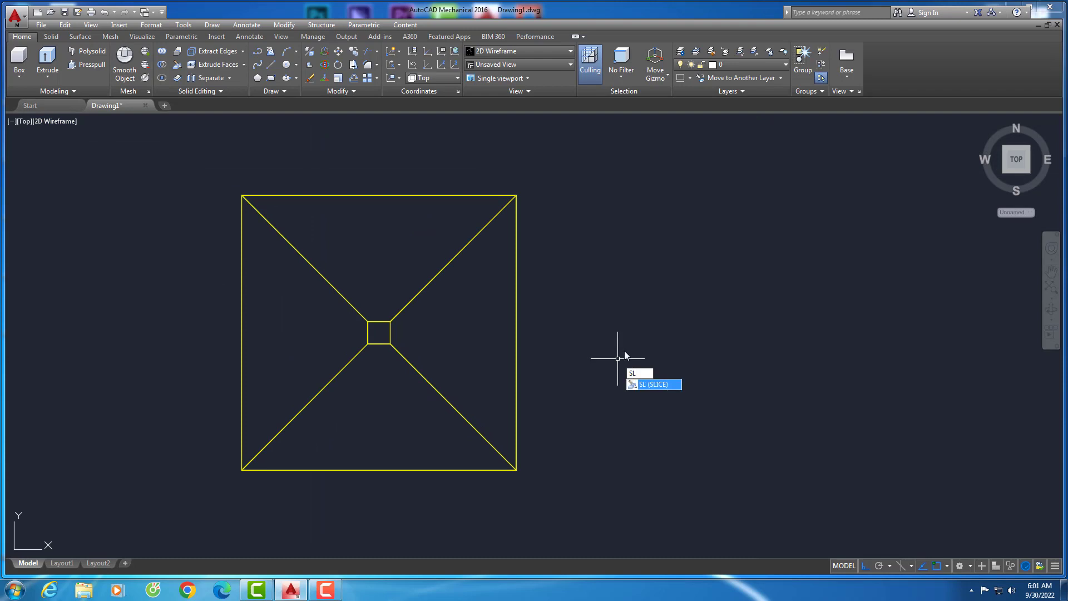
key("Return")
left_click(686, 310)
left_click(114, 442)
key("Return")
scroll(227, 203, "up", 5)
left_click(316, 230)
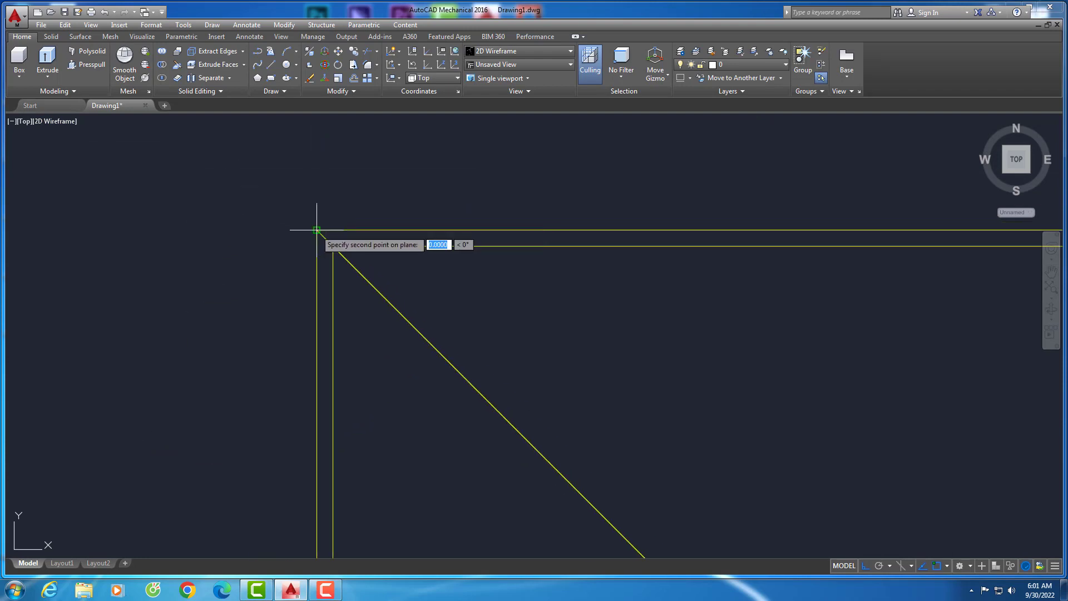
scroll(306, 222, "down", 4)
scroll(572, 381, "up", 4)
scroll(378, 295, "up", 2)
left_click(386, 293)
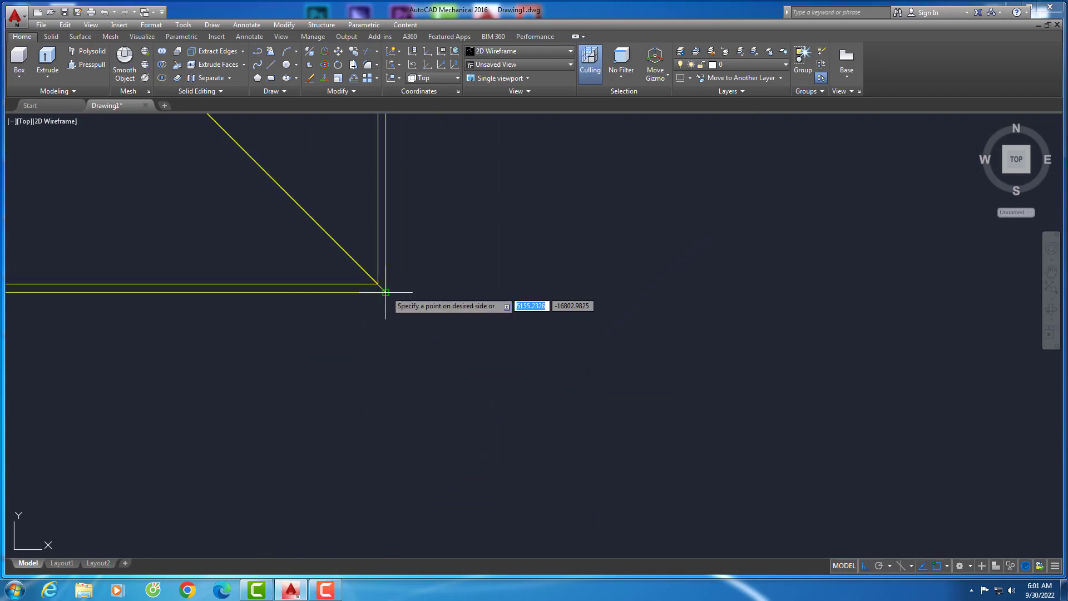
scroll(472, 411, "down", 4)
left_click(429, 295)
scroll(392, 271, "up", 2)
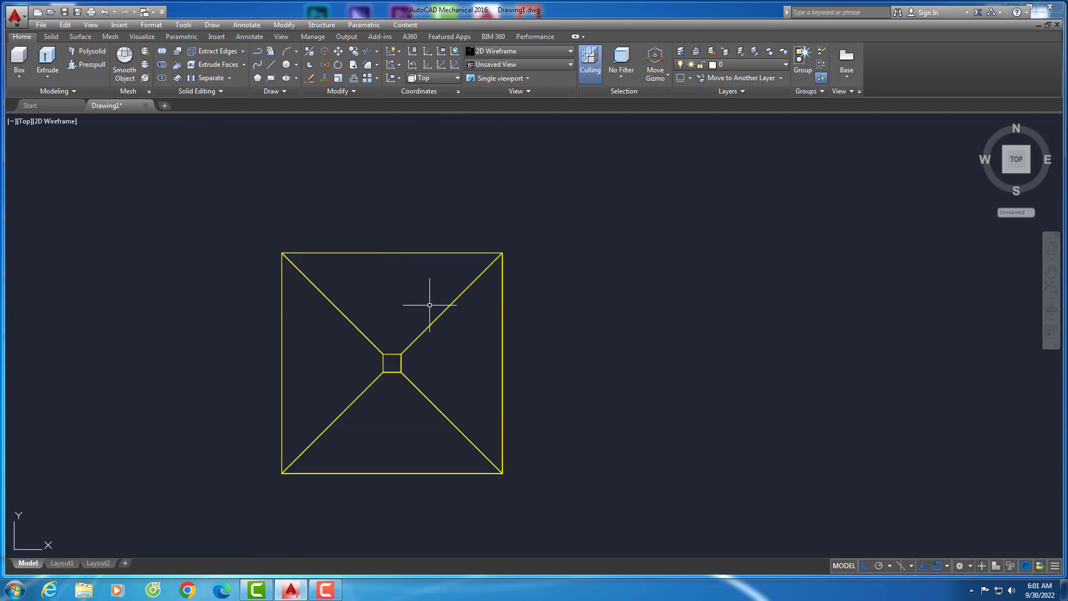
Delete the lower-left half of the sliced solid
key("Escape")
left_click(398, 473)
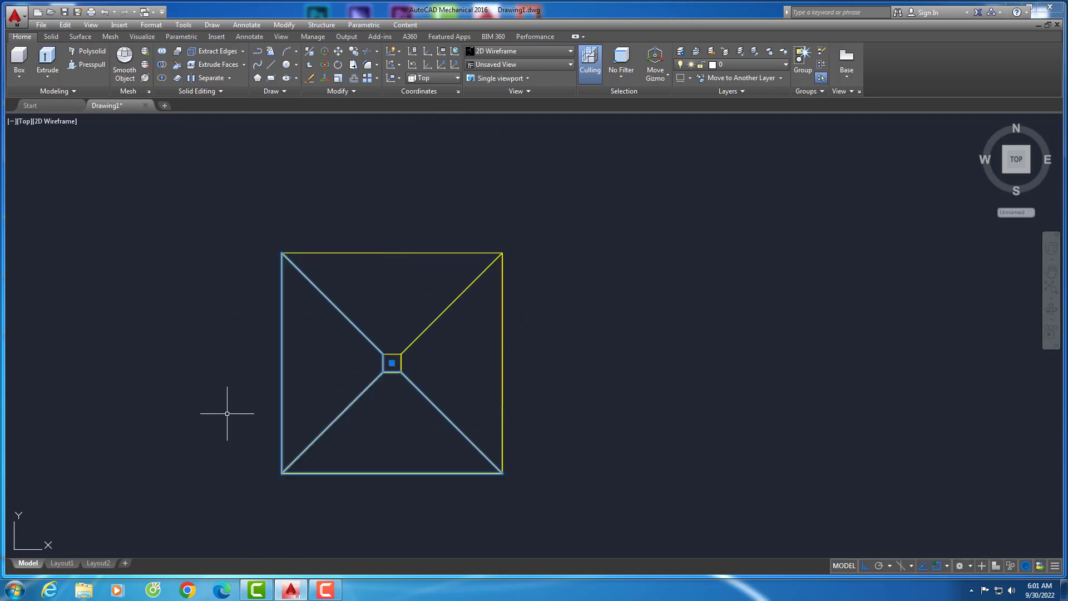
key("Delete")
scroll(382, 420, "up", 5)
scroll(382, 423, "down", 3)
middle_click_drag(382, 430, 382, 410)
Slice the remaining piece with a vertical plane using SL
type("S")
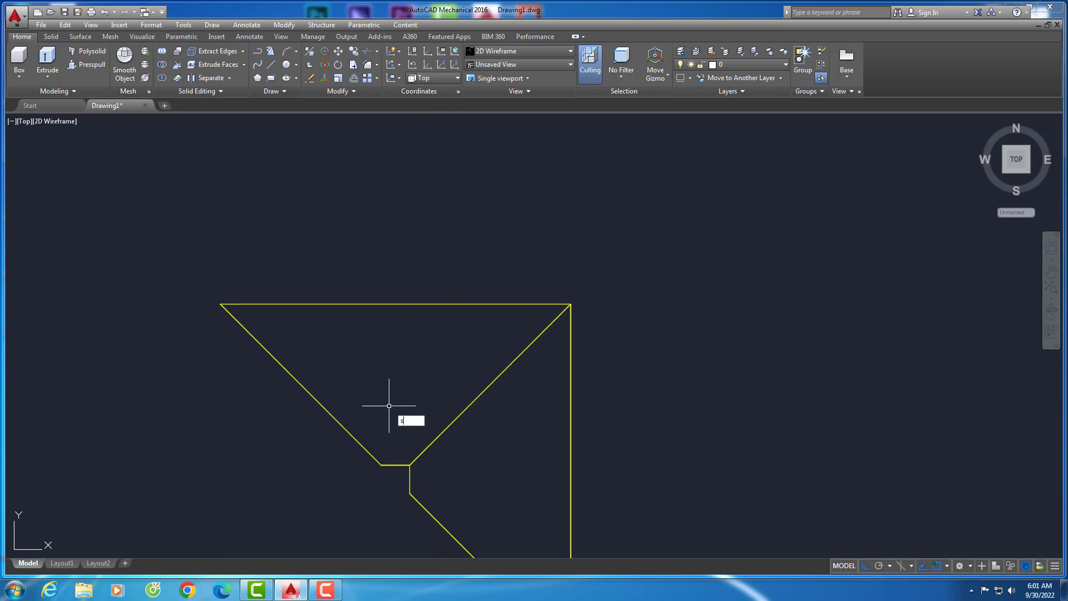
type("L")
key("Return")
left_click(632, 353)
left_click(258, 521)
key("Return")
scroll(393, 296, "up", 3)
scroll(412, 328, "up", 5)
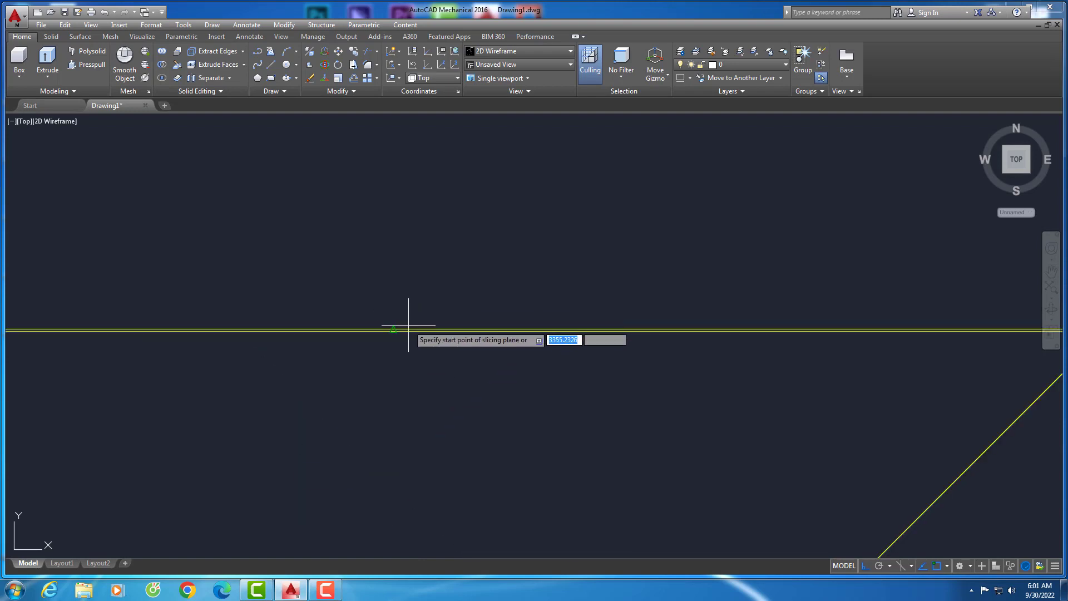
scroll(390, 328, "down", 5)
left_click(394, 288)
scroll(424, 475, "up", 3)
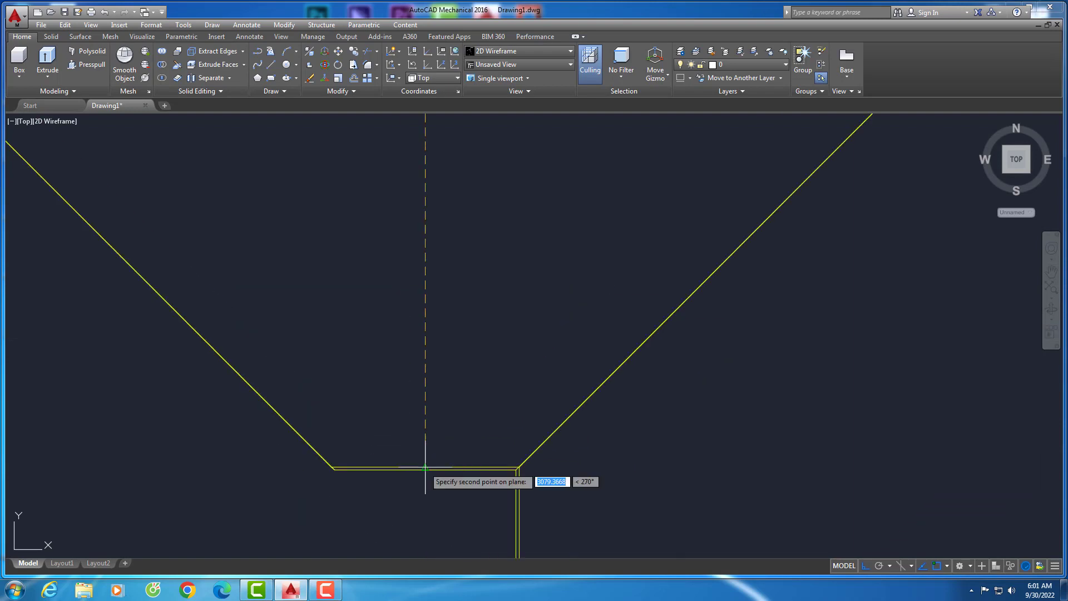
scroll(409, 472, "up", 2)
scroll(409, 472, "down", 5)
left_click(418, 456)
key("Return")
Delete the right-hand piece, leaving the triangular portion
left_click(646, 556)
left_click(415, 261)
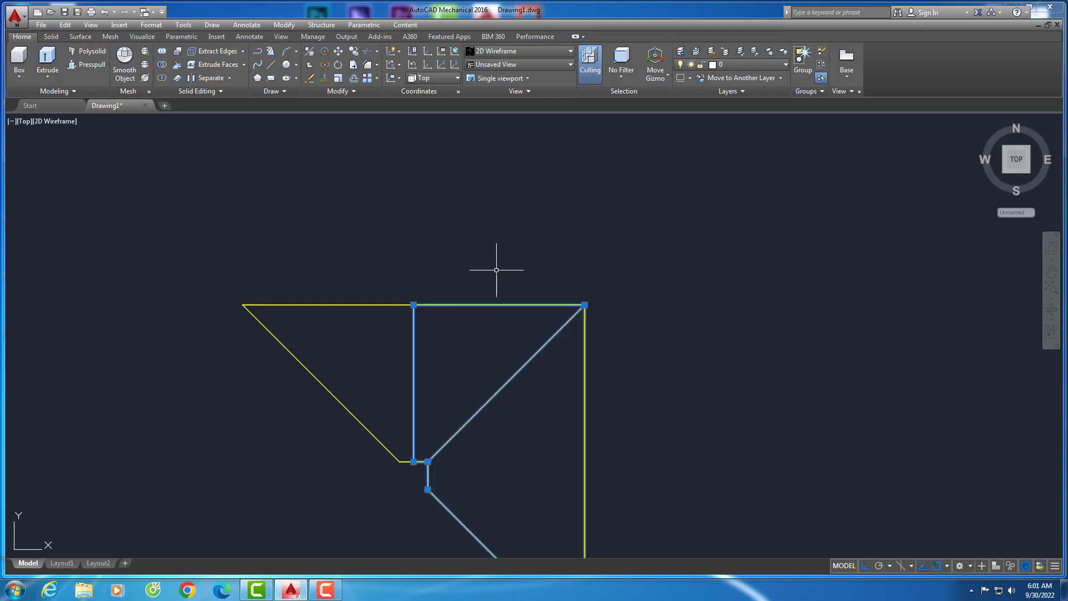
key("Delete")
scroll(373, 398, "up", 4)
scroll(289, 342, "down", 4)
Shade the triangular piece with the Conceptual visual style
left_click(63, 121)
left_click(92, 162)
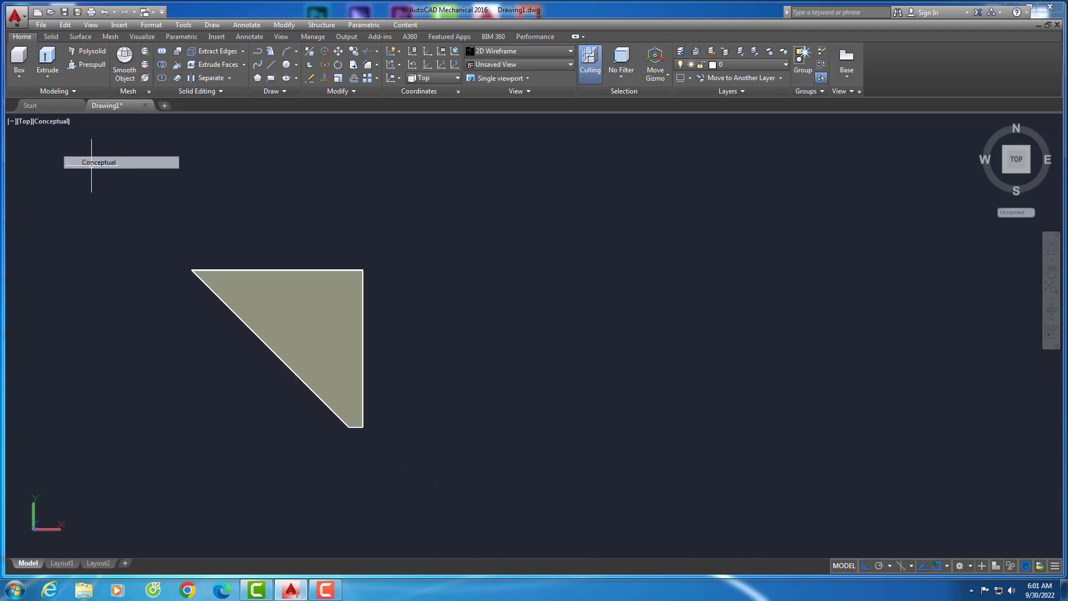
scroll(329, 321, "up", 3)
scroll(329, 322, "down", 3)
left_click(42, 121)
Return to wireframe and set the viewport to the Back view
left_click(76, 150)
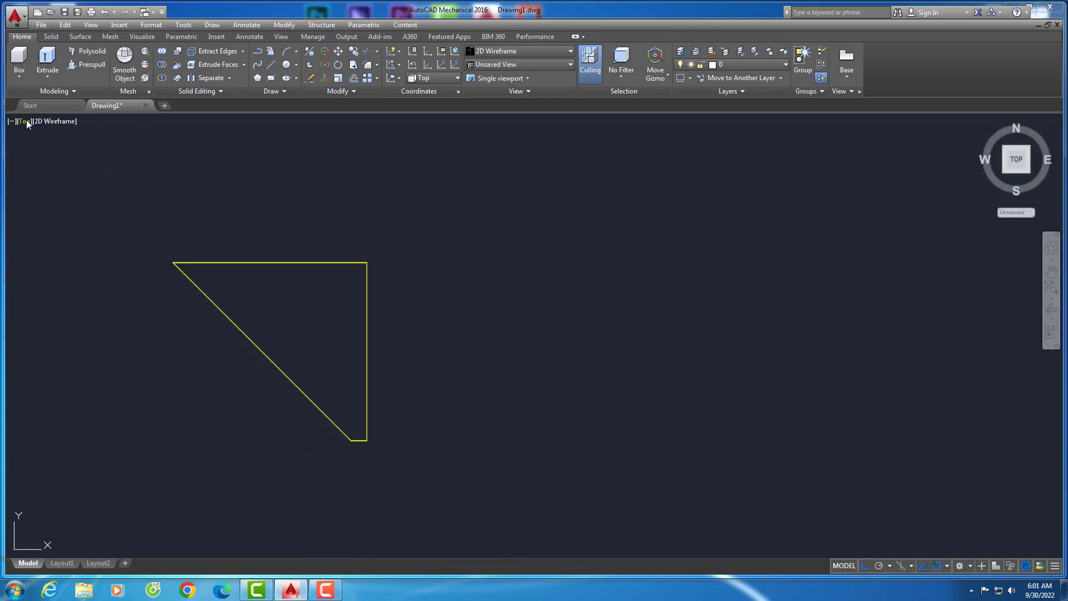
left_click(26, 121)
left_click(24, 122)
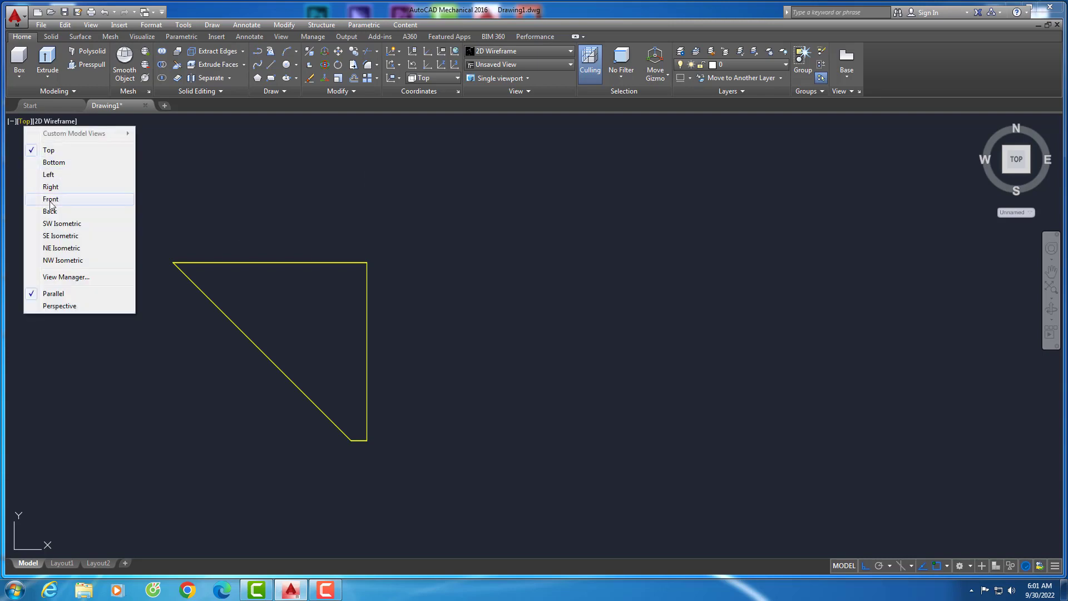
left_click(45, 212)
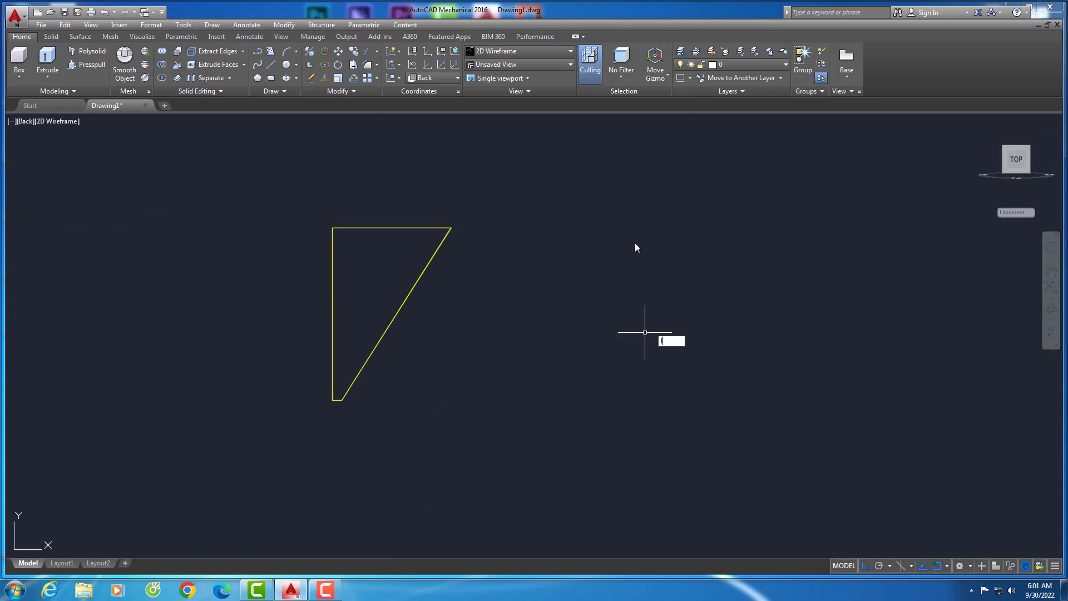
Draw a closed line profile: 2600 down, 150 across, back to the top corner
type("l")
key("Return")
left_click(574, 232)
scroll(722, 245, "up", 1)
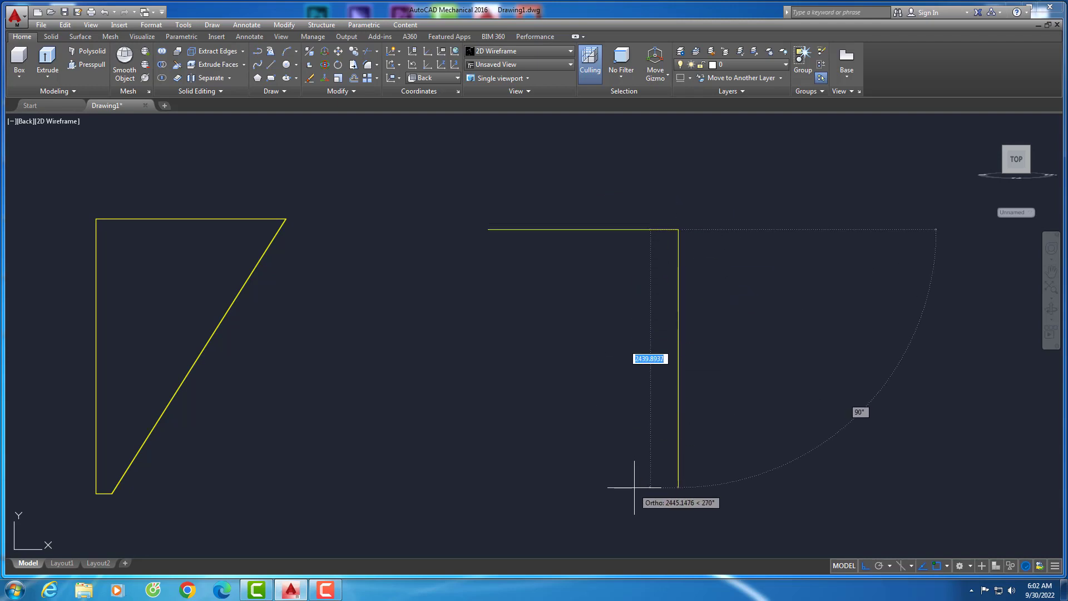
key("Return")
type("150")
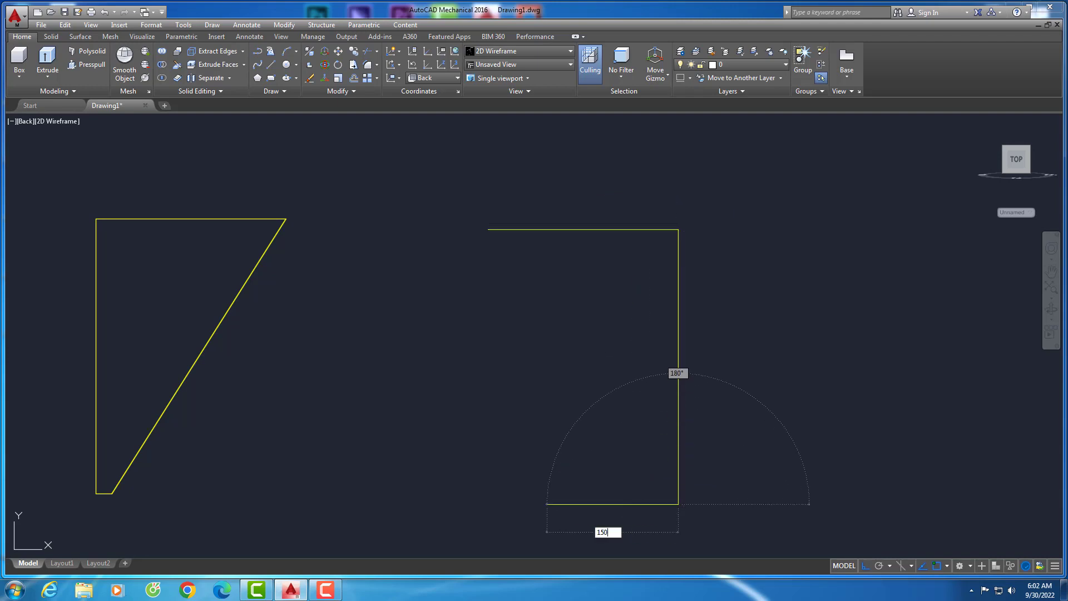
key("Return")
left_click(488, 230)
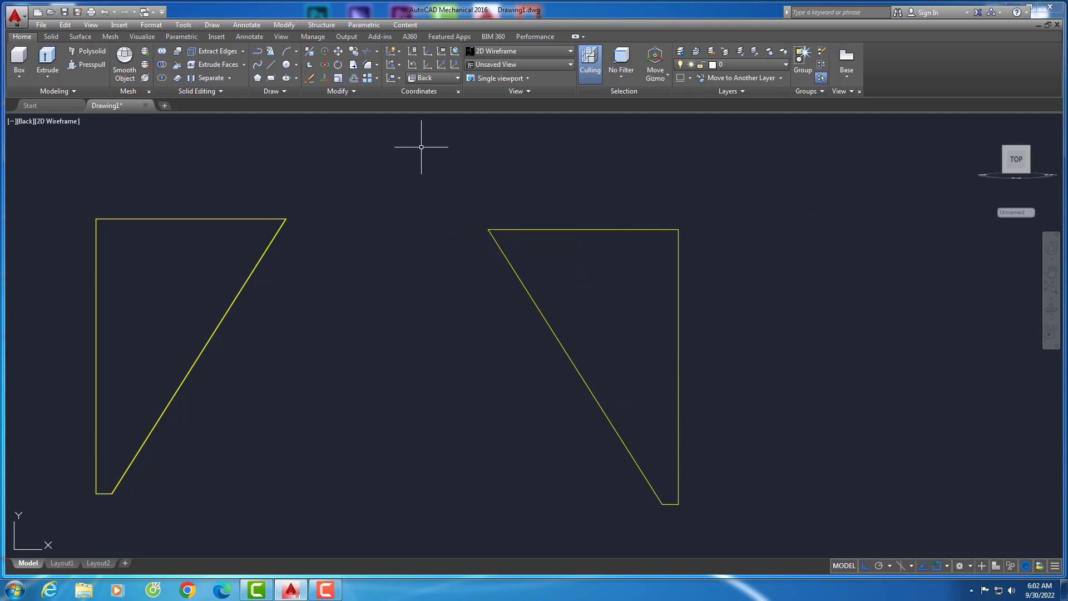
type("-")
Show the Draw and Dimension toolbars
left_click(417, 233)
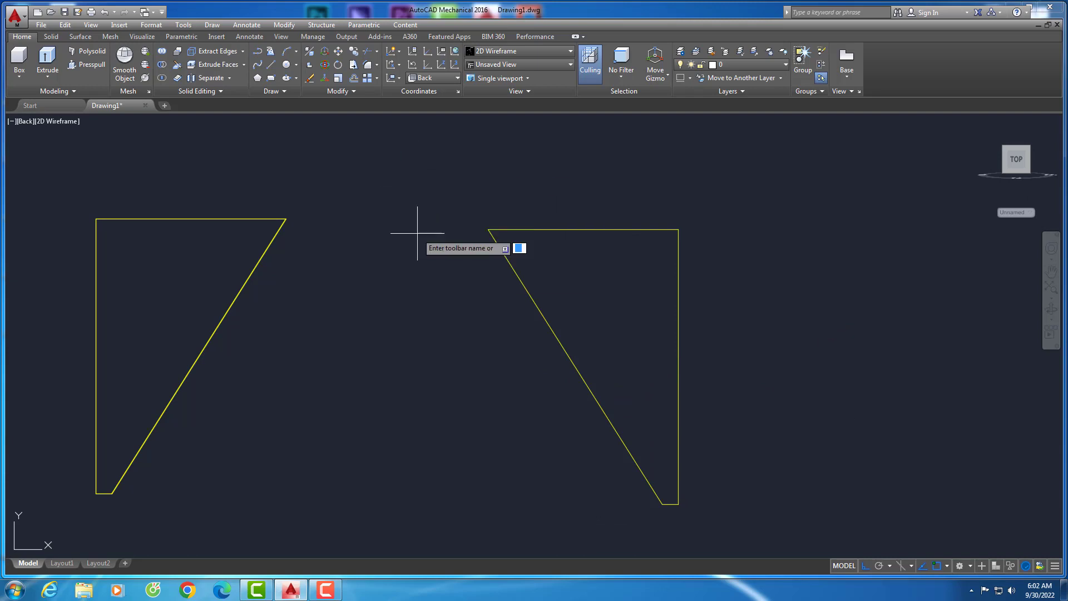
type("draw")
key("Return")
key("Return")
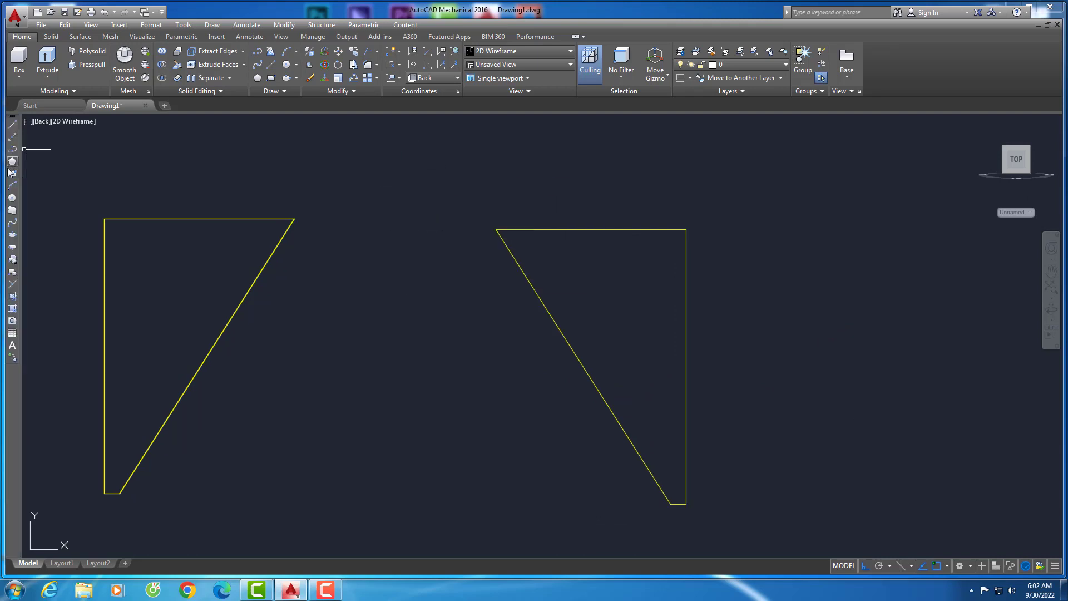
right_click(13, 139)
left_click(19, 105)
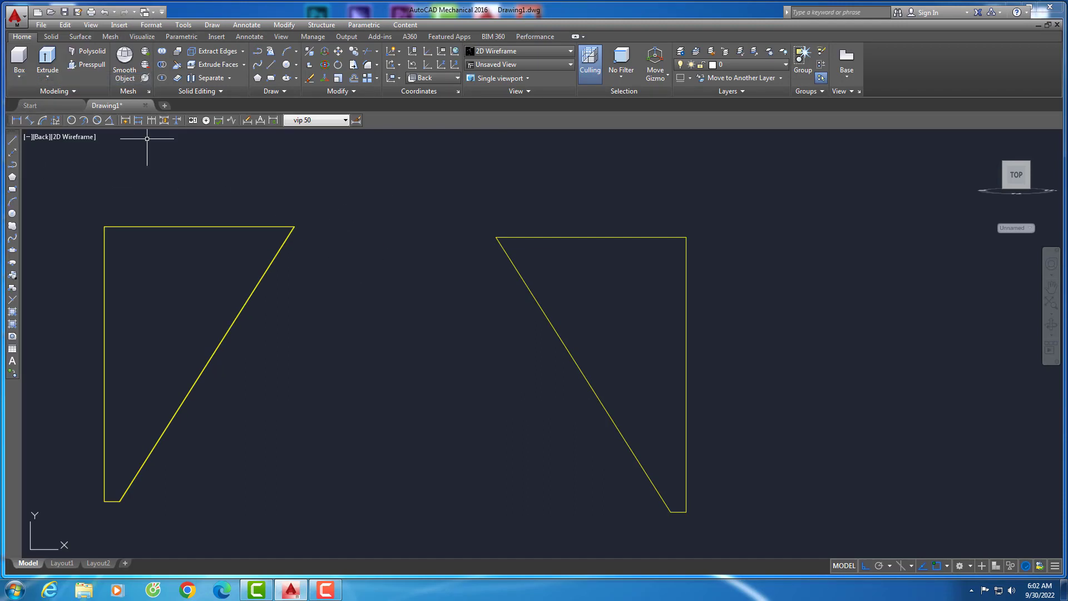
Add a 3079 aligned dimension along the right triangle's slanted edge
left_click_drag(11, 123, 520, 123)
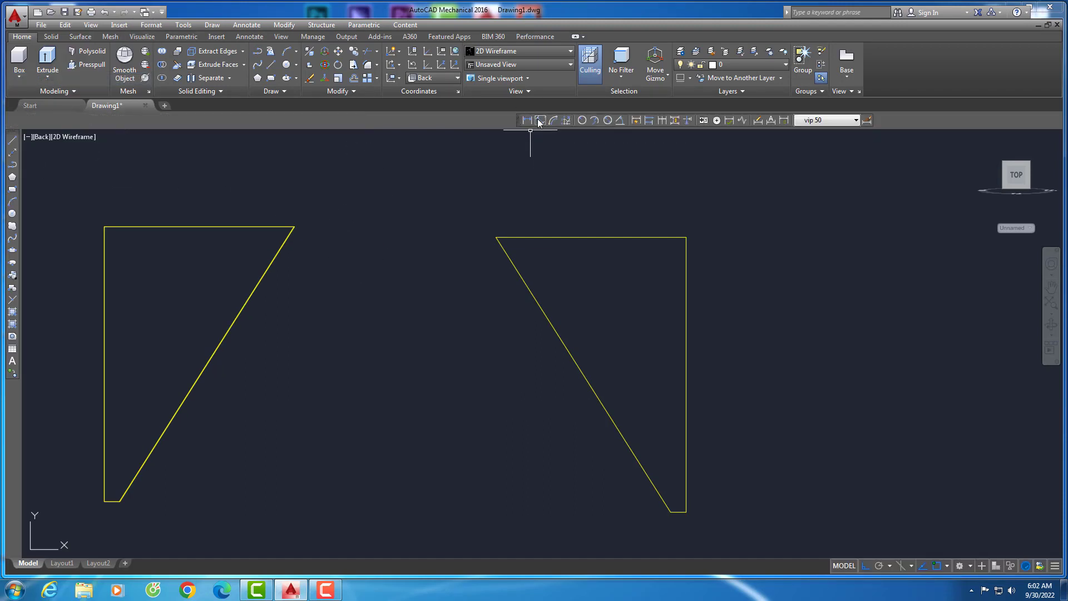
left_click(540, 120)
left_click(496, 238)
left_click(670, 512)
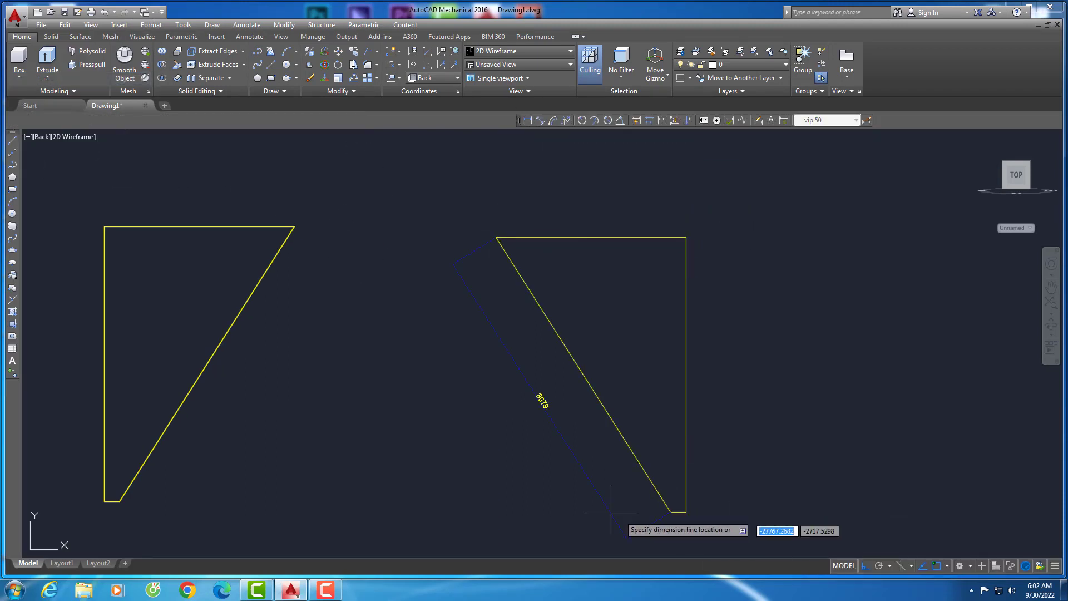
left_click(572, 403)
Dimension the right triangle's vertical edge at 2600
key("Return")
left_click(686, 238)
left_click(686, 512)
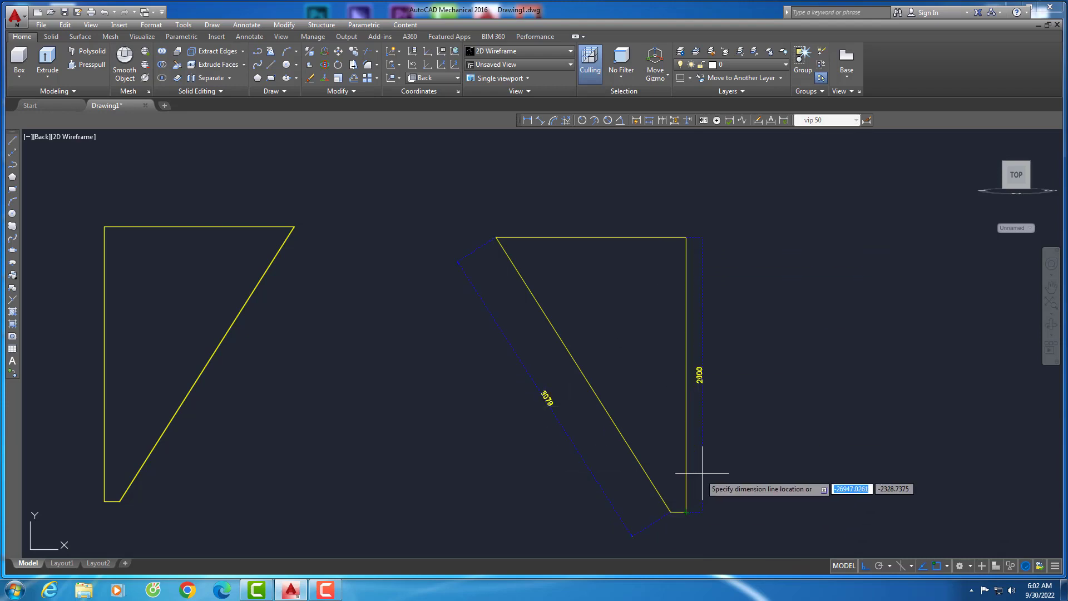
scroll(611, 341, "up", 2)
scroll(640, 346, "down", 4)
scroll(616, 341, "up", 6)
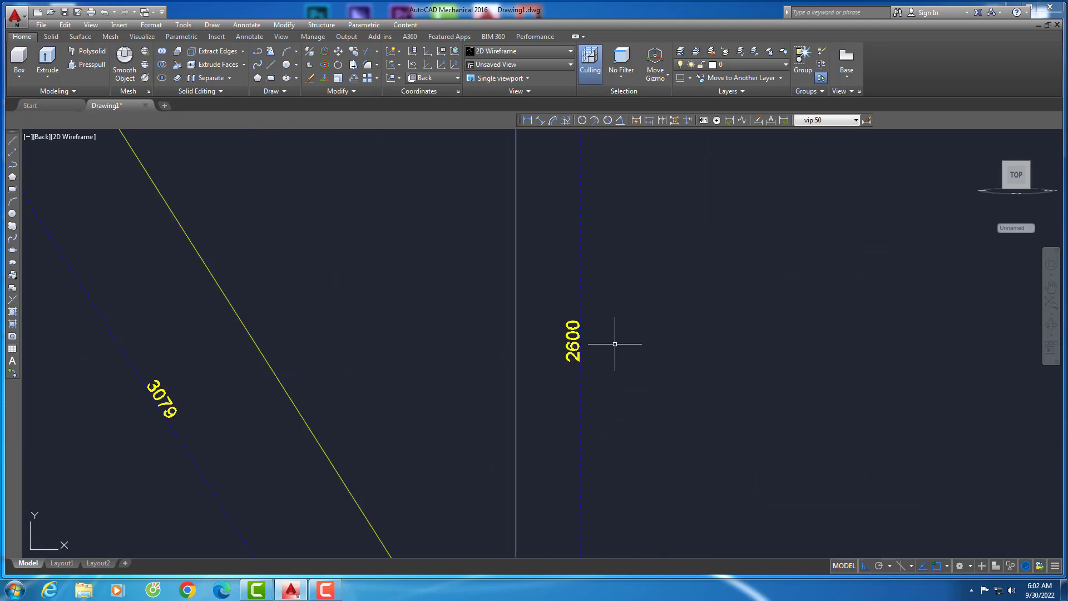
scroll(598, 346, "down", 3)
scroll(598, 346, "down", 2)
scroll(429, 362, "up", 2)
scroll(429, 369, "up", 2)
scroll(584, 353, "down", 4)
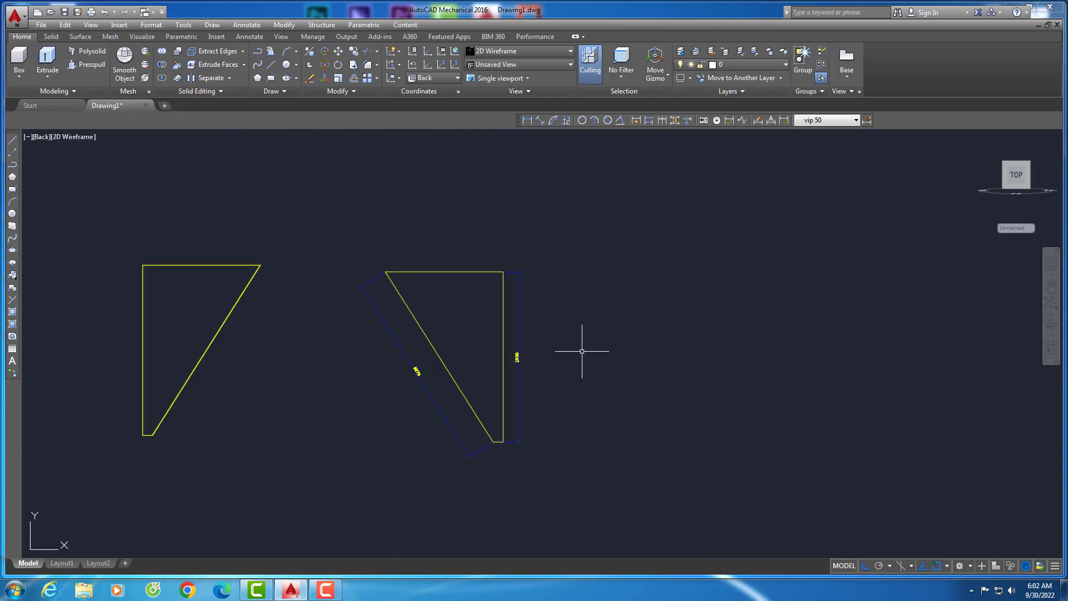
scroll(550, 342, "up", 1)
Draw a closed triangle with a 1800 horizontal edge and a 3079 vertical edge
left_click(517, 286)
type("1800")
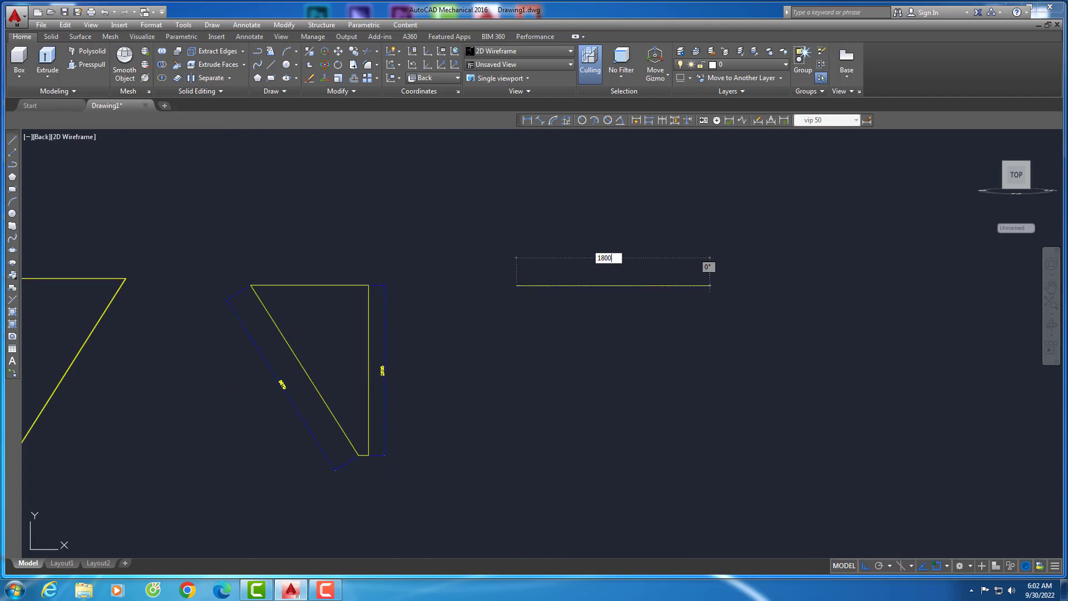
key("Return")
type("3079")
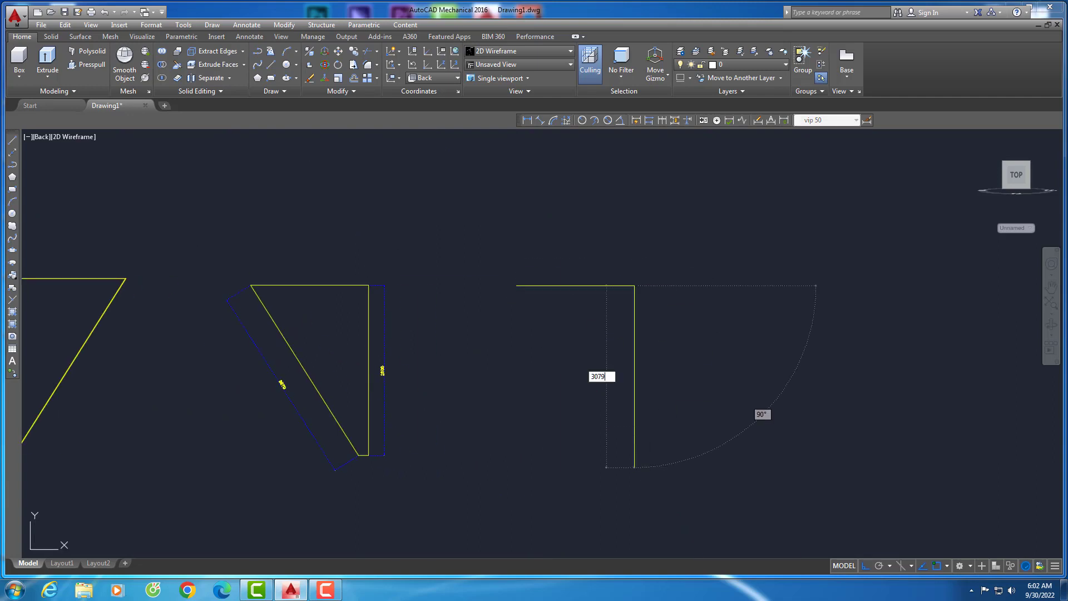
key("Return")
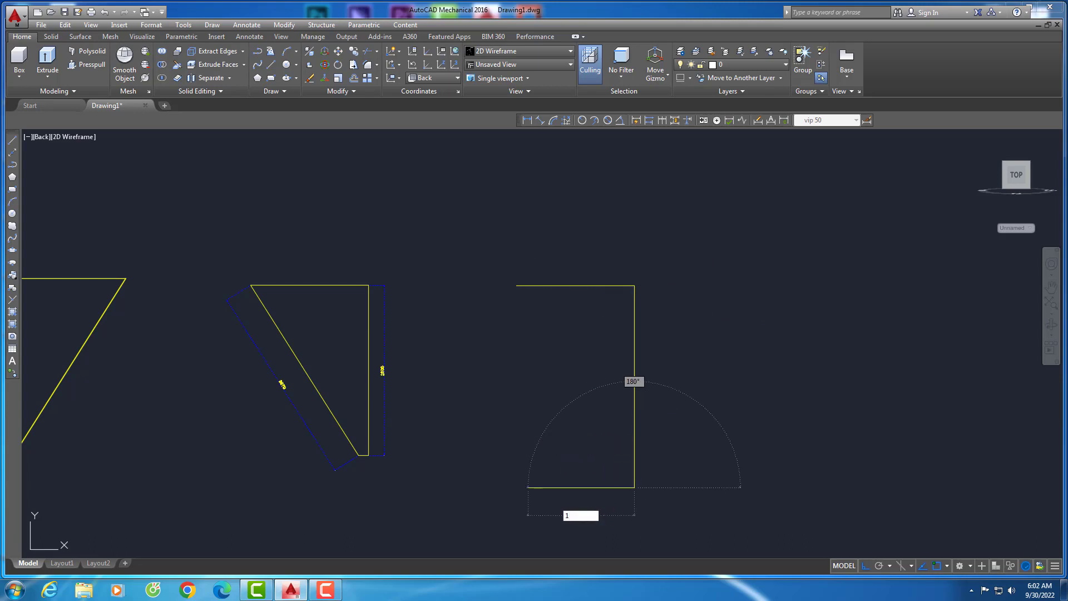
type("c")
key("Return")
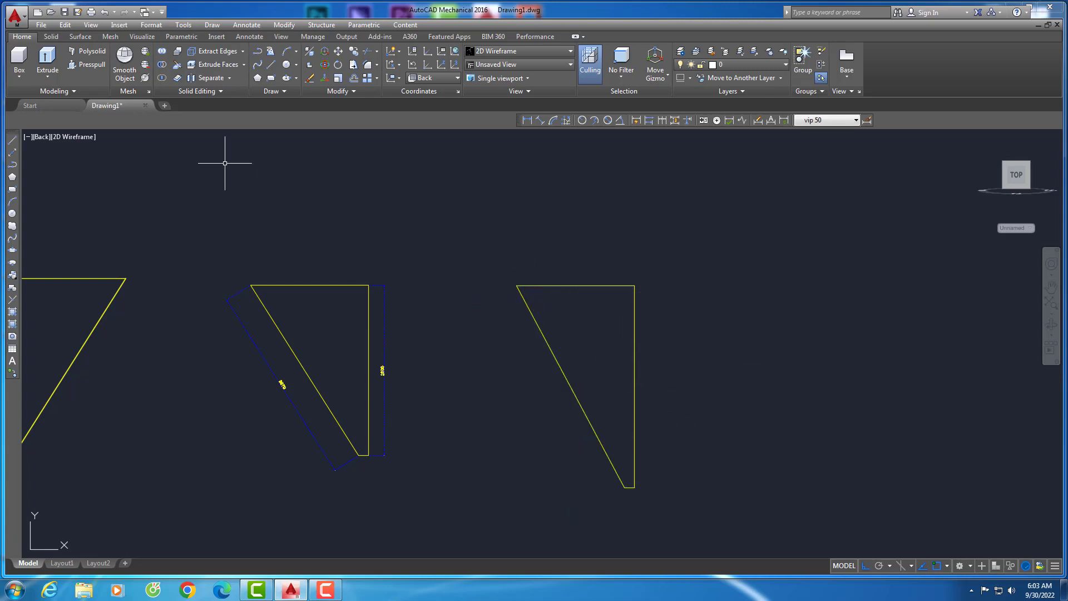
Dimension the new triangle: 3493 aligned on the diagonal, 3079 on the vertical edge
left_click(541, 121)
left_click(517, 286)
left_click(624, 487)
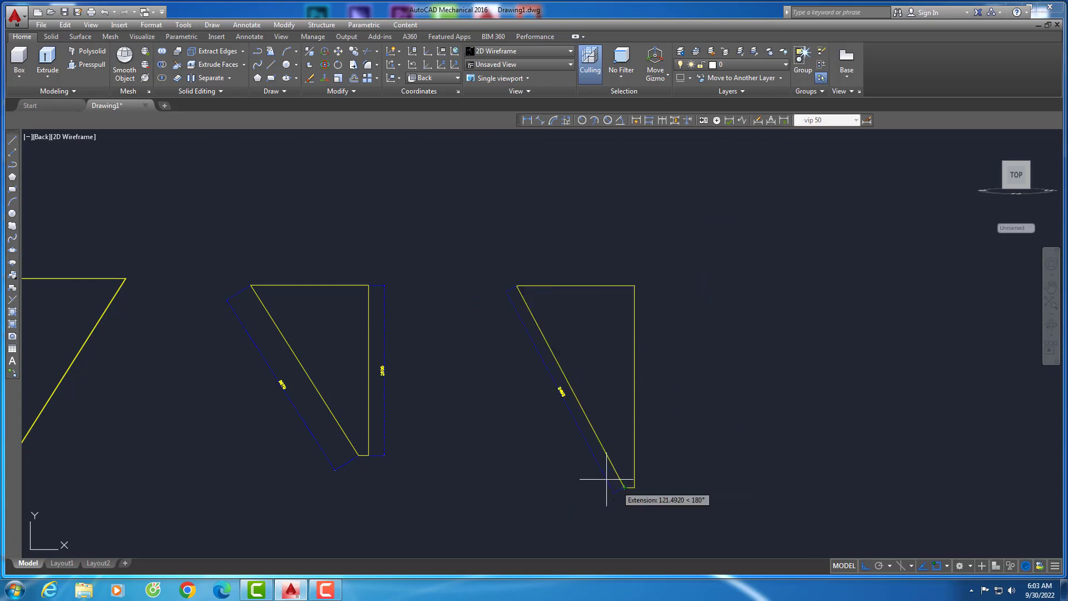
left_click(634, 286)
left_click(635, 488)
left_click(646, 420)
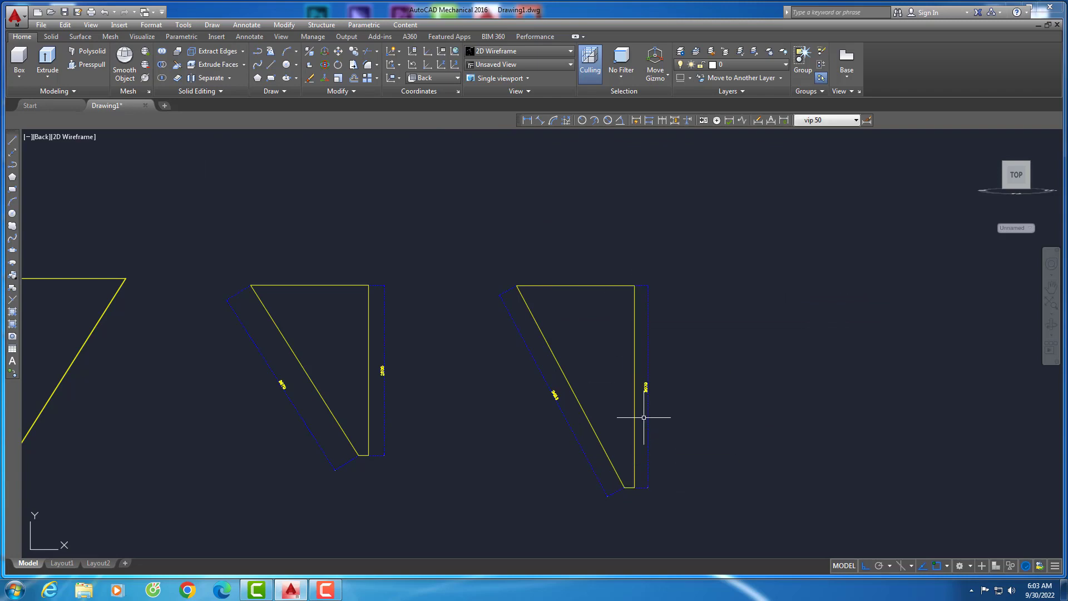
scroll(639, 389, "up", 8)
scroll(639, 373, "down", 2)
scroll(579, 382, "down", 2)
scroll(424, 395, "up", 4)
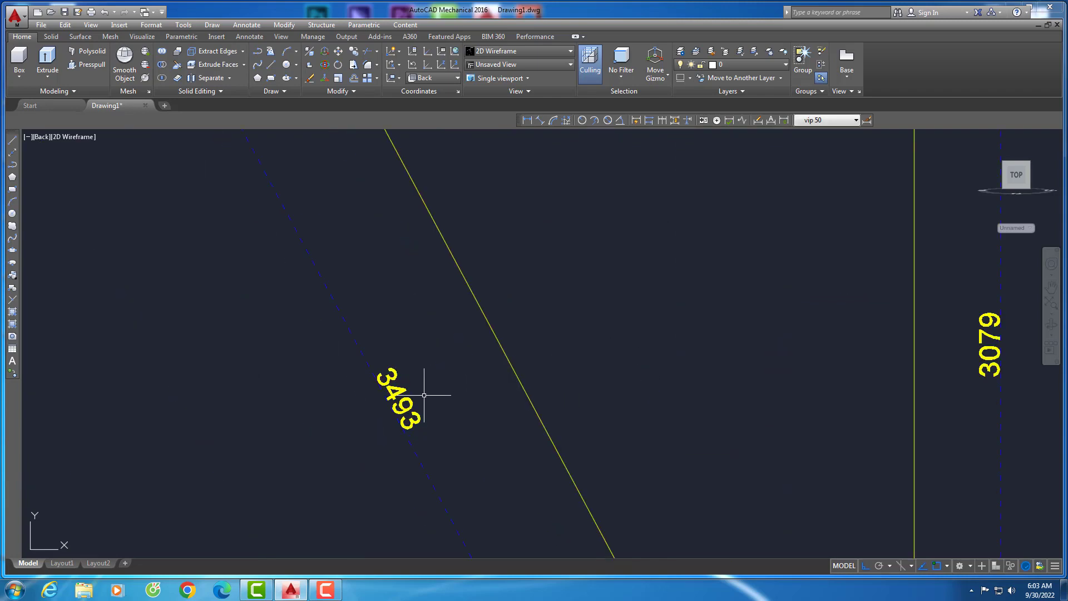
scroll(446, 354, "down", 8)
In Top view, finish the thin 1800-long bar rectangle above the triangle
left_click(32, 138)
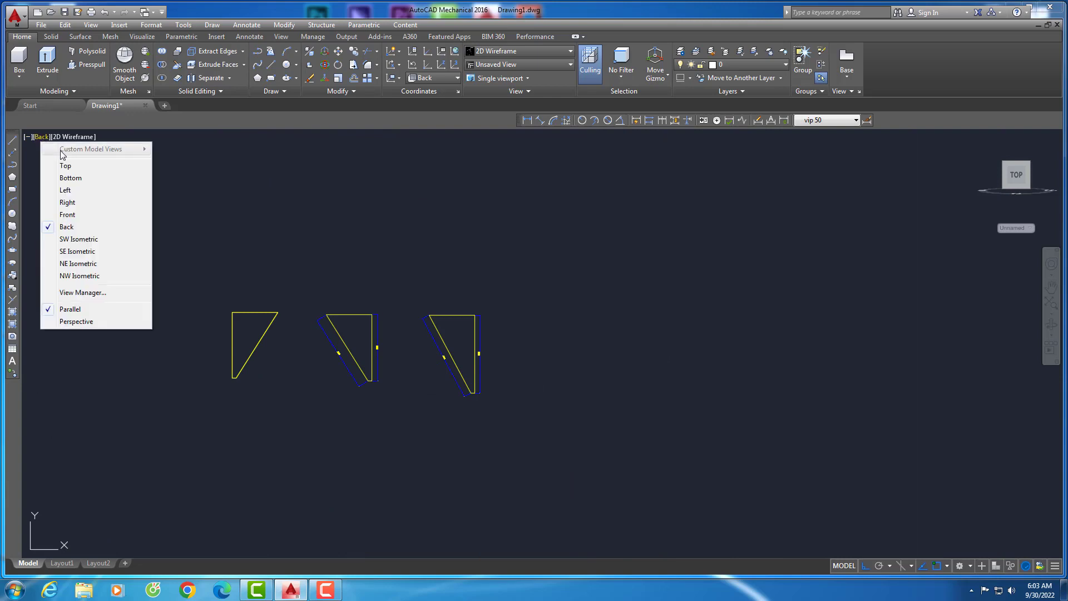
left_click(39, 161)
scroll(406, 255, "up", 8)
scroll(405, 252, "up", 2)
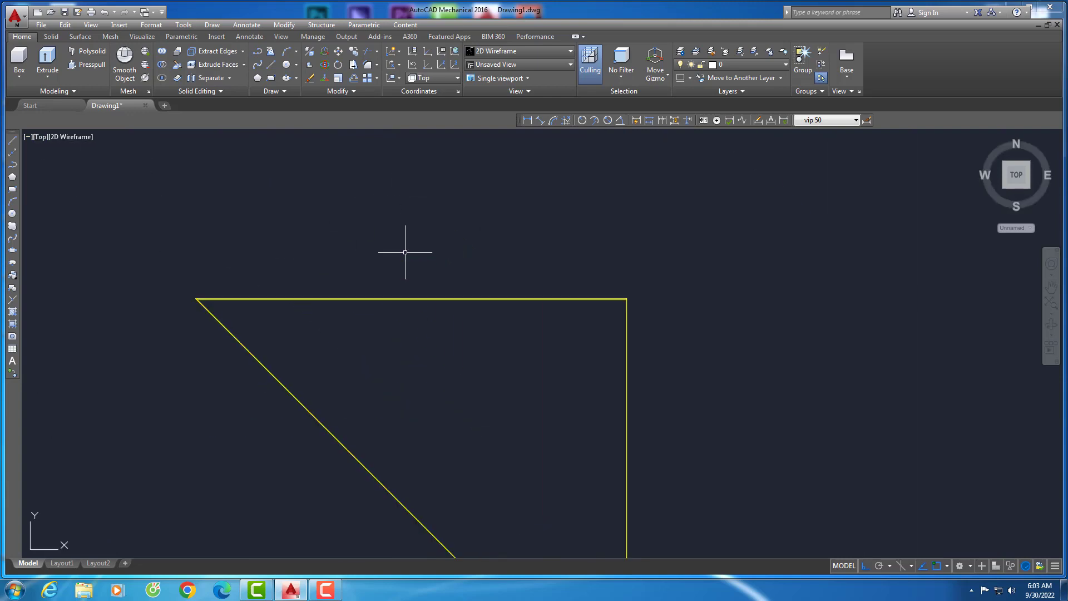
type("rec")
key("Return")
left_click(248, 218)
type("1800")
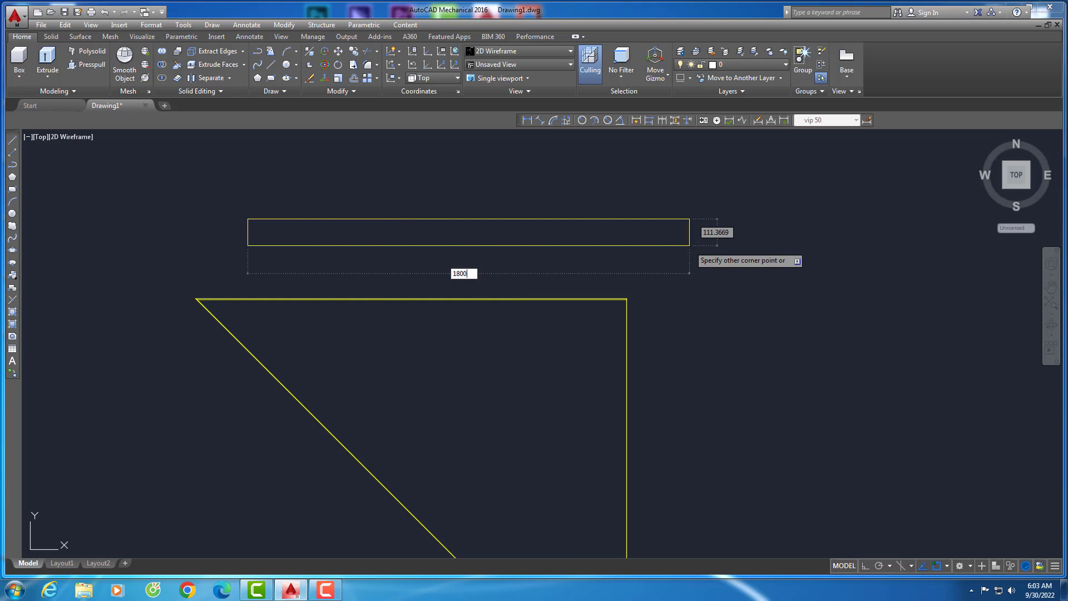
key("Tab")
key("Return")
Bring the triangle and bar into view and switch to the Mechanical workspace
scroll(687, 246, "down", 3)
middle_click_drag(685, 246, 585, 280)
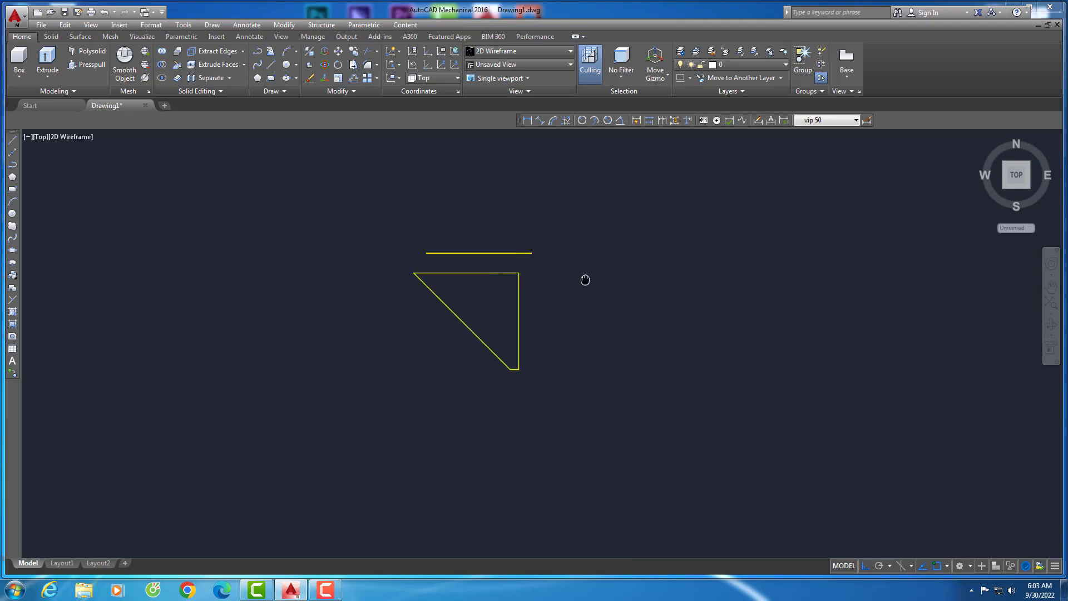
scroll(546, 260, "up", 2)
left_click(969, 564)
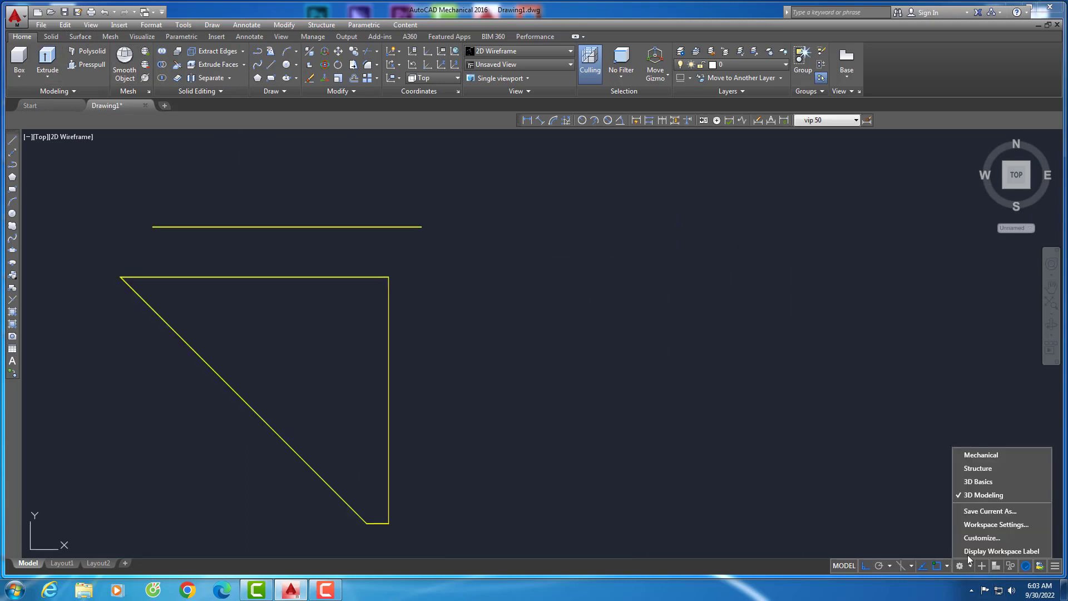
left_click(982, 456)
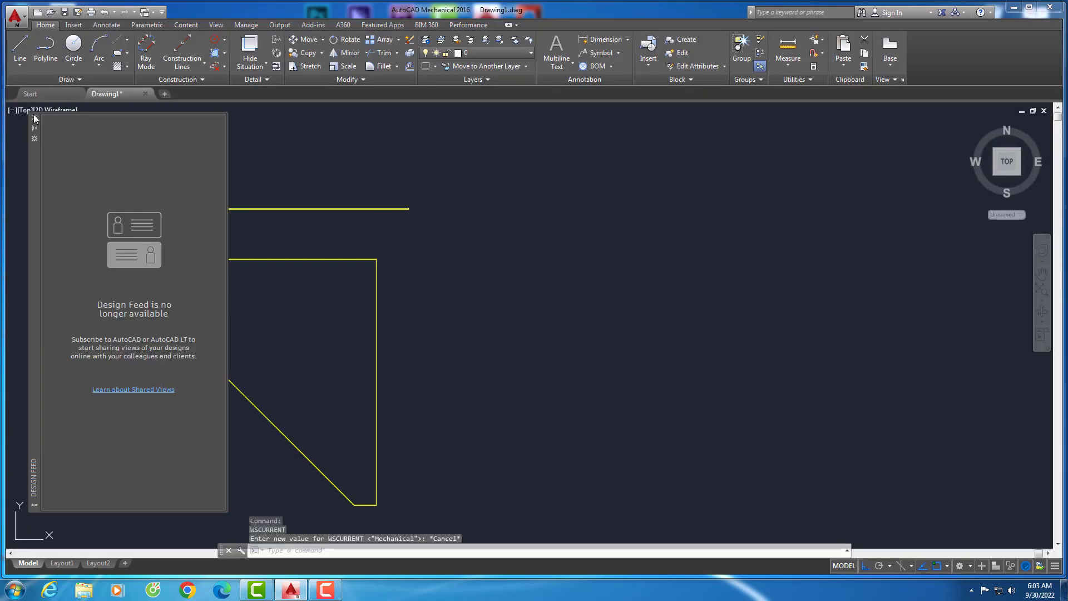
Draw an L-shaped polyline with 20 and 50 legs
mouse_move(603, 353)
left_mouse_down()
mouse_move(562, 363)
mouse_move(492, 308)
left_mouse_up()
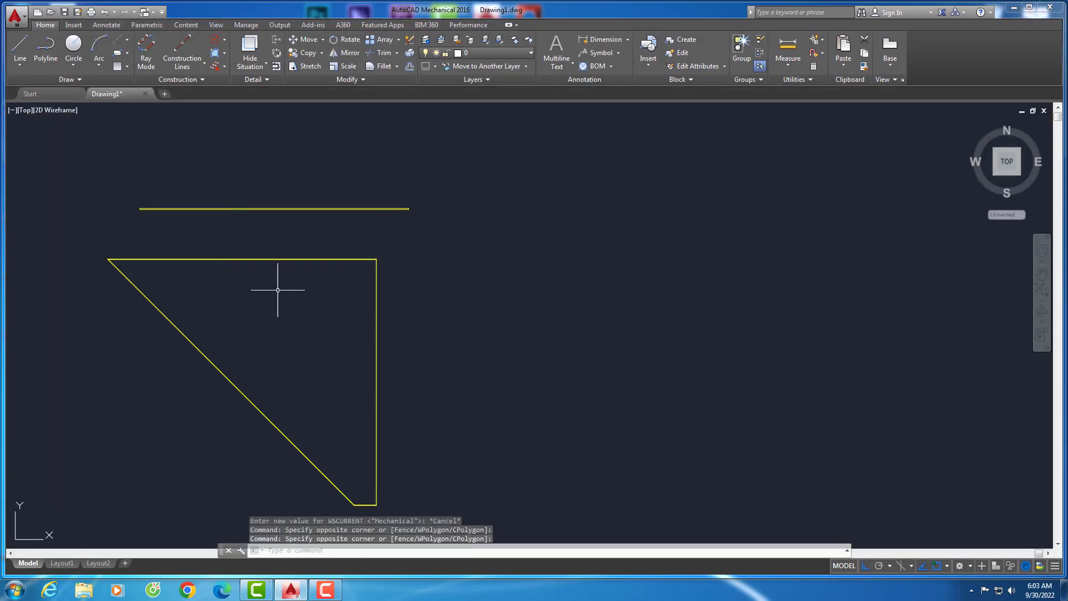
left_click(45, 45)
left_click(473, 260)
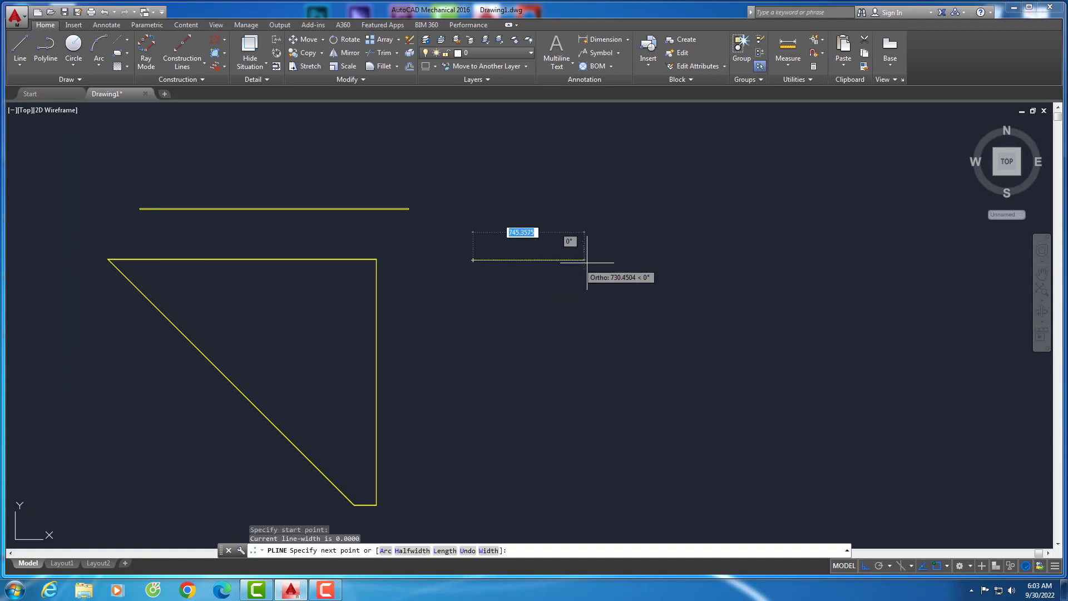
type("20")
key("Return")
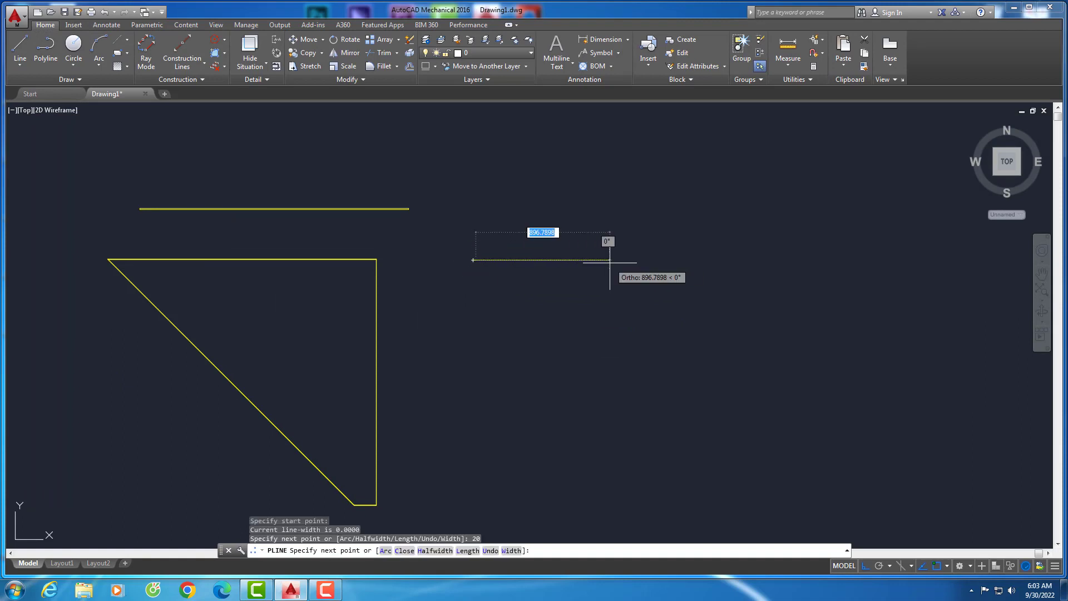
type("50")
key("Return")
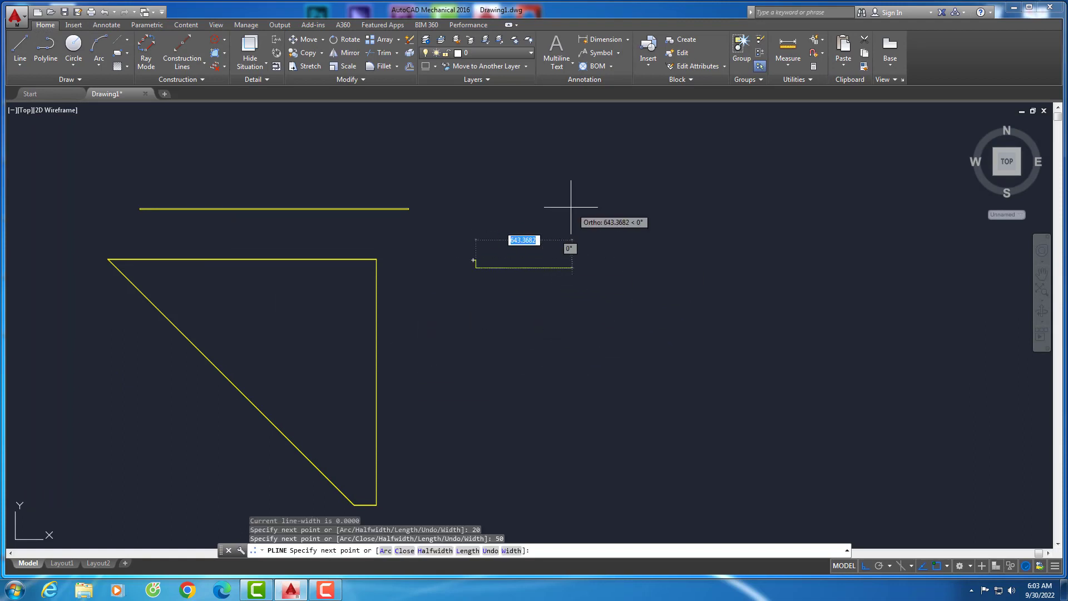
scroll(482, 265, "up", 3)
scroll(446, 247, "up", 5)
key("Return")
left_click(450, 246)
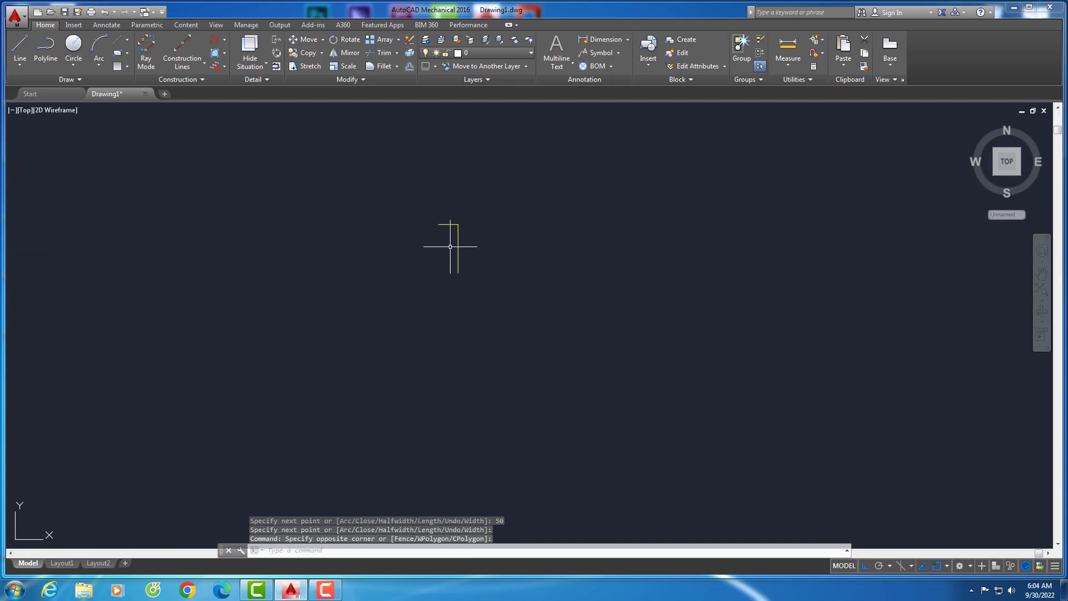
Offset the L outline inward and close its open end with a line
type("o")
key("Return")
key("Return")
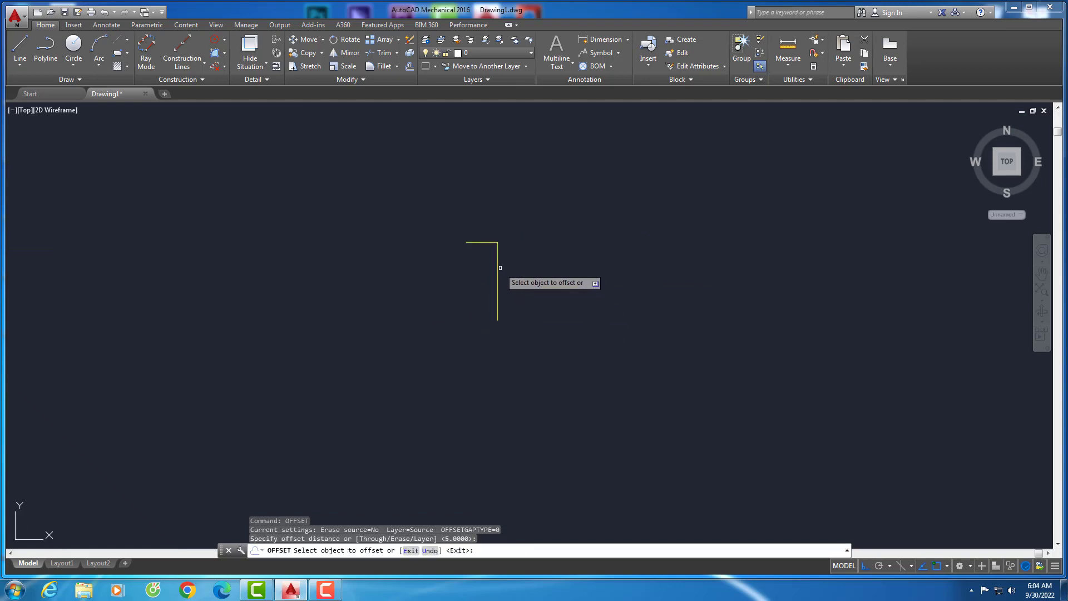
left_click(498, 270)
left_click(430, 290)
key("Return")
type("l")
key("Return")
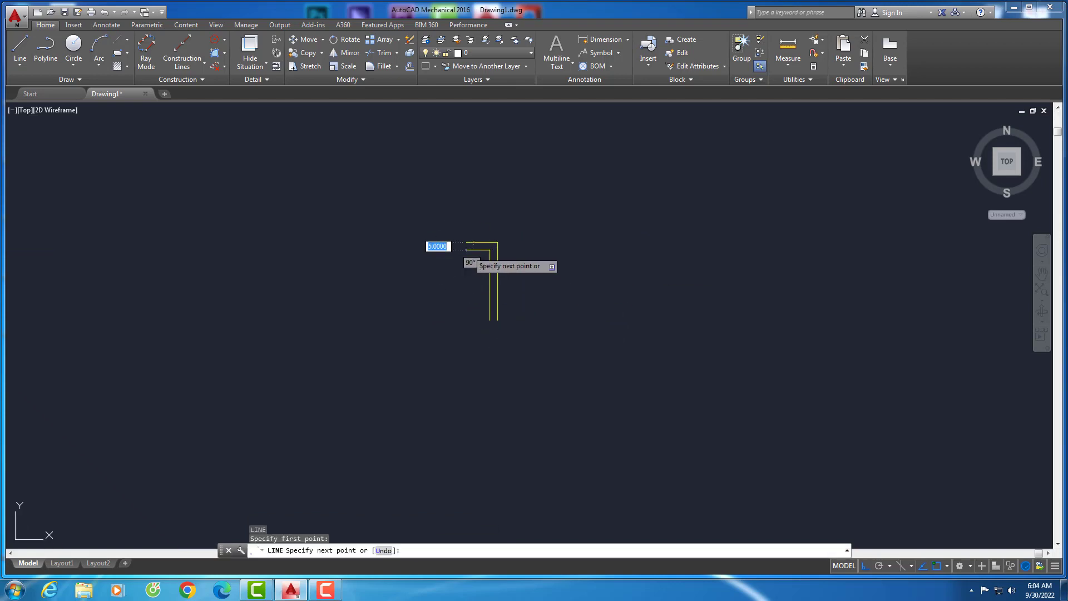
left_click(501, 320)
key("Escape")
Convert the closed L outline into a region
type("region")
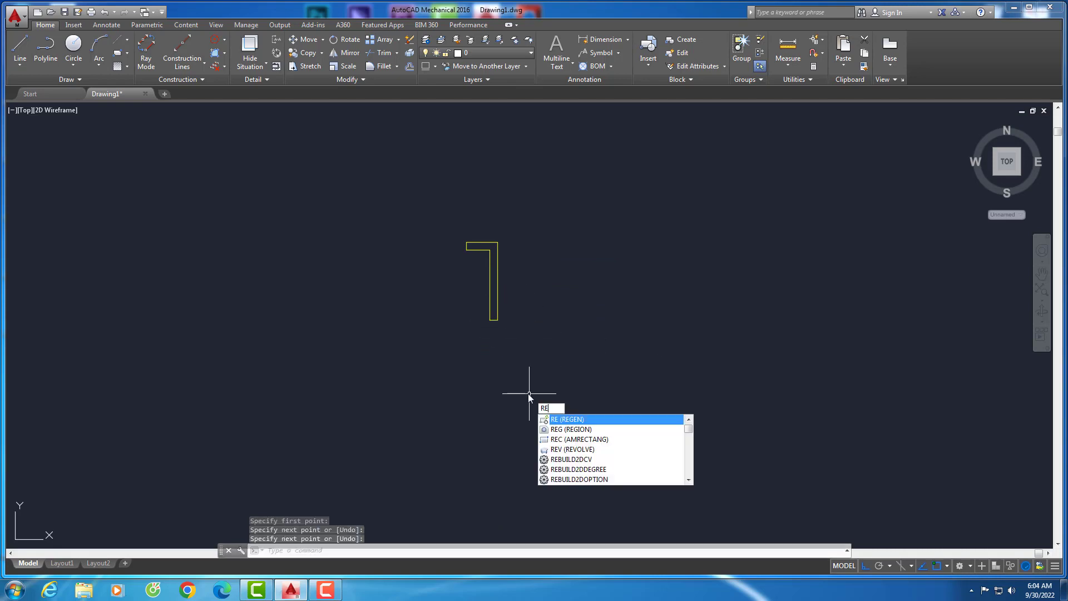
key("Return")
left_click(448, 233)
key("Return")
left_click(506, 334)
left_click(476, 234)
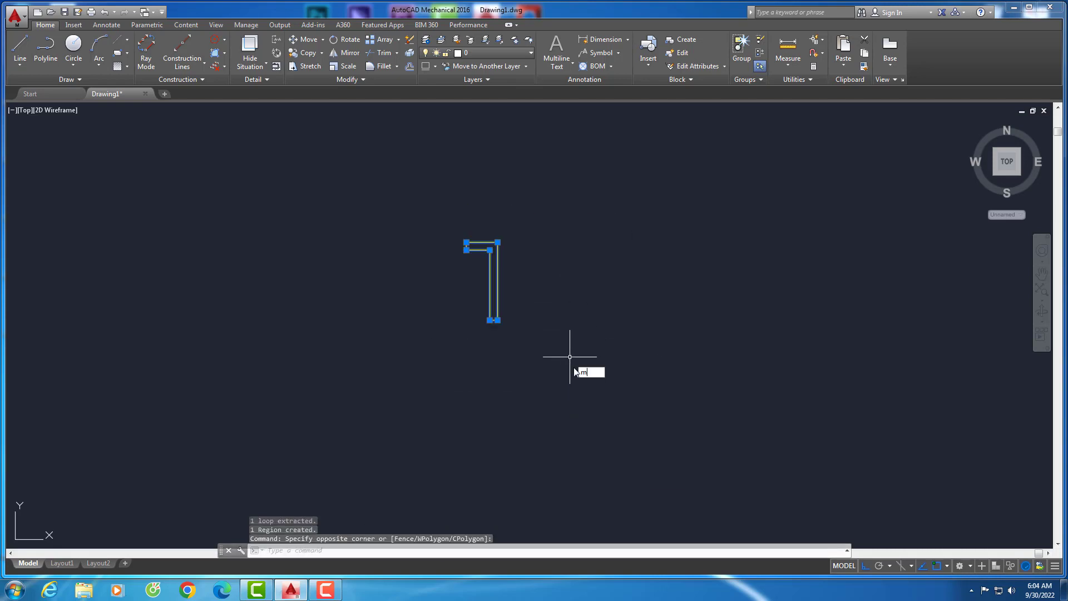
Mirror the L region into a T and move the mirrored half into place
type("i")
key("Return")
left_click(498, 320)
left_click(509, 380)
key("Return")
left_click(581, 332)
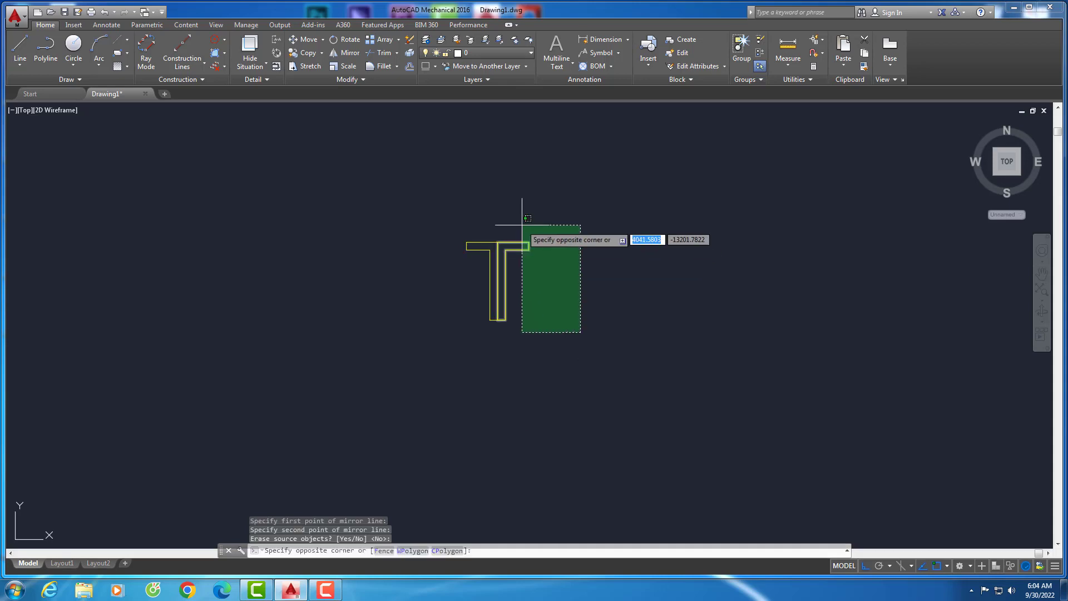
left_click(528, 218)
type("m")
key("Return")
left_click(543, 353)
left_click(591, 353)
scroll(549, 346, "up", 8)
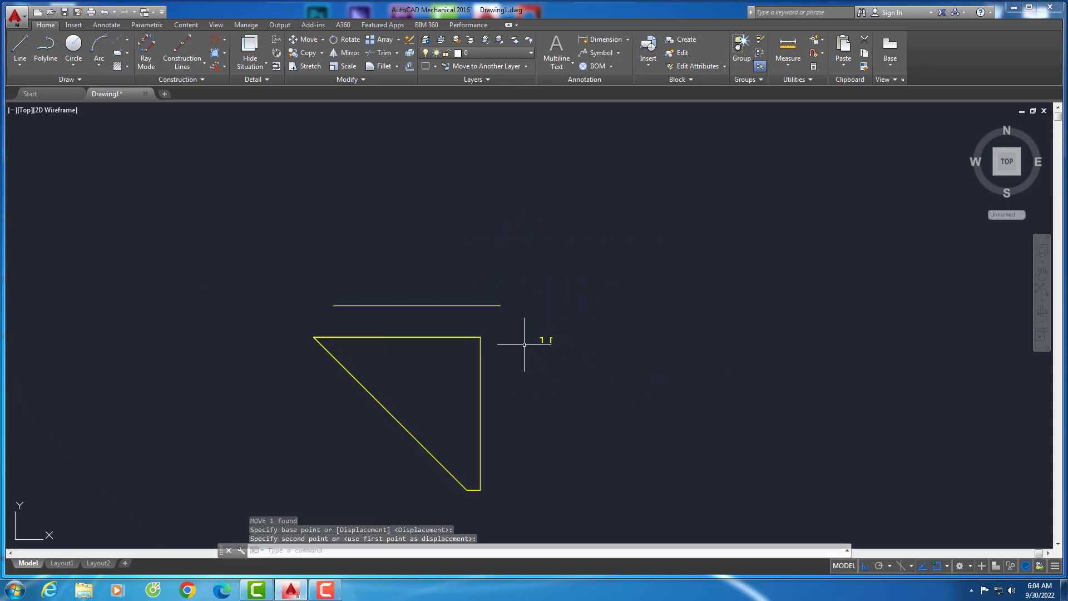
Switch to SW Isometric view and select the top bar outline
scroll(414, 316, "up", 2)
left_click(23, 110)
left_click(45, 199)
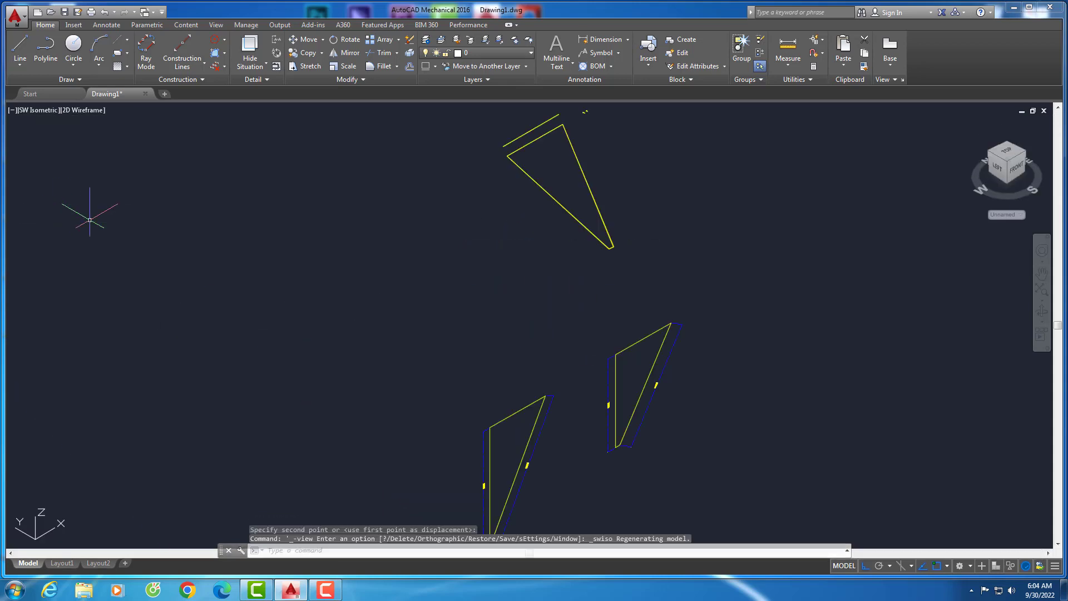
scroll(420, 422, "up", 2)
scroll(472, 274, "up", 3)
left_click(471, 273)
middle_click_drag(358, 239, 375, 297)
Start extruding the bar with EXT, then undo the trial extrusion
type("ext")
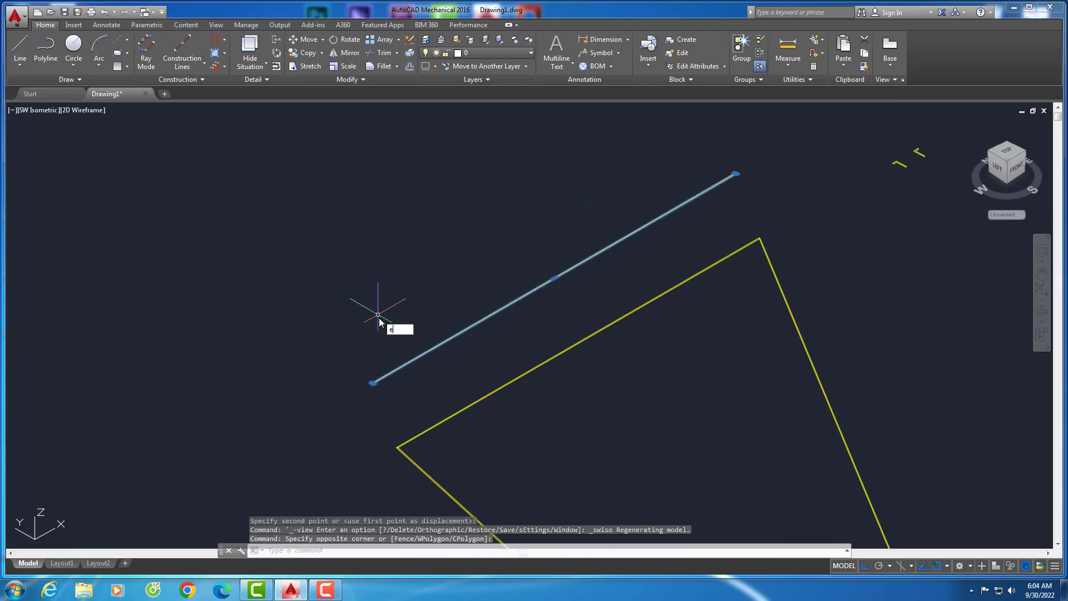
key("Return")
type("100")
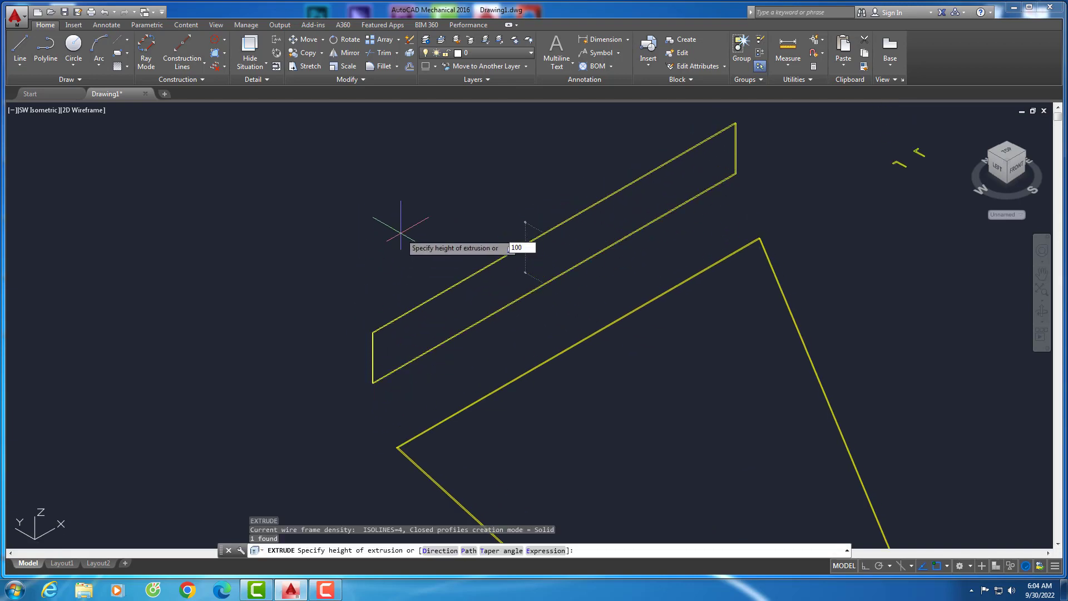
key("ctrl+z")
key("ctrl+z")
key("ctrl+z")
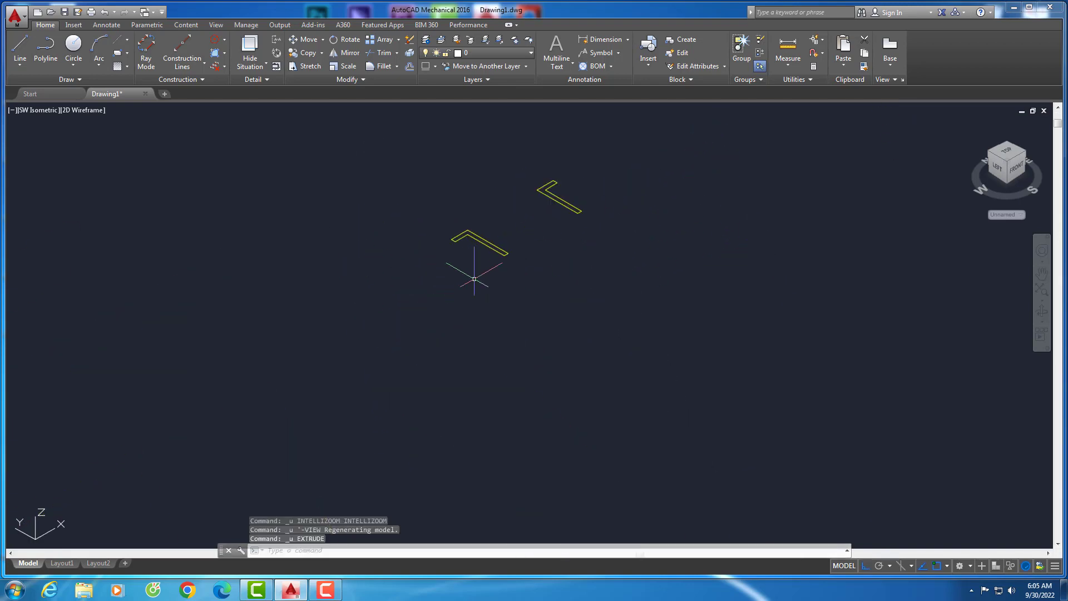
left_click(43, 110)
View the profiles from Front and Back to compare 3079 and 3493, then return to SW Isometric
left_click(71, 190)
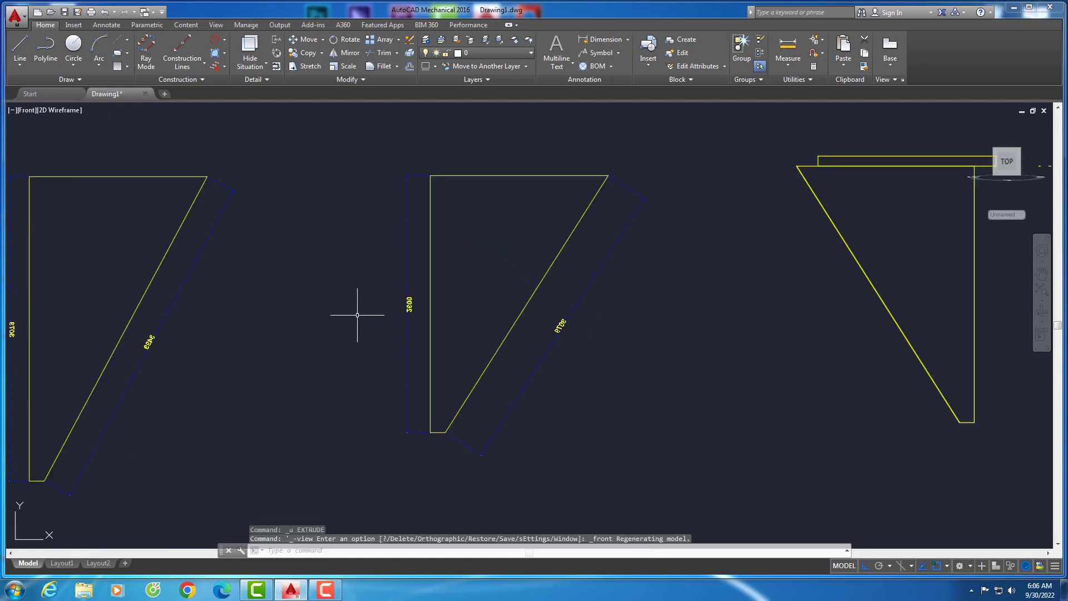
left_click(38, 112)
left_click(45, 204)
scroll(496, 334, "up", 3)
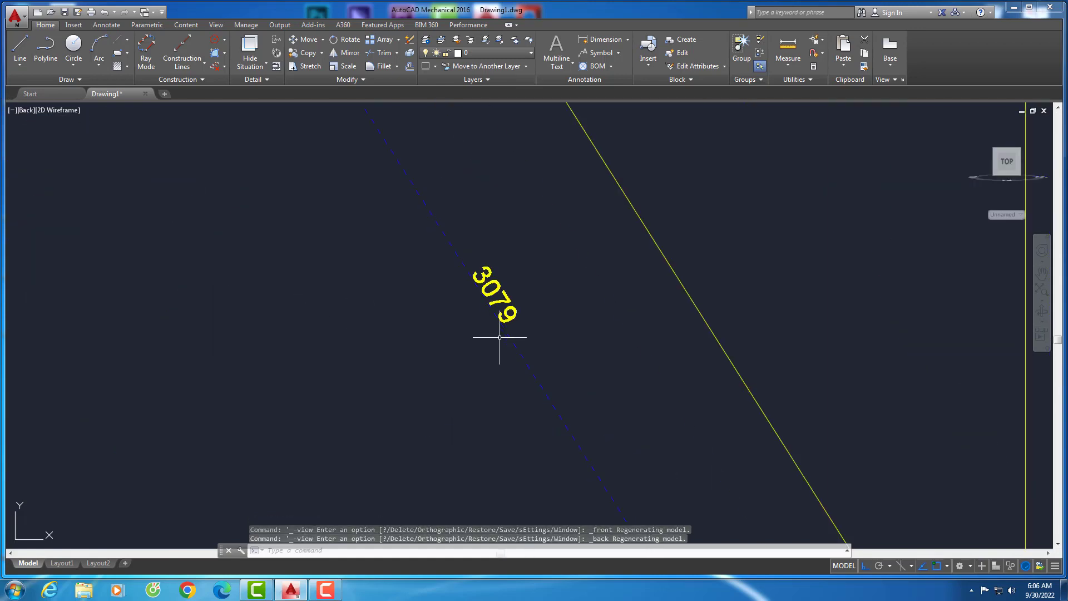
scroll(508, 331, "down", 1)
scroll(697, 293, "down", 5)
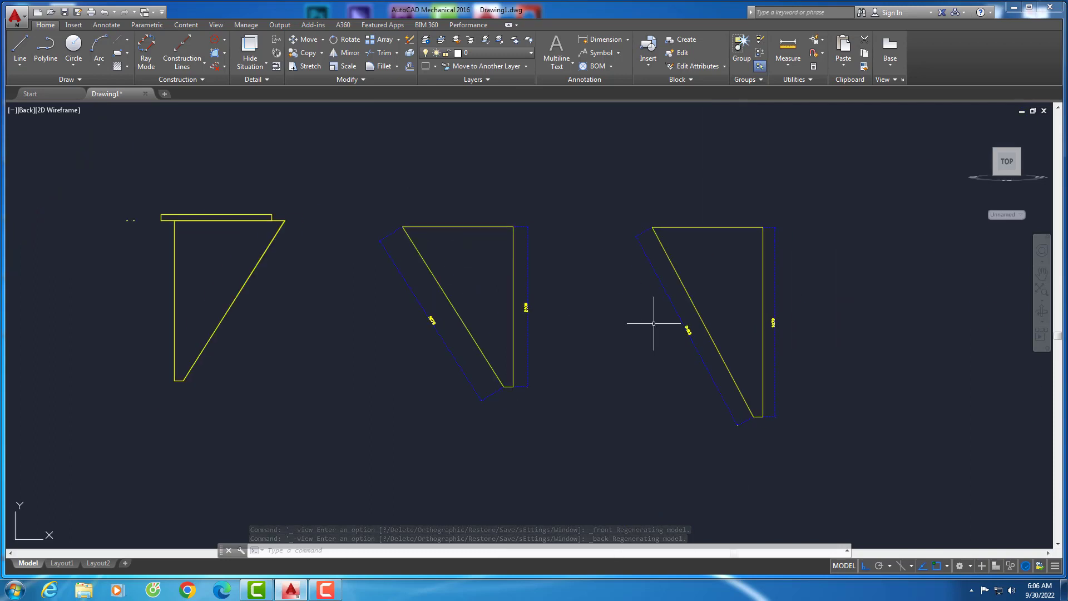
scroll(656, 318, "up", 5)
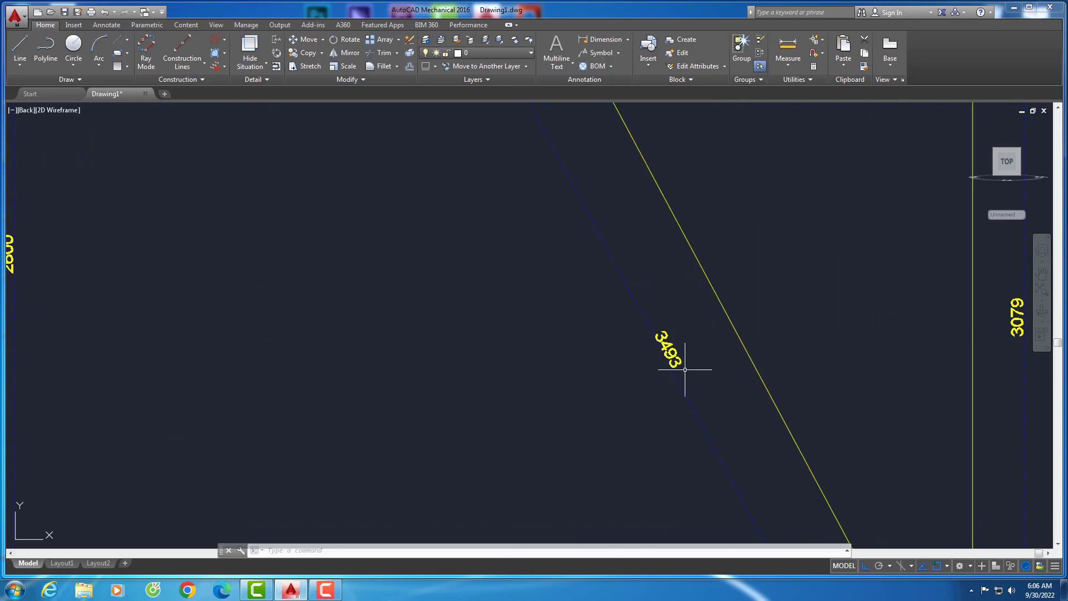
left_click(25, 110)
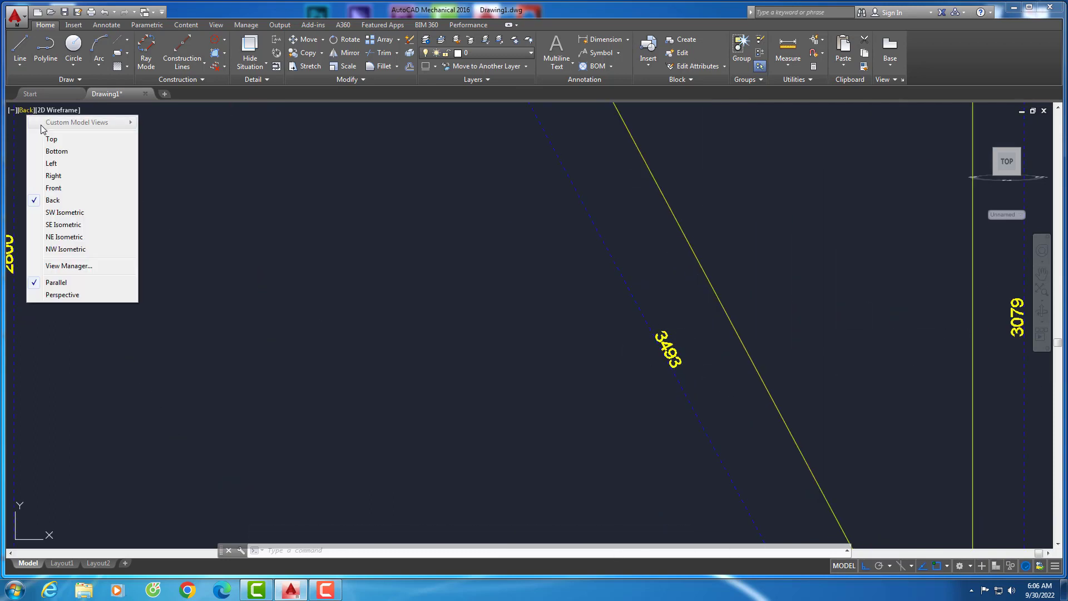
left_click(61, 216)
Extrude the two small section profiles into members 3079 and 3493 tall
scroll(443, 171, "up", 3)
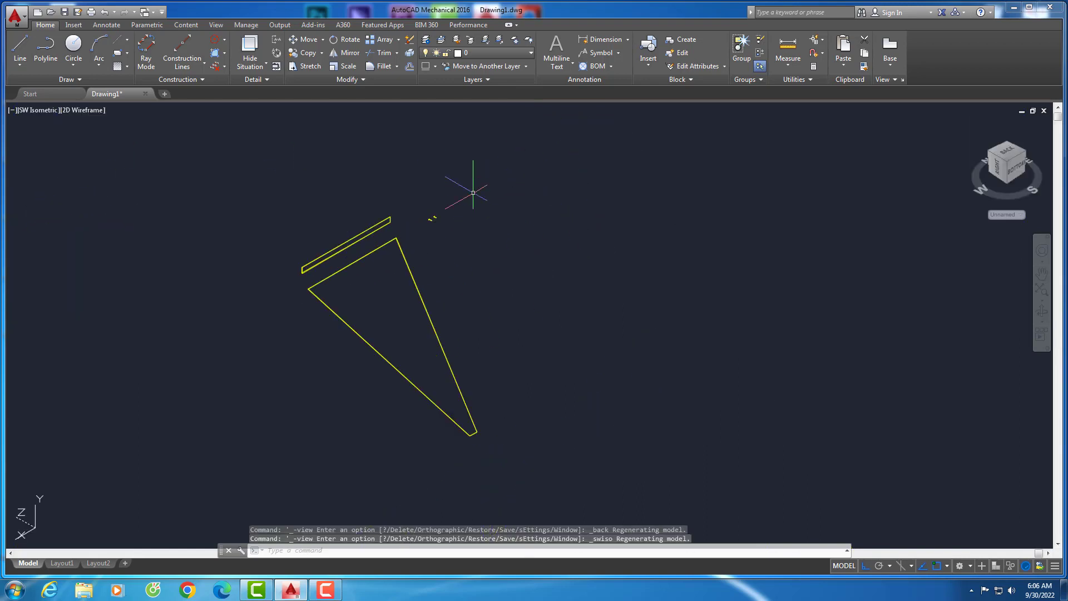
scroll(434, 222, "up", 3)
scroll(412, 286, "up", 2)
left_click(412, 286)
type("xt")
key("Return")
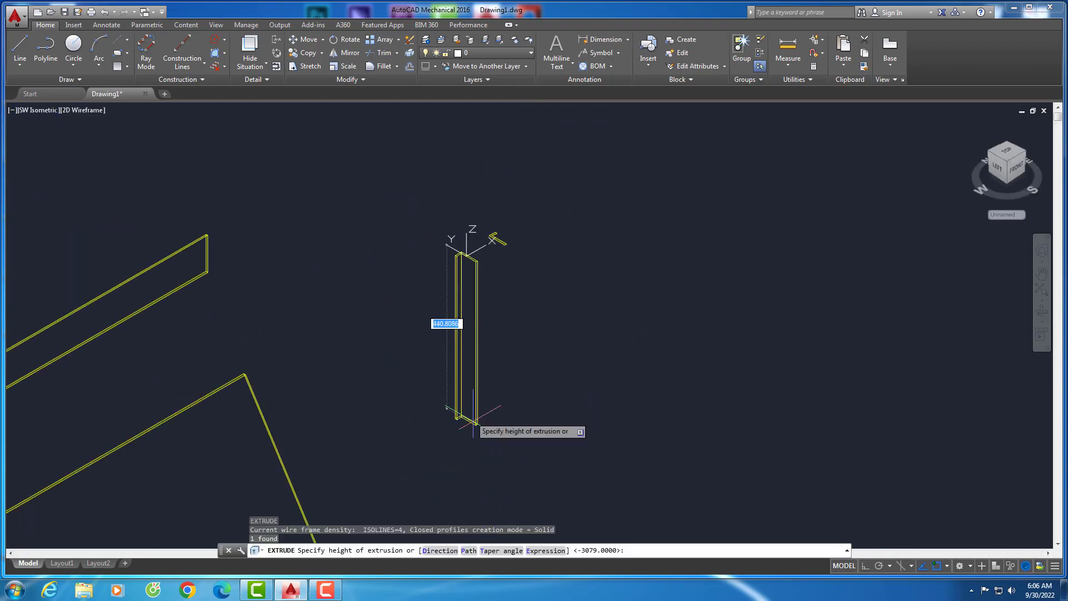
key("Return")
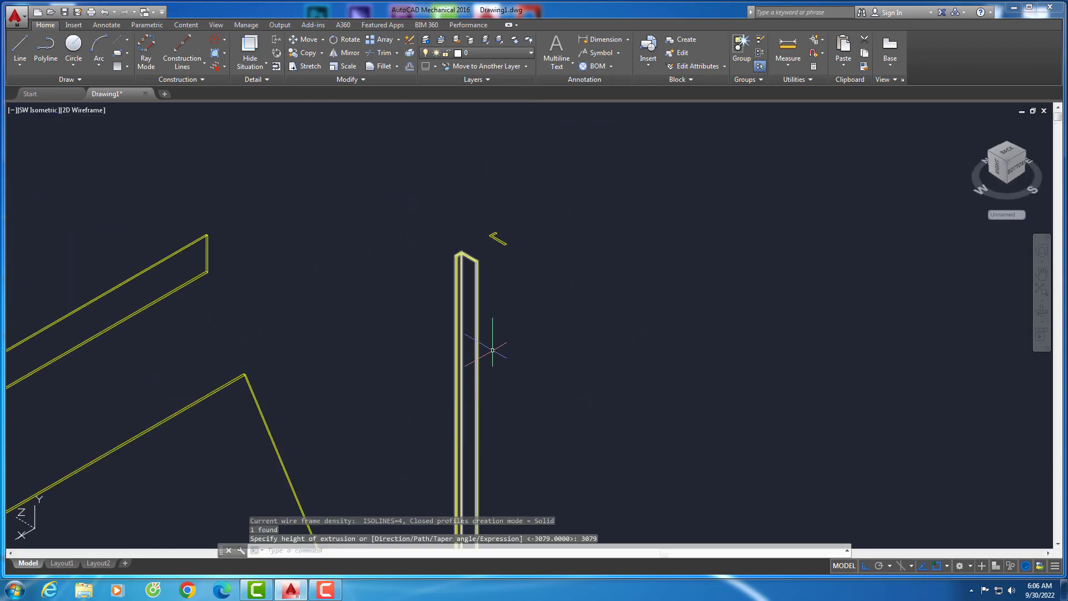
key("Return")
left_click(504, 237)
key("Return")
type("3493")
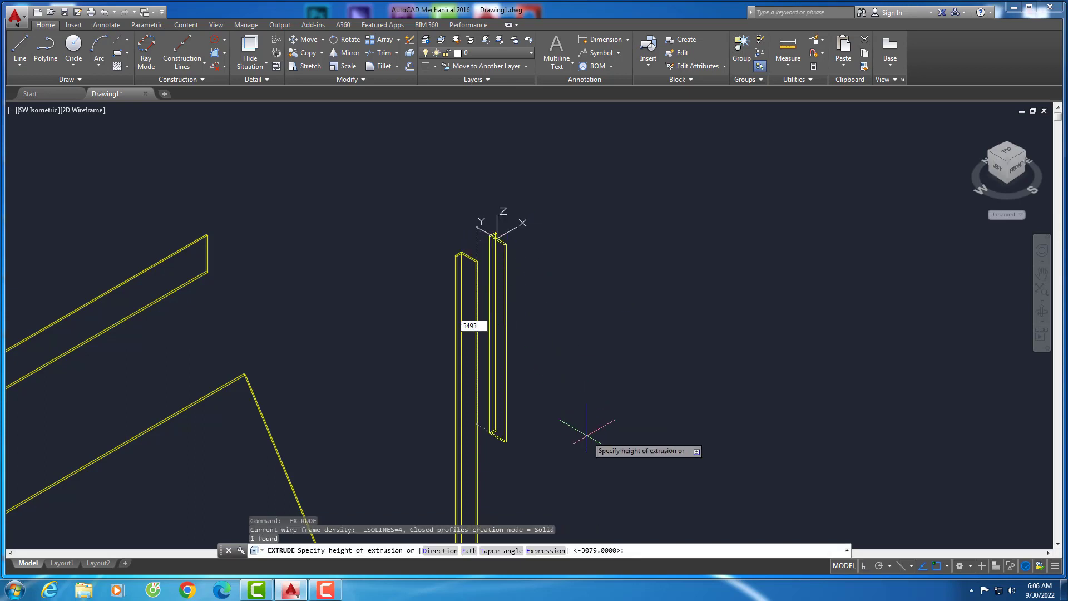
key("Return")
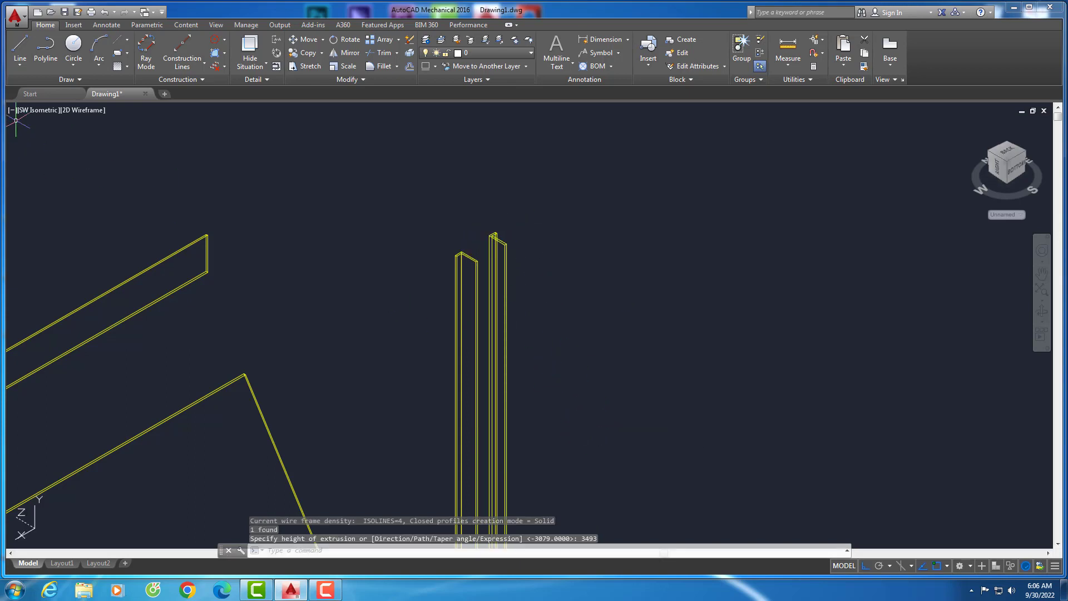
Check the members from the Back view, then return to SW Isometric
left_click(42, 109)
left_click(61, 198)
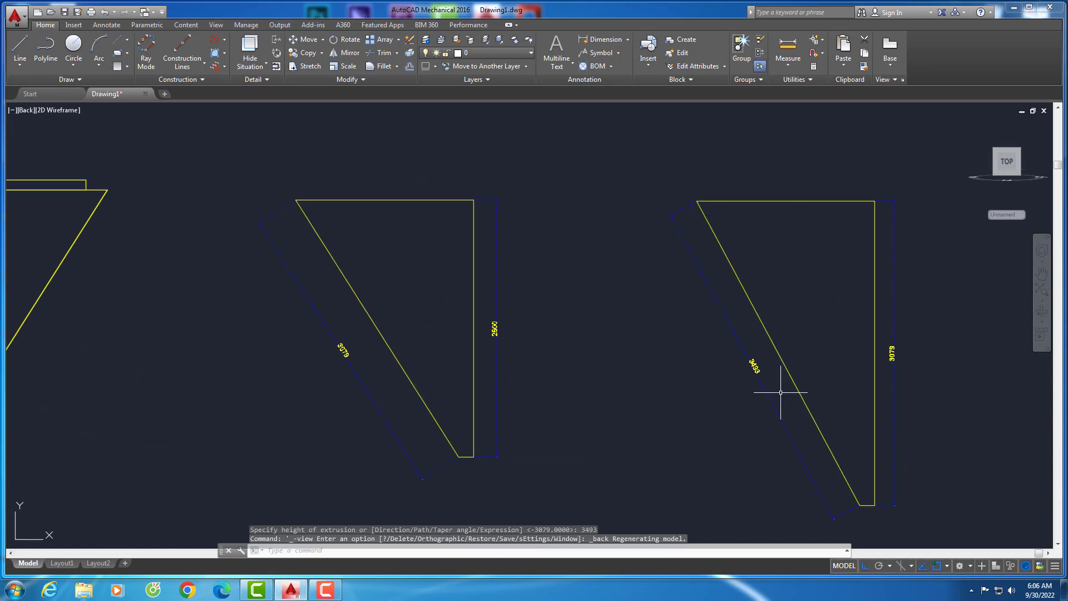
left_click(24, 109)
left_click(67, 213)
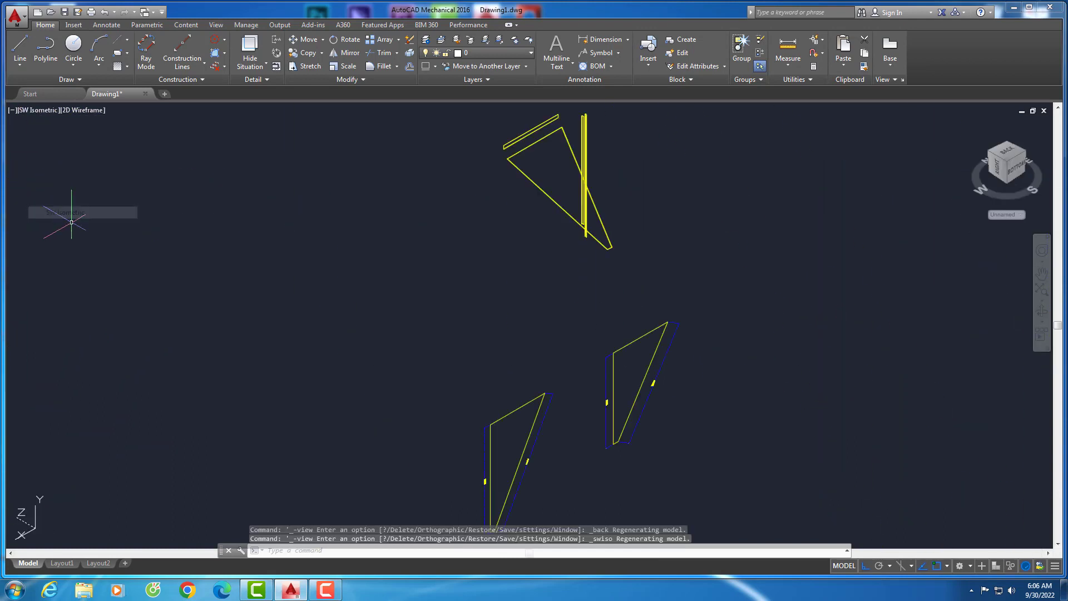
scroll(477, 172, "up", 5)
Move the selected vertical rod lines to a new position
left_click(477, 172)
left_click(386, 220)
middle_click_drag(545, 367, 462, 352)
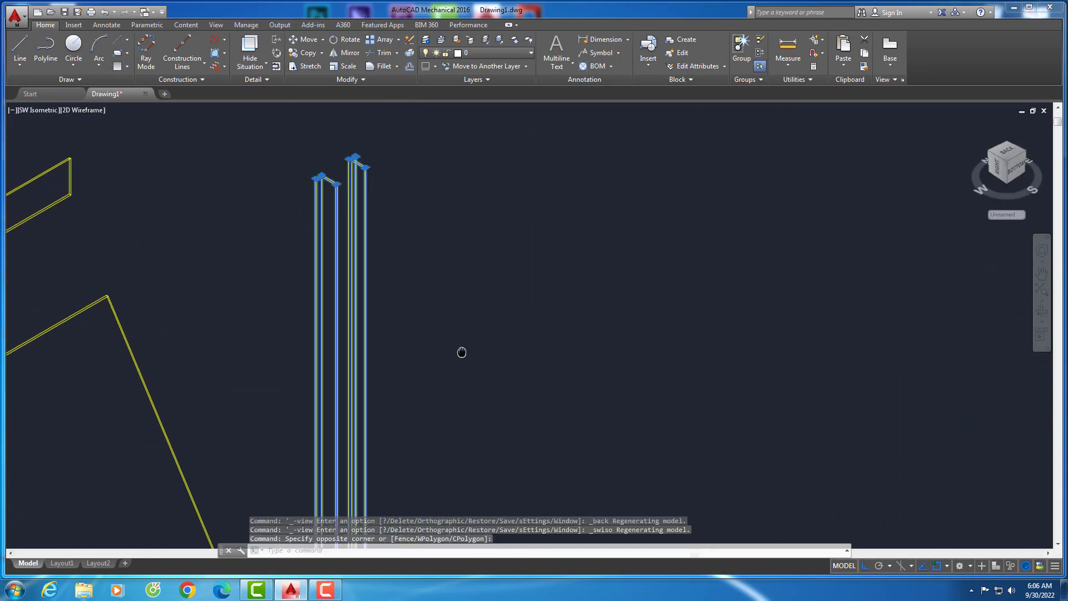
type("m")
key("Return")
left_click(501, 322)
Move one vertical line away from the other, then view the model from the Right
left_click(680, 267)
left_click(583, 201)
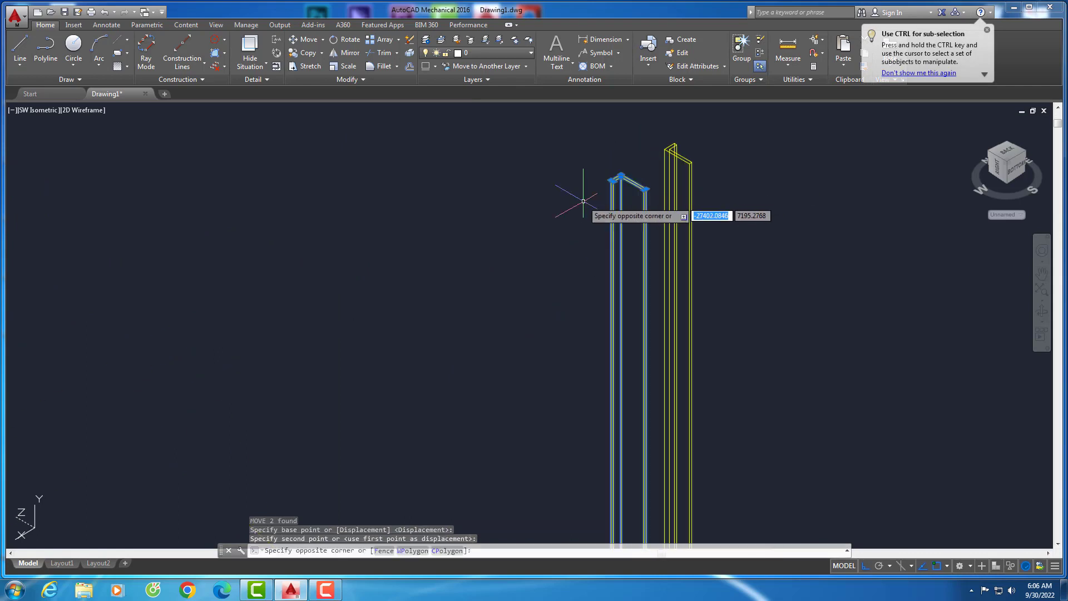
type("m")
key("Return")
left_click(573, 204)
left_click(39, 110)
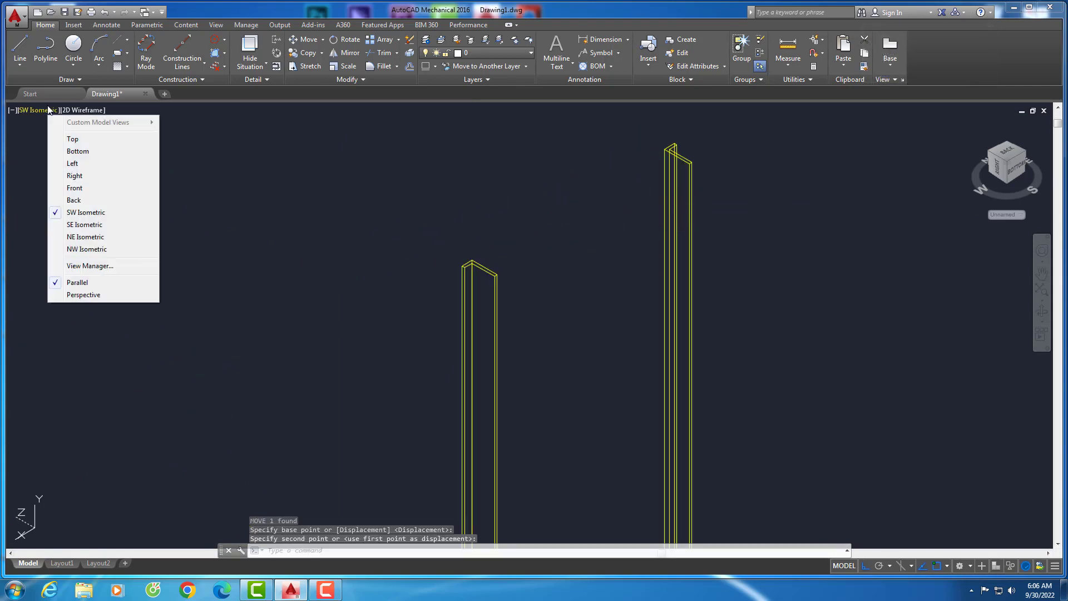
left_click(82, 212)
left_click(42, 109)
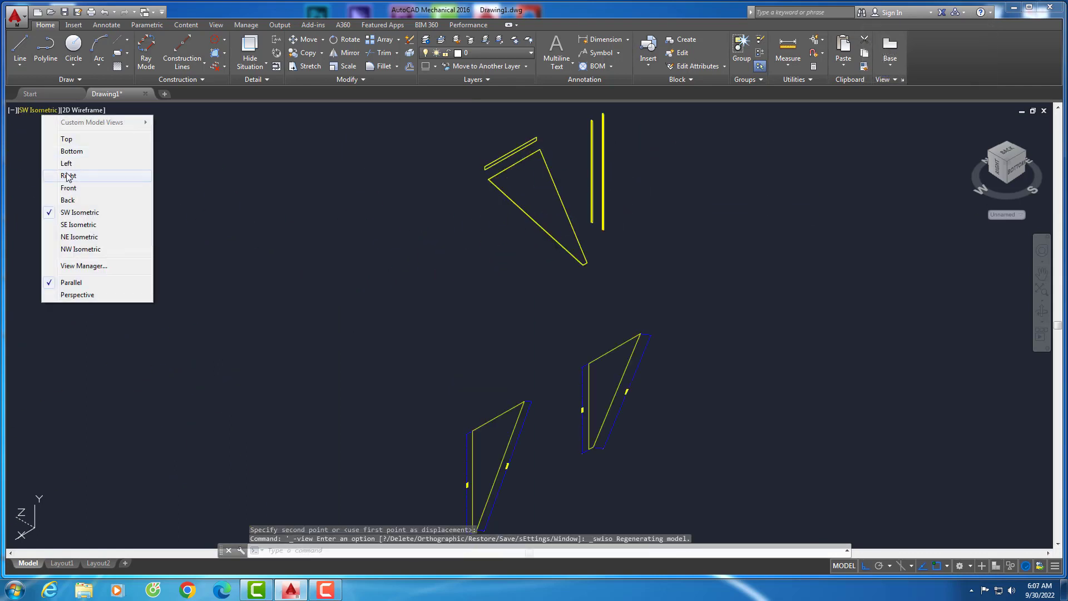
left_click(61, 175)
Draw vertical guide lines 3079 and 3493 long beside the column
type("l")
key("Return")
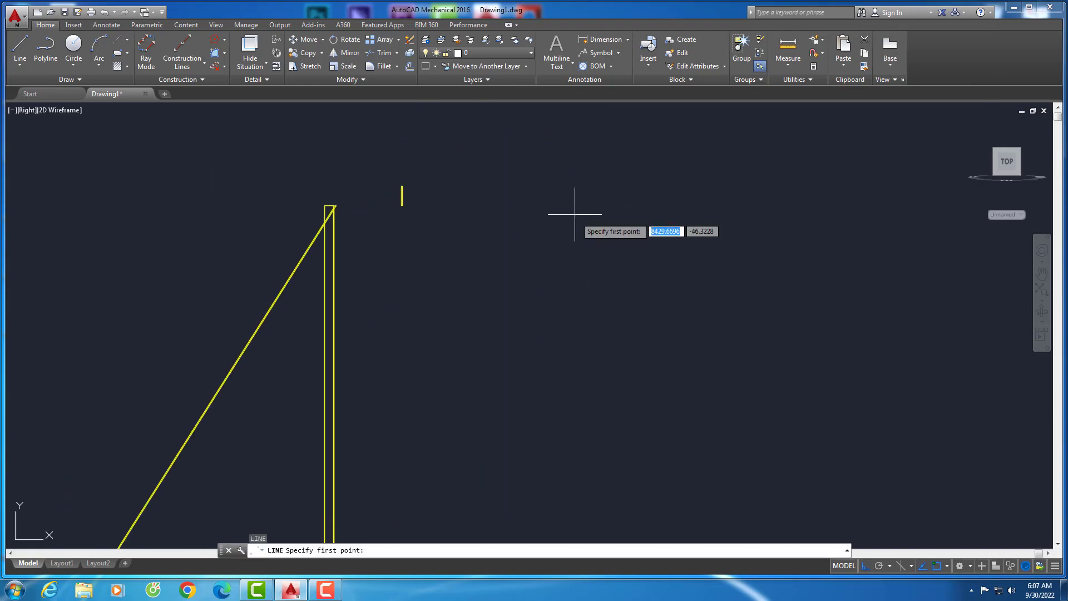
left_click(574, 206)
type("3079")
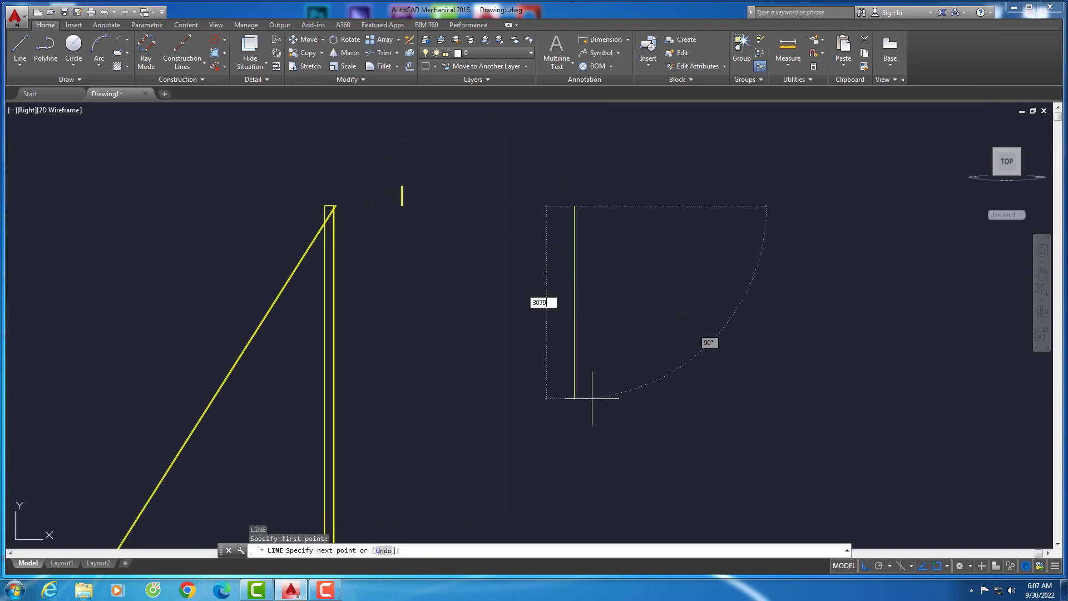
key("Return")
scroll(596, 406, "down", 5)
key("Return")
key("Return")
left_click(636, 267)
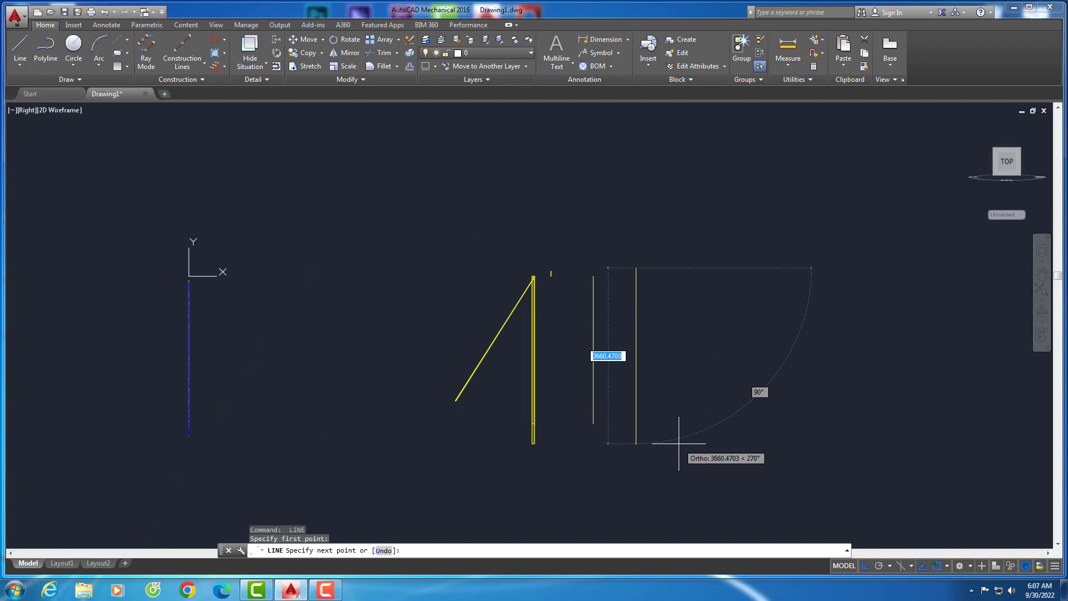
key("Return")
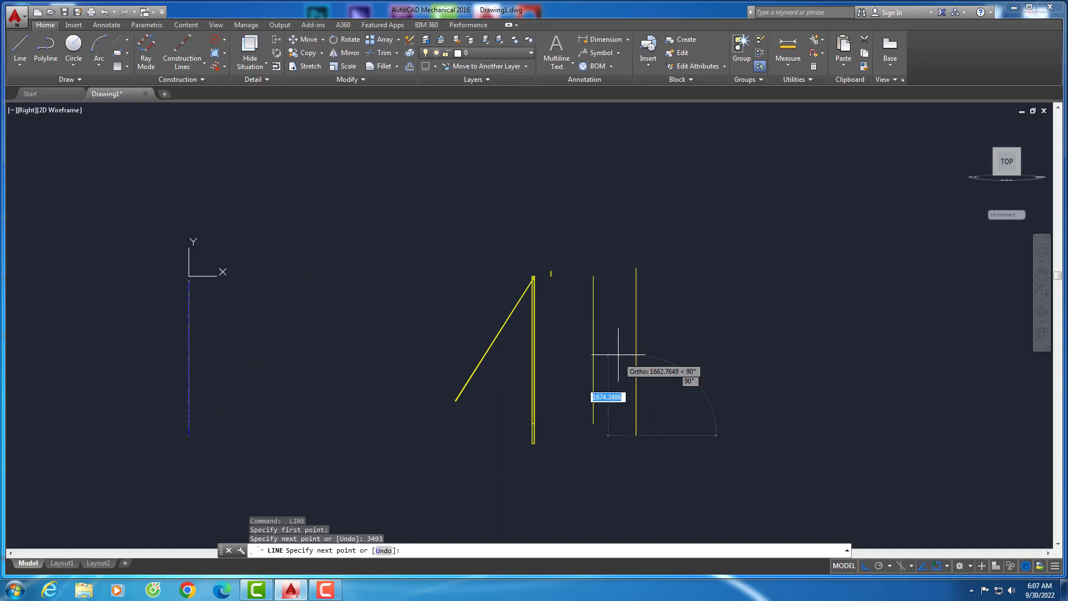
key("Return")
Draw a radius-6 circle centred on the guide line's top endpoint
scroll(567, 334, "up", 4)
scroll(633, 206, "up", 4)
scroll(631, 205, "up", 2)
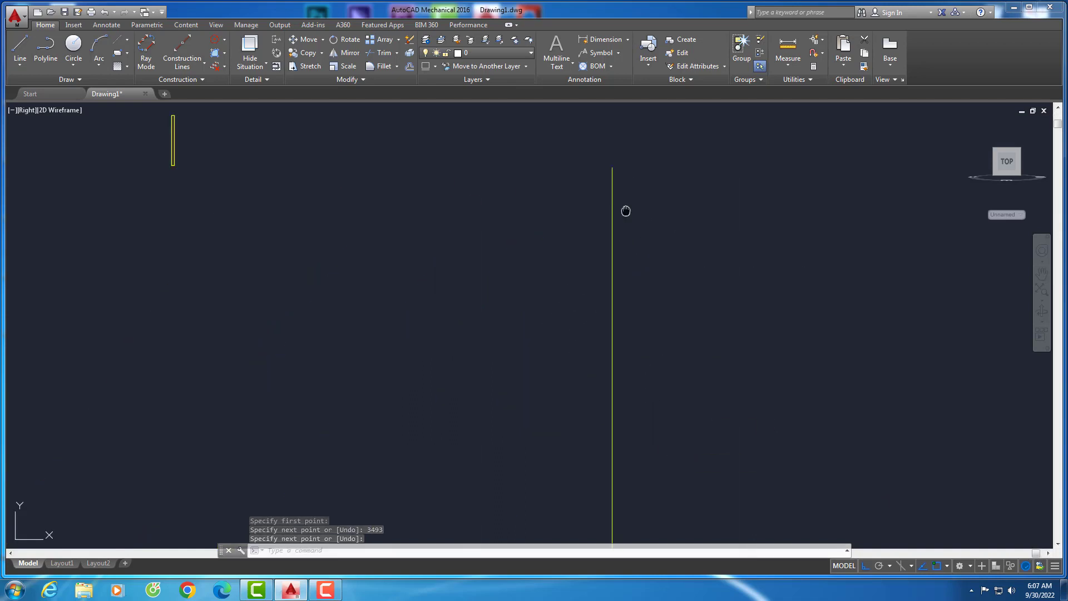
scroll(628, 253, "up", 3)
key("Return")
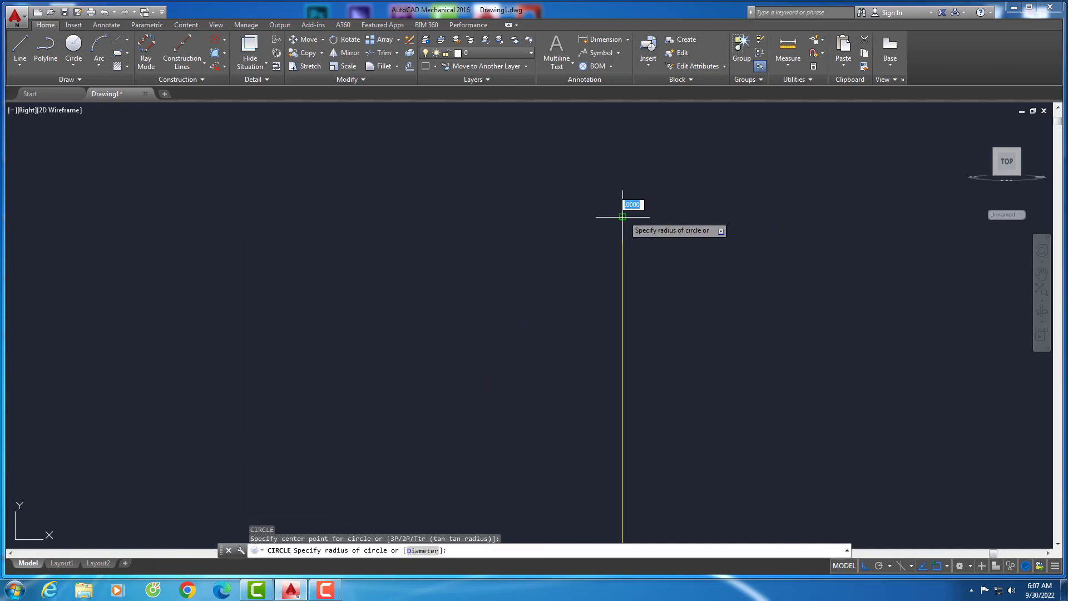
left_click(623, 217)
key("Return")
Move the circle 200 units down along the guide line
scroll(640, 189, "down", 2)
left_click(621, 233)
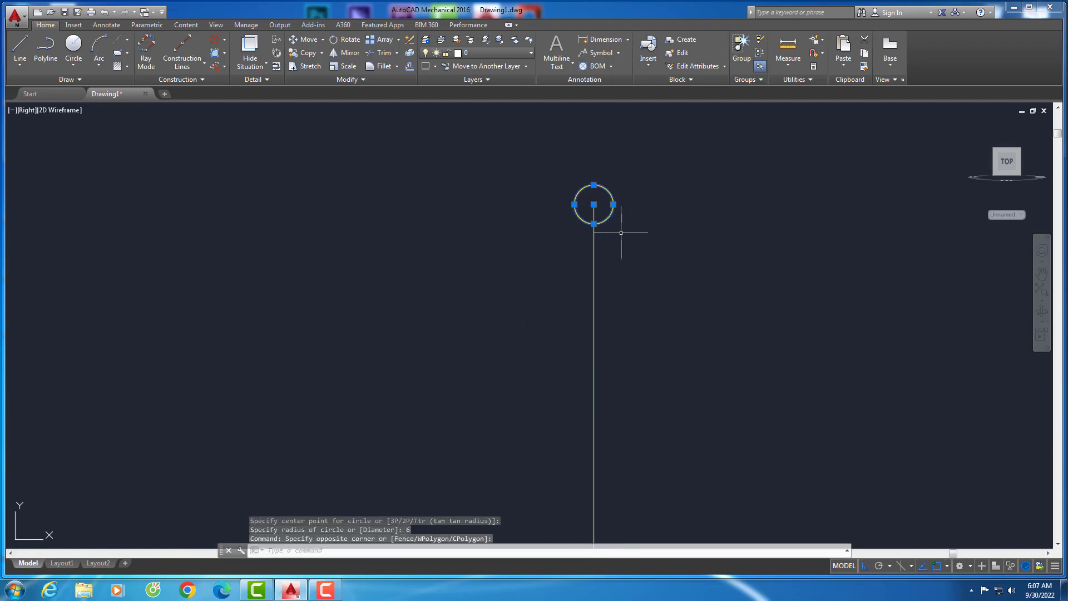
type("m")
key("Return")
left_click(594, 205)
type("200")
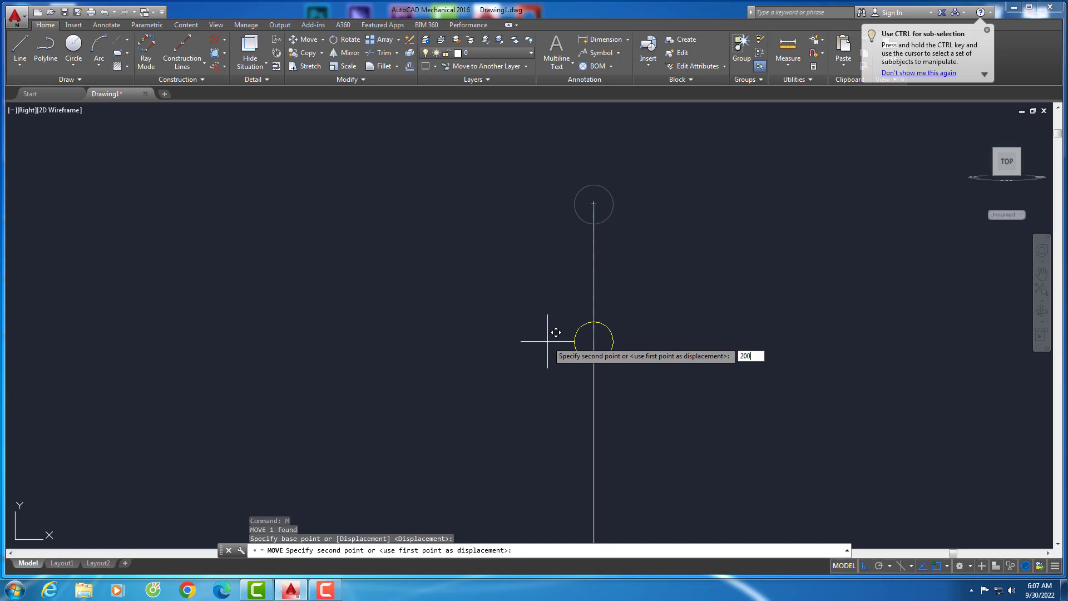
key("Return")
scroll(508, 241, "down", 3)
scroll(530, 363, "up", 2)
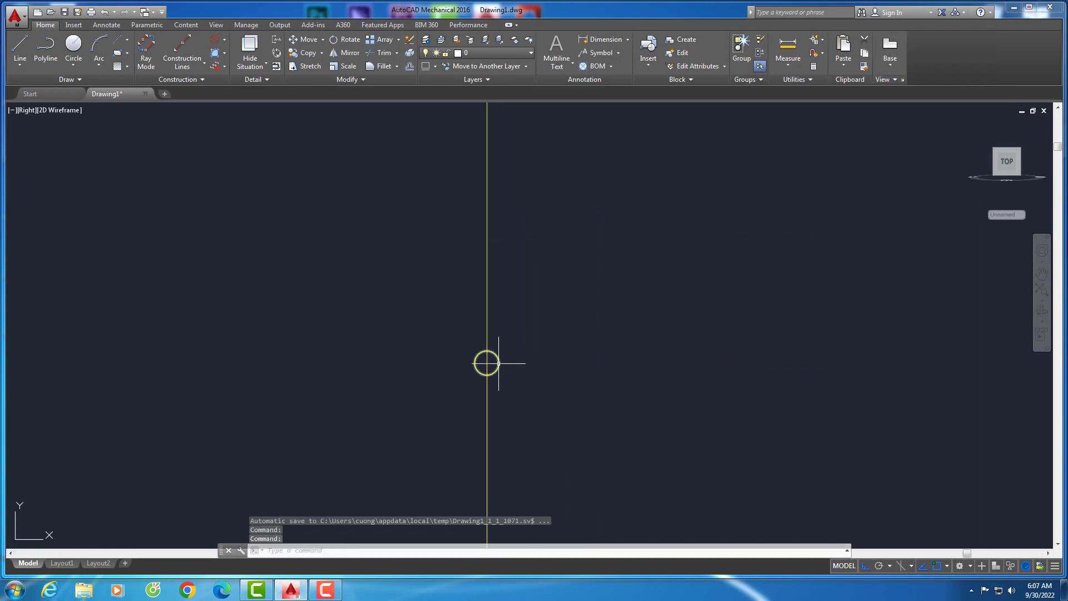
scroll(489, 363, "down", 3)
scroll(524, 345, "up", 5)
Mirror the vertical line, keeping the original, and delete the extra line
type("mi")
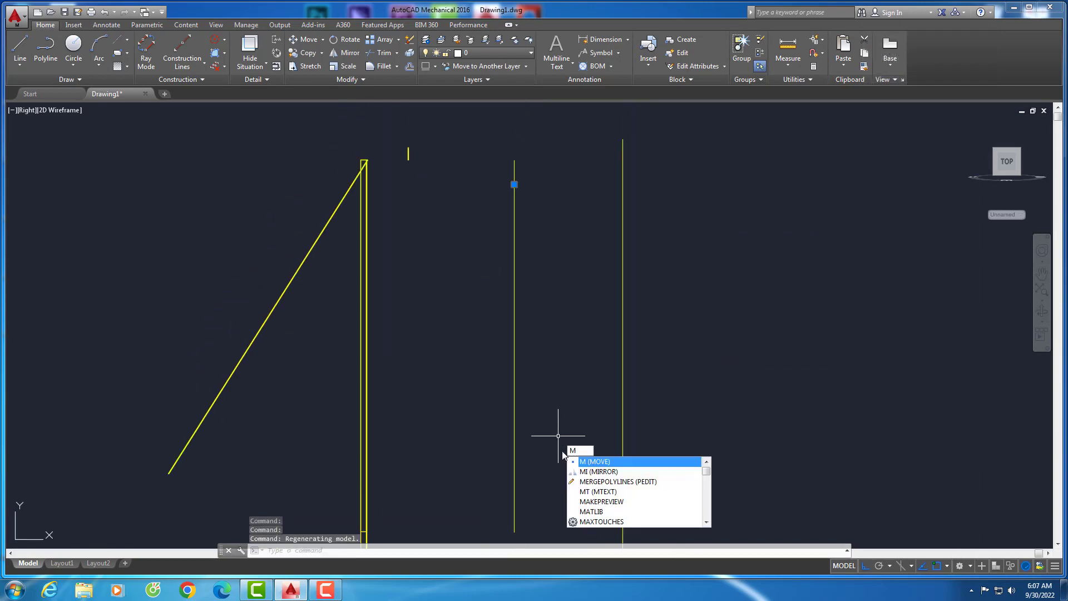
key("Return")
left_click(513, 358)
left_click(501, 399)
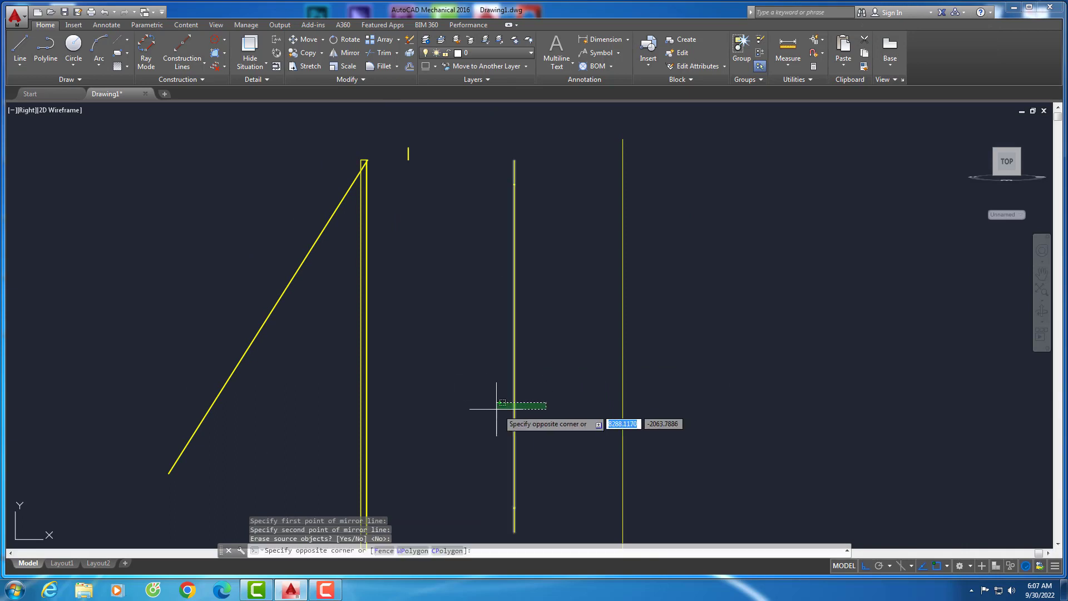
key("Return")
left_click(457, 381)
key("Delete")
middle_click_drag(516, 438, 509, 411)
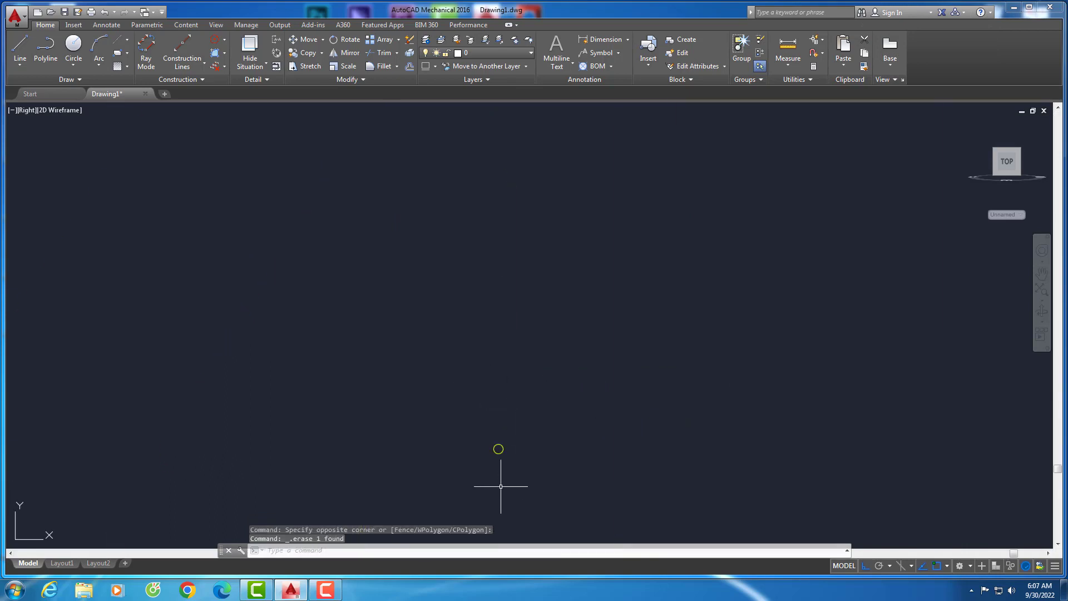
Draw a new vertical line running up beside the members
type("l")
key("Return")
left_click(515, 424)
scroll(516, 425, "down", 5)
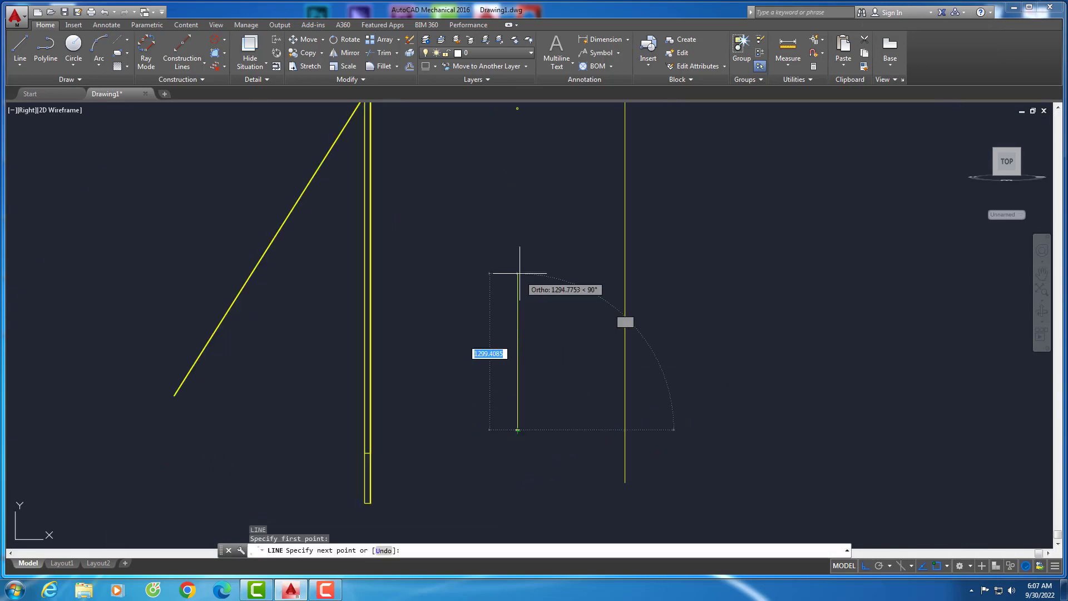
scroll(517, 281, "up", 2)
scroll(551, 312, "down", 2)
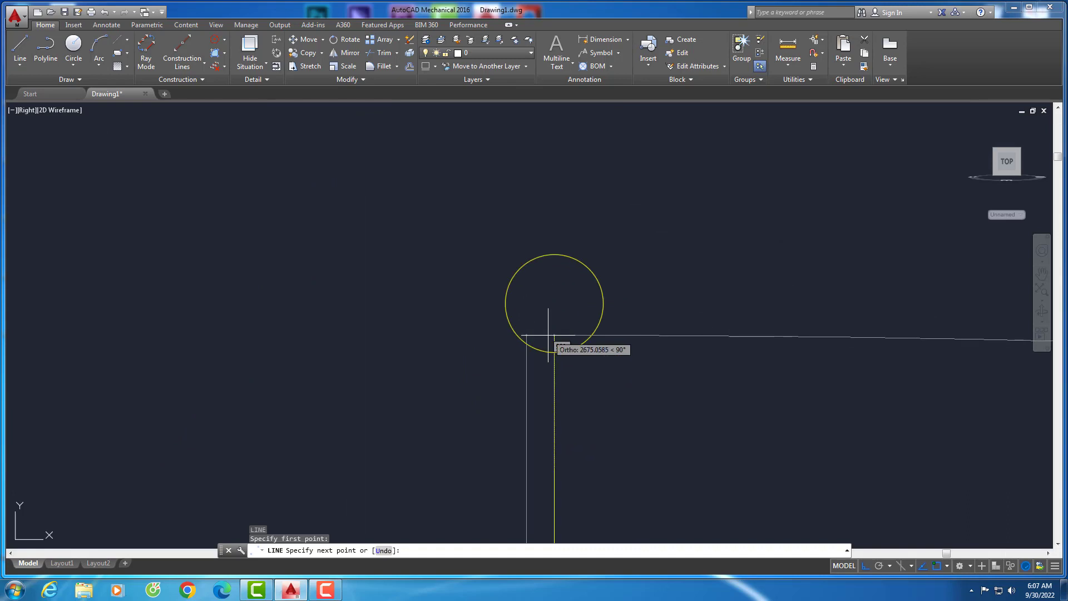
scroll(508, 217, "down", 3)
left_click(509, 212)
key("Return")
middle_click_drag(544, 453, 532, 354)
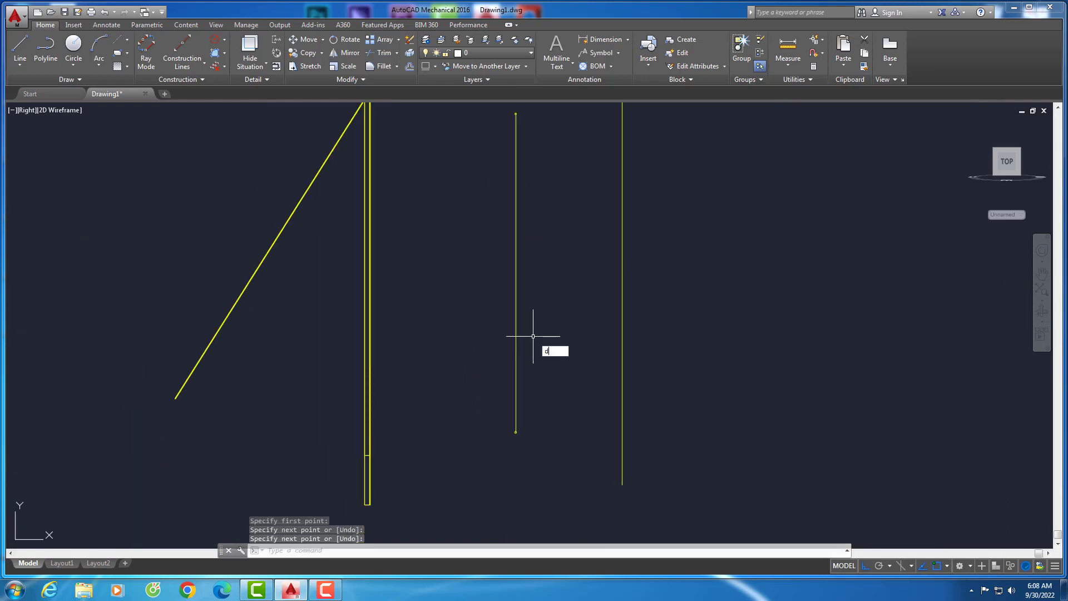
Divide the new vertical line into 10 equal segments
type("iv")
key("Return")
left_click(517, 296)
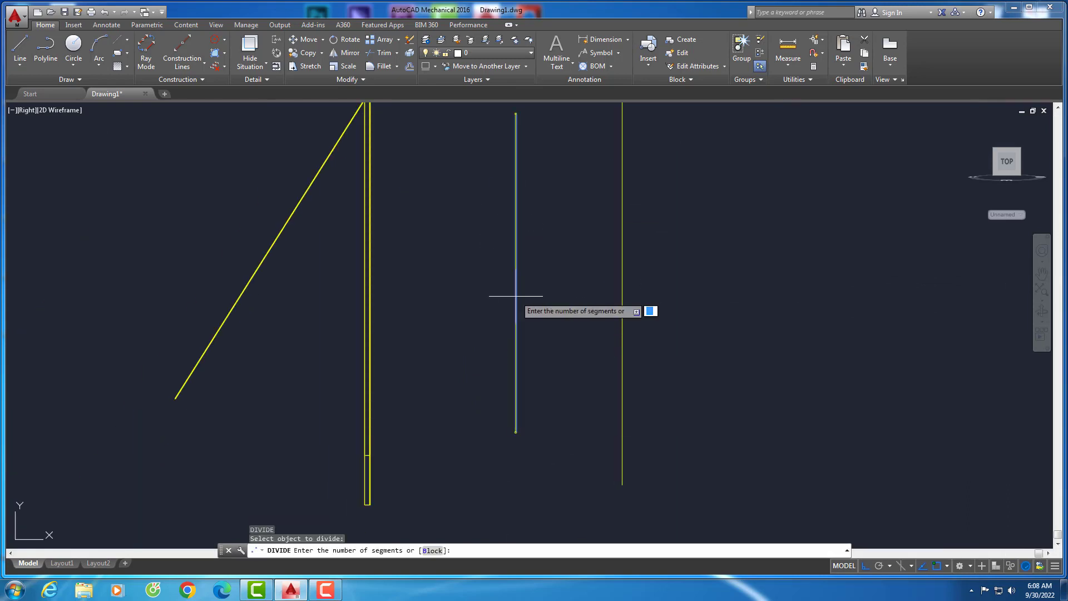
type("0")
key("Return")
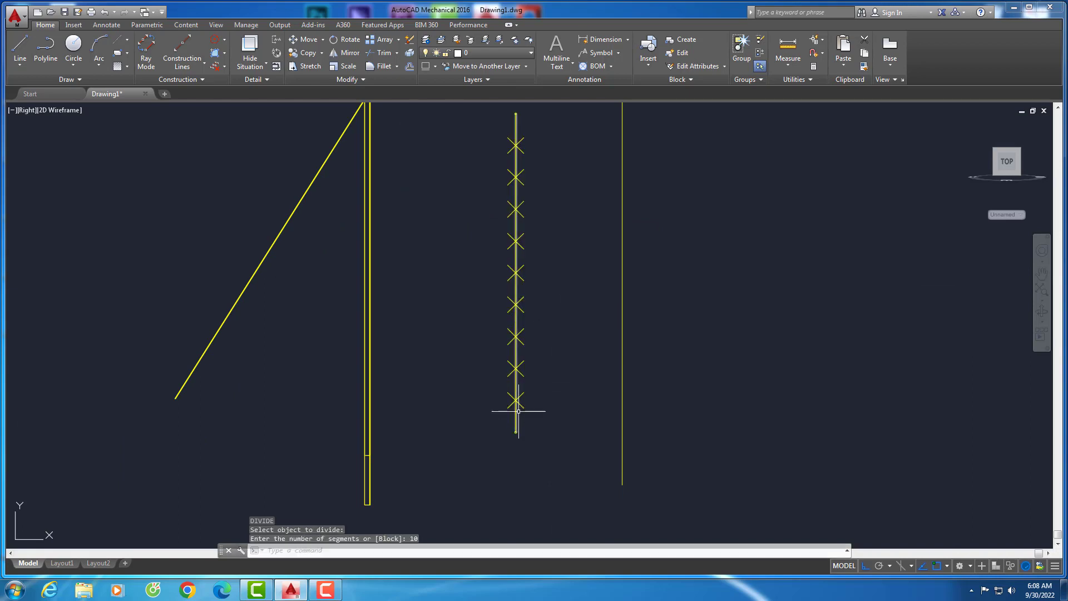
left_click(418, 276)
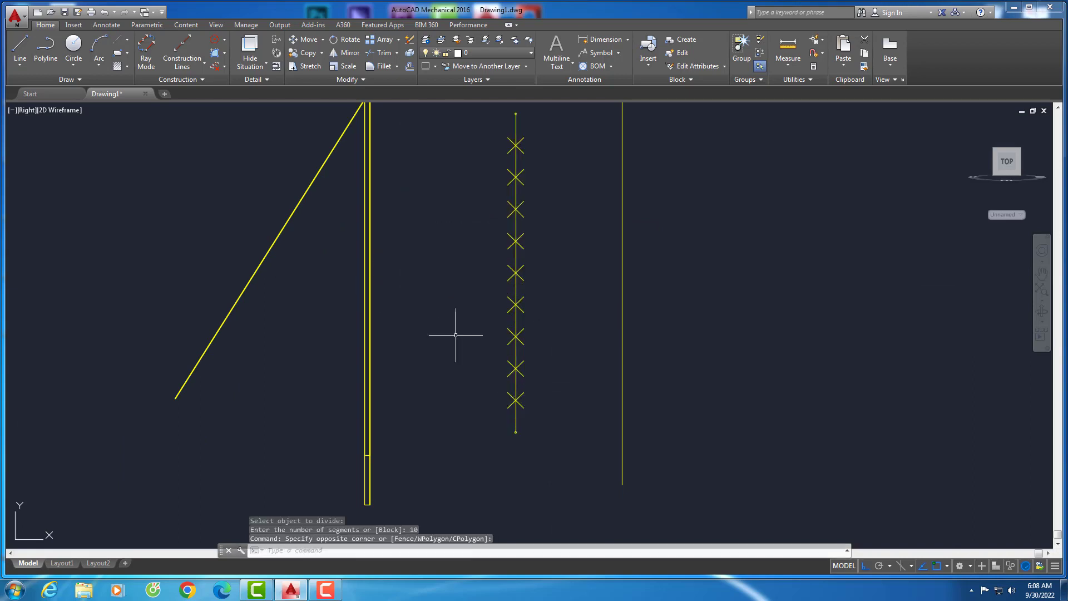
Copy the bottom circle from its centre toward the division points
scroll(518, 436, "down", 5)
left_click(472, 429)
type("CO")
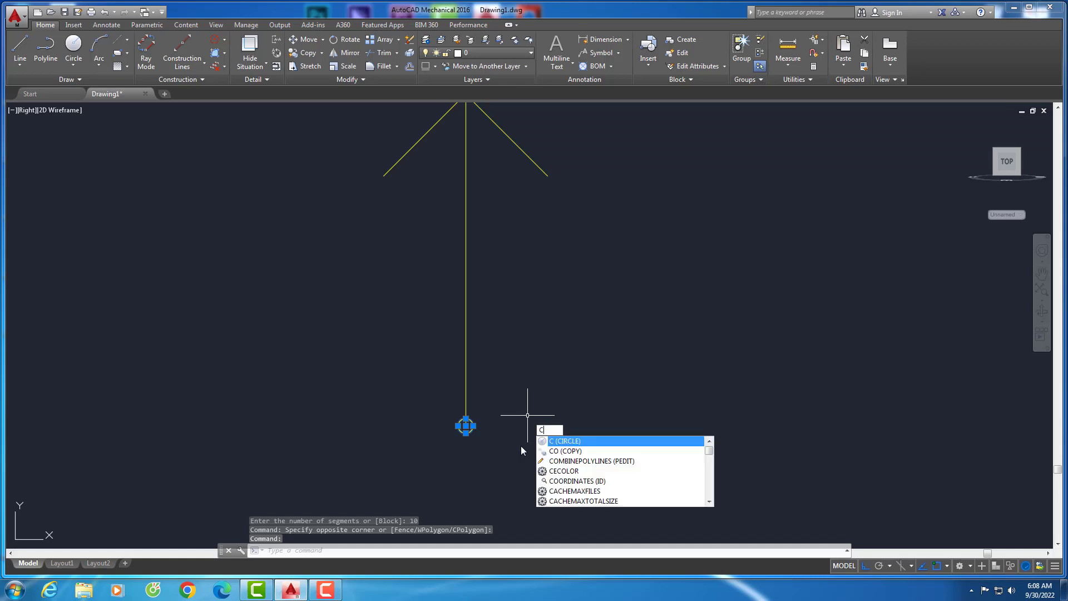
key("Return")
left_click(466, 426)
scroll(466, 346, "down", 4)
scroll(461, 358, "up", 4)
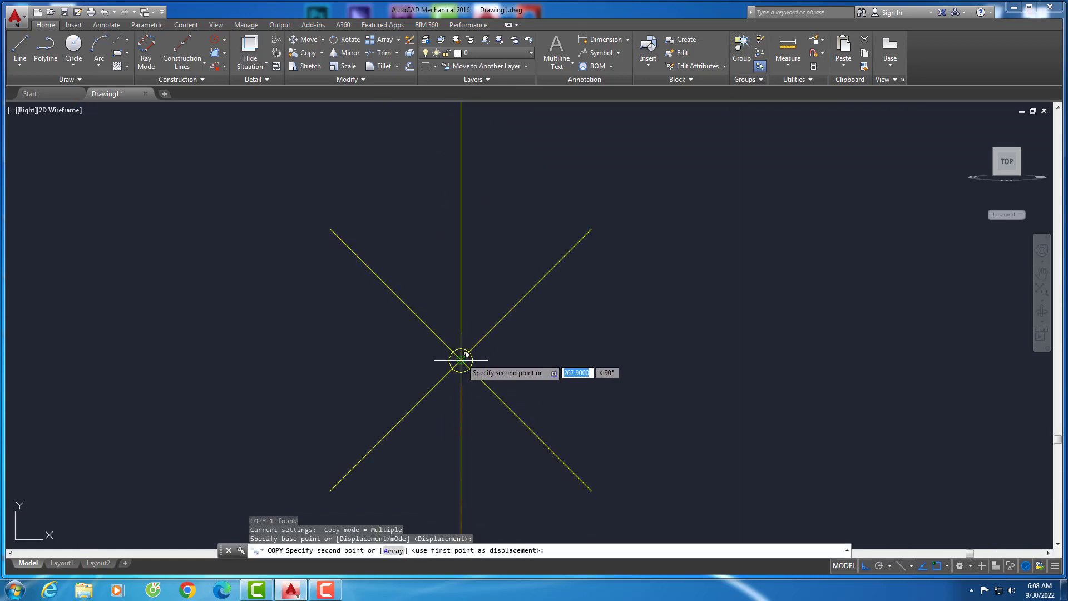
scroll(465, 342, "down", 4)
key("Escape")
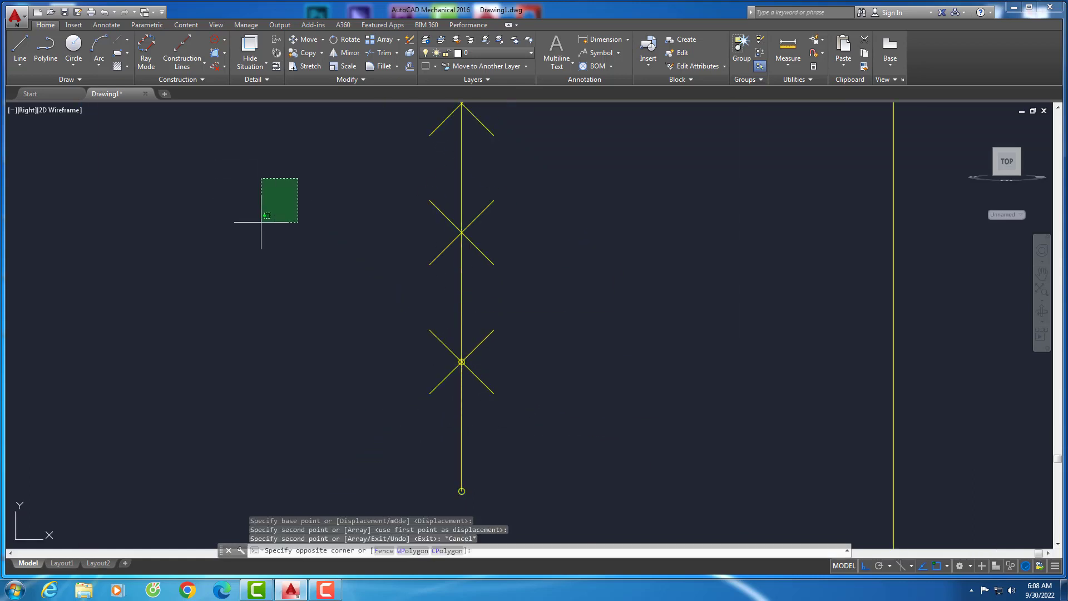
Bring back the Draw toolbar using the TOOLBAR command
key("Escape")
type("-TOOLBAR")
key("Return")
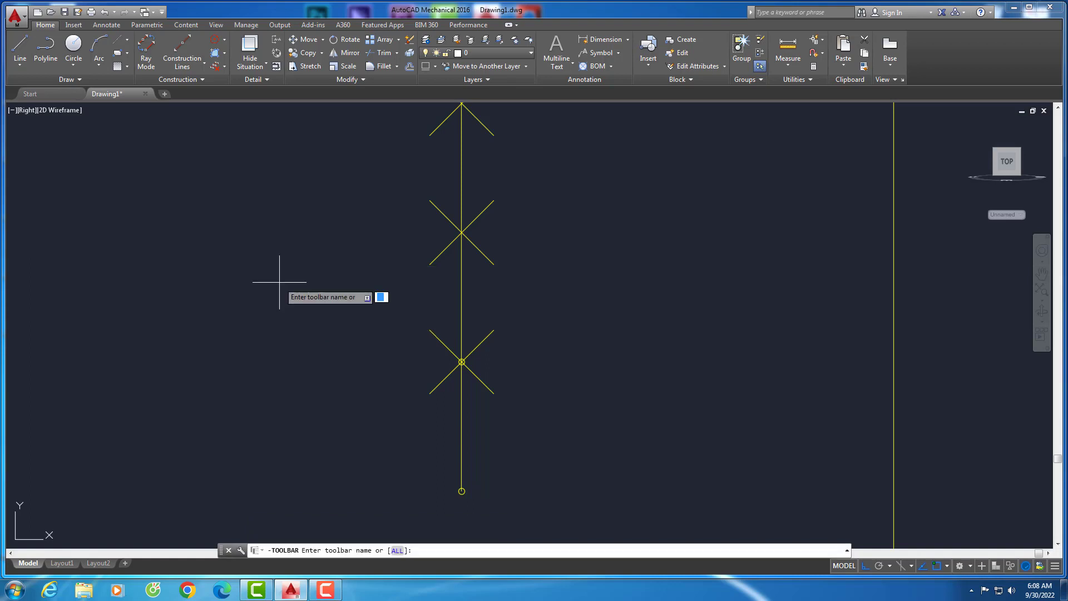
type("drawq")
key("Escape")
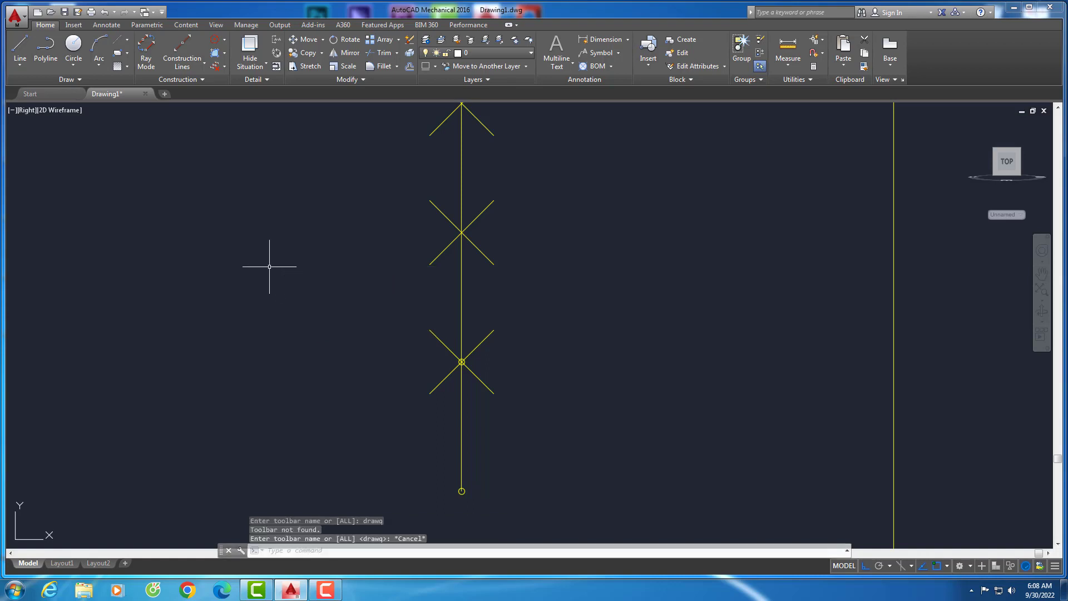
type("-TOOLBAR")
key("Return")
type("draw")
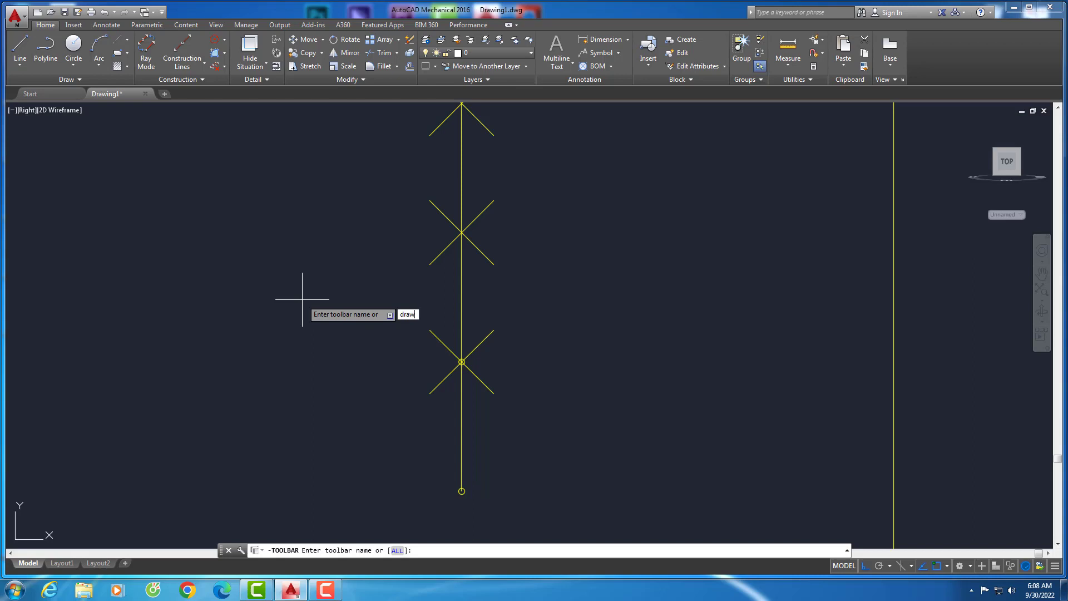
key("Return")
left_click(326, 329)
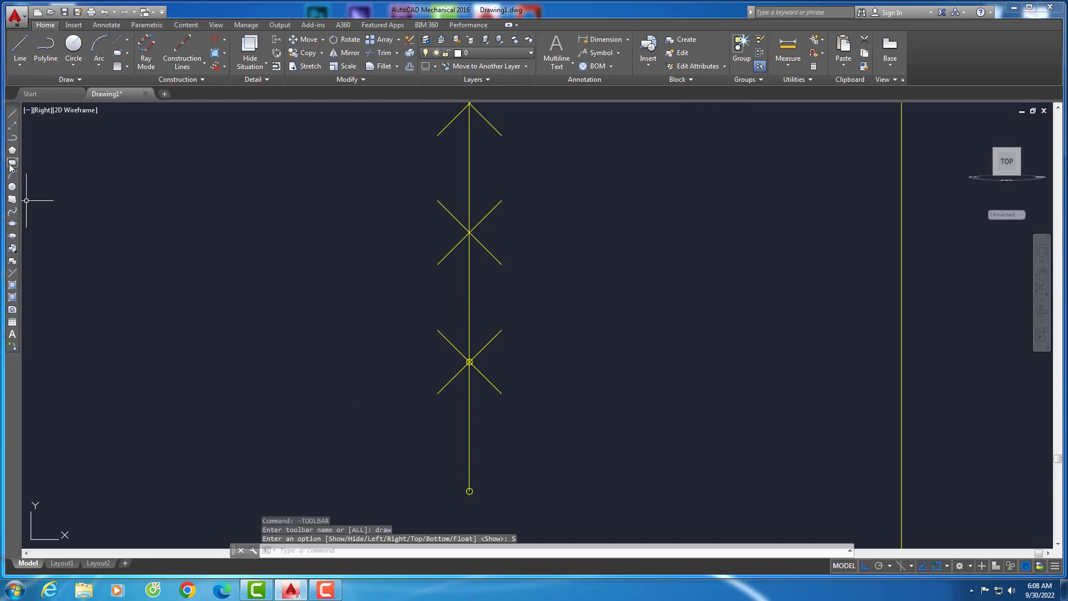
right_click(18, 111)
key("Escape")
Add a 268 linear dimension between two division markers
left_click(16, 109)
scroll(476, 384, "up", 5)
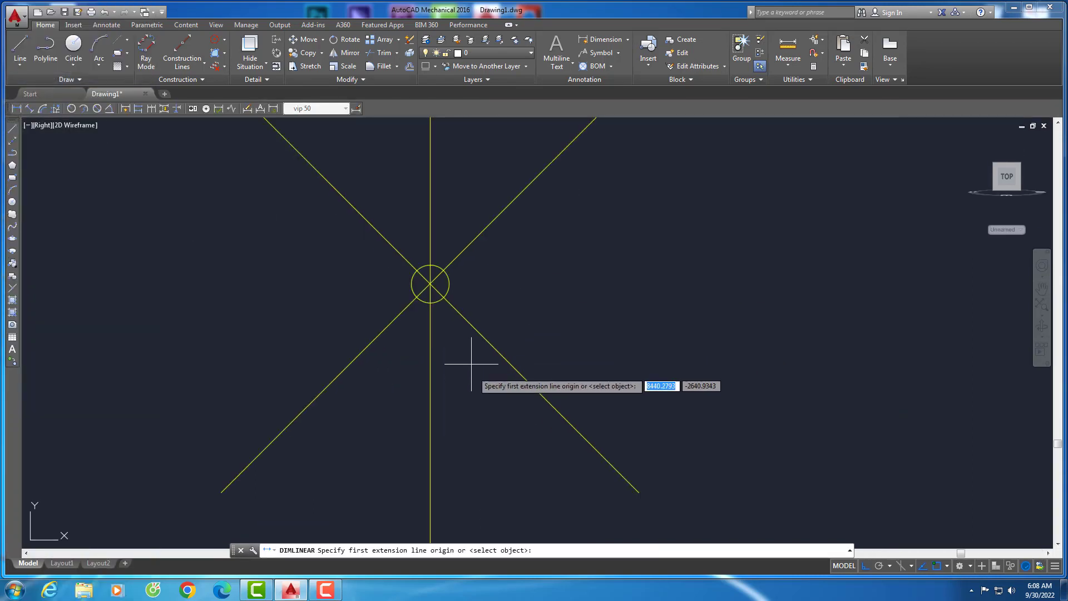
left_click(429, 281)
scroll(439, 484, "down", 4)
scroll(439, 484, "up", 4)
left_click(424, 445)
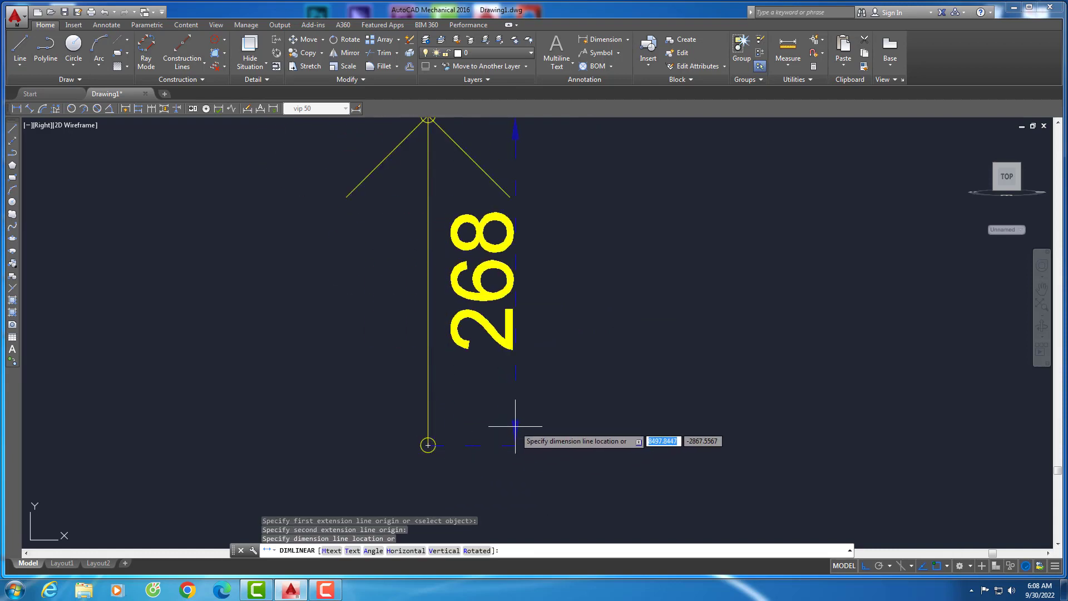
scroll(515, 425, "down", 3)
left_click(527, 423)
Delete the 268 dimension and undo the line division and copy
left_click(572, 449)
left_click(523, 350)
key("Delete")
scroll(570, 377, "down", 3)
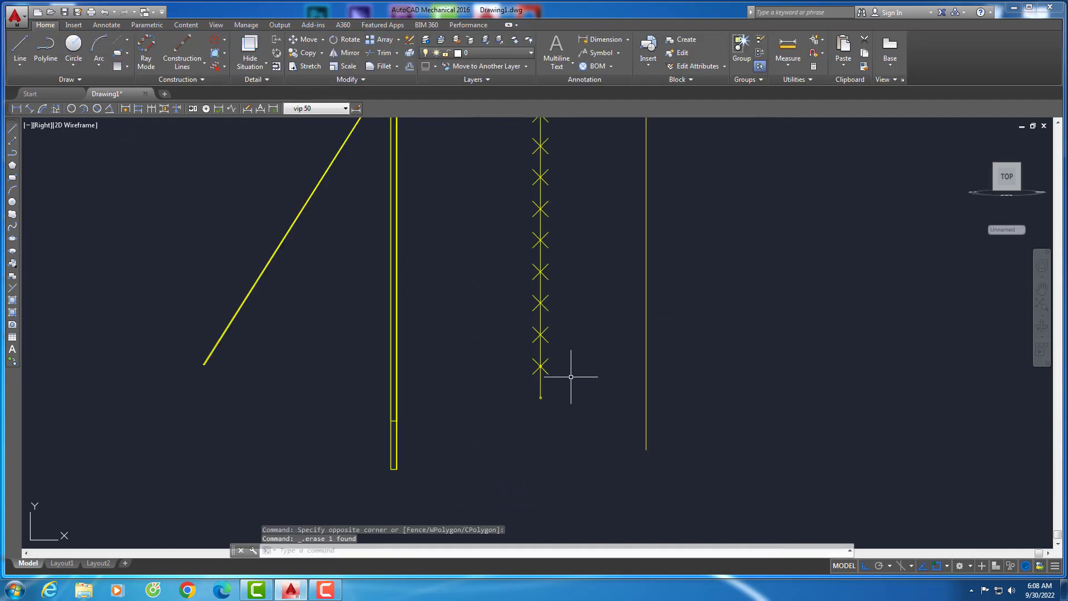
scroll(568, 370, "down", 2)
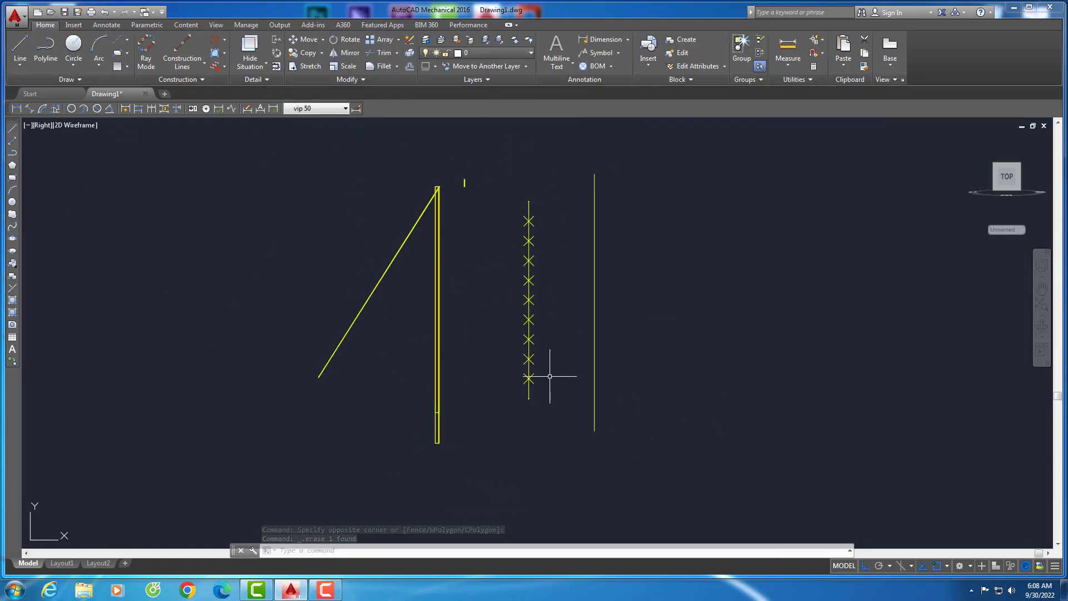
scroll(547, 374, "up", 3)
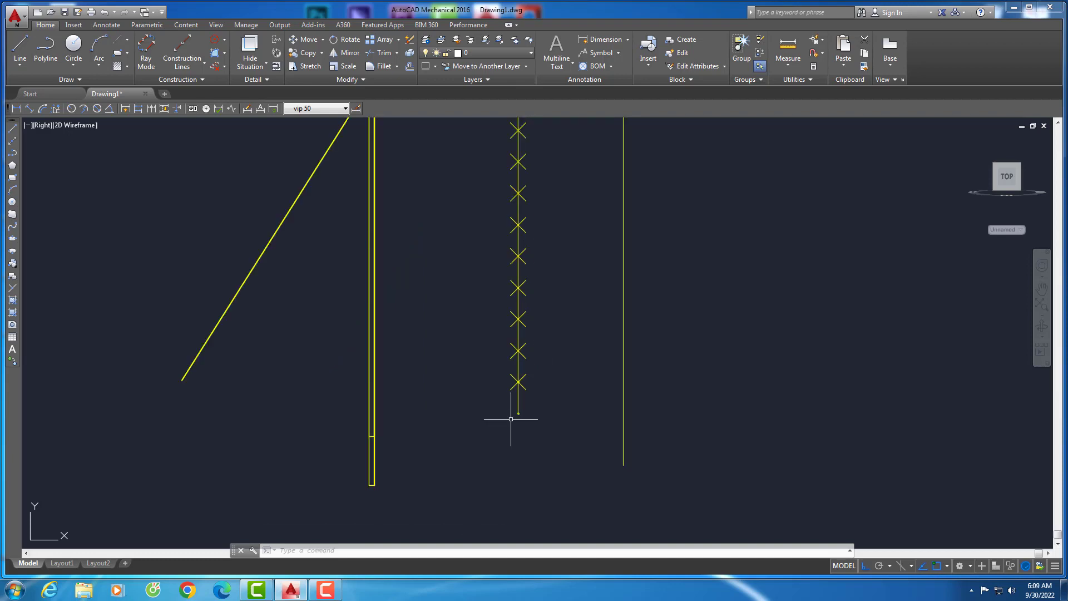
scroll(529, 437, "down", 3)
scroll(537, 434, "up", 2)
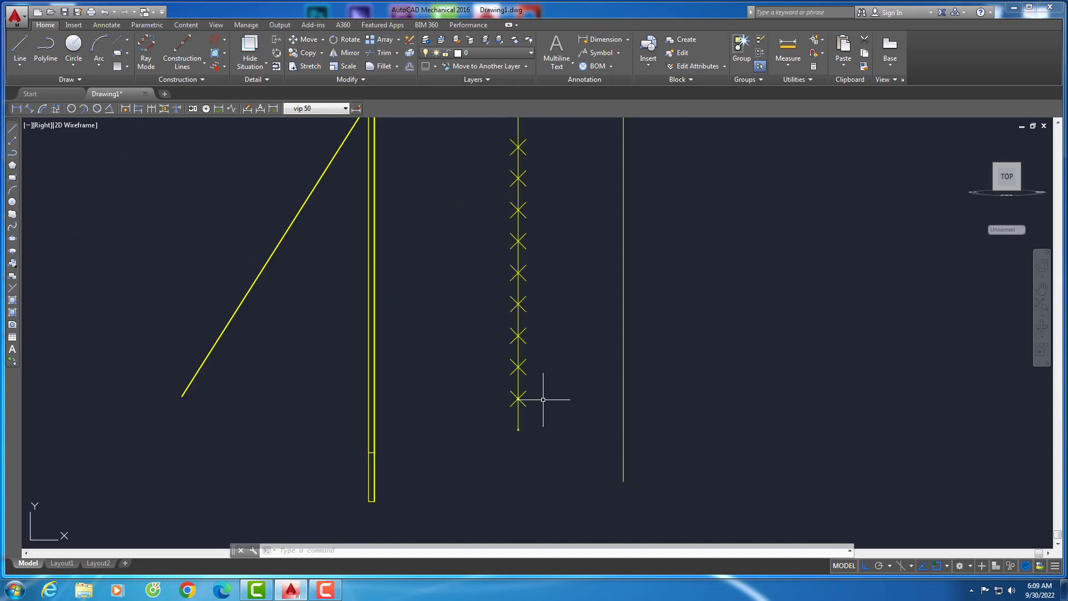
key("ctrl+z")
key("ctrl+z")
key("ctrl+z")
key("ctrl+z")
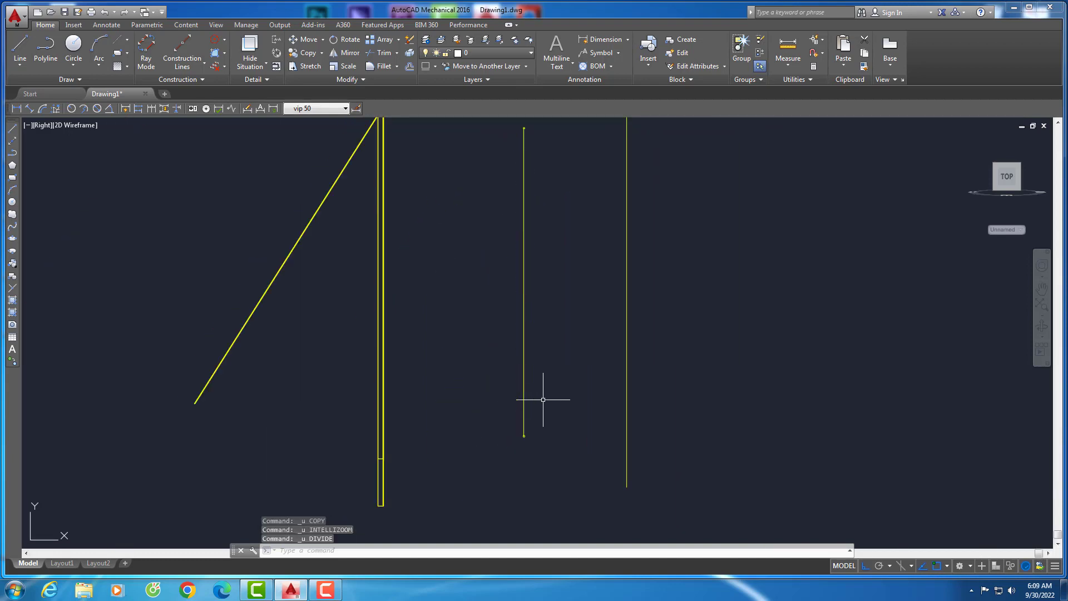
Divide the vertical line into 15 equal segments
scroll(543, 399, "up", 2)
type("divide")
key("Return")
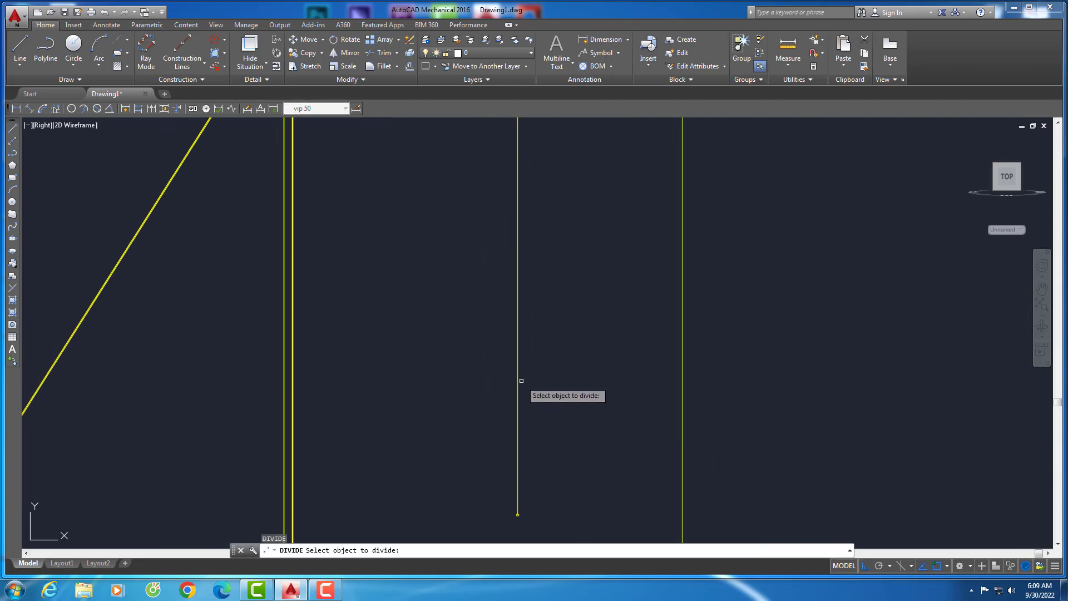
type("5")
key("Return")
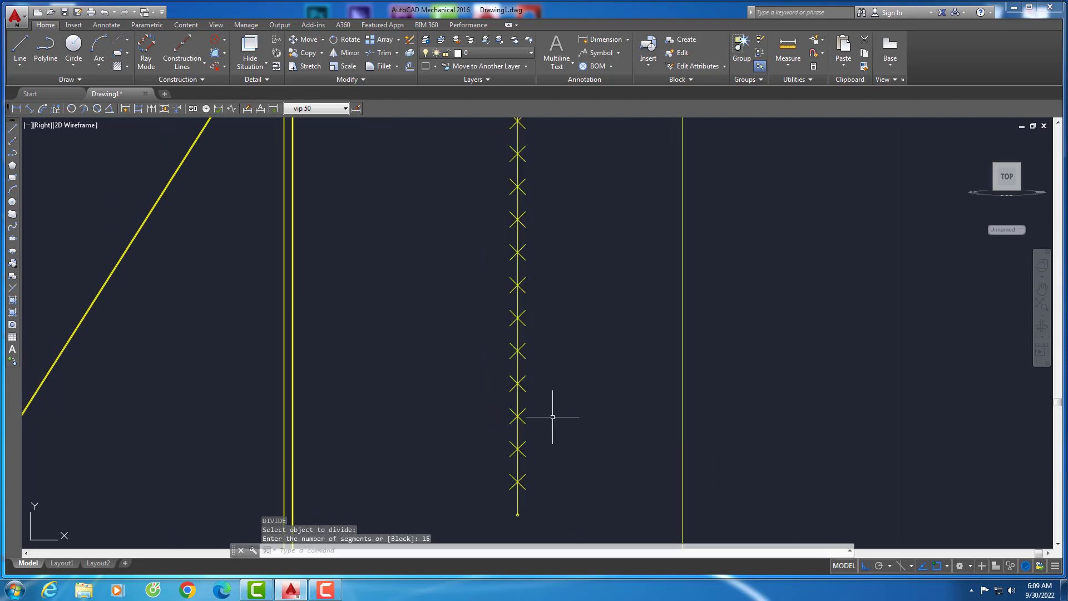
Dimension the first division spacing as 179 beside the line
left_click(16, 108)
scroll(441, 424, "up", 2)
scroll(530, 428, "up", 2)
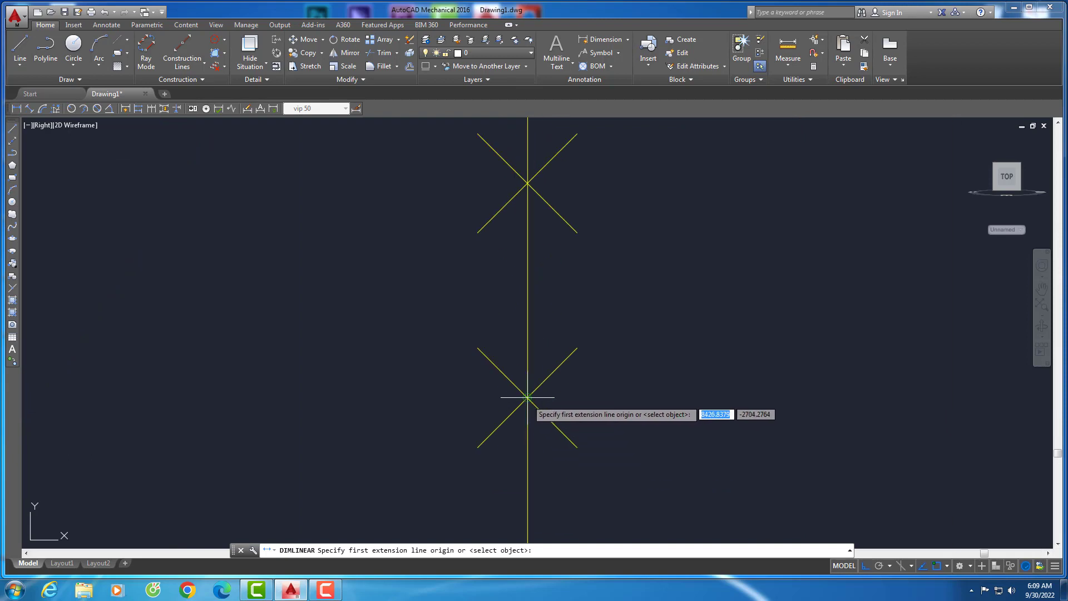
scroll(529, 411, "down", 1)
left_click(529, 448)
scroll(538, 471, "down", 1)
left_click(489, 350)
scroll(588, 365, "up", 1)
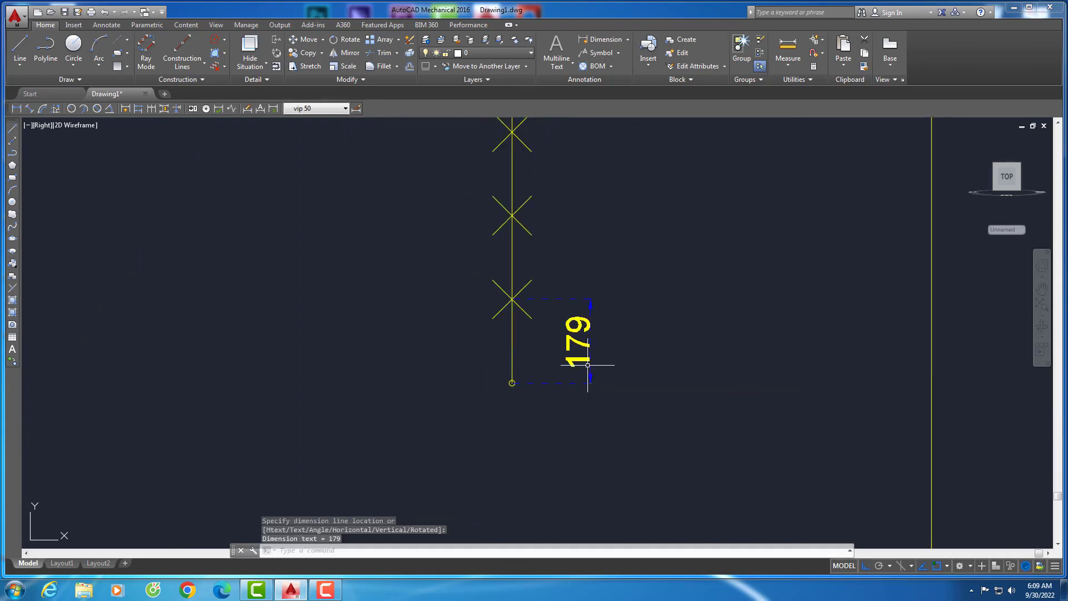
left_click(398, 40)
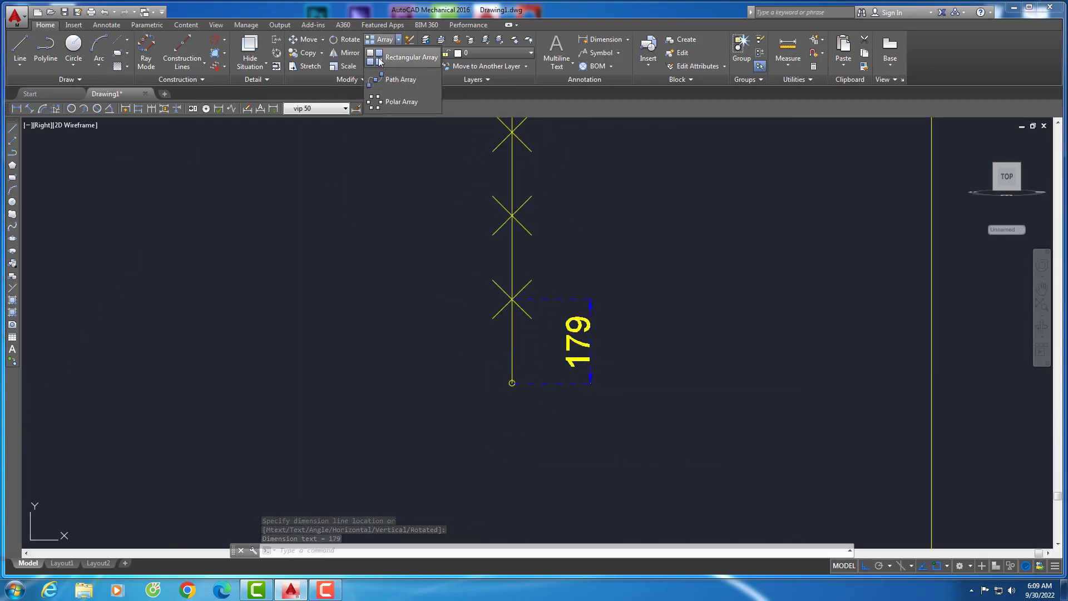
Rectangular-array the small circle into 1 column and 15 rows spaced 179 apart
left_click(390, 57)
scroll(525, 385, "up", 3)
left_click(498, 379)
key("Return")
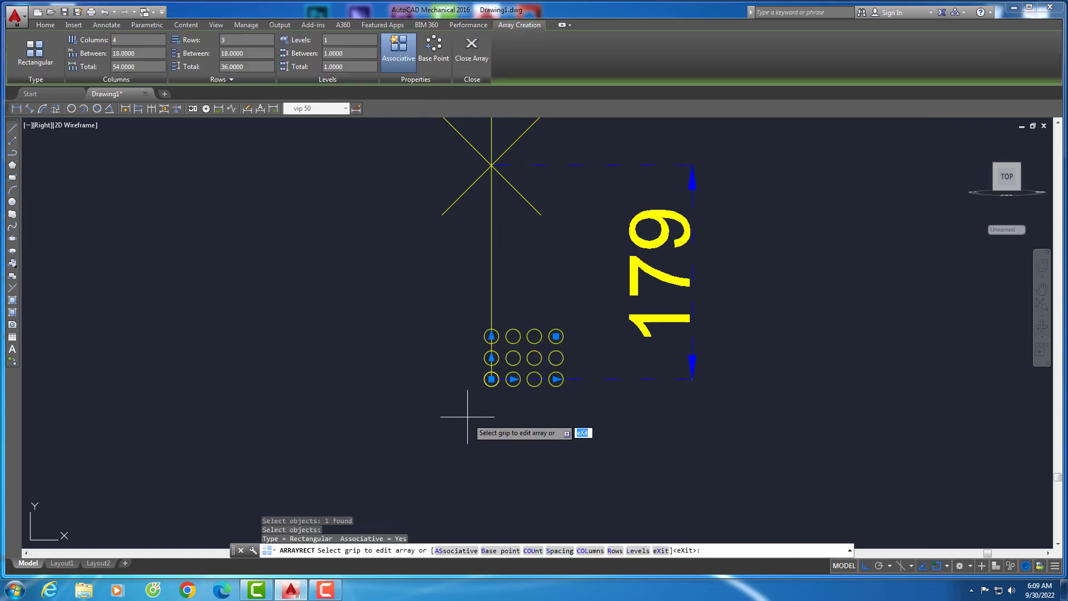
left_click(223, 40)
type("15")
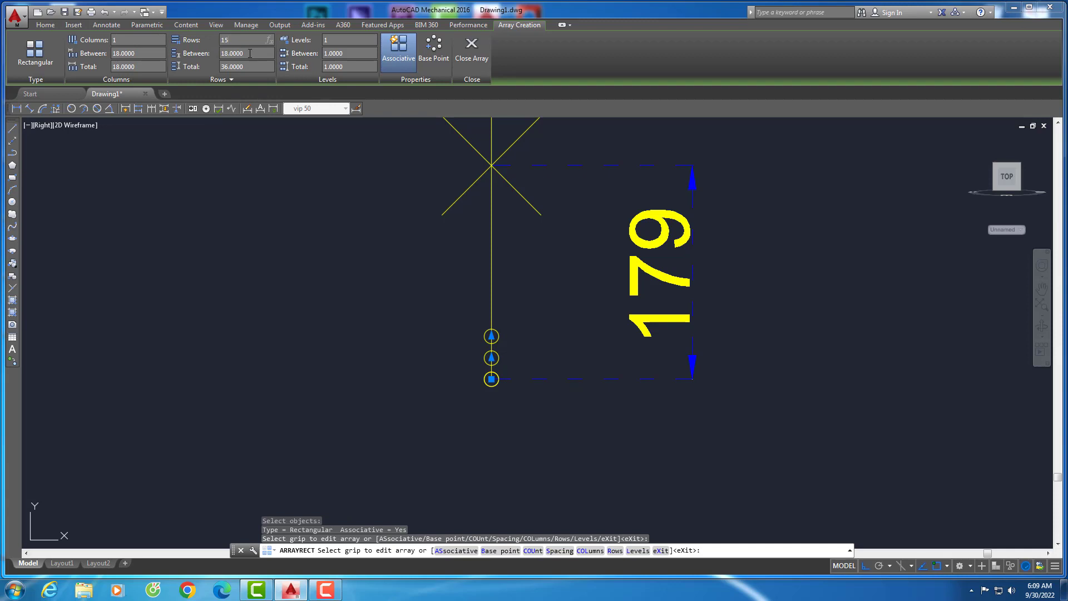
key("Return")
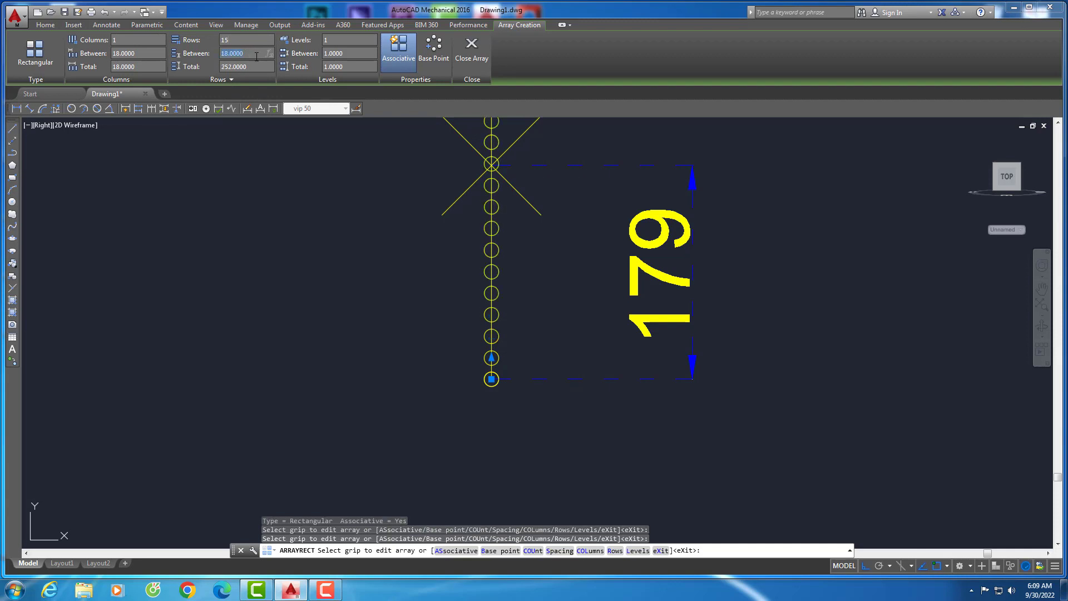
type("179")
key("Return")
scroll(339, 289, "down", 8)
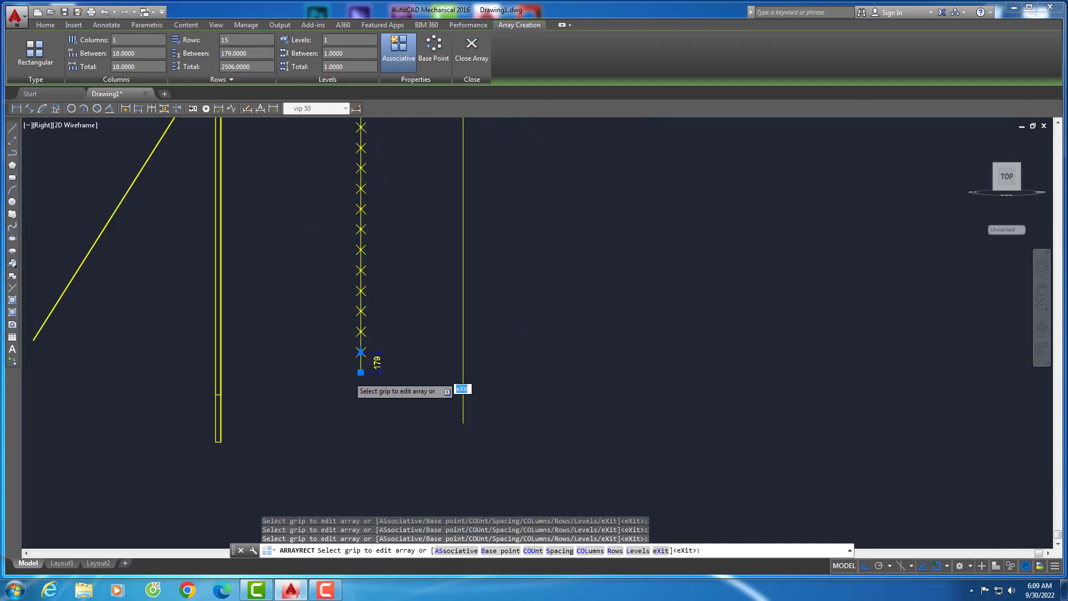
Erase the division markers, the 179 dimension and the vertical guide line
key("Escape")
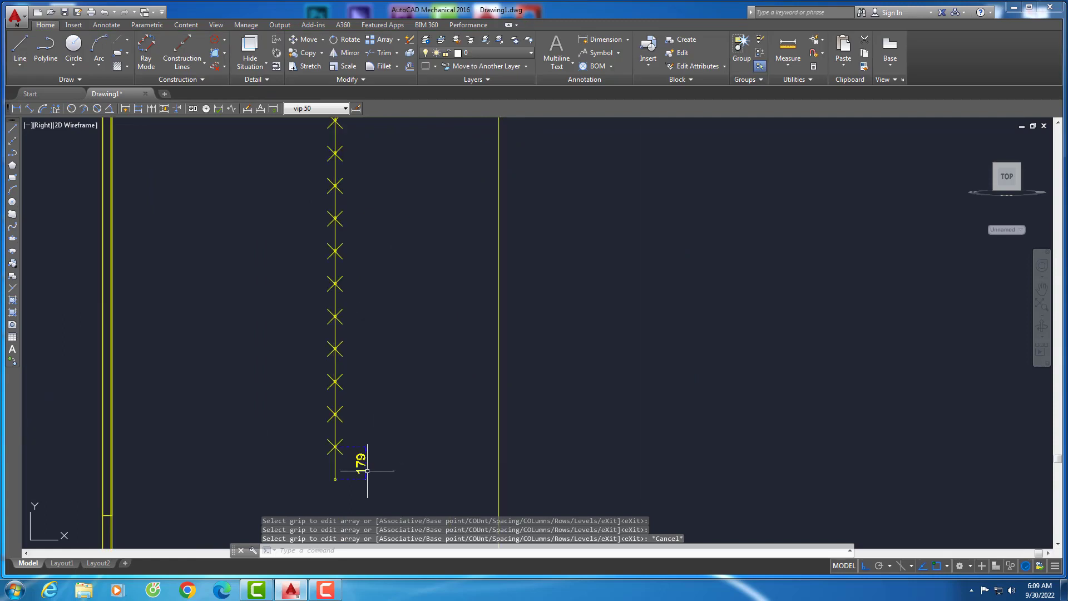
left_click(379, 479)
left_click(346, 183)
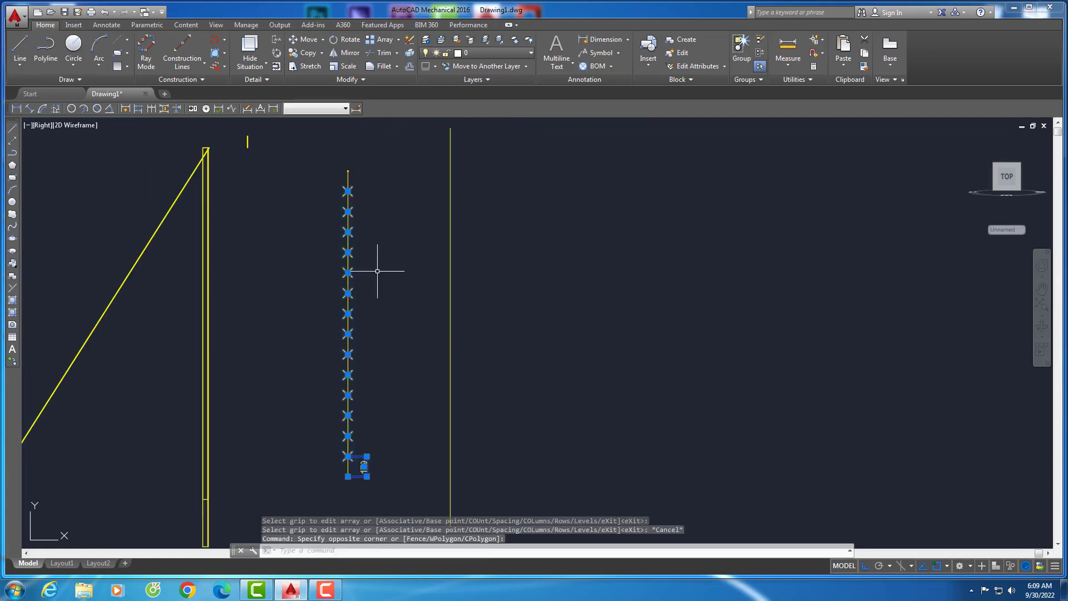
key("Delete")
scroll(356, 459, "up", 3)
key("Delete")
scroll(429, 306, "up", 2)
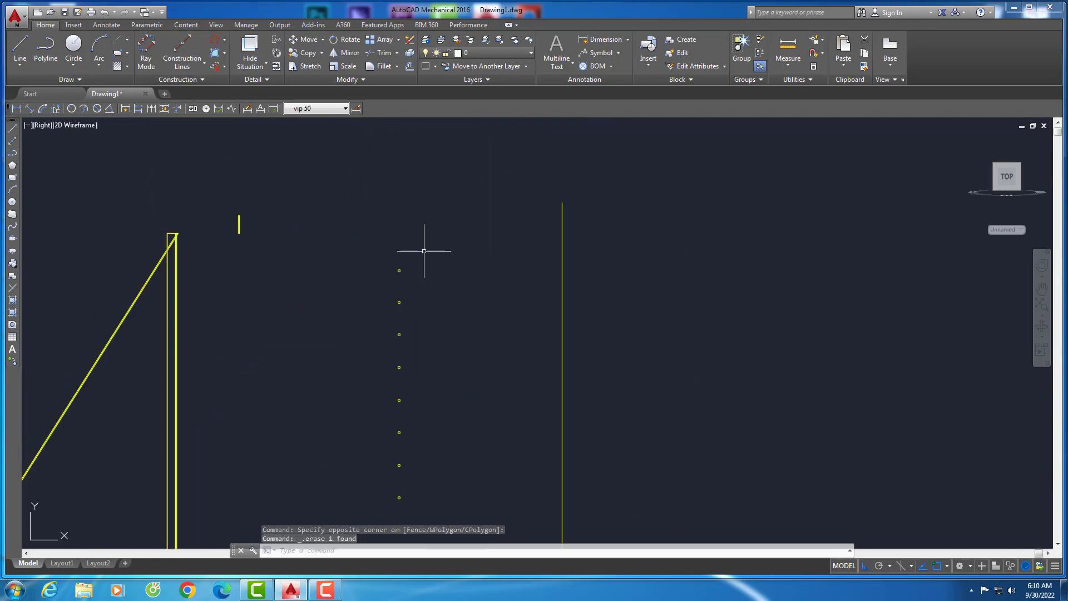
scroll(412, 229, "down", 4)
left_click(504, 303)
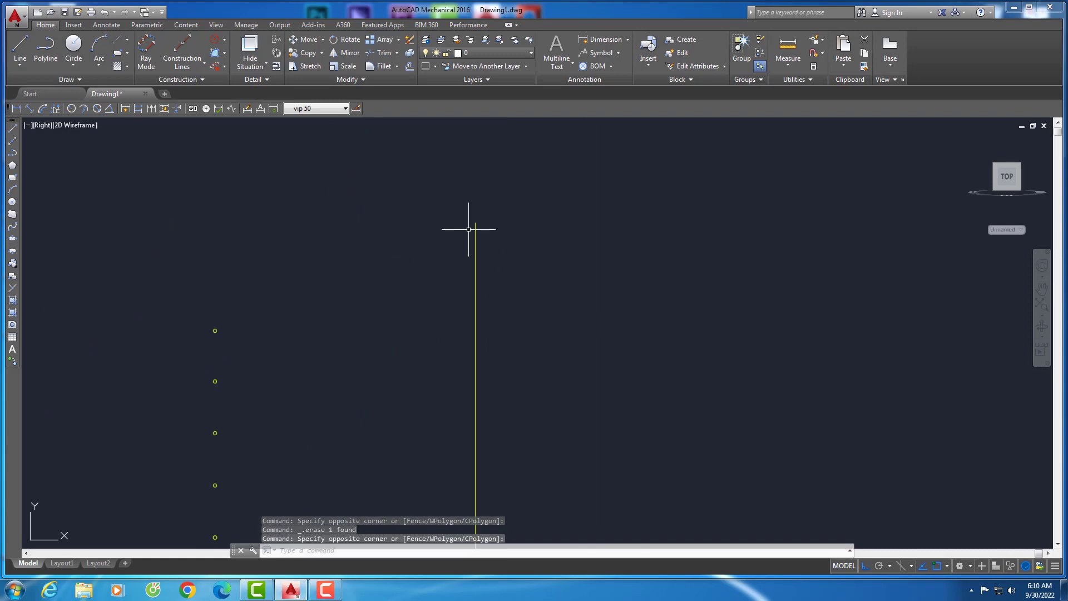
Draw a radius-6 circle at the top endpoint of the remaining guide line
type("c")
key("Return")
left_click(476, 223)
type("6")
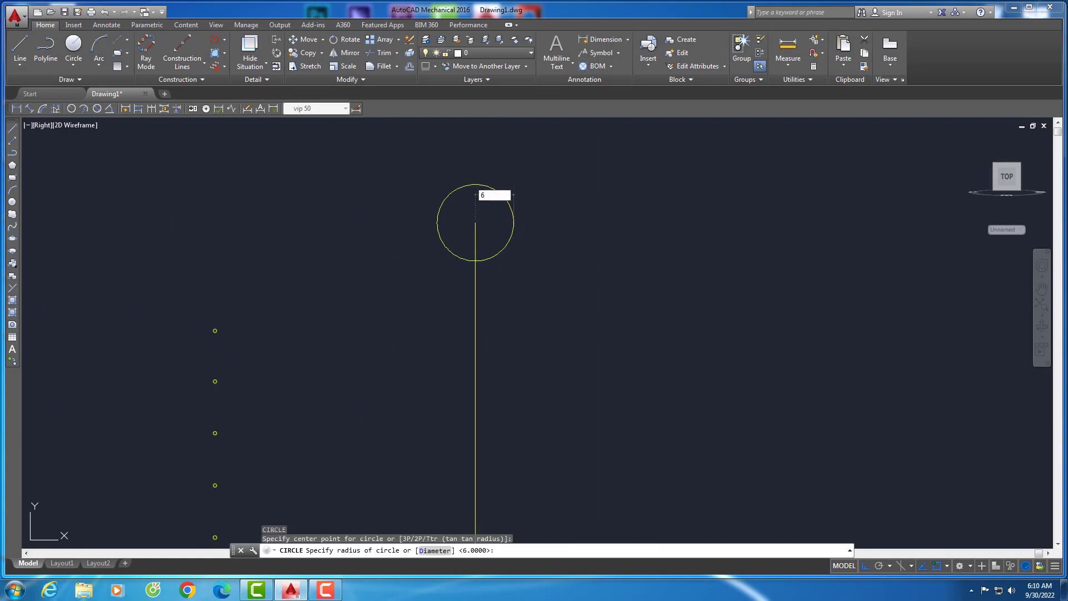
key("Return")
scroll(464, 226, "up", 2)
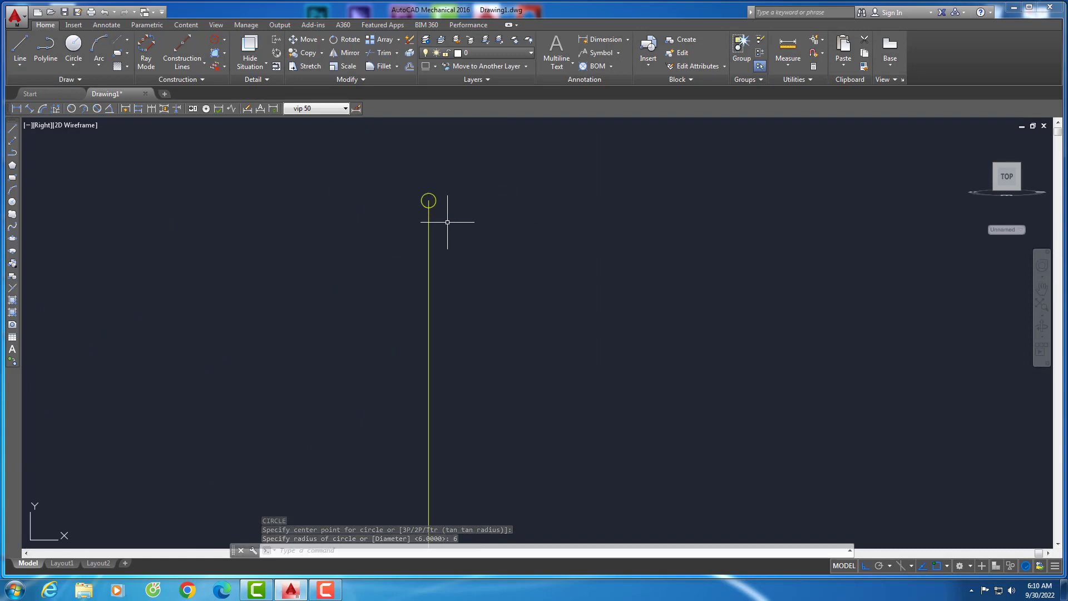
Move the radius-6 circle 200 units down its guide line
left_click(432, 195)
key("Return")
left_click(421, 195)
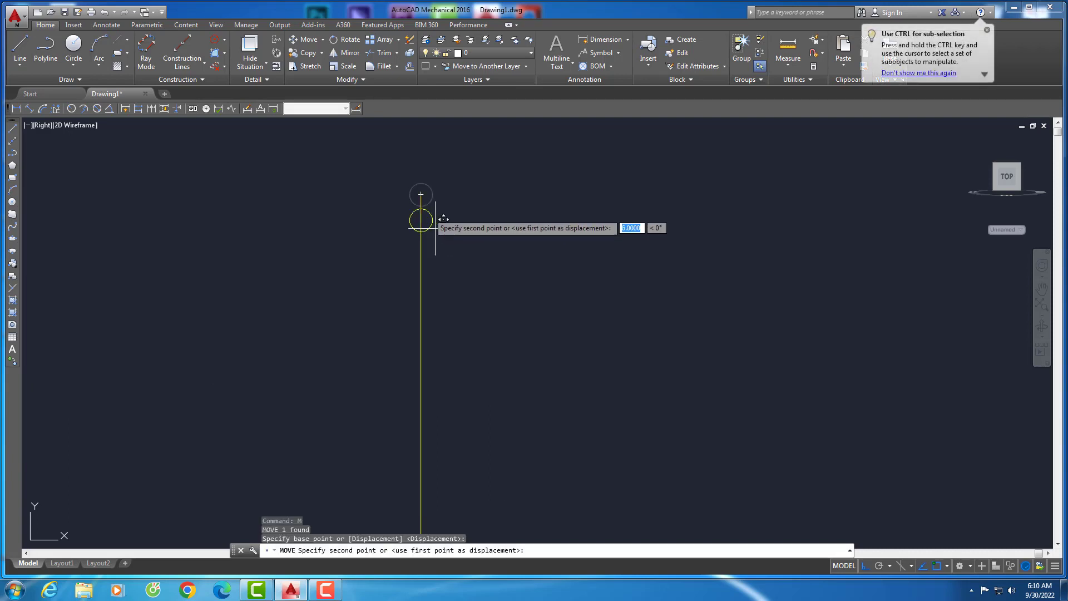
key("Return")
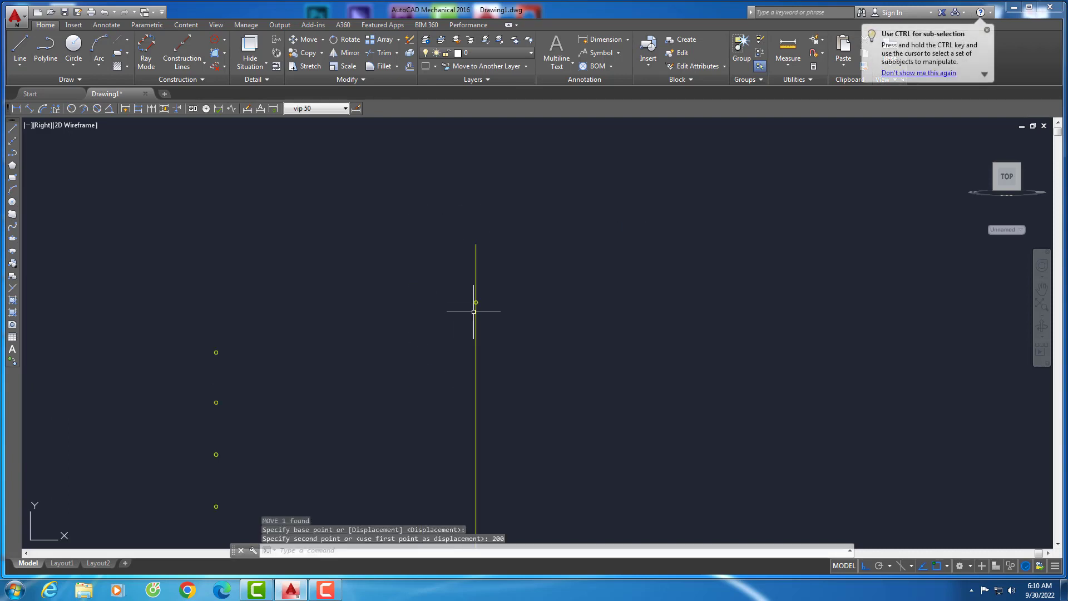
scroll(474, 312, "up", 3)
scroll(479, 245, "down", 5)
scroll(488, 239, "up", 3)
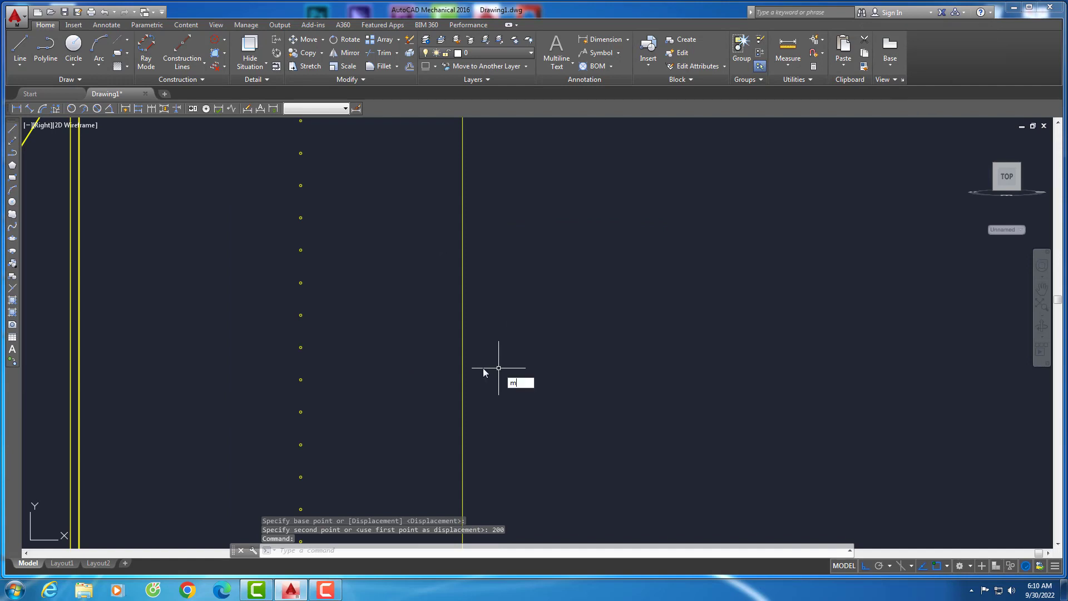
Mirror the circle about the guide line, then delete the vertical guide line
type("i")
key("Return")
scroll(488, 368, "down", 2)
left_click(482, 360)
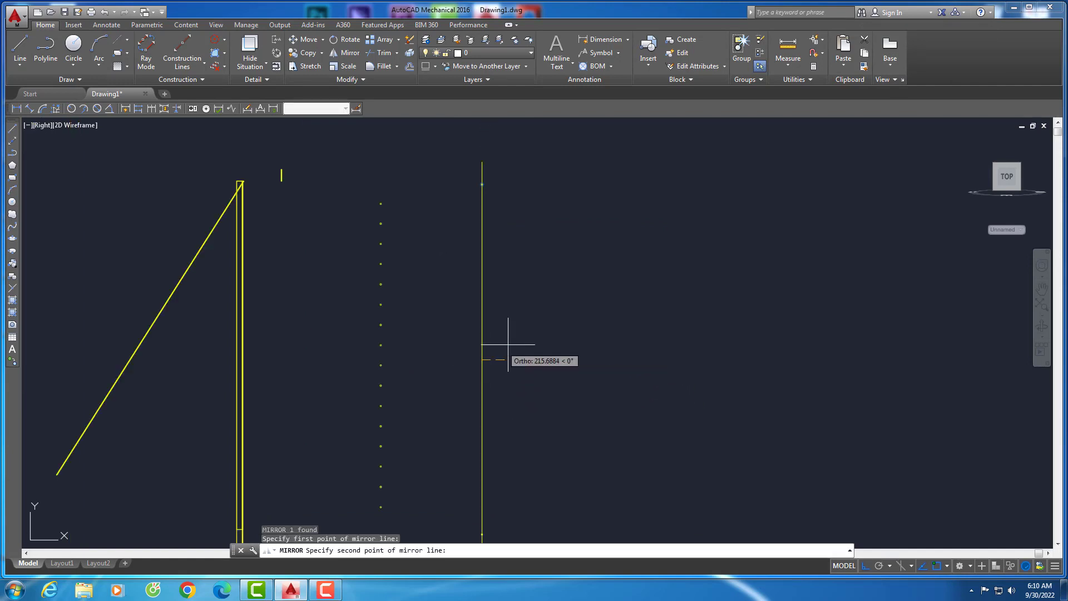
left_click(508, 345)
scroll(517, 342, "down", 3)
key("Return")
key("Delete")
scroll(501, 400, "up", 5)
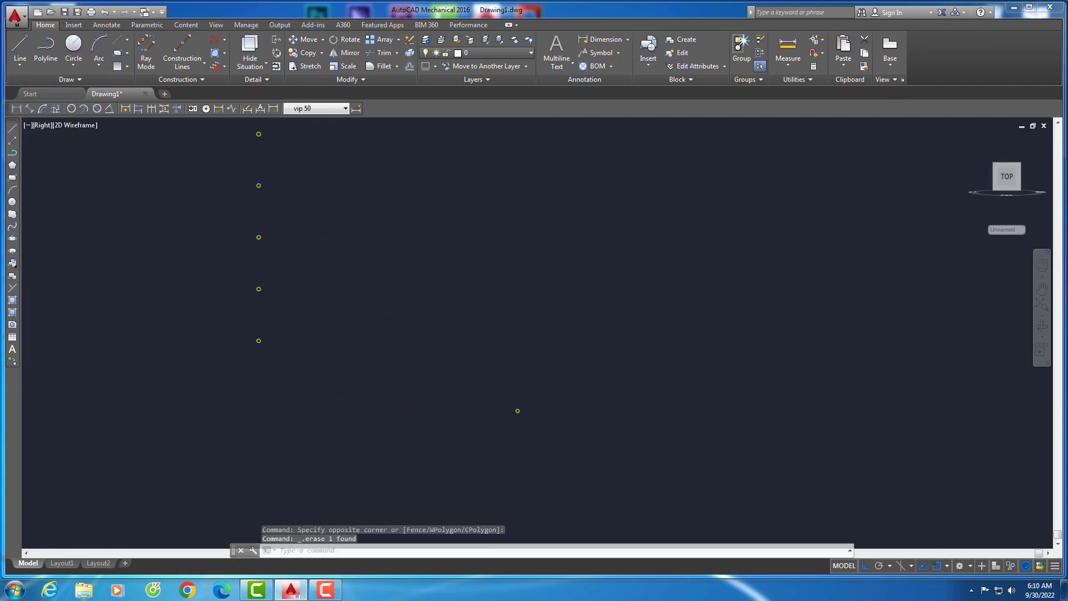
Draw a vertical line from the circle's centre up to its top quadrant
type("l")
key("Return")
left_click(594, 355)
scroll(538, 389, "down", 3)
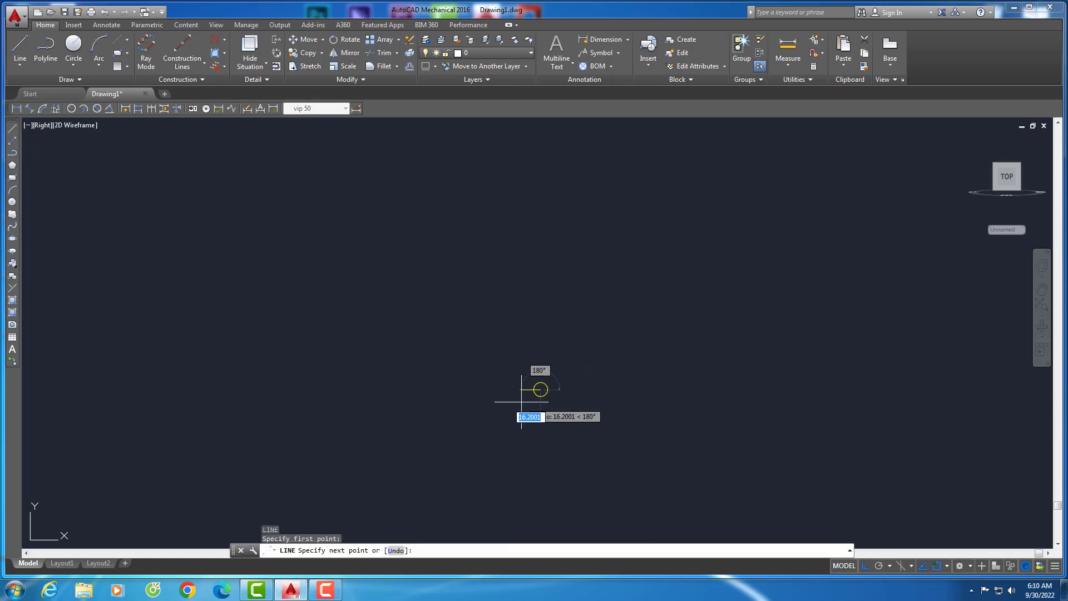
scroll(524, 362, "down", 3)
scroll(522, 334, "up", 2)
scroll(548, 231, "up", 3)
scroll(616, 246, "up", 2)
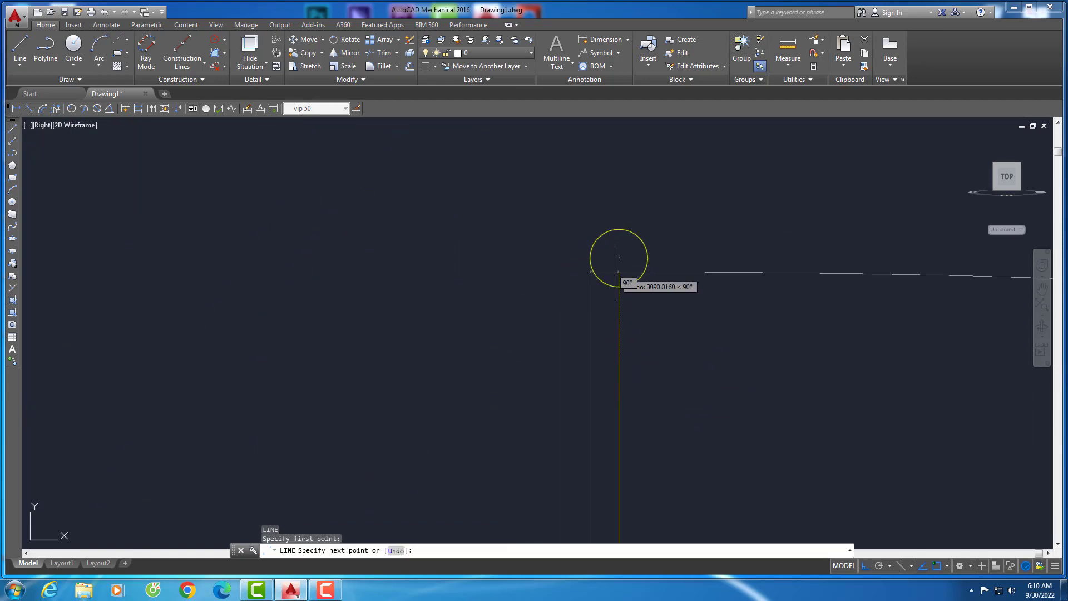
scroll(626, 178, "up", 2)
left_click(629, 166)
scroll(625, 238, "down", 3)
key("Return")
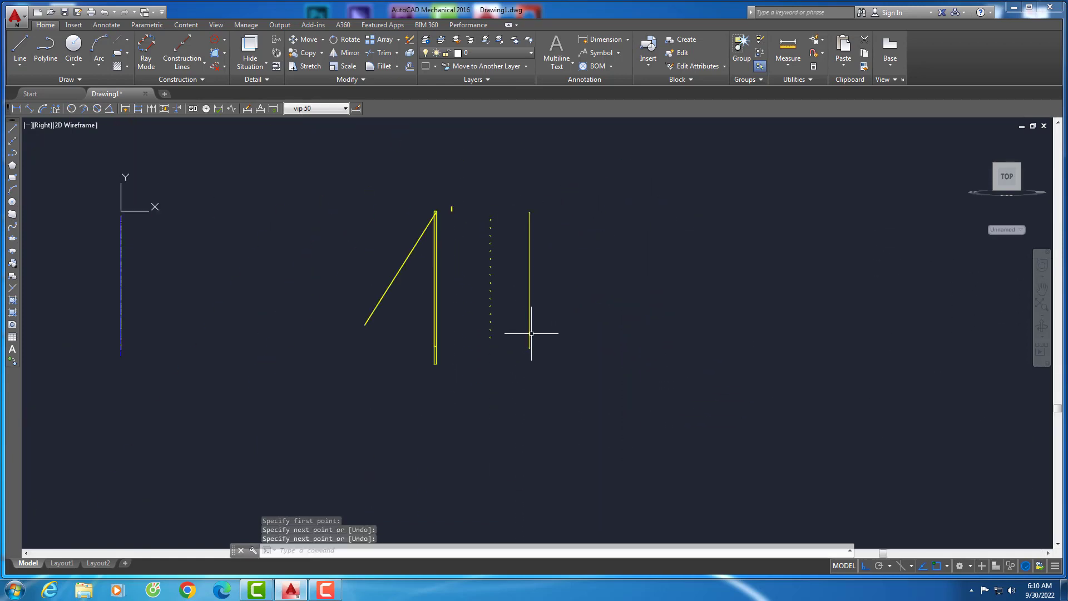
scroll(515, 344, "up", 2)
scroll(515, 344, "down", 2)
middle_click_drag(515, 344, 529, 404)
Divide the vertical line into 15 equal segments with DIVIDE
type("iv")
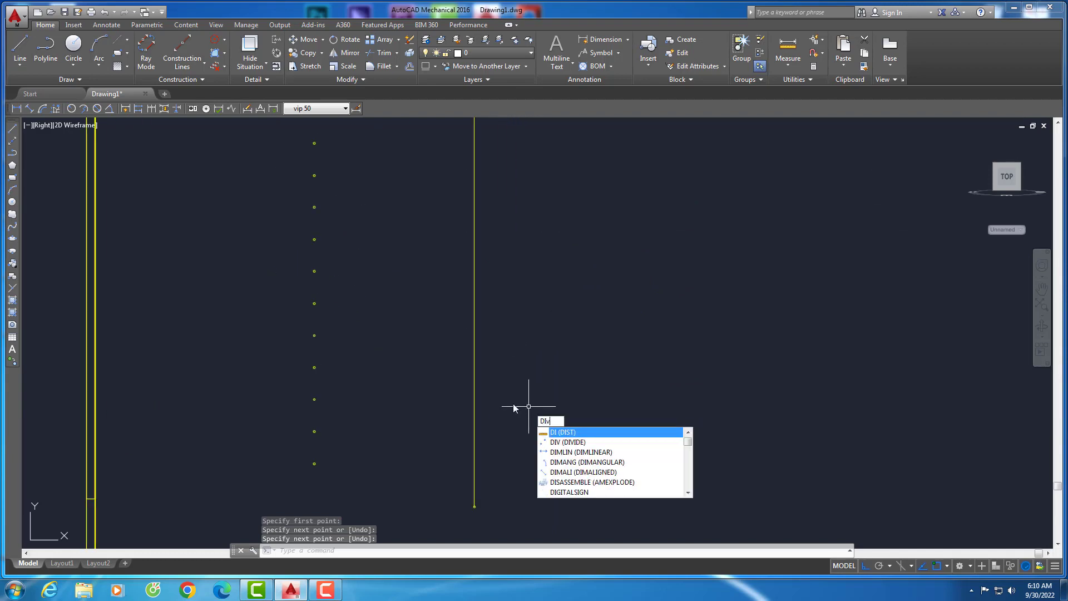
key("Return")
left_click(475, 344)
type("5")
key("Return")
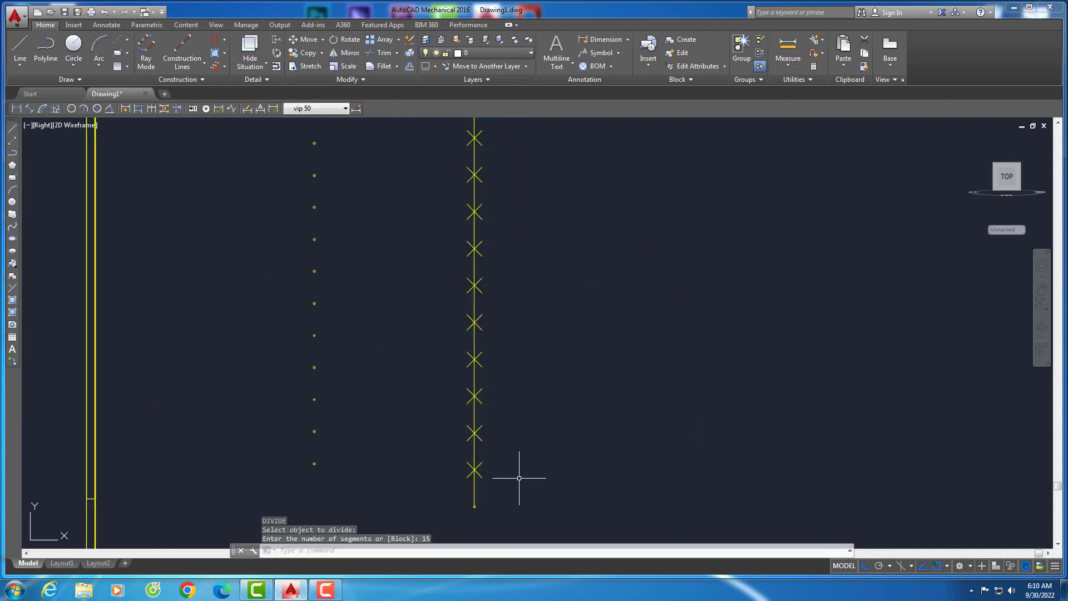
Add a 206 linear dimension from the line's bottom end to the first division point
left_click(15, 109)
scroll(445, 501, "up", 5)
scroll(484, 524, "up", 3)
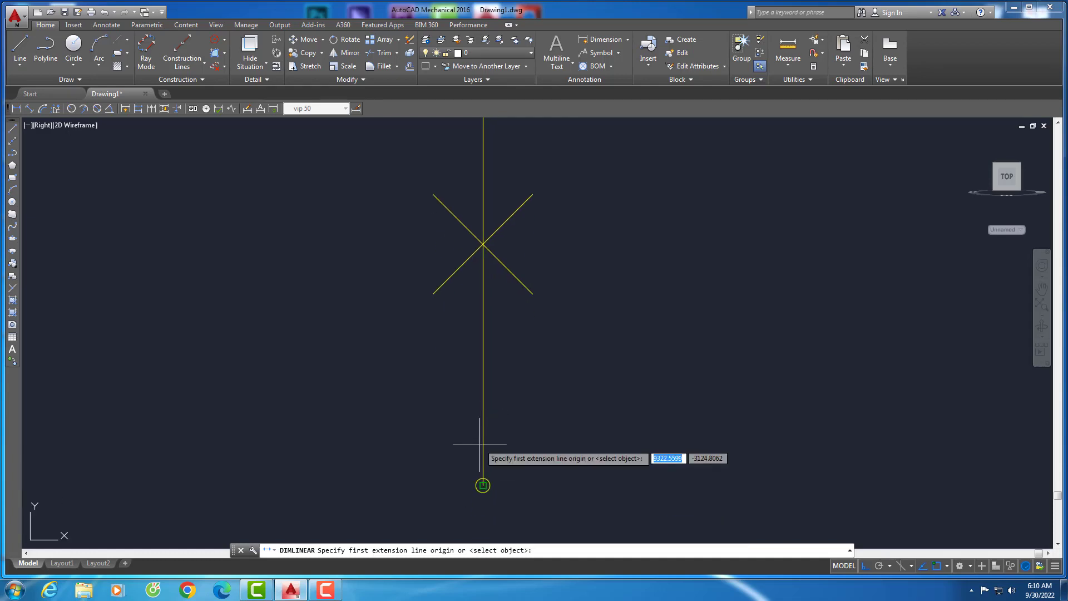
left_click(483, 485)
left_click(483, 243)
left_click(628, 251)
scroll(537, 308, "down", 4)
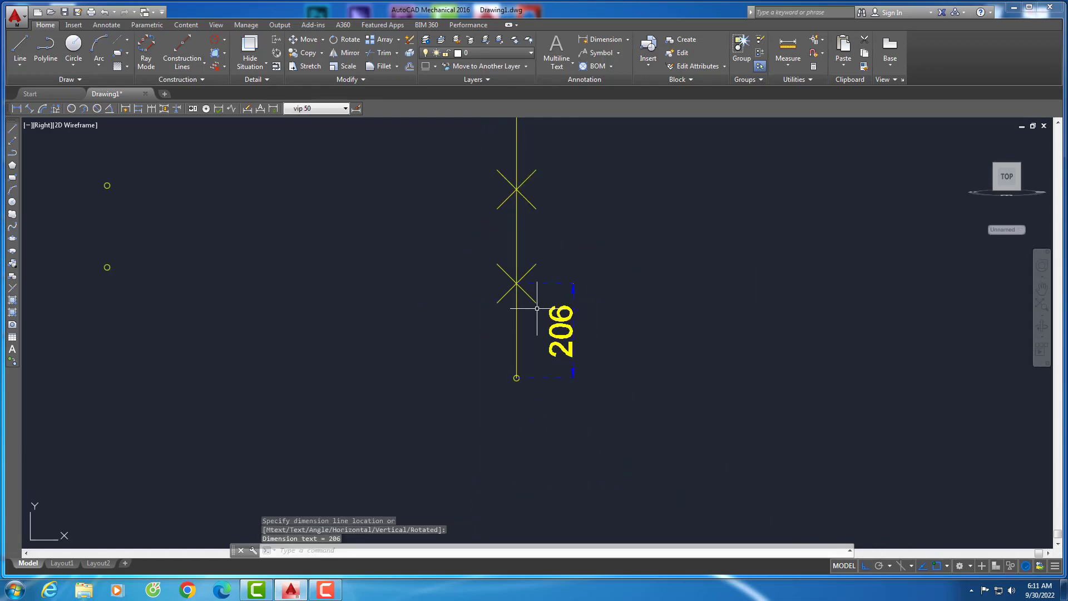
scroll(466, 276, "up", 3)
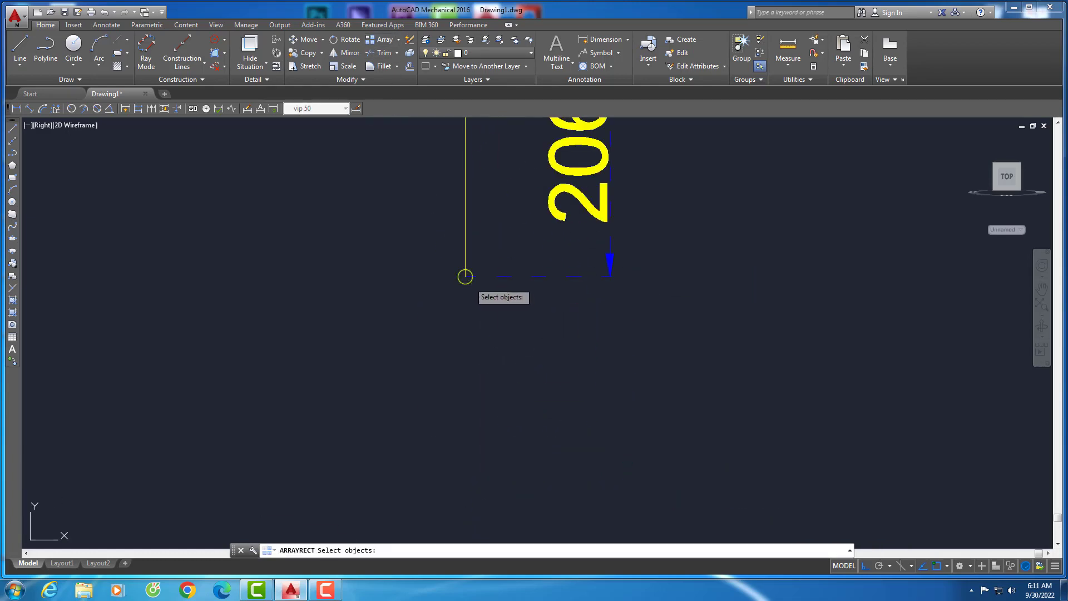
Array the small circle into 1 column of 15 rows spaced 206 apart
left_click(465, 277)
key("Return")
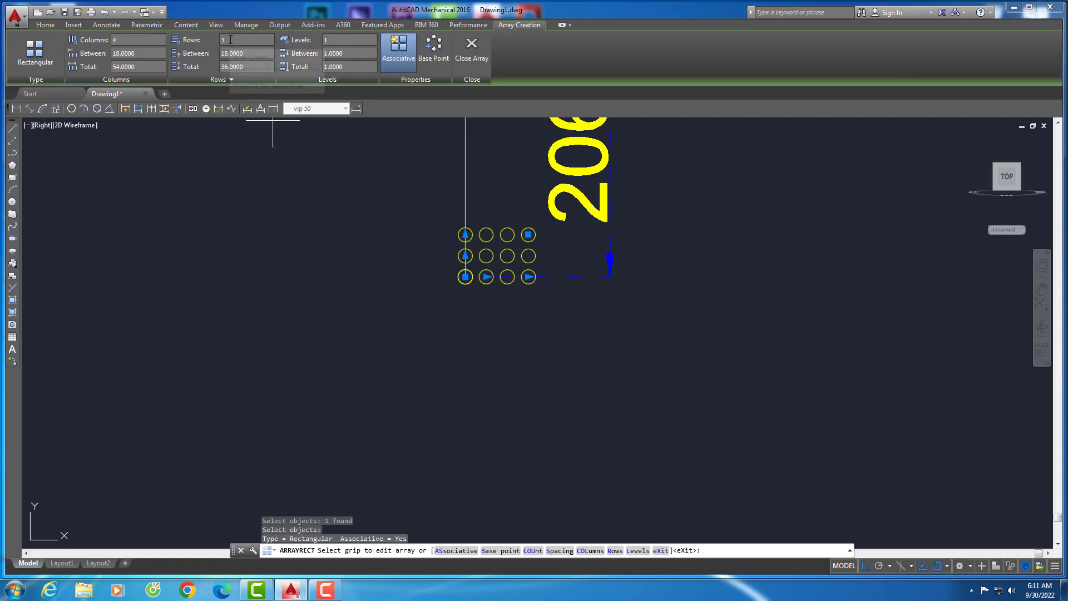
mouse_move(134, 40)
key("Return")
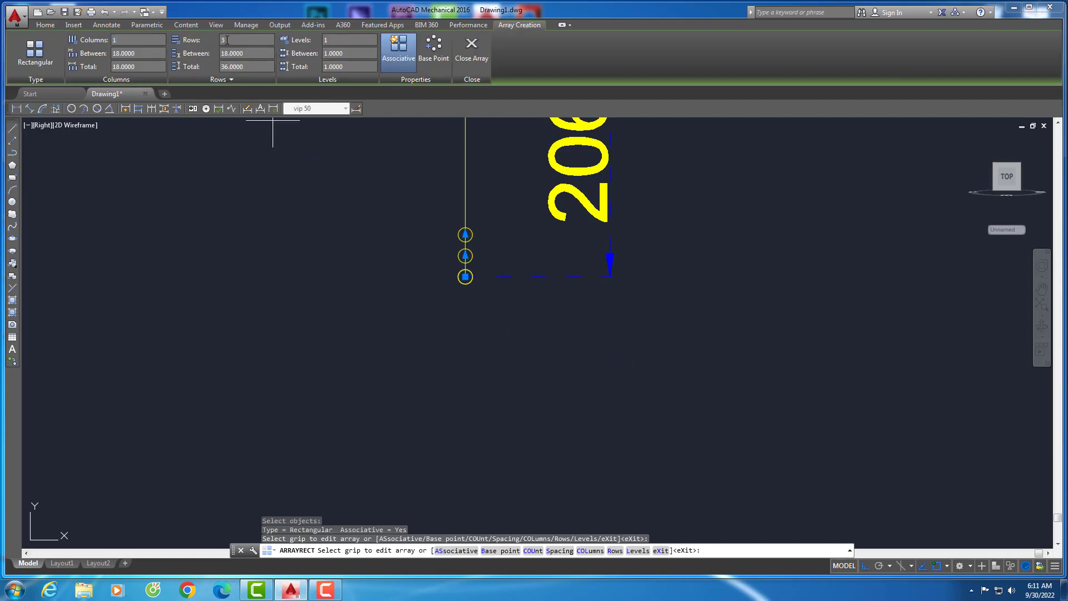
type("15")
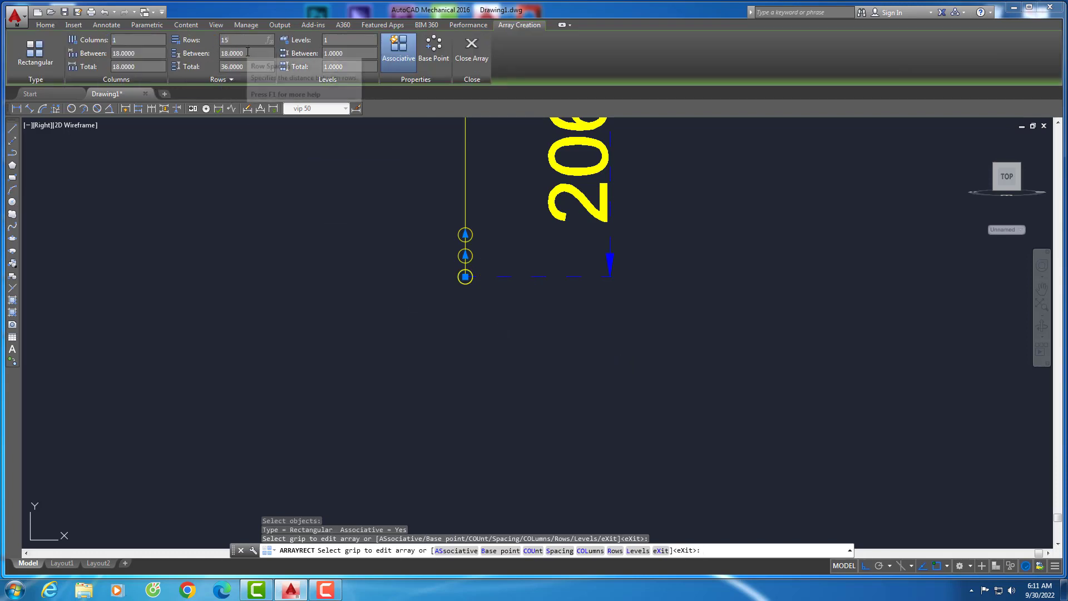
key("Return")
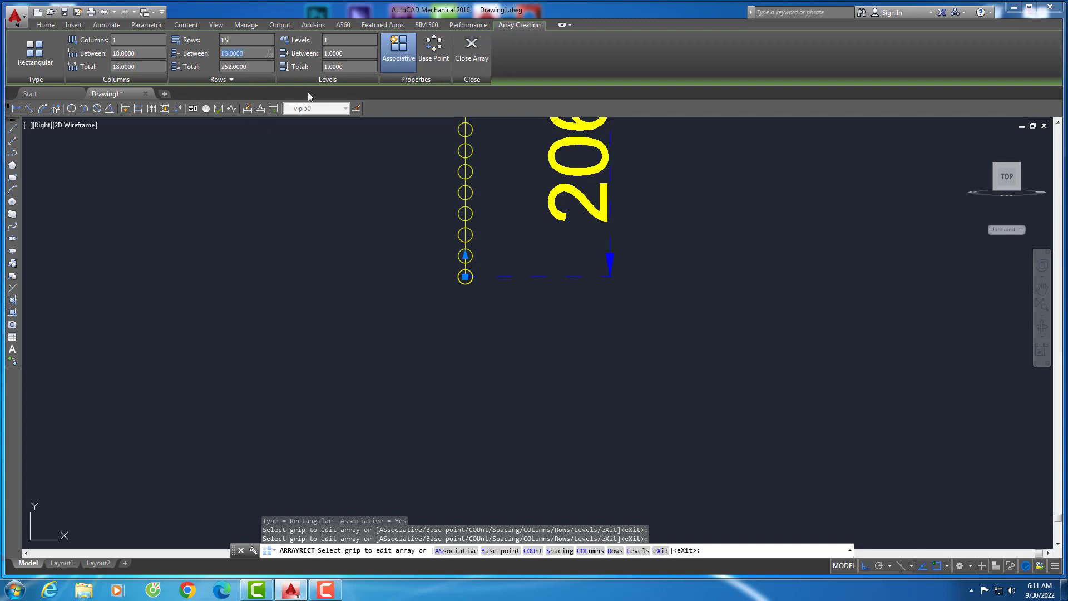
type("206")
key("Return")
scroll(388, 378, "down", 10)
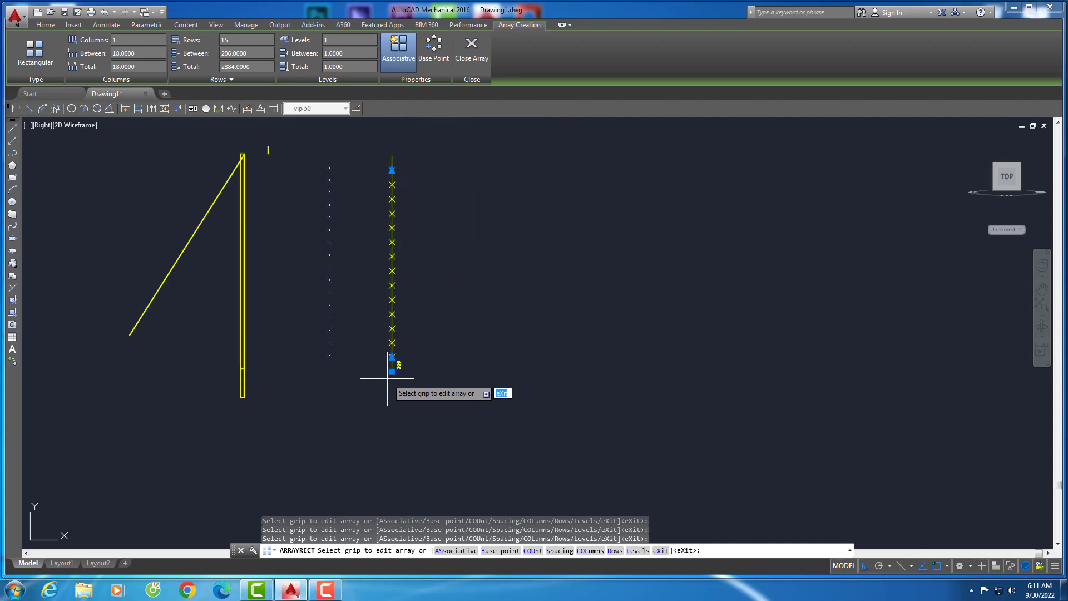
scroll(388, 379, "up", 6)
scroll(460, 362, "down", 6)
key("Escape")
Window-select and delete the 15 division markers along the guide line
left_click(469, 443)
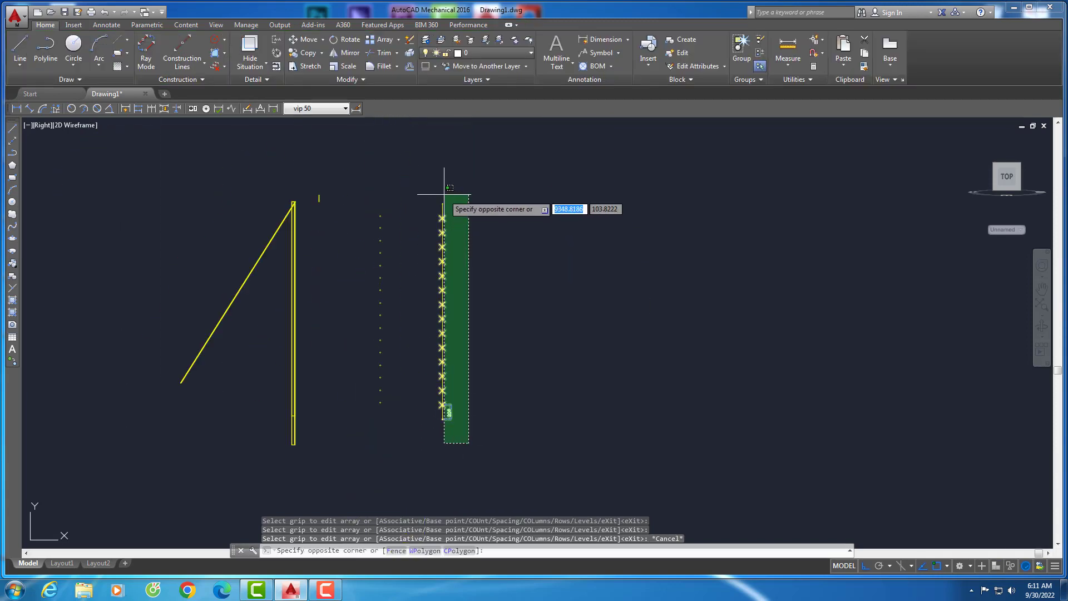
left_click(446, 196)
key("Escape")
scroll(467, 390, "up", 6)
left_click(465, 434)
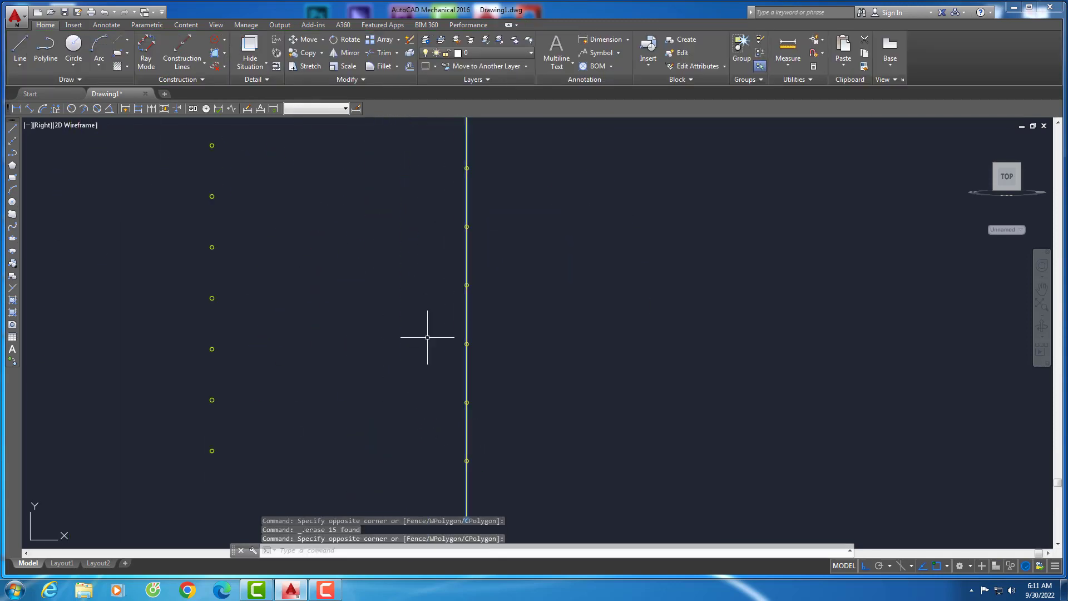
key("Delete")
scroll(426, 339, "down", 6)
Try exploding the window-selected circle column with AMEXPLODE
left_click(409, 53)
scroll(482, 303, "down", 5)
left_click(517, 370)
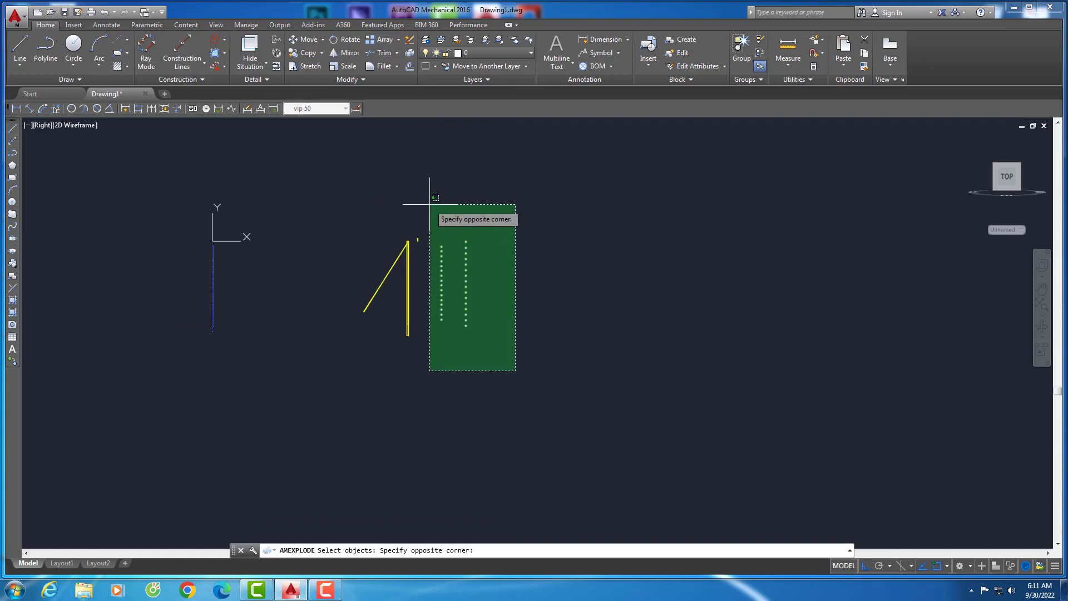
left_click(429, 206)
key("Return")
scroll(440, 267, "up", 7)
scroll(419, 255, "up", 2)
scroll(419, 238, "down", 6)
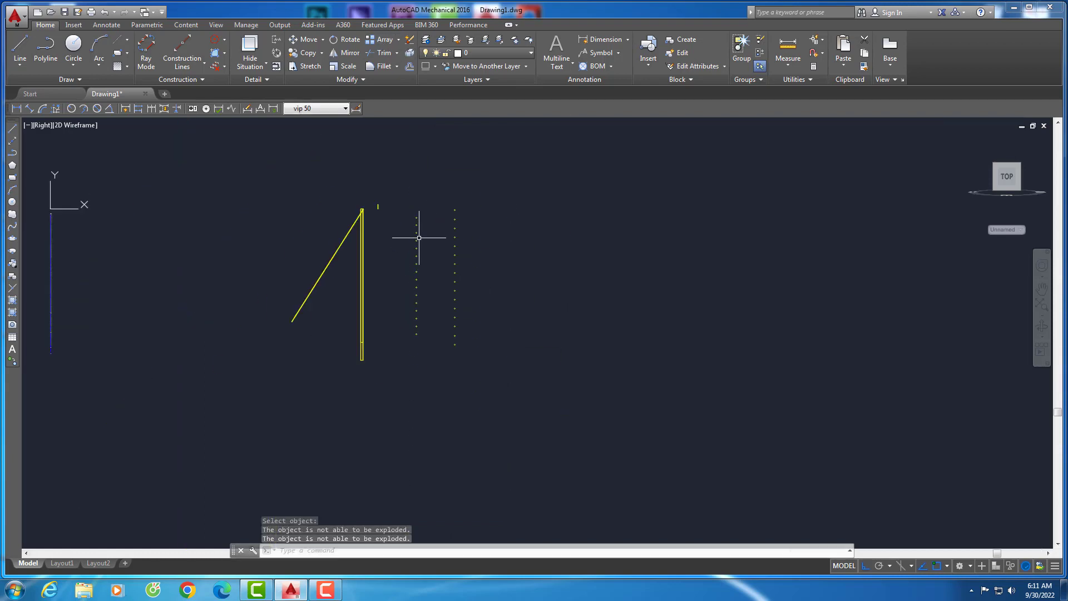
left_click(44, 127)
Switch to SW Isometric, select the circle columns, then start and cancel EXTRUDE
left_click(72, 229)
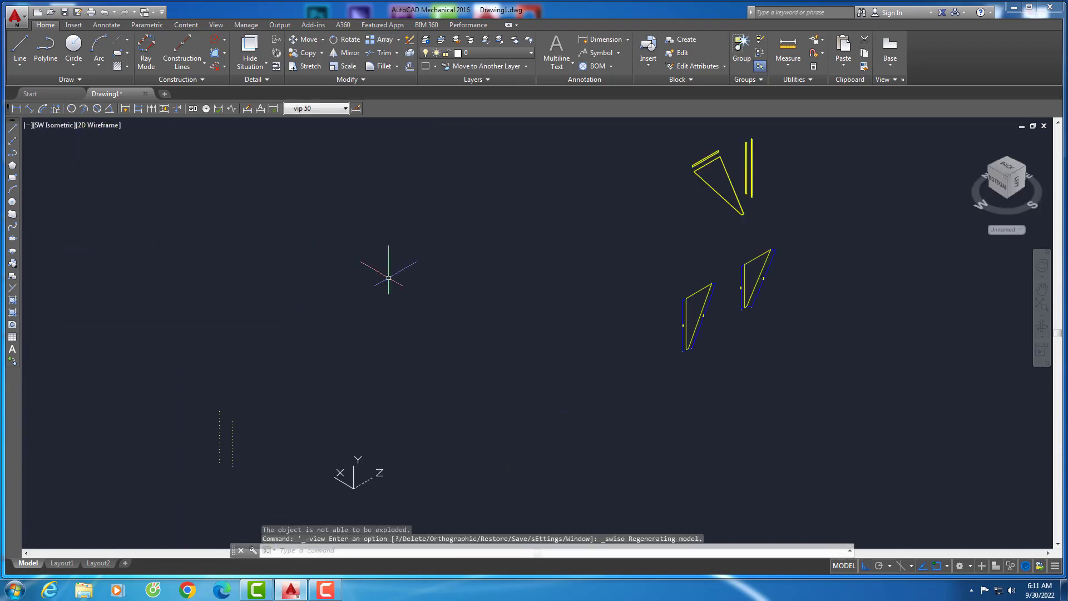
scroll(384, 334, "up", 3)
scroll(423, 345, "down", 3)
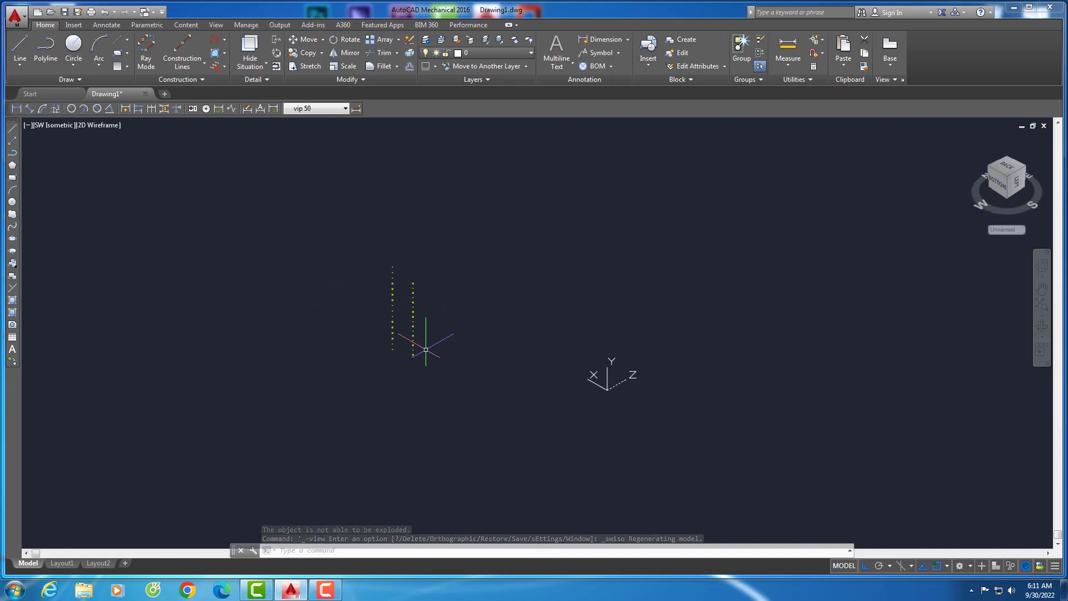
scroll(411, 322, "up", 4)
left_click(479, 417)
scroll(415, 324, "up", 3)
scroll(345, 287, "up", 2)
left_click(367, 260)
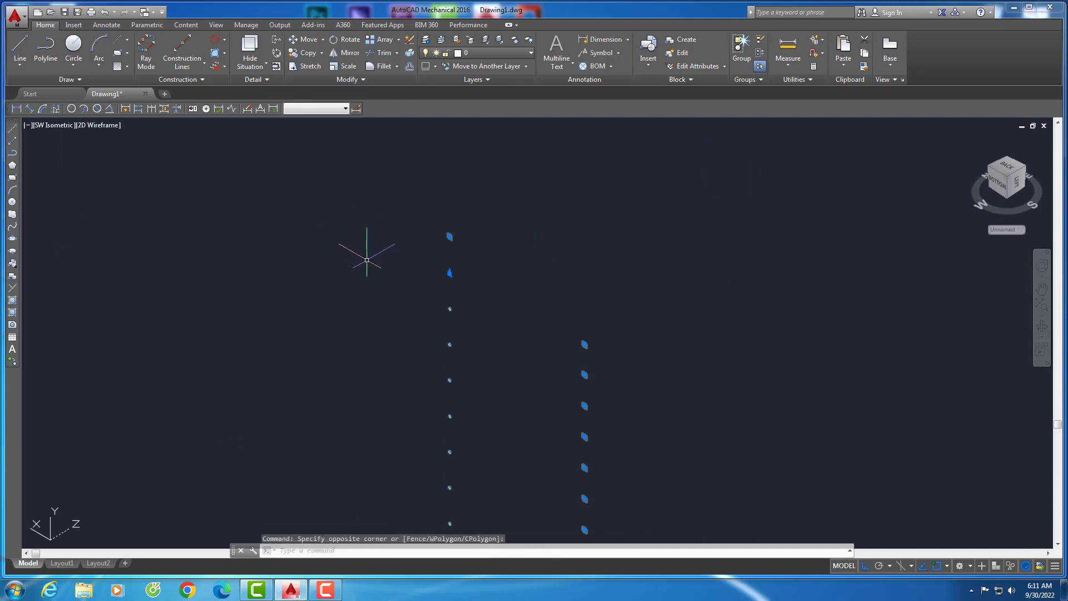
type("xt")
key("Return")
key("Escape")
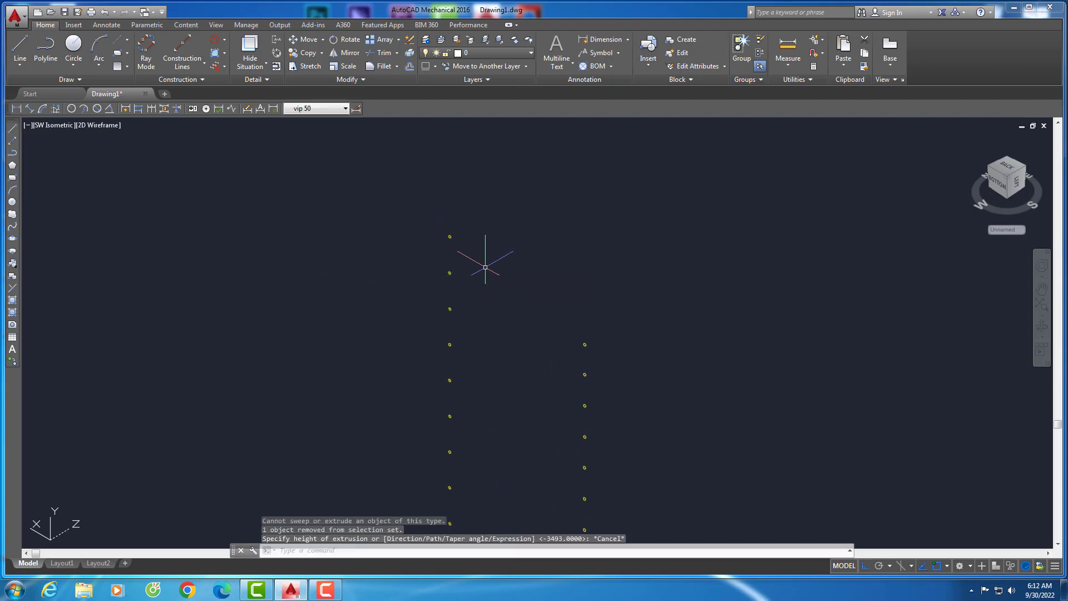
Explode the circles with AMEXPLODE and window-select the left circle column
scroll(461, 286, "down", 2)
left_click(409, 53)
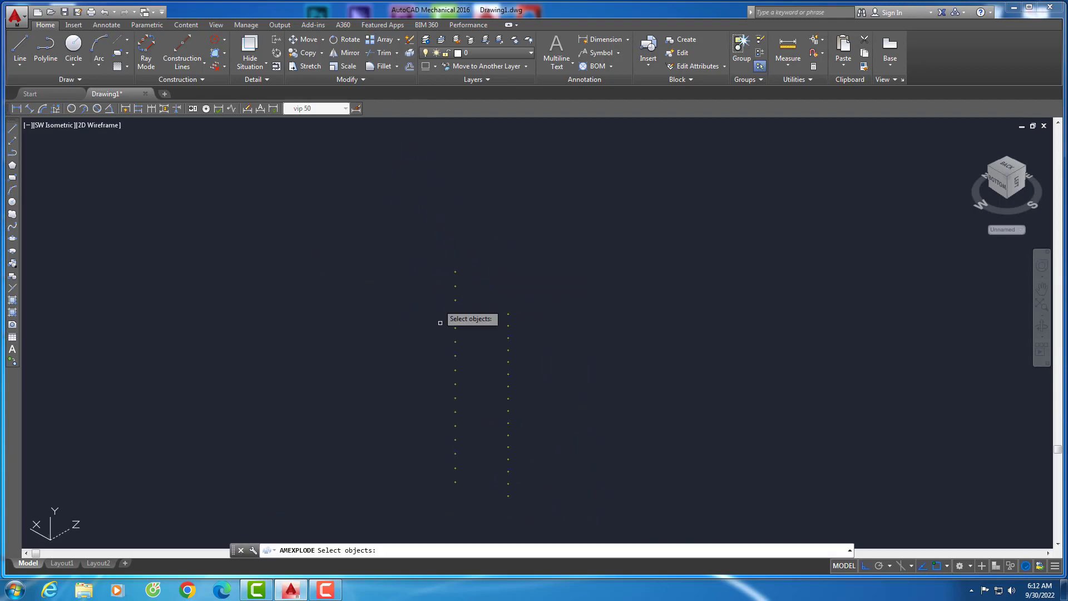
left_click(470, 493)
left_click(430, 246)
key("Return")
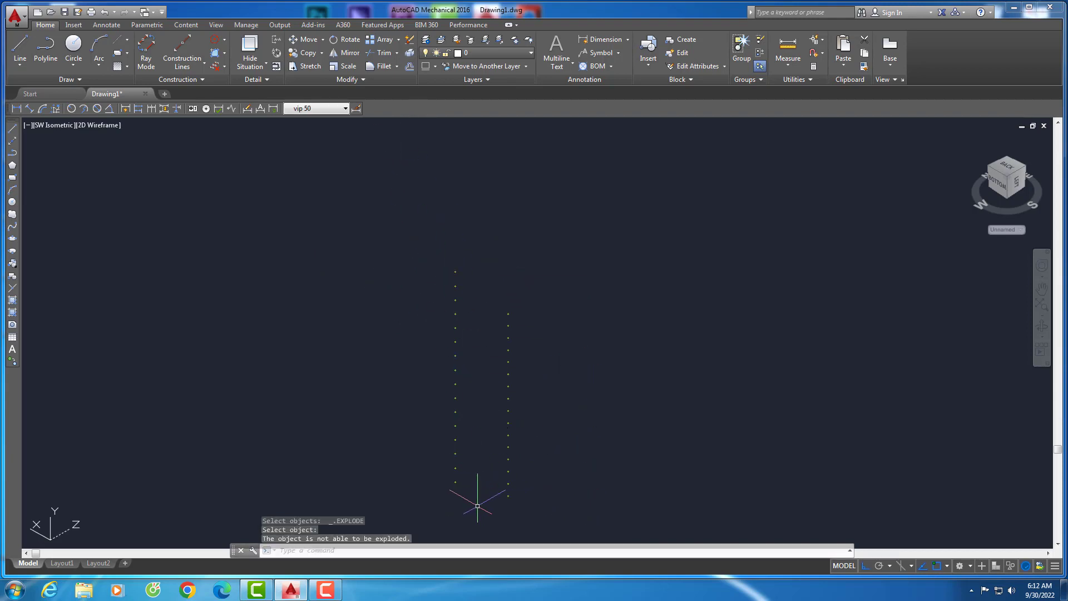
left_click(478, 506)
left_click(414, 218)
Extrude the left and right circle columns 100 units into rods
type("xt")
key("Return")
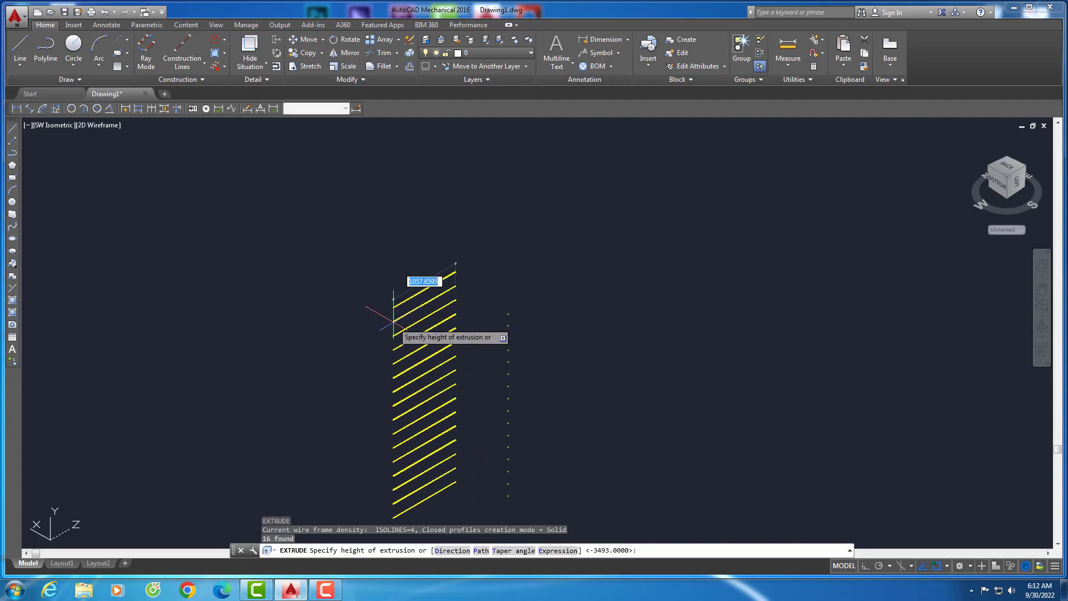
key("Return")
middle_click_drag(508, 376, 528, 306)
left_click(596, 443)
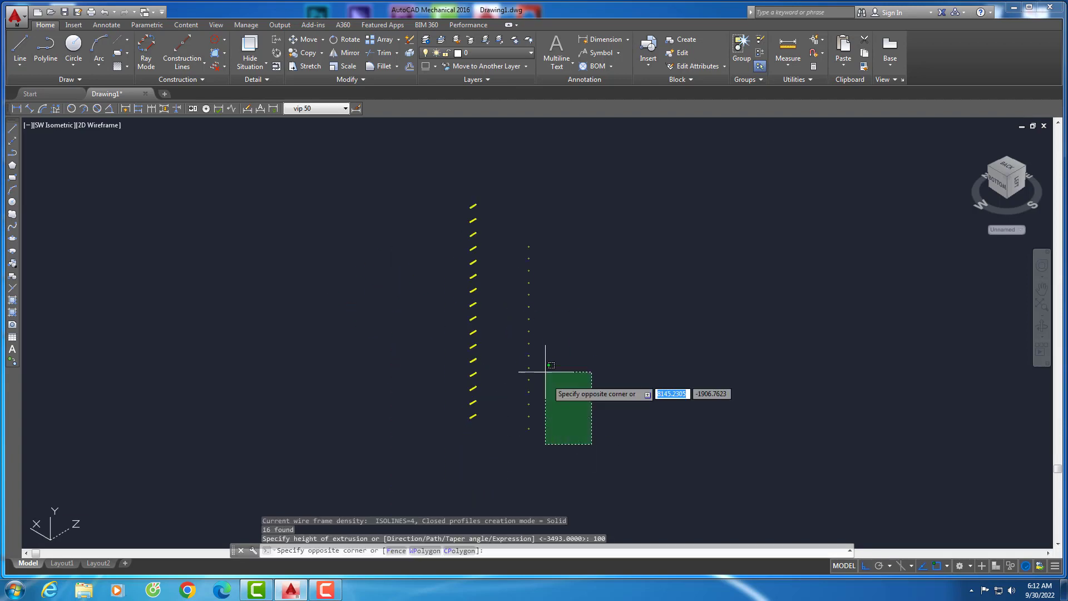
left_click(490, 226)
key("Return")
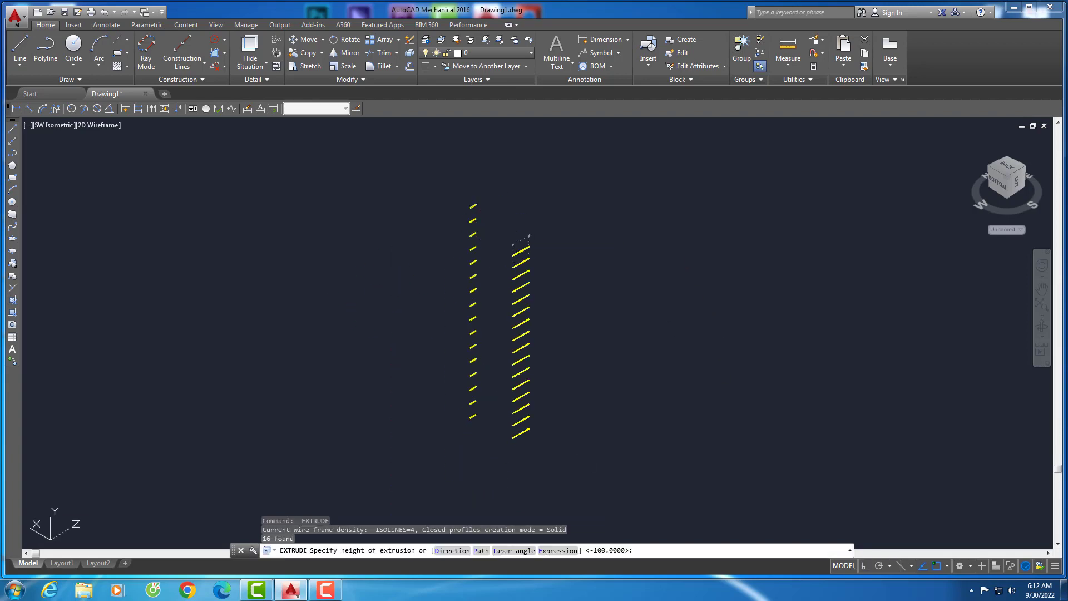
type("100")
key("Return")
Switch to the Left preset view to check the rods
scroll(453, 210, "down", 2)
scroll(437, 203, "up", 3)
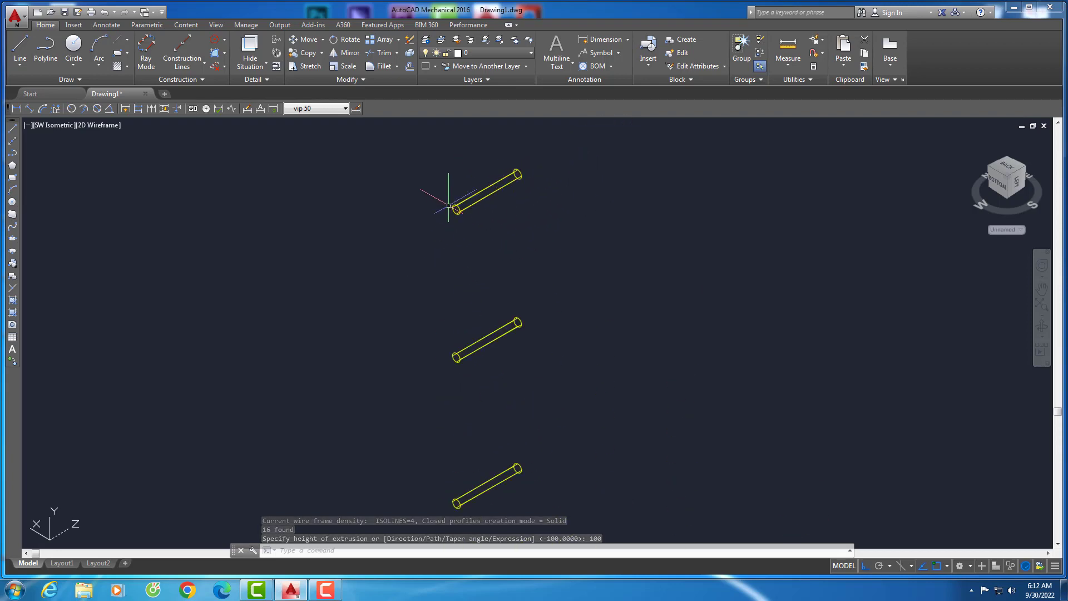
scroll(443, 212, "down", 8)
scroll(490, 178, "up", 4)
scroll(484, 148, "up", 4)
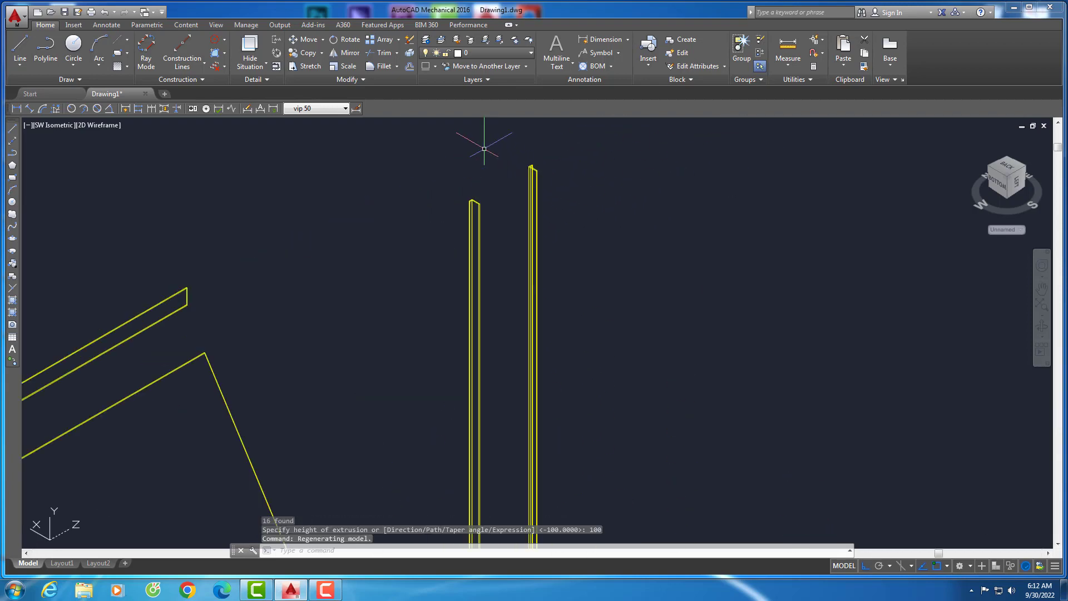
scroll(499, 141, "down", 5)
scroll(279, 291, "down", 3)
scroll(294, 333, "up", 3)
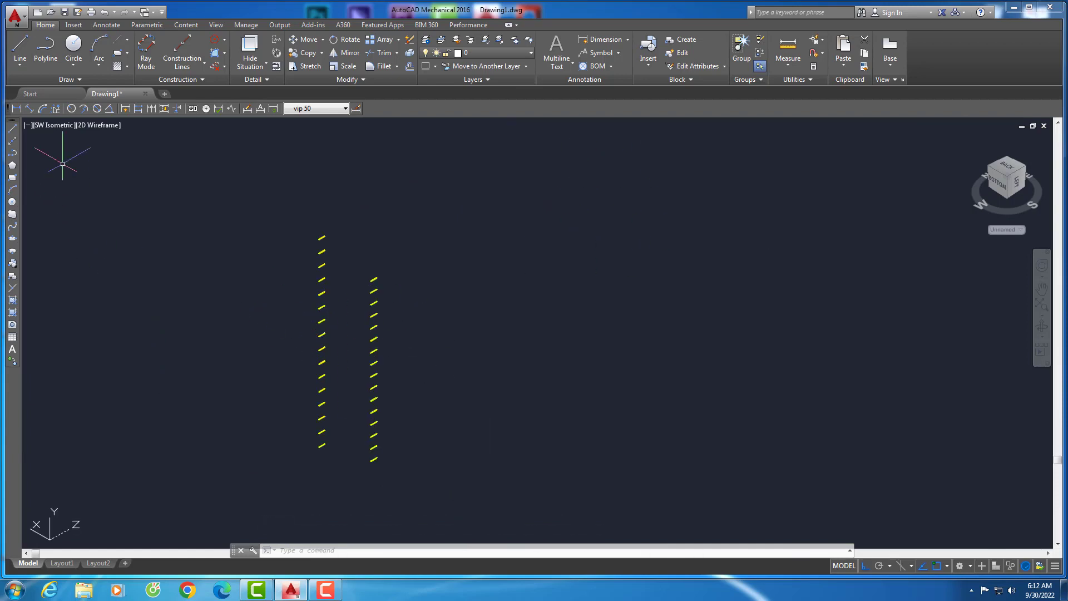
left_click(59, 127)
left_click(83, 177)
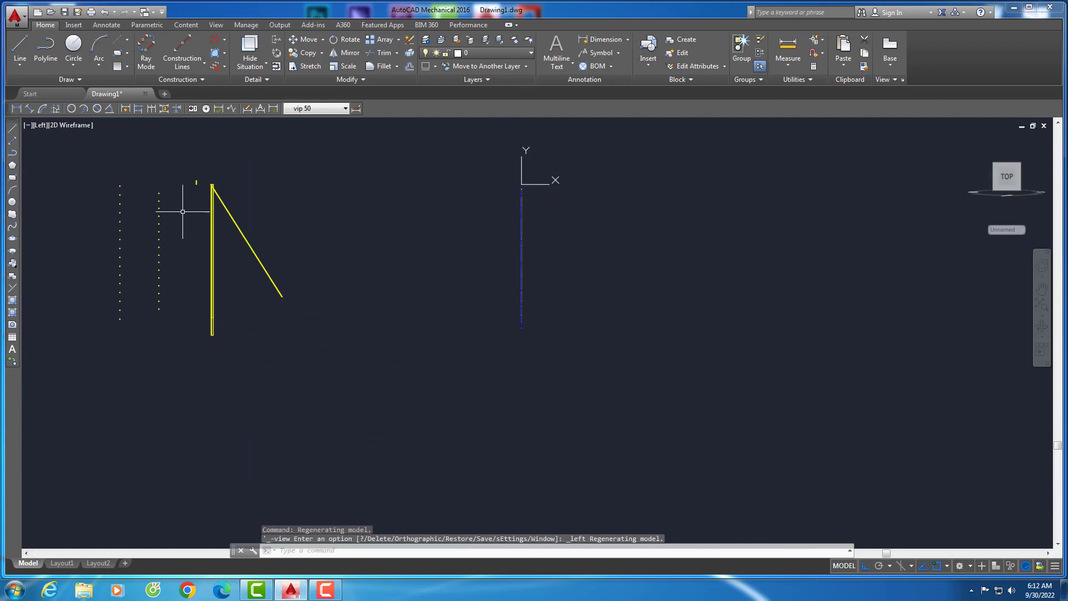
Return to SW Isometric and orbit to view the two rod columns from above
left_click(45, 126)
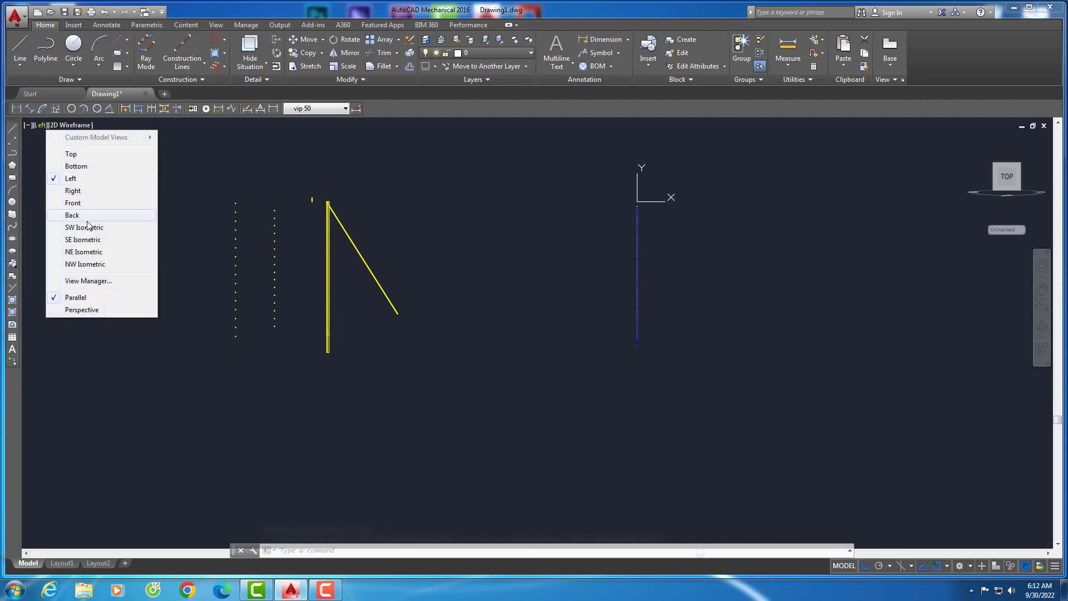
left_click(72, 226)
scroll(521, 250, "down", 3)
scroll(530, 257, "up", 3)
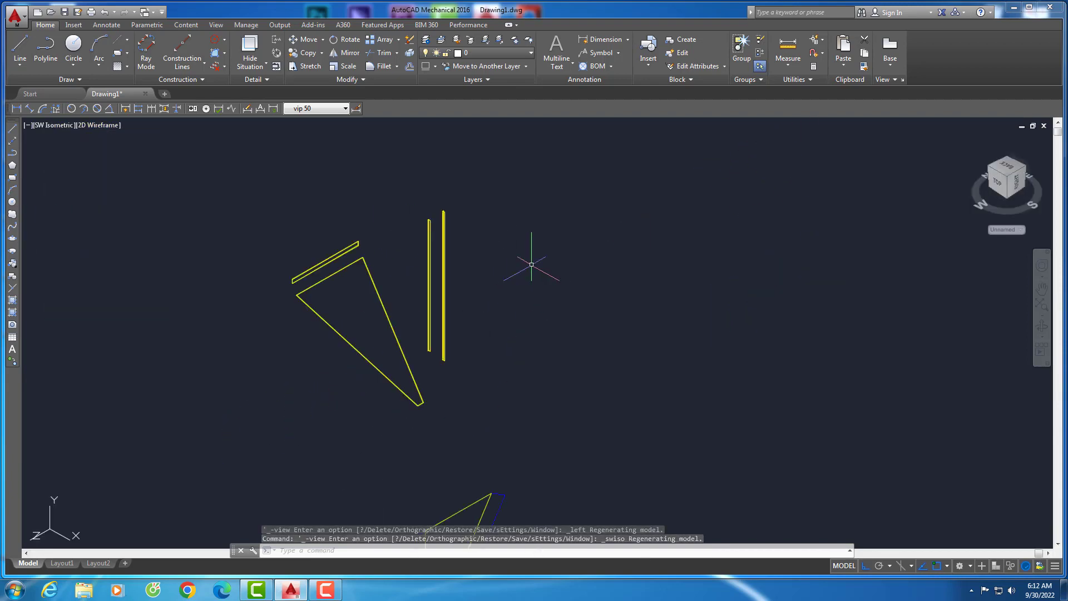
scroll(176, 450, "down", 2)
scroll(176, 449, "up", 8)
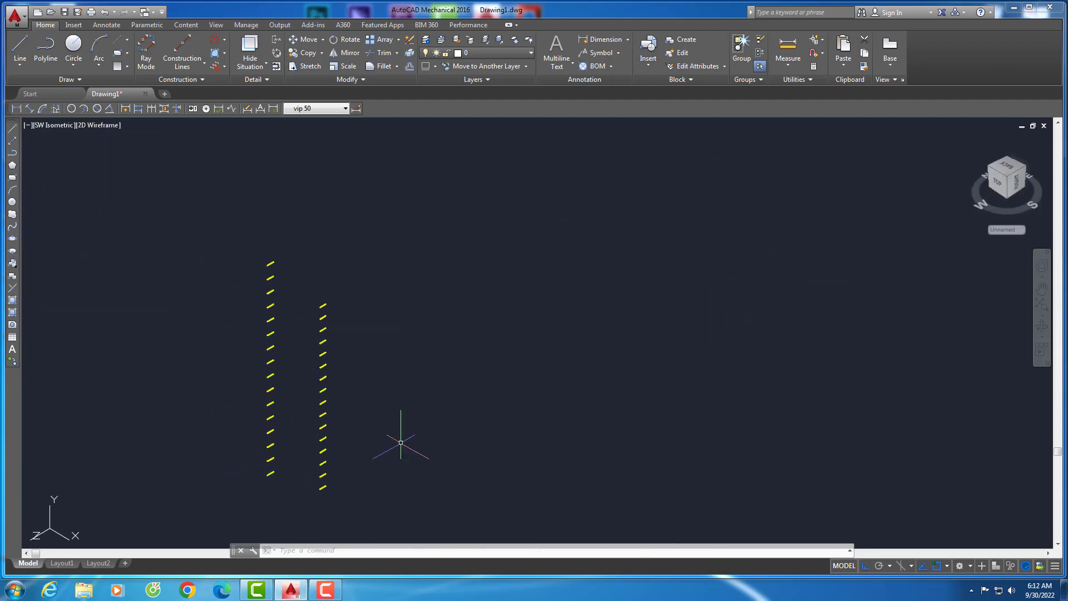
left_click(1041, 325)
left_click_drag(556, 323, 557, 373)
In SW Isometric, draw a 200-unit line up from a rod end's centre
key("Escape")
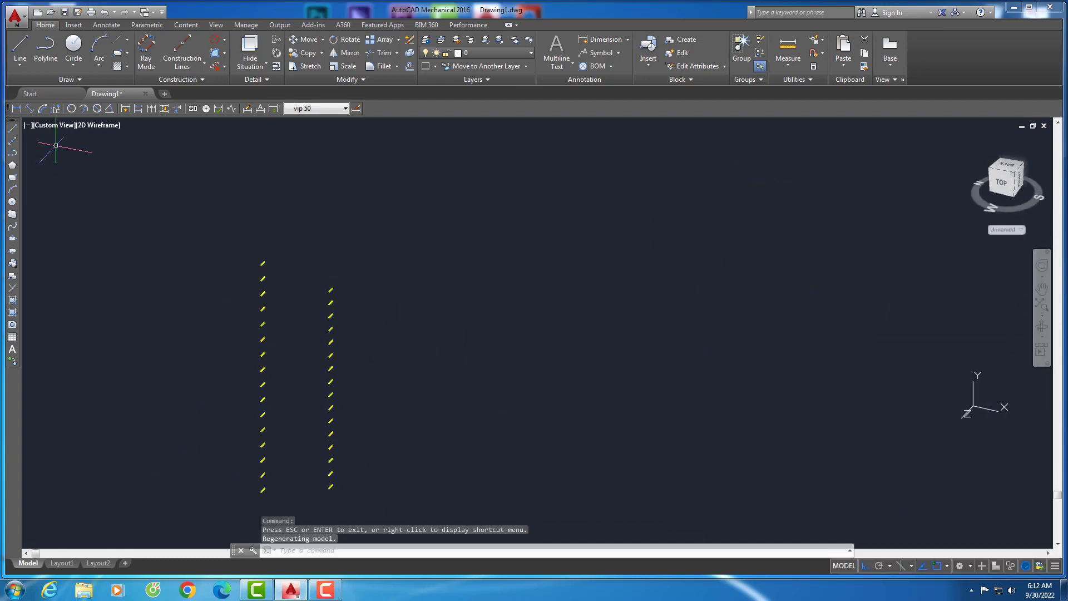
left_click(53, 124)
left_click(77, 229)
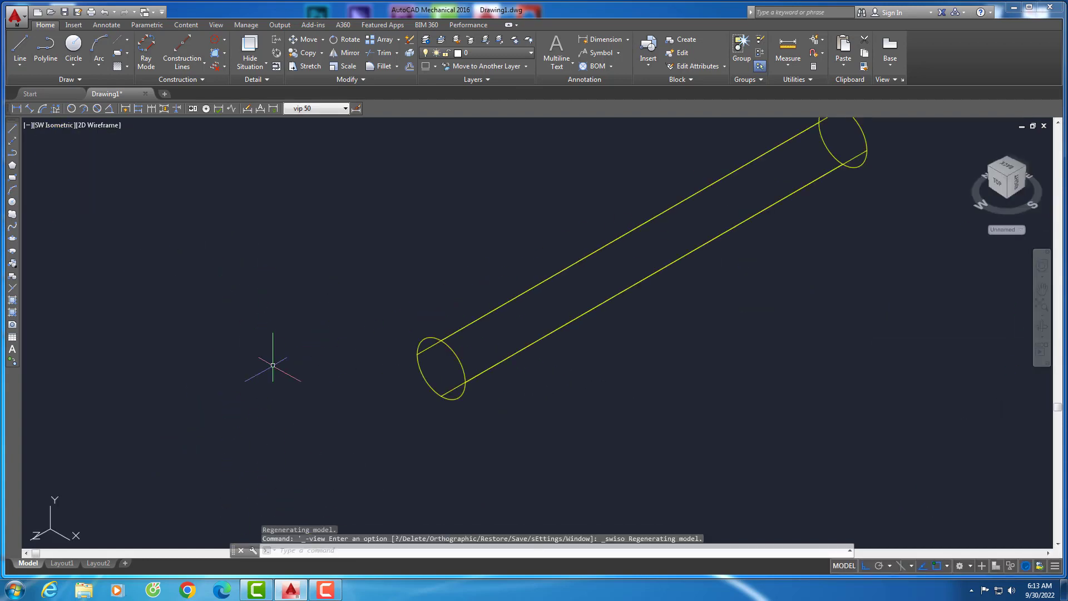
type("l")
key("Return")
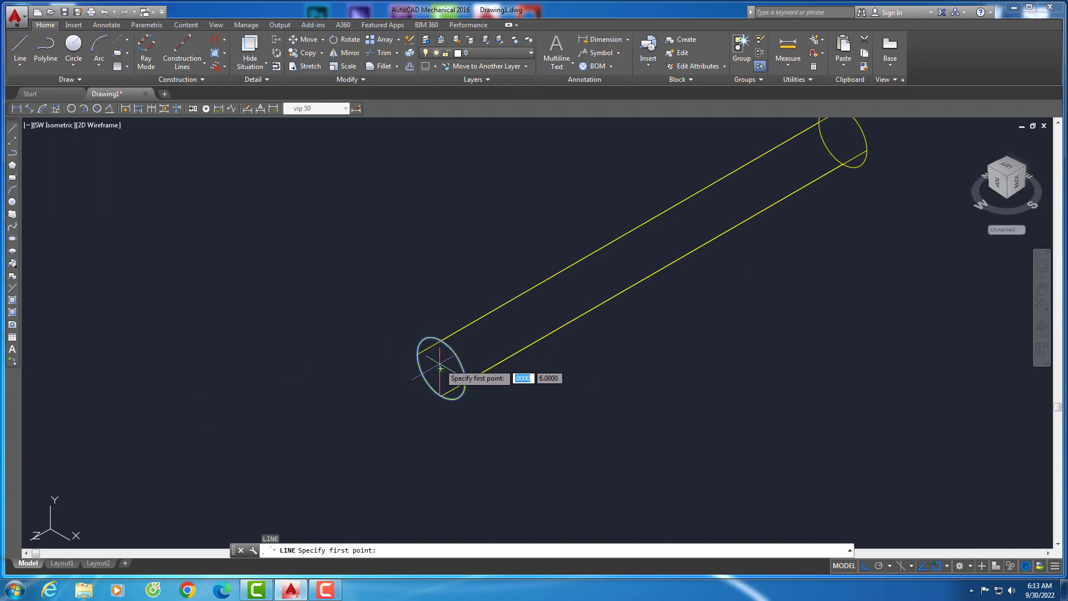
left_click(441, 368)
key("Return")
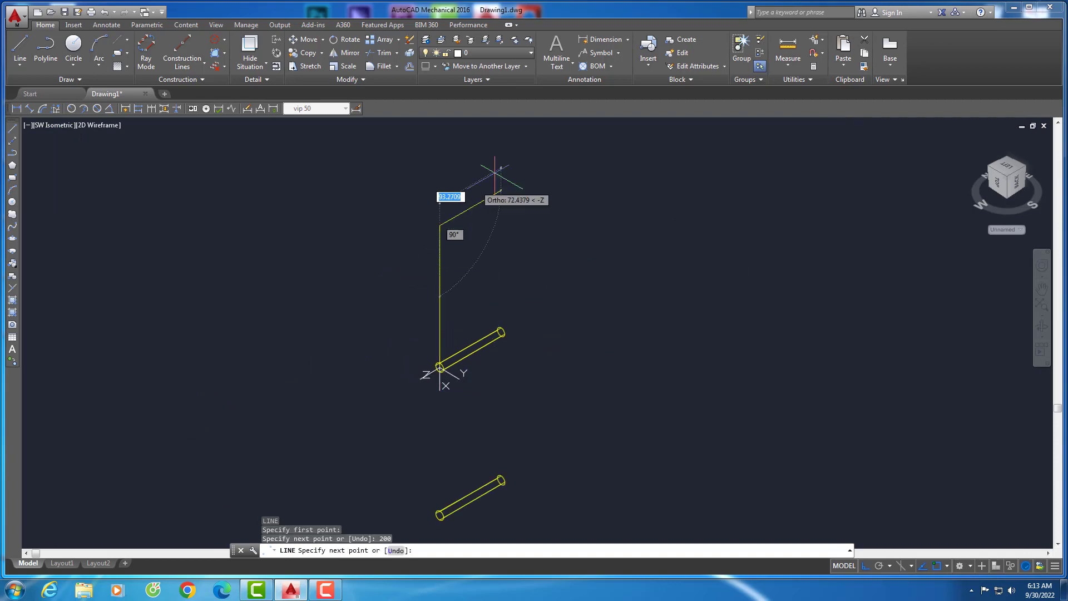
middle_click_drag(489, 171, 579, 167, "shift")
scroll(579, 222, "down", 2)
key("Escape")
Window-select the rods together with the new 200-unit line
left_click(598, 417)
left_click(544, 149)
scroll(612, 184, "up", 2)
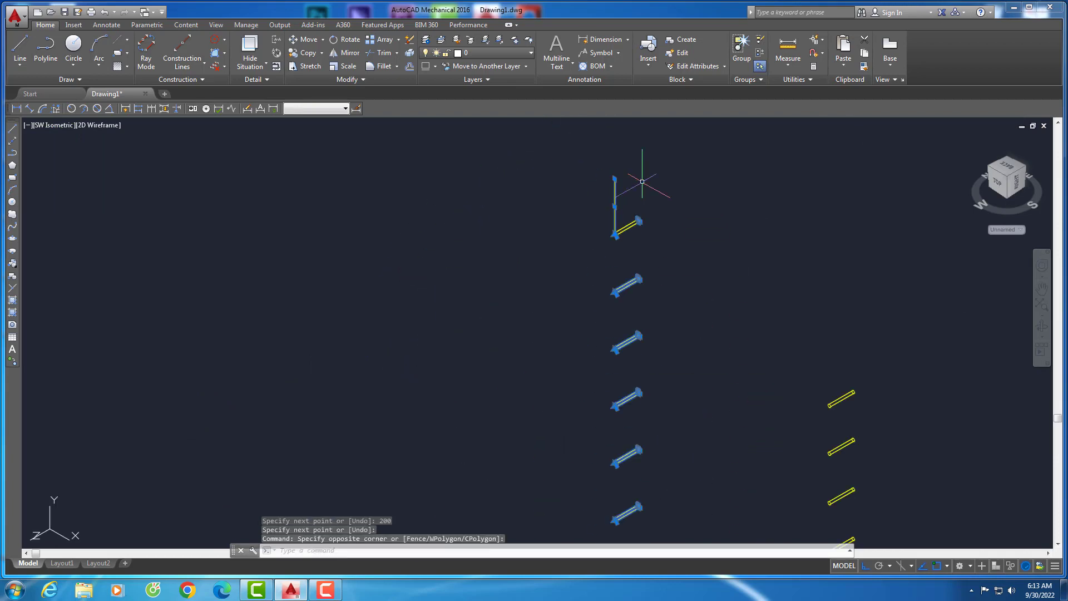
scroll(556, 178, "up", 2)
Move the 17 selected rods so they attach at the tall column's top corner
type("m")
key("Return")
left_click(557, 174)
scroll(489, 237, "down", 5)
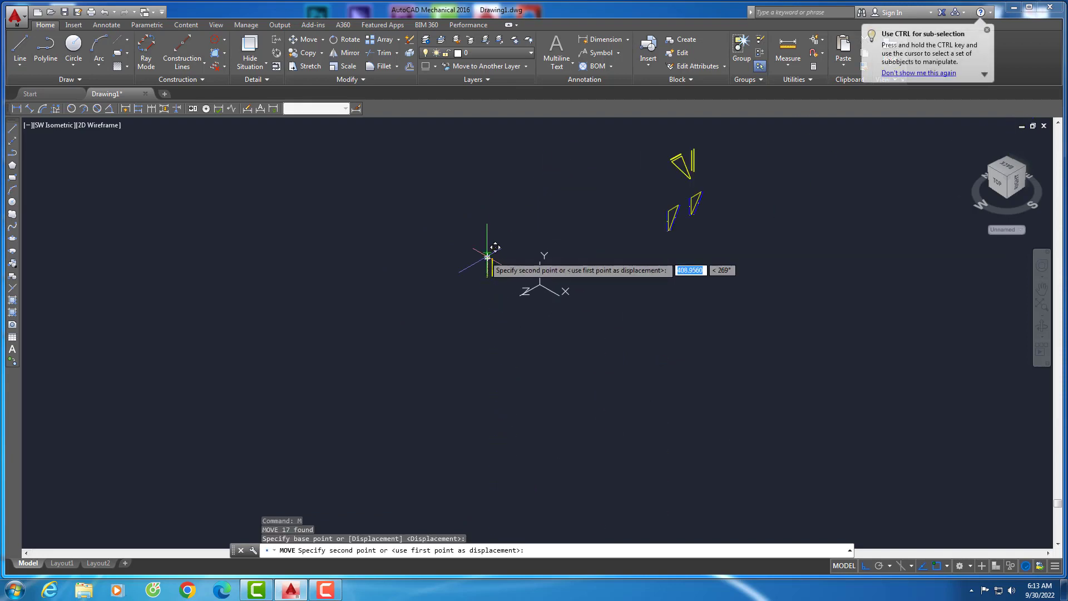
scroll(696, 153, "up", 8)
scroll(584, 345, "up", 2)
mouse_move(556, 206)
middle_mouse_down()
mouse_move(548, 230)
mouse_move(508, 229)
middle_mouse_up()
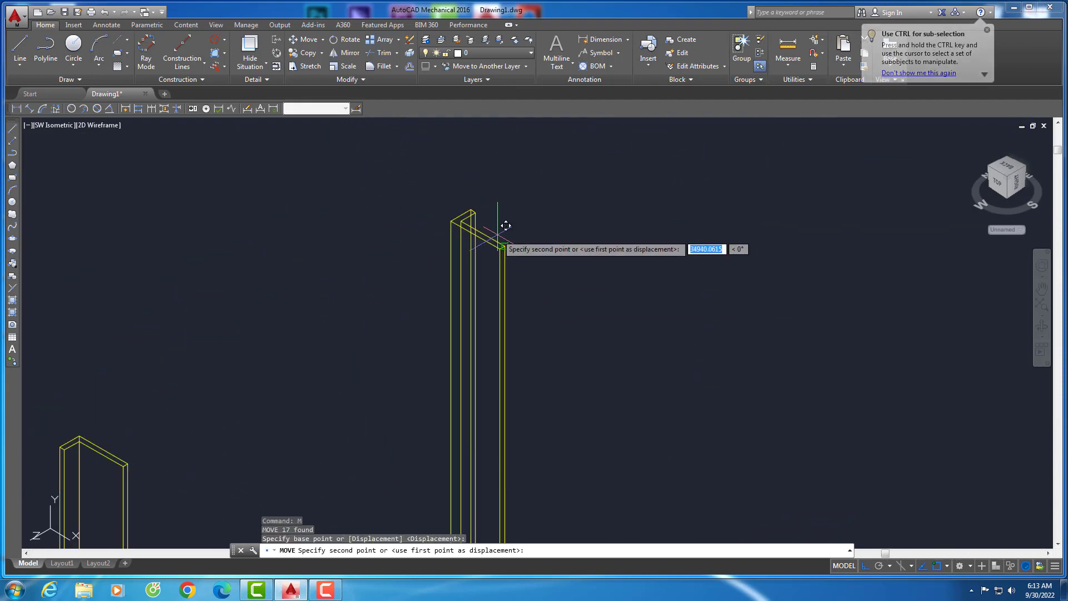
scroll(508, 229, "up", 4)
left_click(557, 241)
scroll(562, 212, "down", 5)
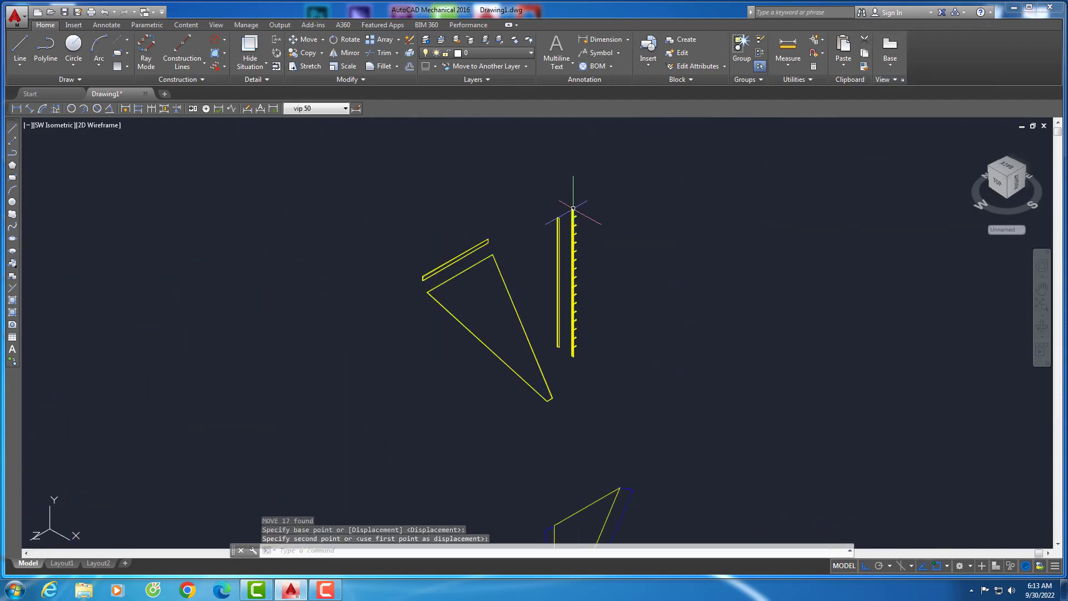
scroll(560, 340, "up", 5)
scroll(553, 356, "down", 5)
scroll(523, 261, "up", 4)
scroll(520, 258, "up", 5)
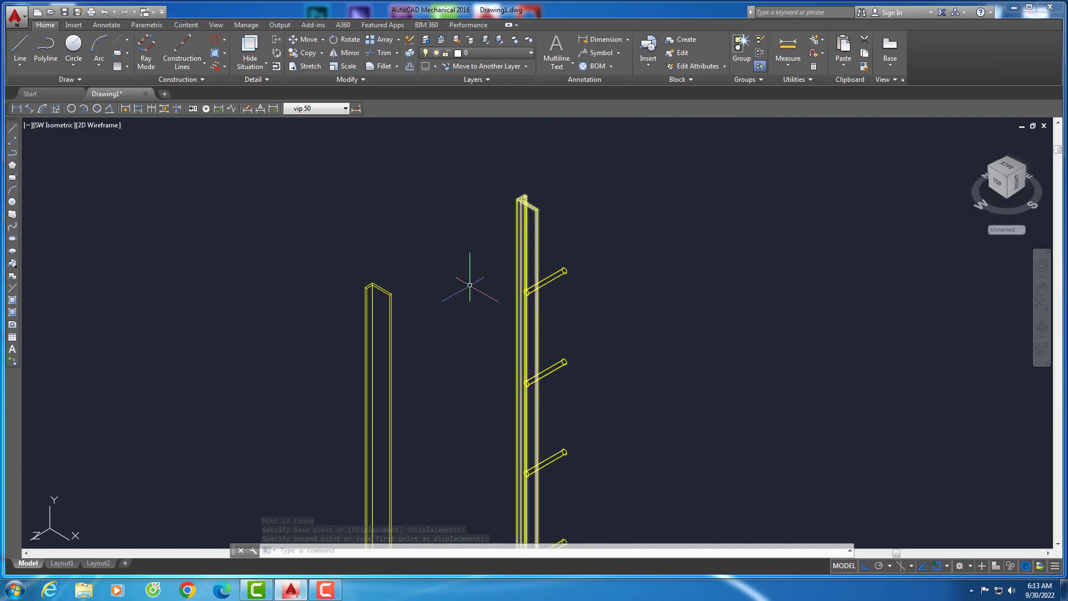
Switch the visual style to Conceptual shading
left_click(103, 125)
left_click(129, 163)
scroll(561, 291, "down", 1)
Subtract the 18 rods from the first column to leave a row of round holes
scroll(562, 290, "down", 5)
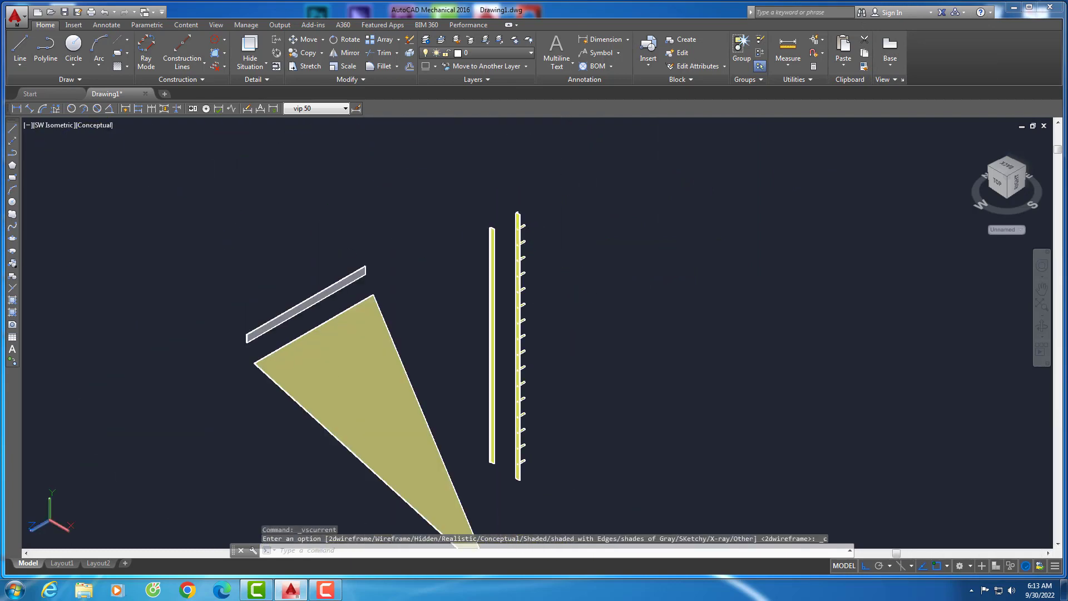
scroll(518, 440, "up", 2)
scroll(507, 308, "up", 5)
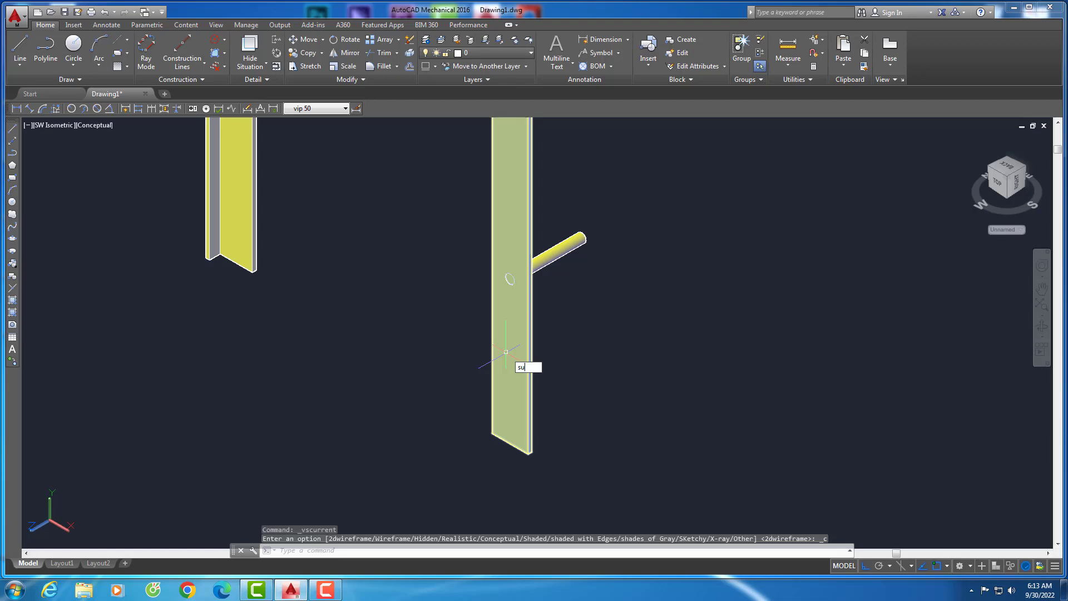
key("Return")
scroll(543, 376, "down", 3)
left_click(537, 393)
key("Return")
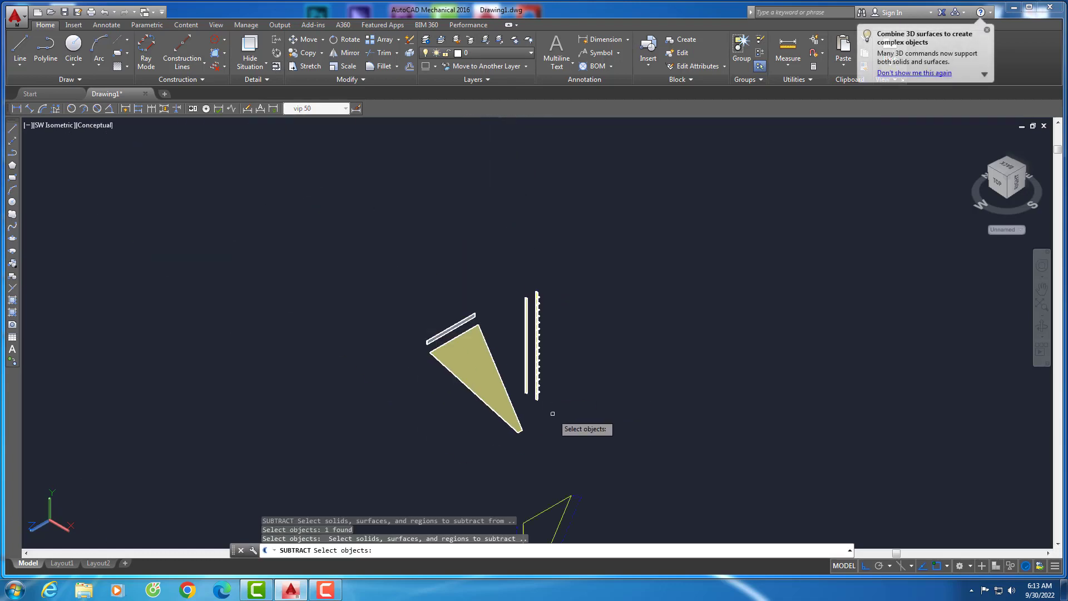
left_click(540, 291)
scroll(548, 312, "up", 5)
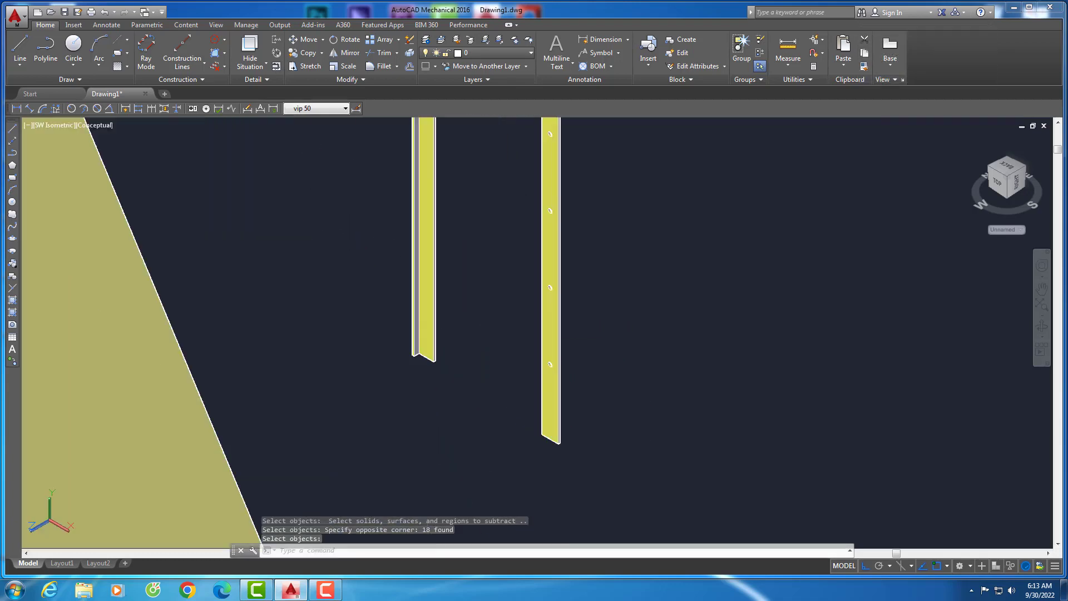
scroll(552, 281, "up", 3)
scroll(552, 281, "down", 2)
key("Return")
Return the display to 2D Wireframe
scroll(544, 251, "up", 5)
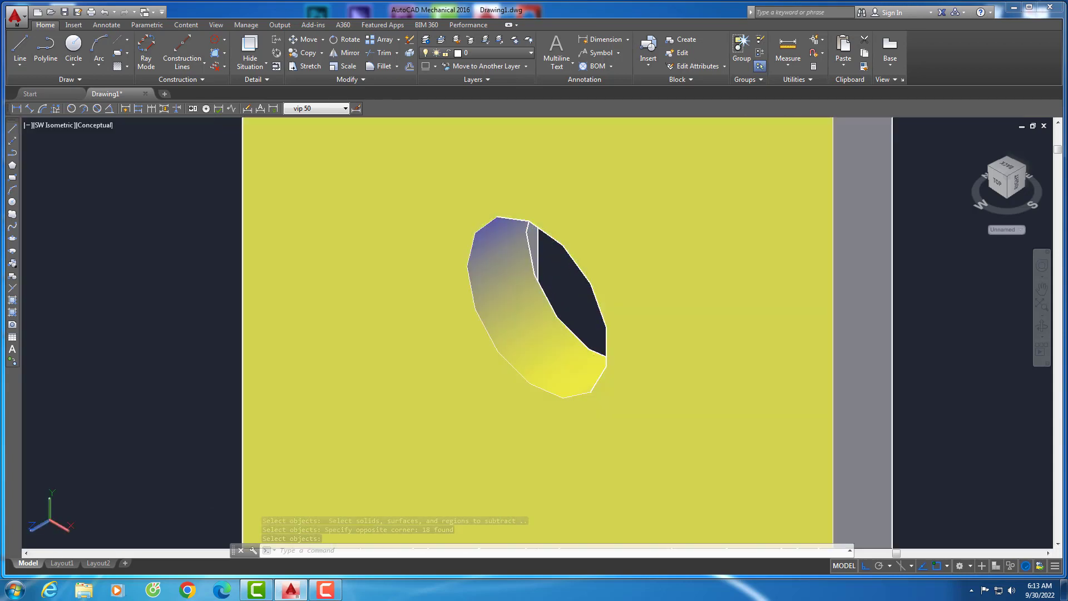
scroll(543, 258, "down", 5)
scroll(543, 259, "down", 3)
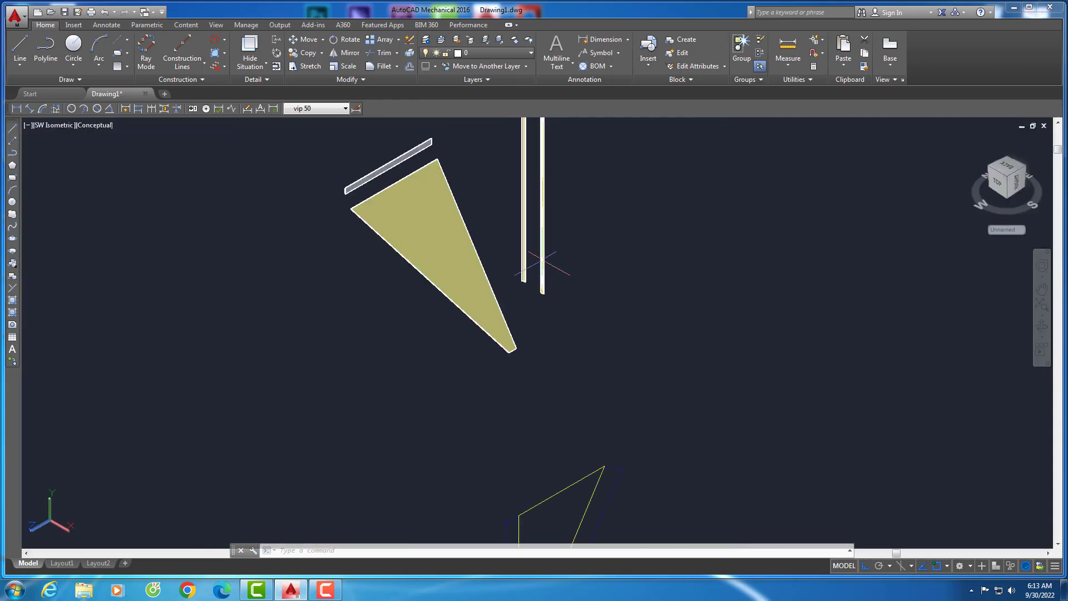
left_click(89, 125)
left_click(109, 139)
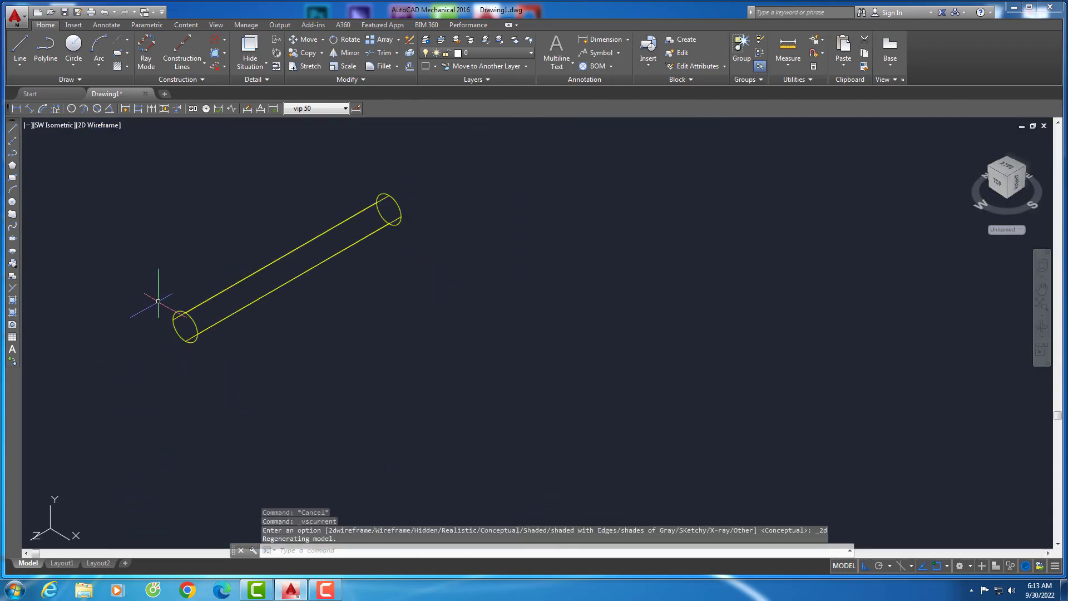
Draw a 200-unit line from a rod end
middle_click_drag(158, 301, 267, 390)
type("l")
key("Return")
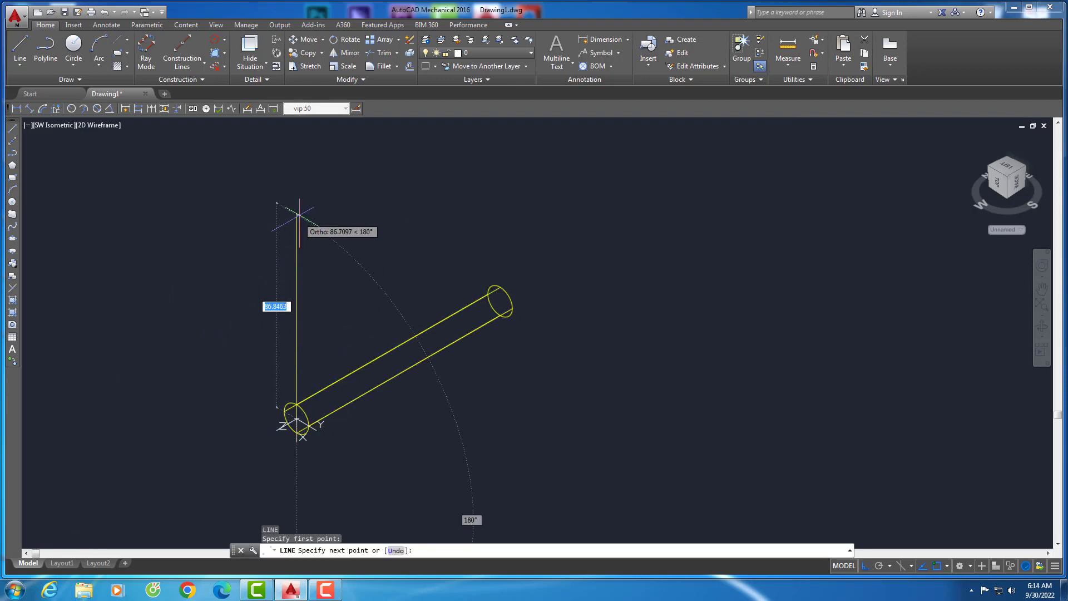
key("Return")
Move the rods and the line into the second column
key("Return")
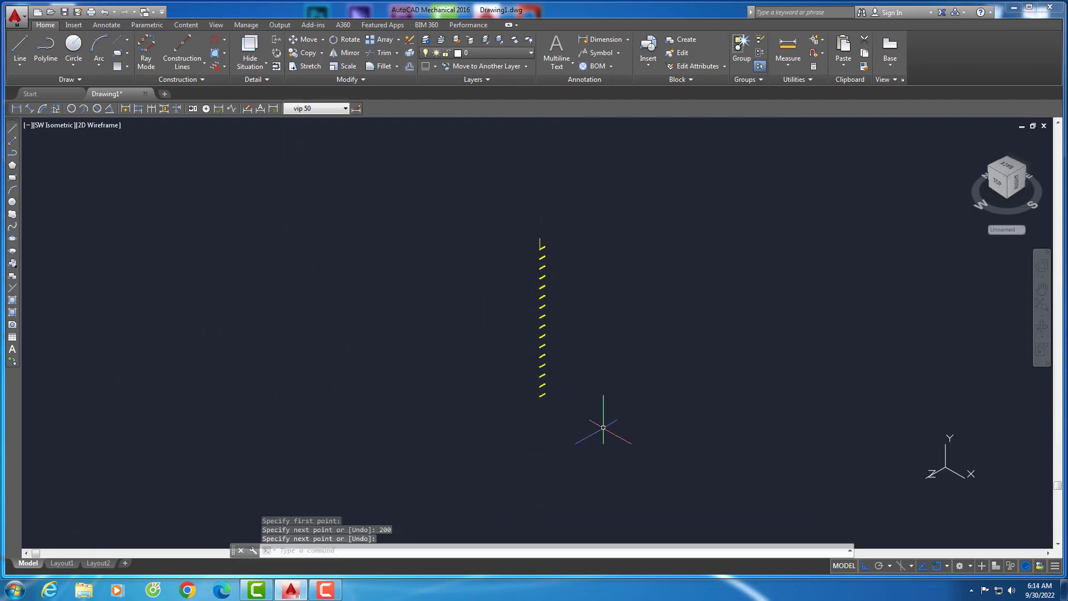
left_click(500, 195)
left_click(571, 285)
type("m")
key("Return")
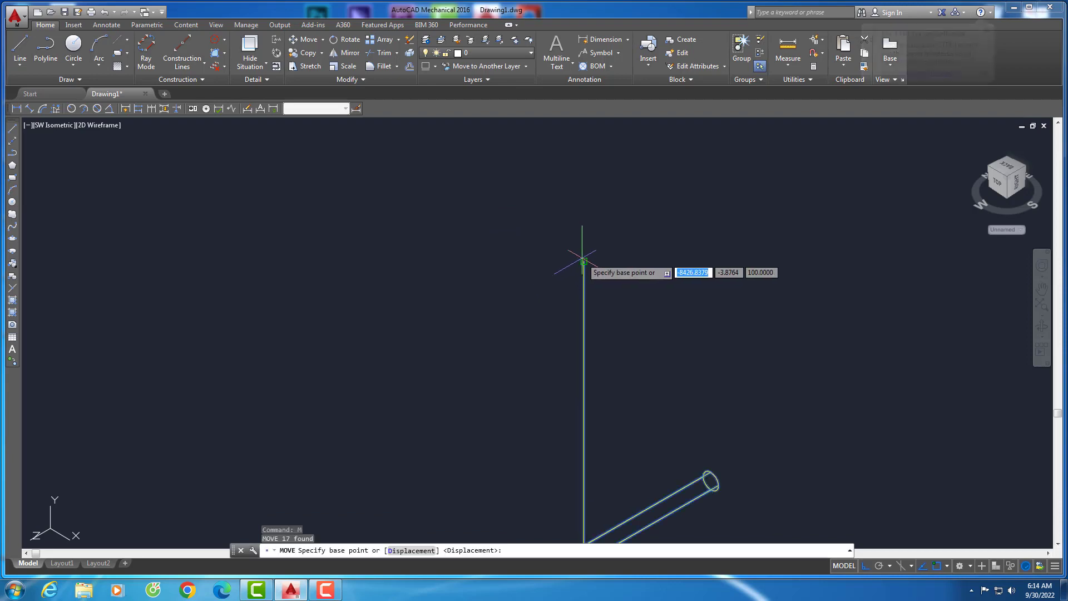
left_click(583, 262)
scroll(631, 204, "up", 3)
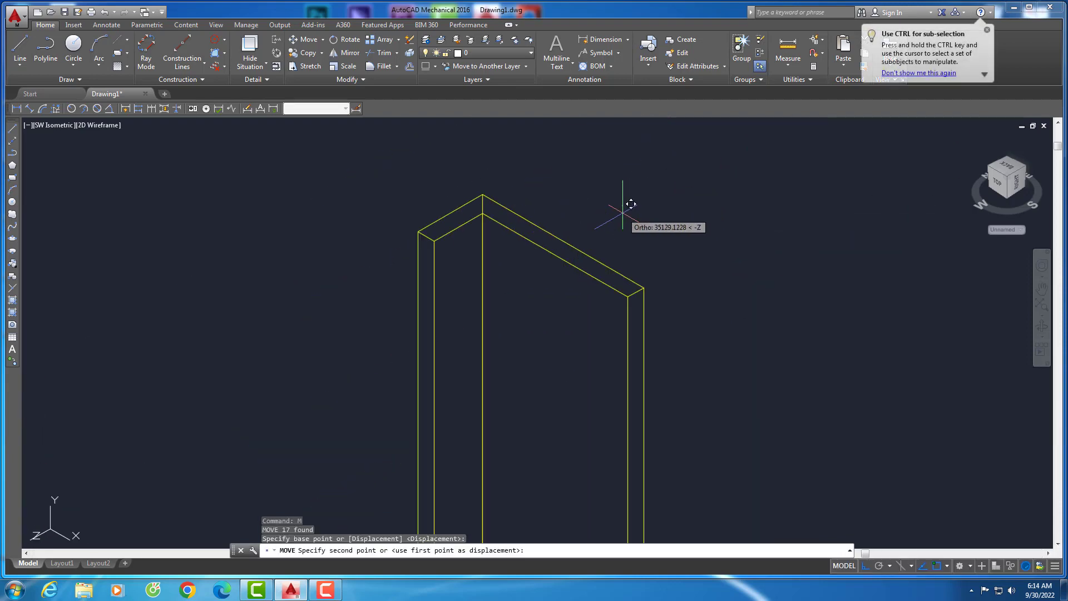
left_click(568, 239)
scroll(590, 334, "down", 5)
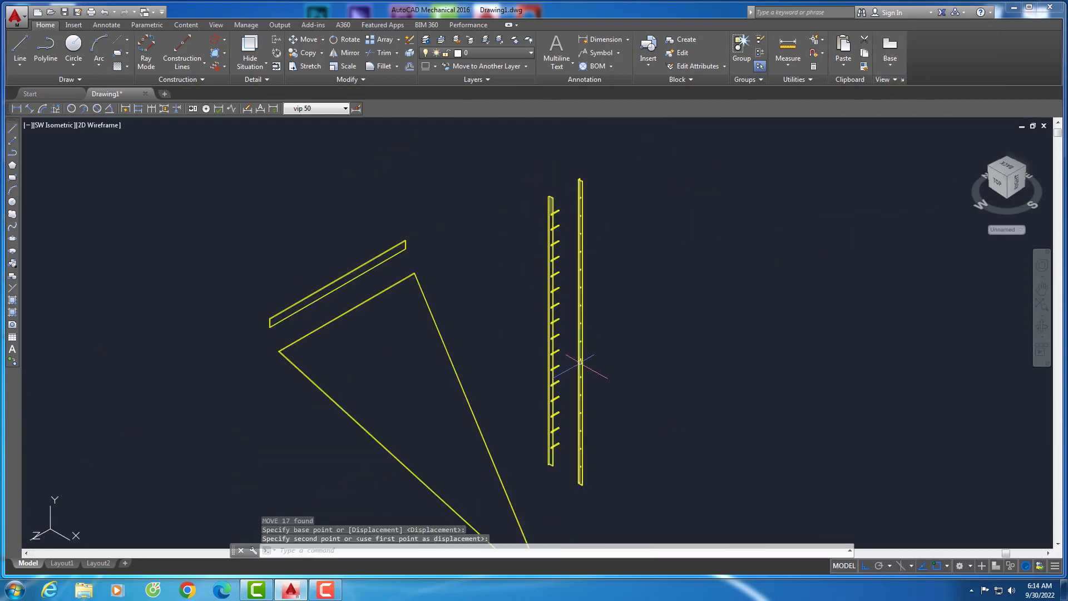
scroll(541, 473, "up", 4)
Subtract the 18 rods from the second column to cut its row of holes
type("su")
key("Return")
left_click_drag(541, 473, 557, 484)
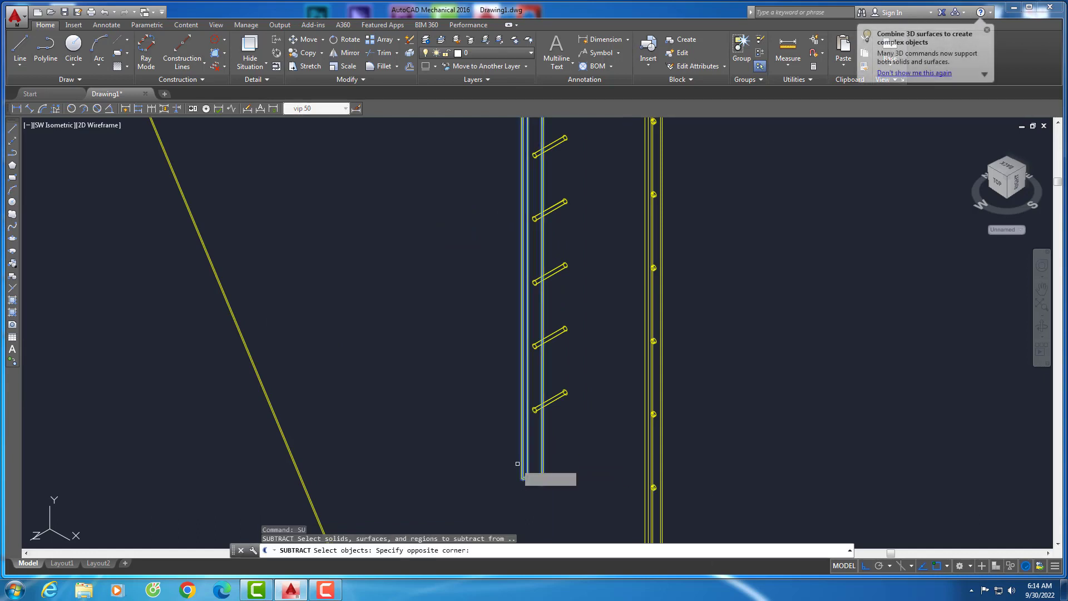
scroll(567, 446, "down", 5)
left_click(567, 446)
left_click(543, 167)
key("Return")
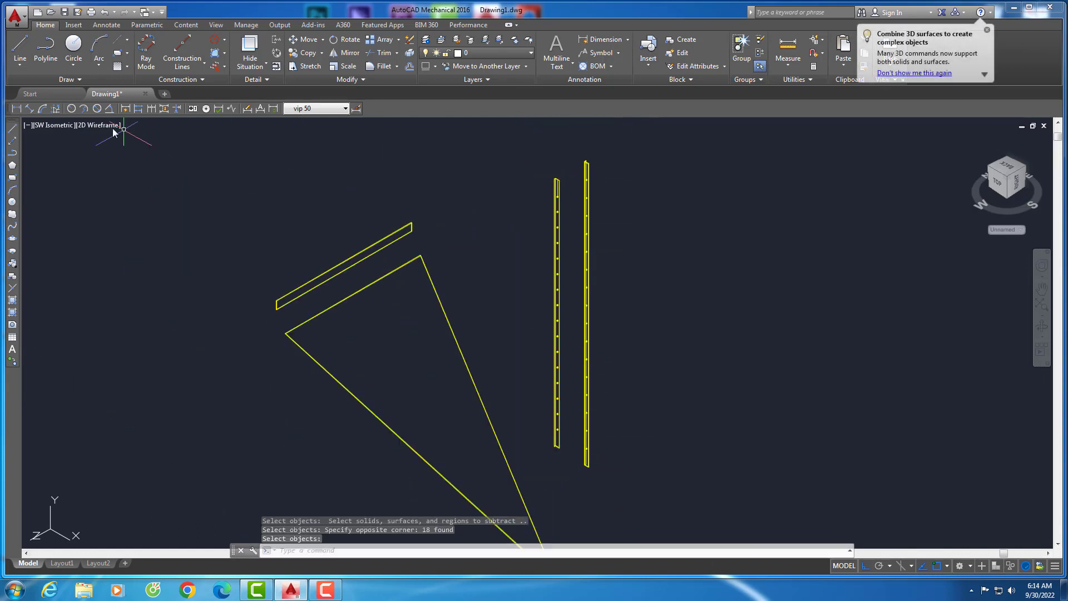
Switch the visual style to Conceptual shading
left_click(100, 125)
left_click(141, 166)
scroll(576, 334, "up", 4)
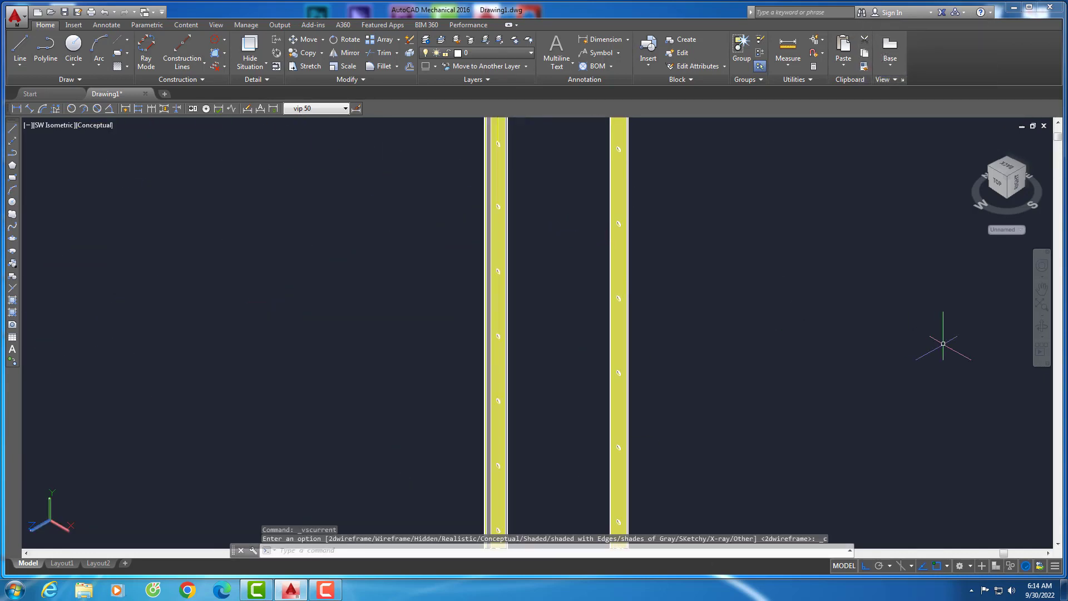
Orbit to inspect the drilled columns from below, then return to 2D Wireframe
left_click(1040, 332)
mouse_move(717, 365)
left_mouse_down()
mouse_move(558, 340)
mouse_move(129, 206)
left_mouse_up()
key("Escape")
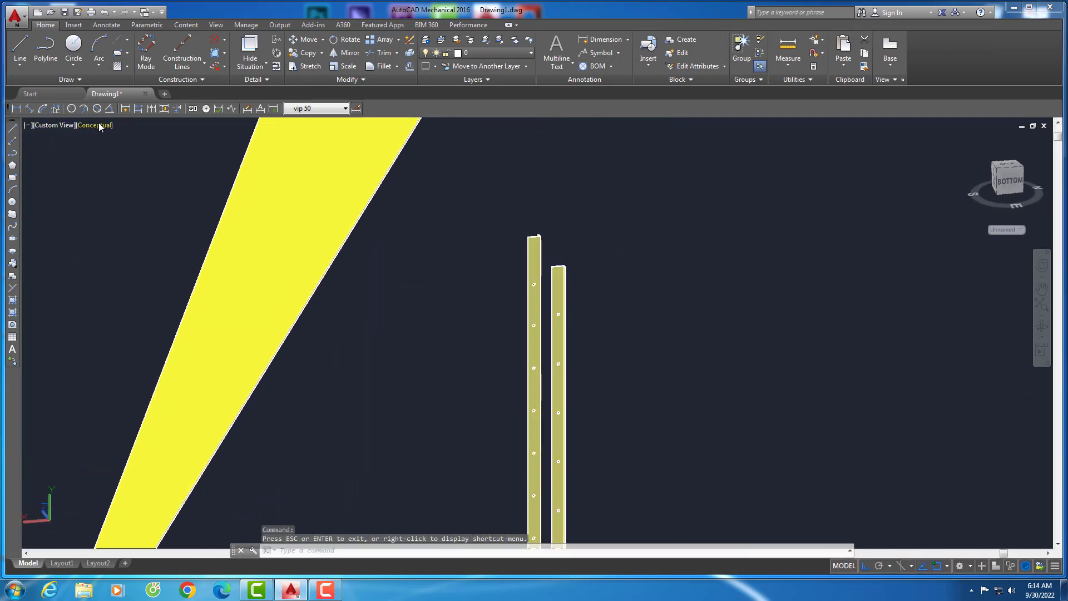
left_click(100, 127)
left_click(128, 153)
Set the view to Top and then to Front
left_click(52, 126)
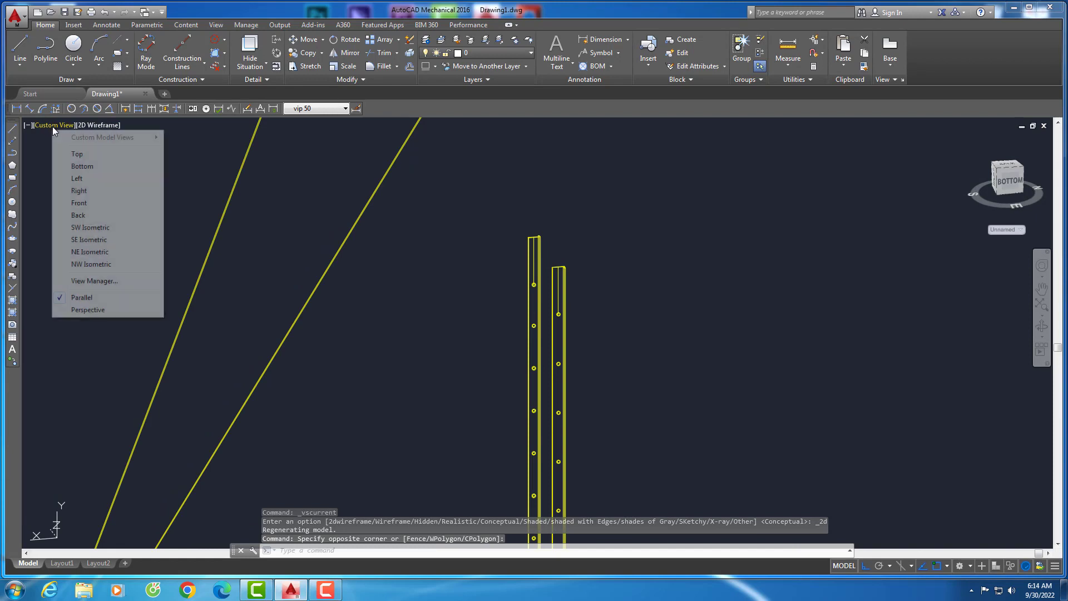
left_click(78, 154)
left_click(38, 126)
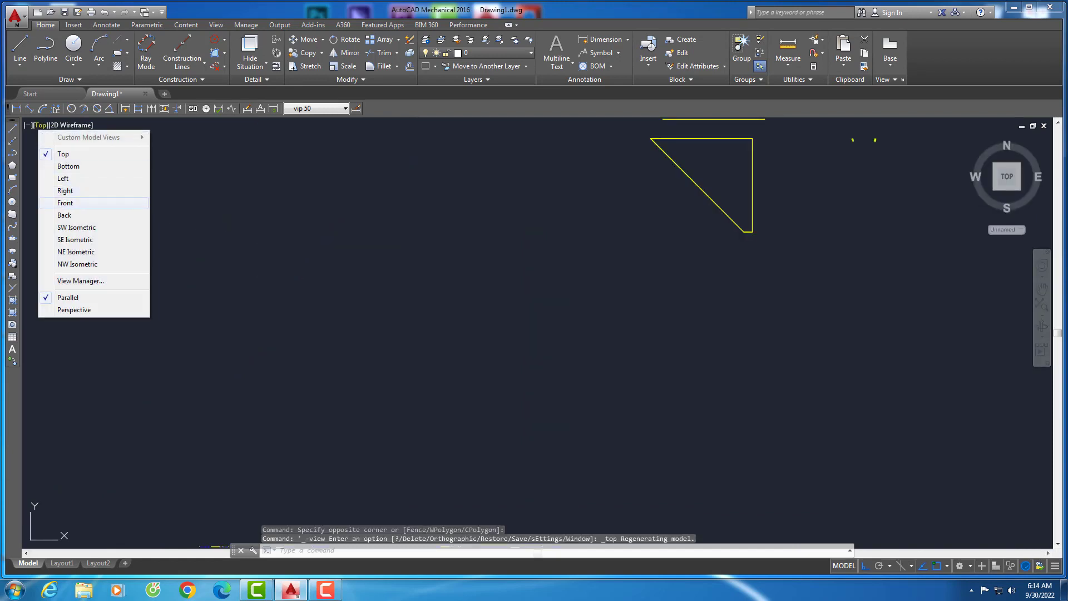
left_click(77, 203)
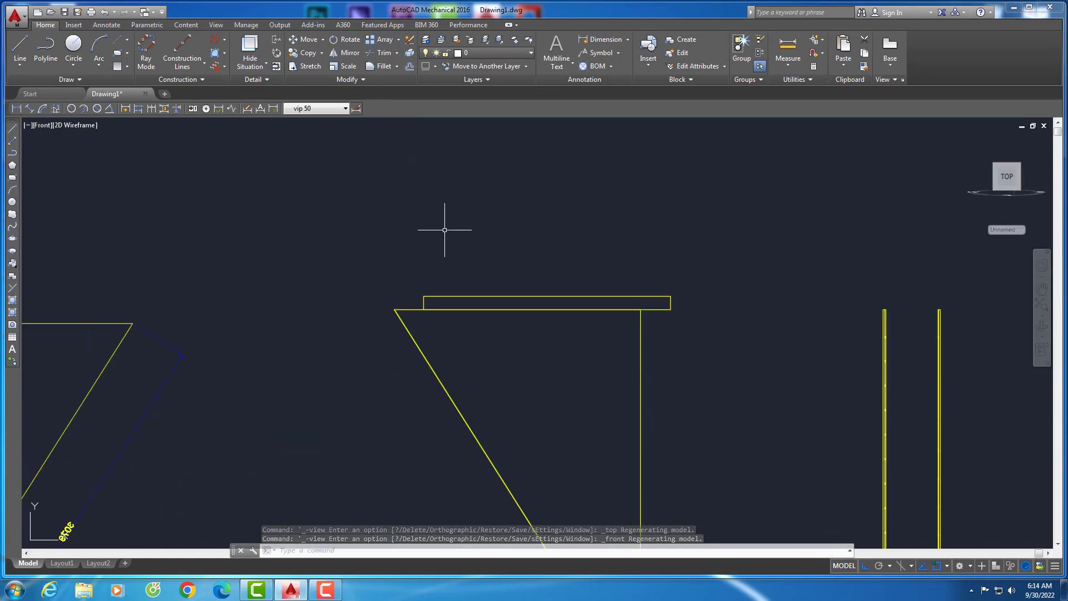
type("l")
key("Return")
Finish drawing the long horizontal beam line
left_click(358, 277)
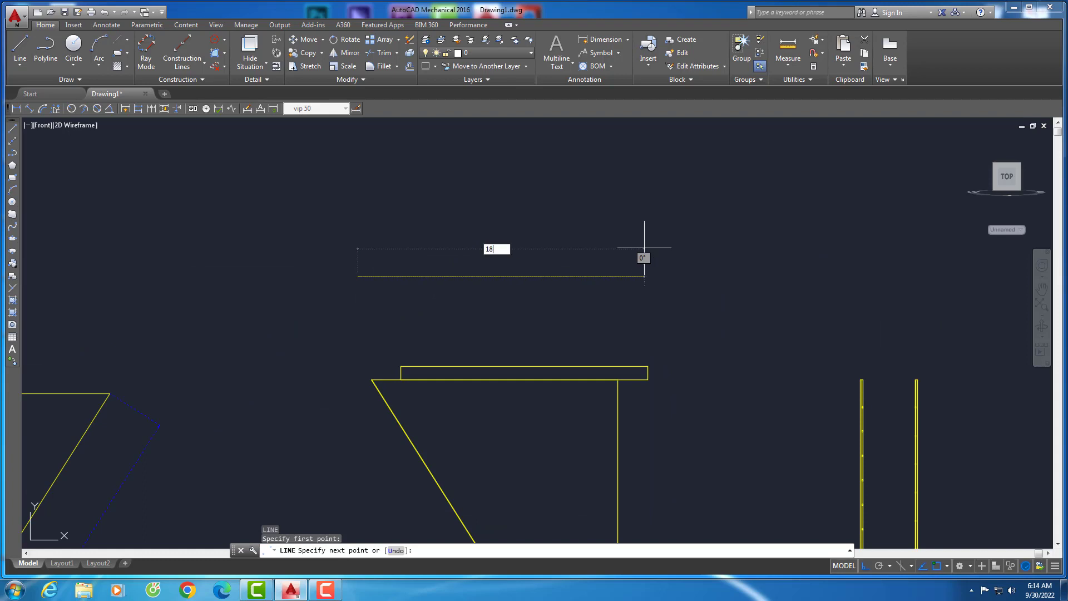
key("Return")
scroll(358, 291, "up", 2)
scroll(362, 291, "up", 2)
Draw a radius-6 circle centred on the beam line's end
type("c")
key("Return")
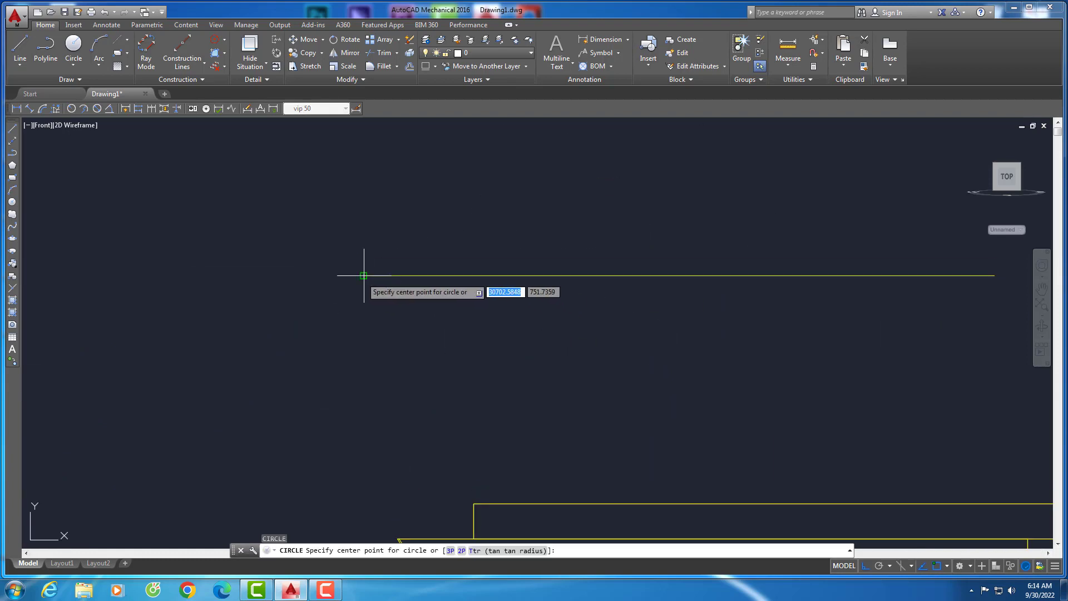
left_click(364, 276)
type("6")
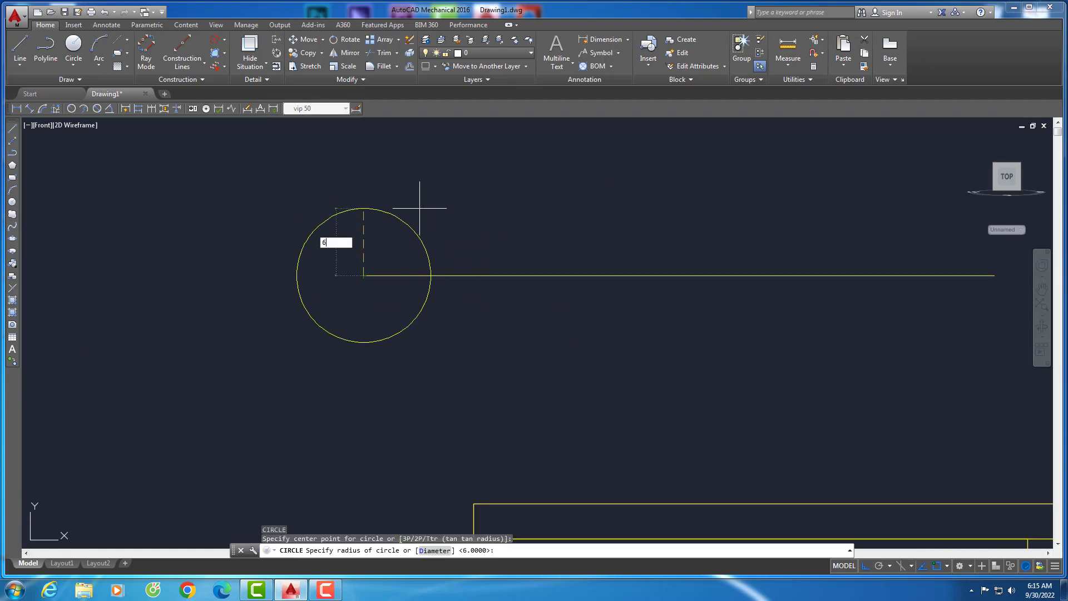
key("Return")
scroll(359, 277, "down", 5)
Move the circle 50 units in along the beam line
left_click(283, 225)
scroll(284, 256, "down", 3)
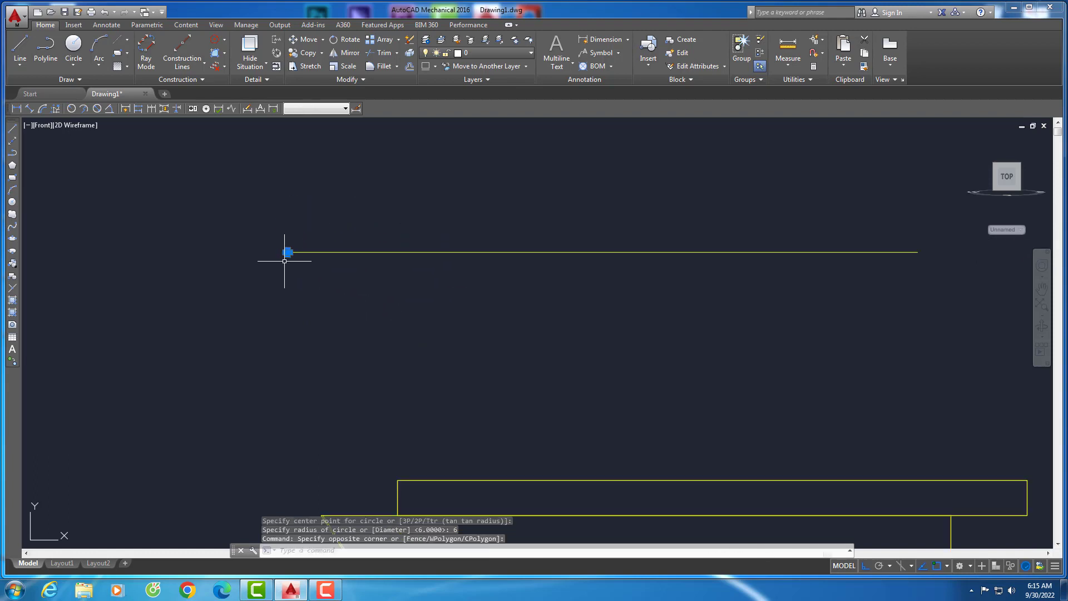
scroll(284, 261, "up", 2)
scroll(236, 316, "up", 1)
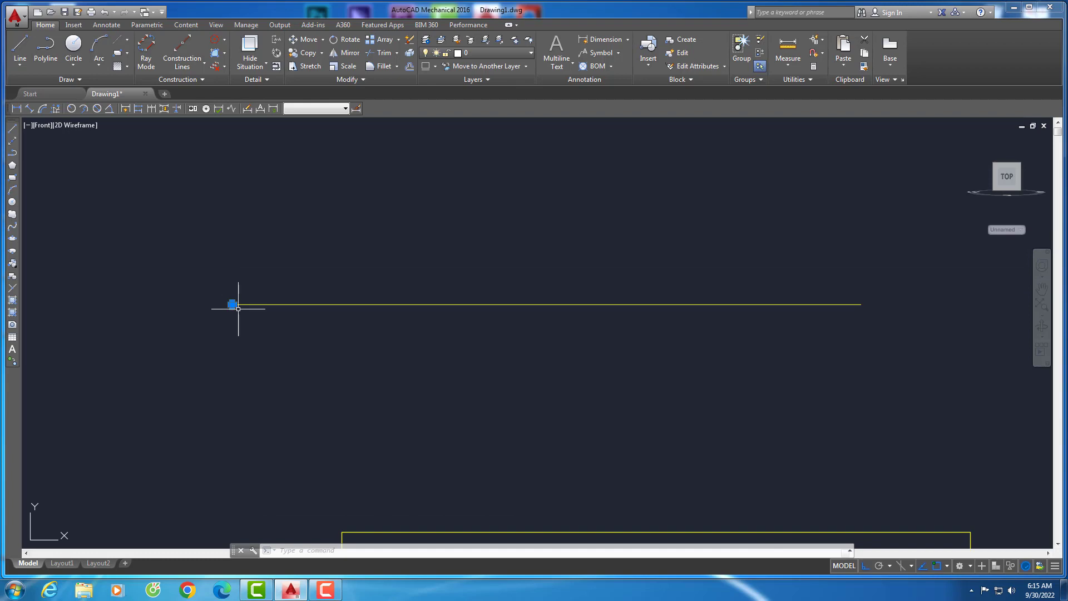
scroll(238, 315, "up", 1)
type("m")
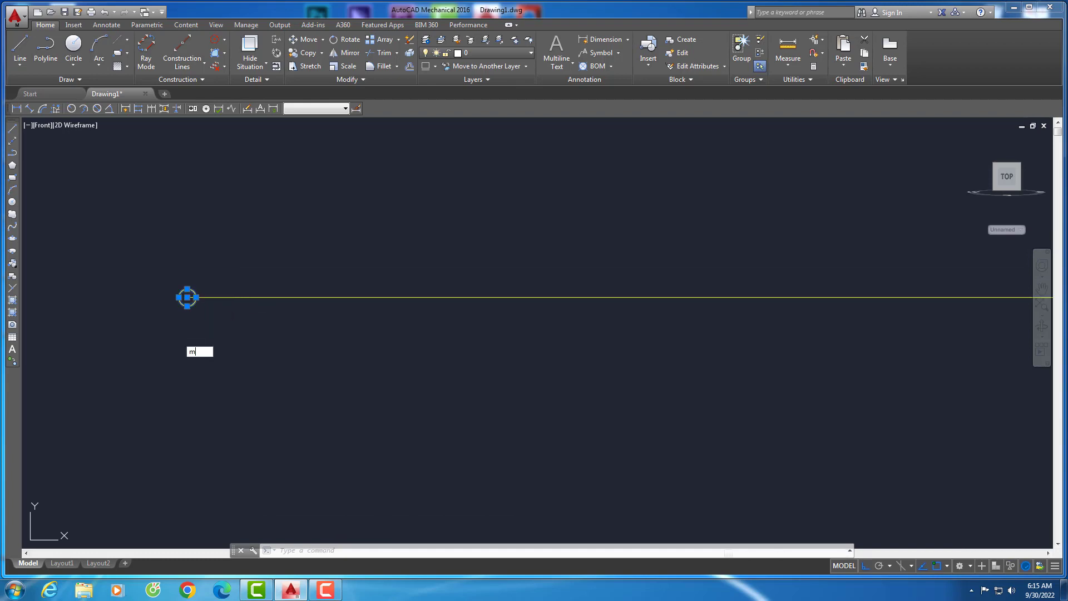
key("Return")
left_click(187, 297)
type("0")
key("Return")
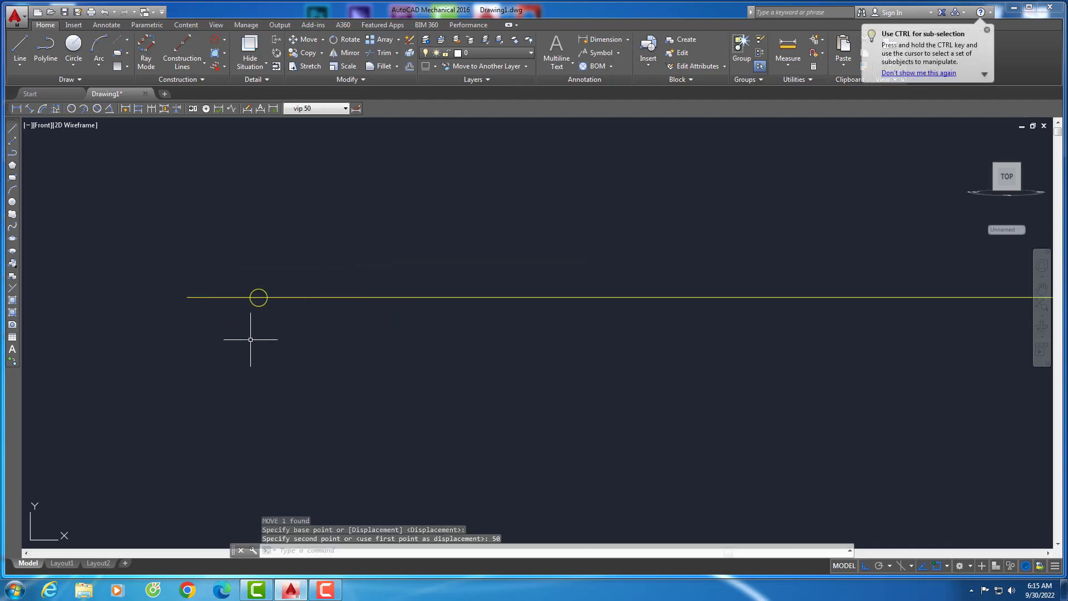
scroll(238, 321, "down", 3)
scroll(246, 341, "down", 2)
Mirror the circle about the line's midpoint, keeping the original
type("mi")
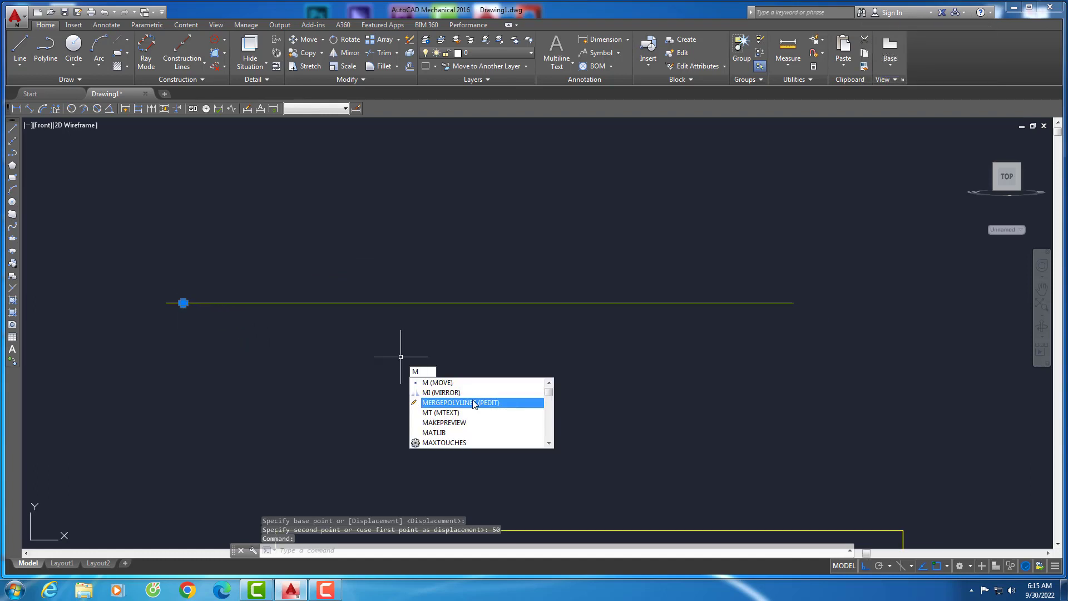
key("Return")
left_click(479, 303)
left_click(476, 369)
key("Return")
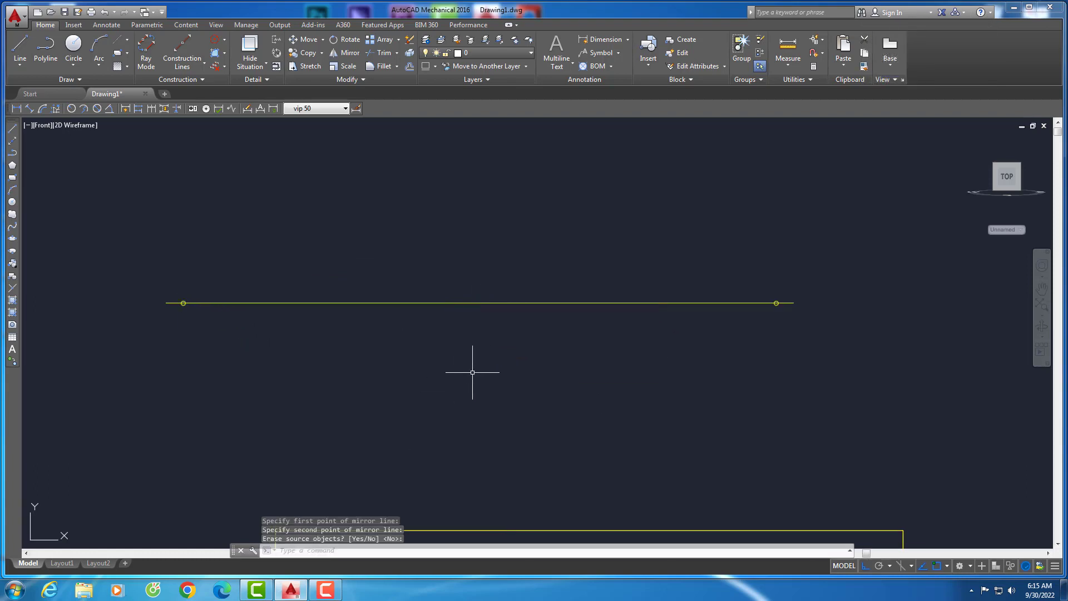
left_click(363, 243)
Draw a new line from the circle's centre to the right
type("l")
key("Return")
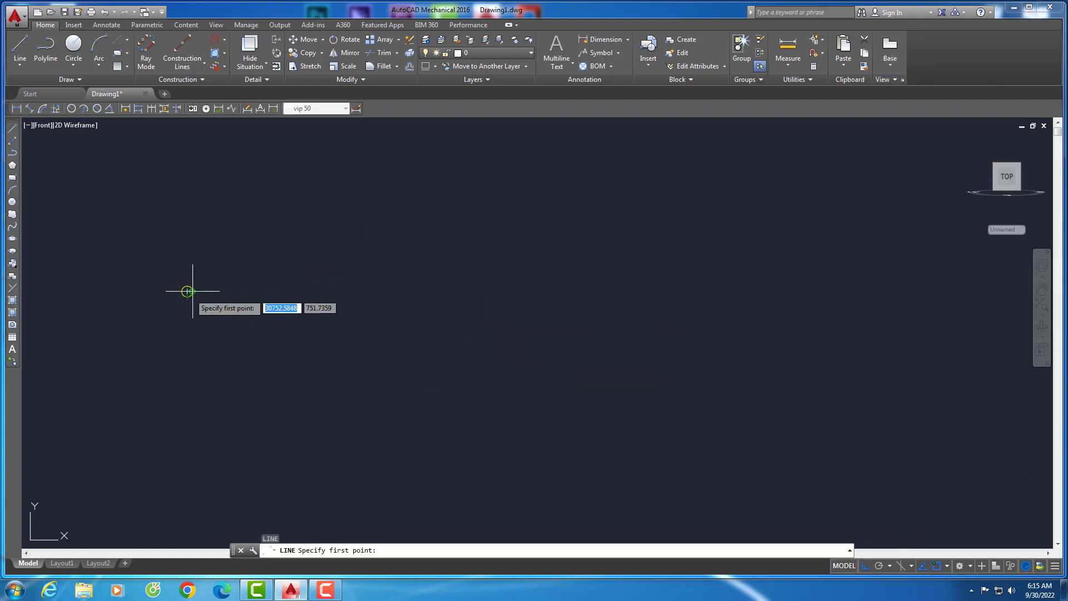
scroll(752, 289, "up", 3)
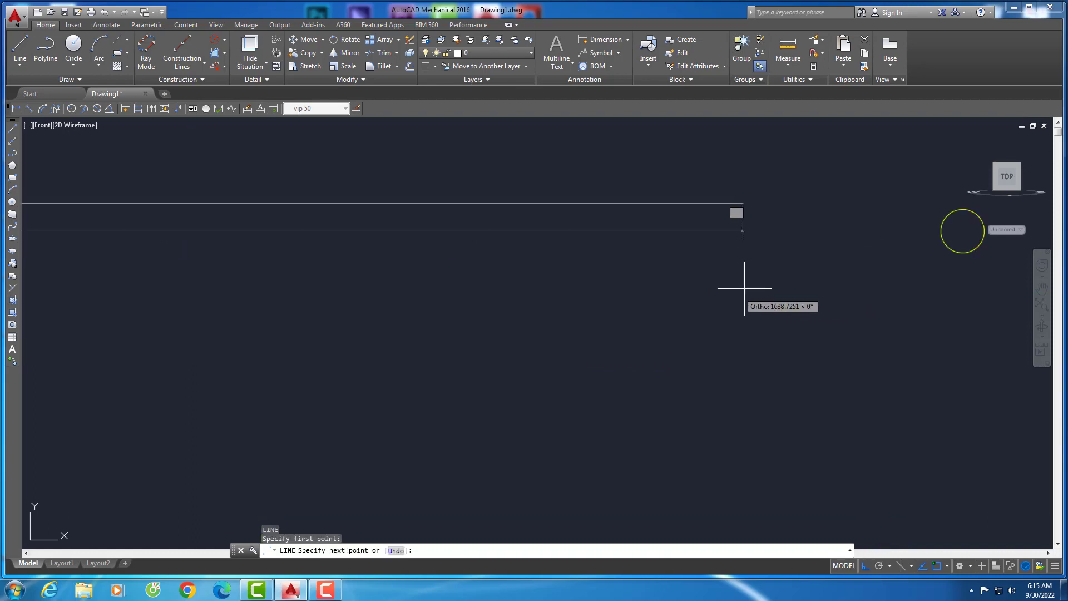
scroll(679, 279, "down", 5)
left_click(692, 267)
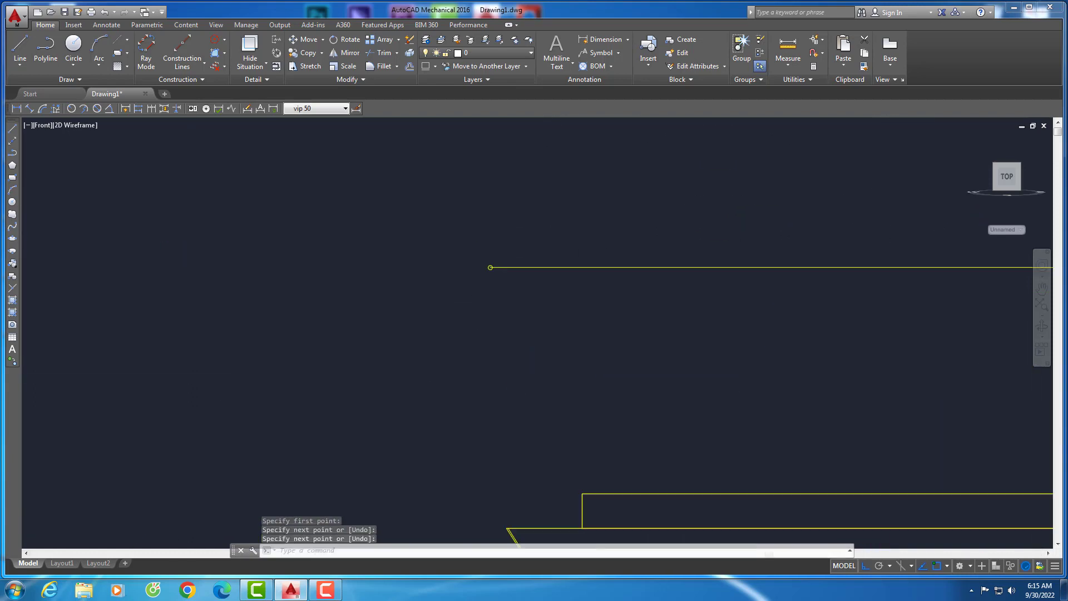
key("Return")
scroll(474, 273, "up", 3)
left_click(333, 273)
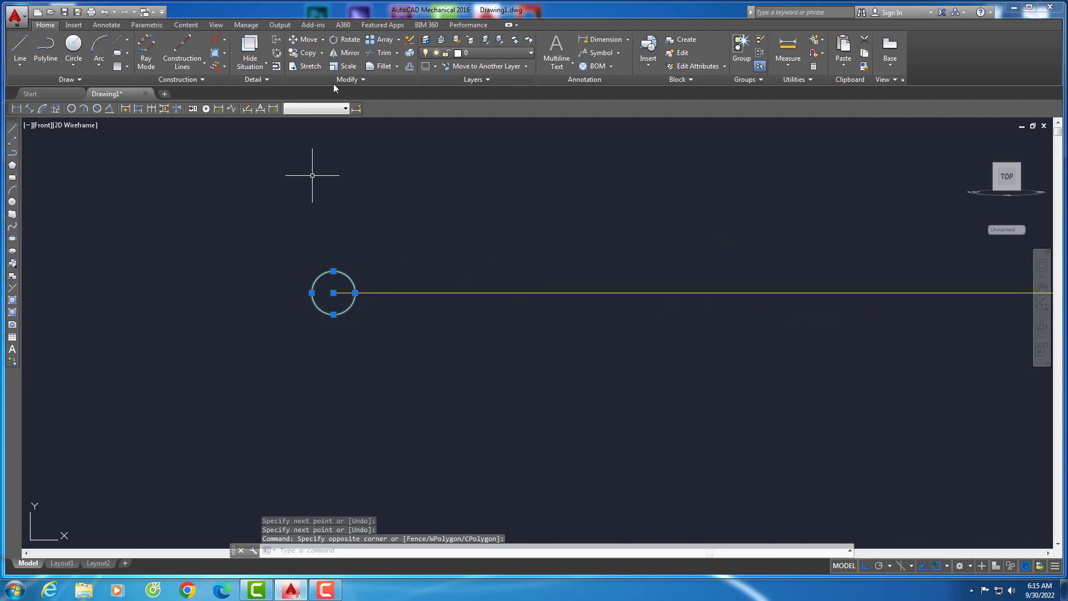
Array the circle into a single row of 20 circles at 100 spacing
left_click(378, 39)
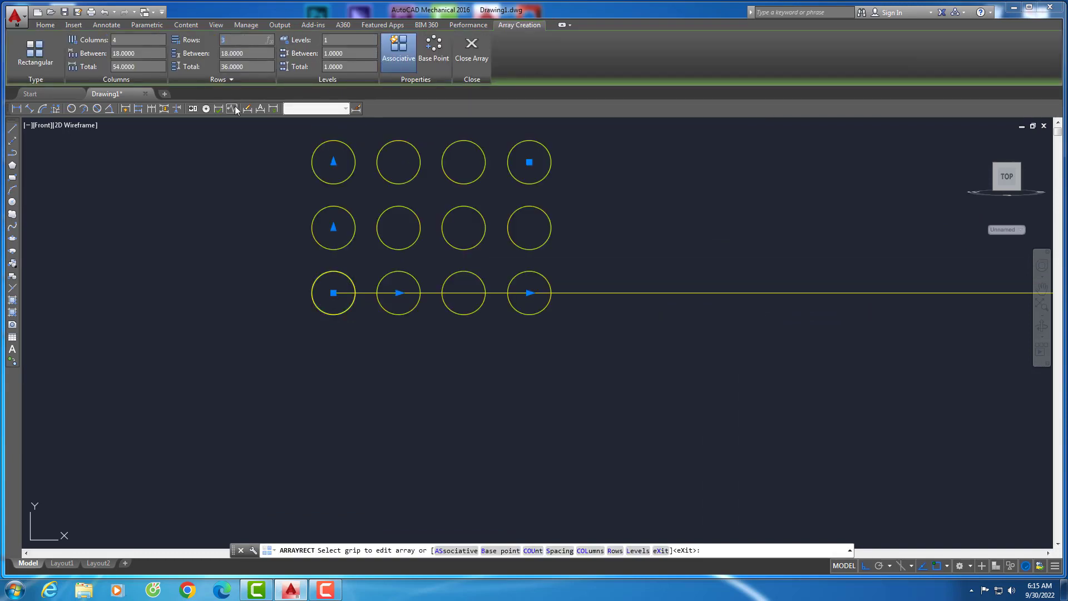
key("Return")
scroll(271, 296, "down", 2)
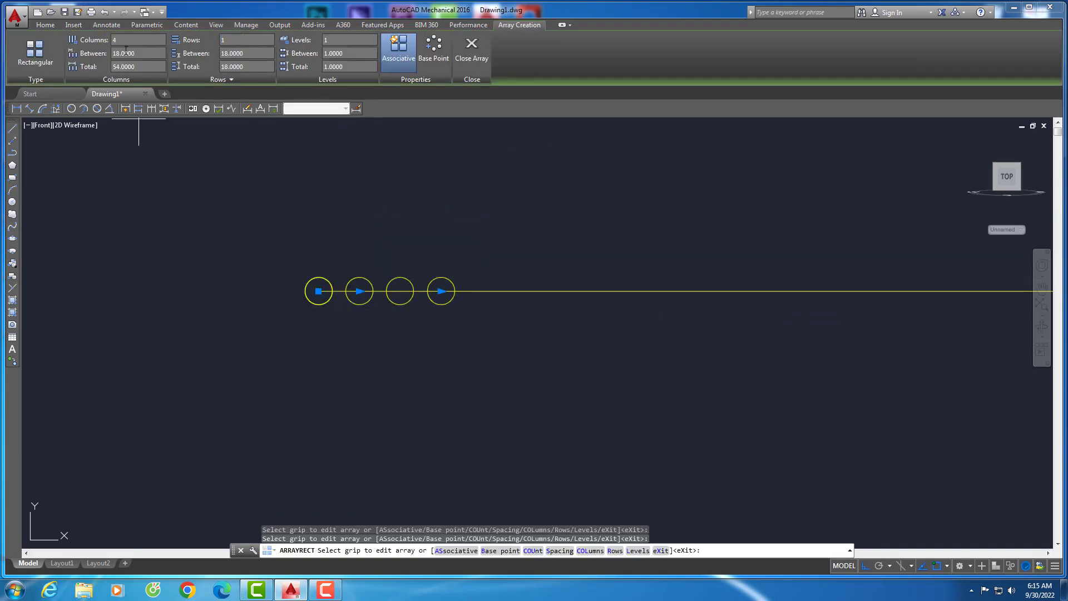
type("15")
key("Return")
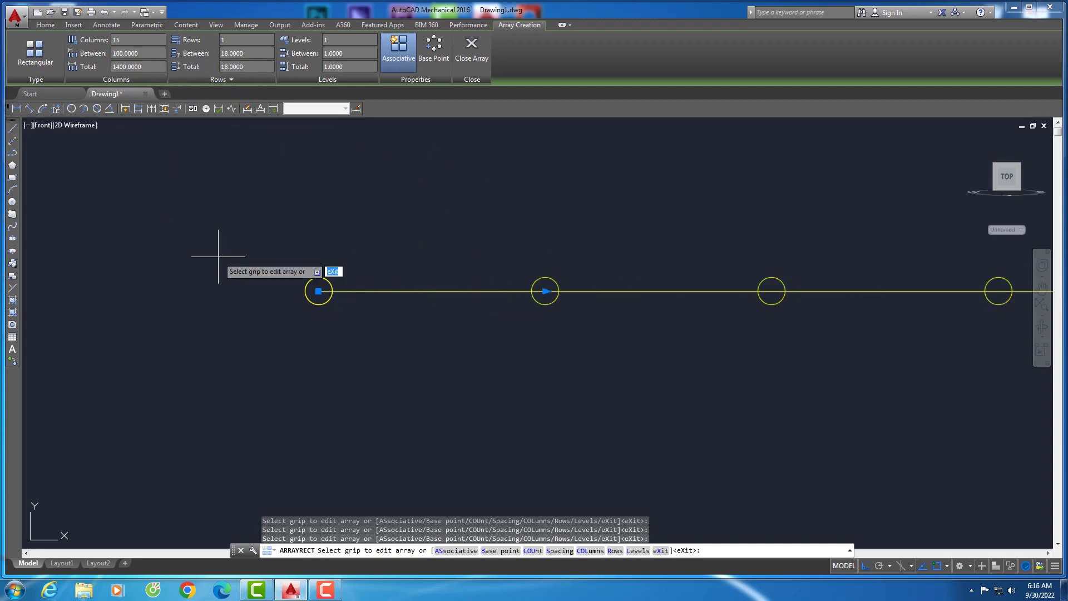
scroll(273, 287, "down", 7)
scroll(469, 287, "up", 3)
scroll(705, 267, "down", 2)
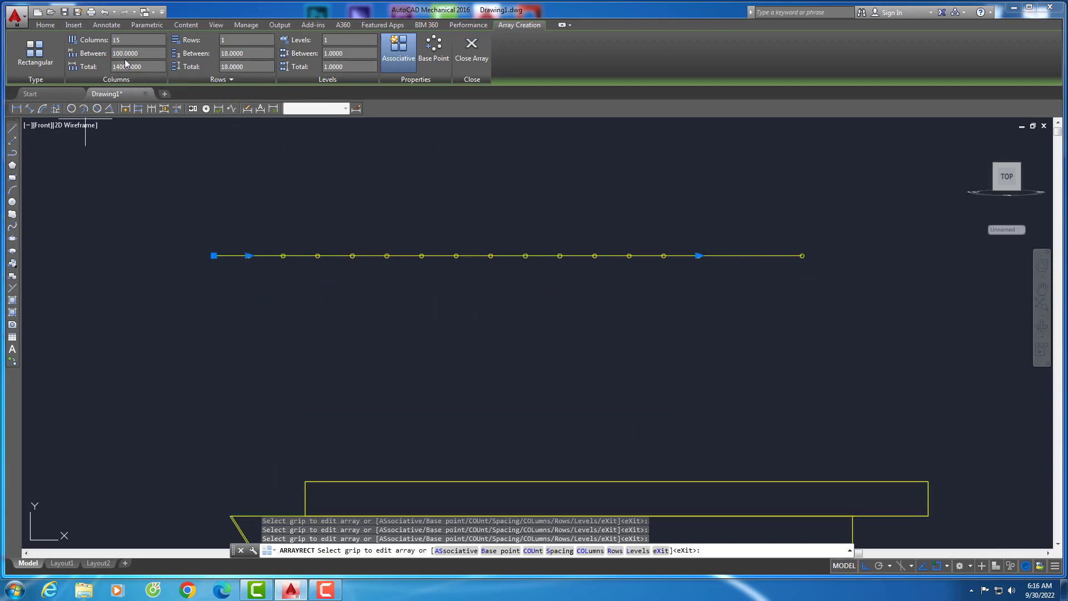
type("20")
key("Return")
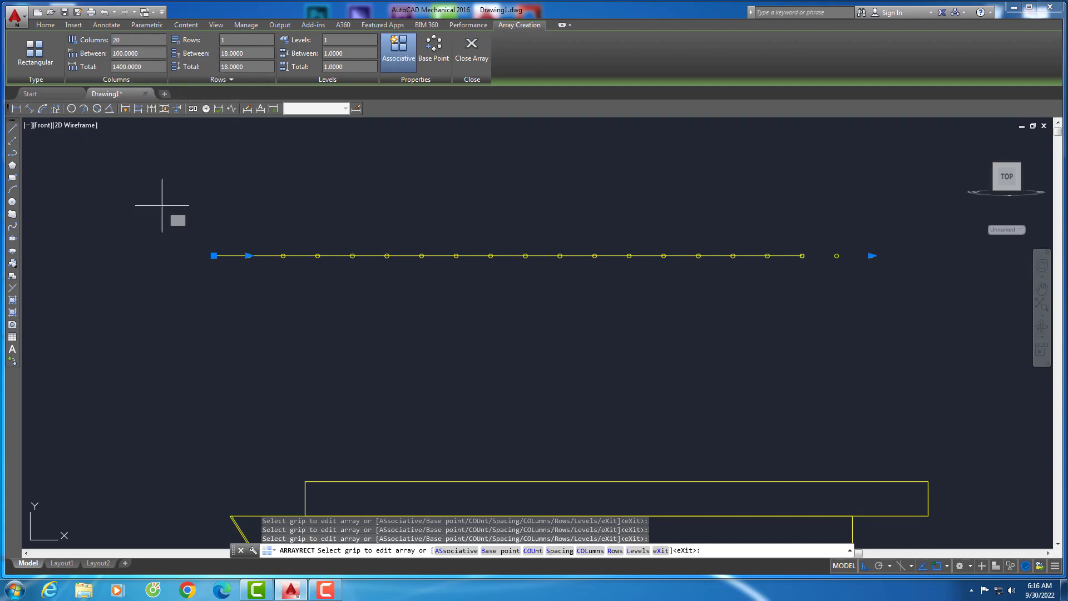
key("Escape")
Explode the array and erase the two surplus circles and the lines through them
left_click(772, 256)
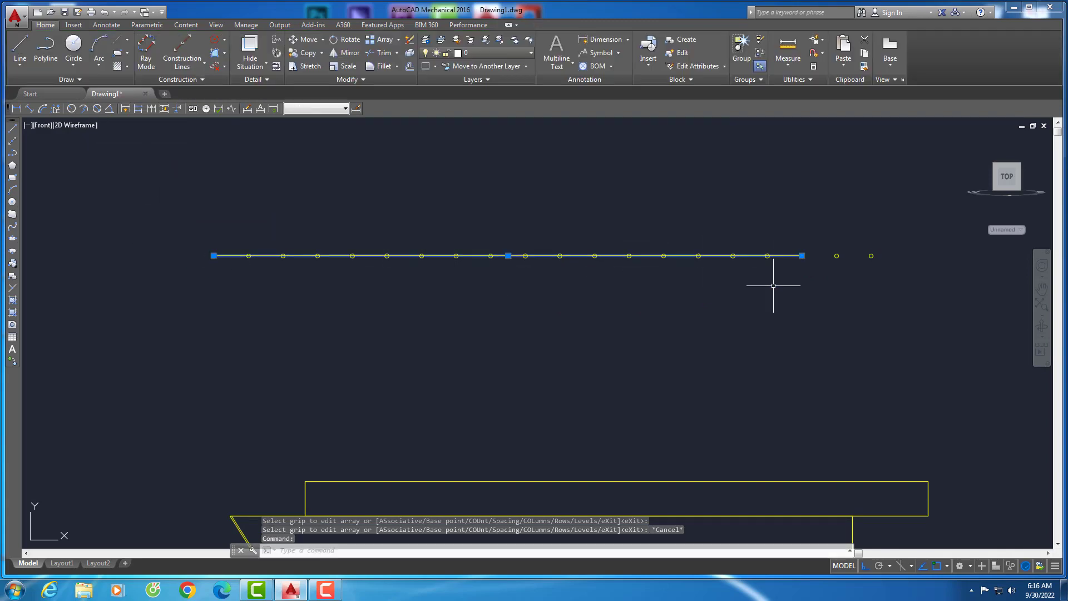
key("Delete")
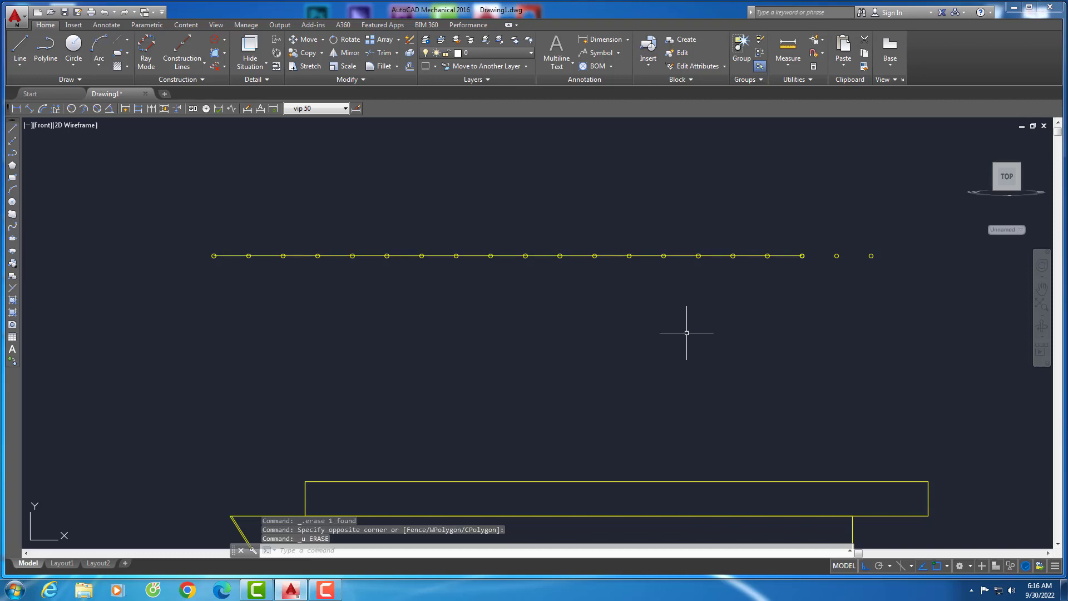
left_click(410, 52)
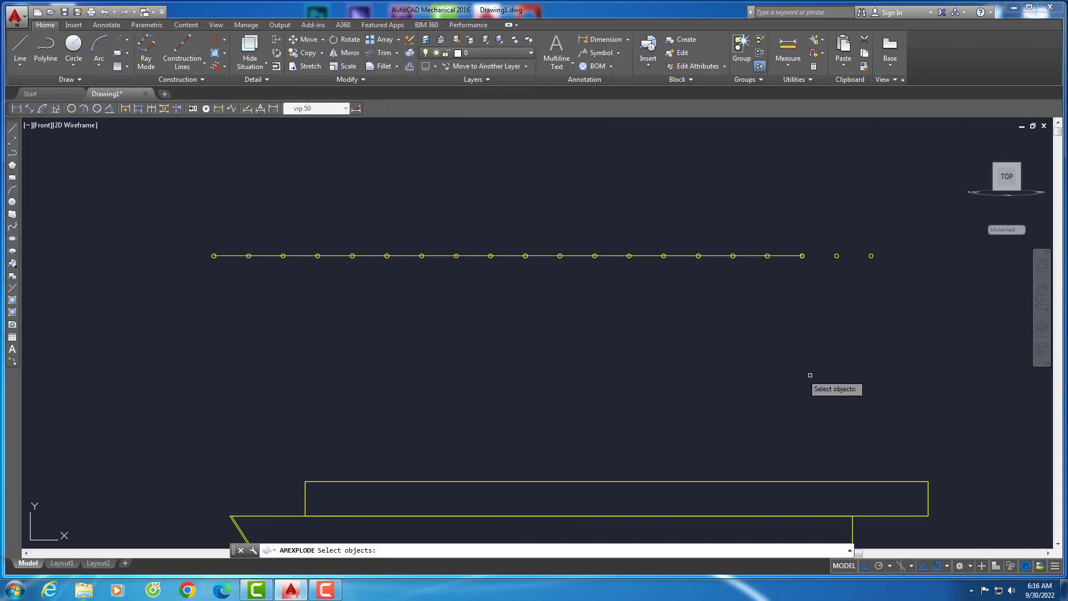
left_click(912, 355)
left_click(139, 205)
left_click(935, 301)
left_click(818, 275)
key("Delete")
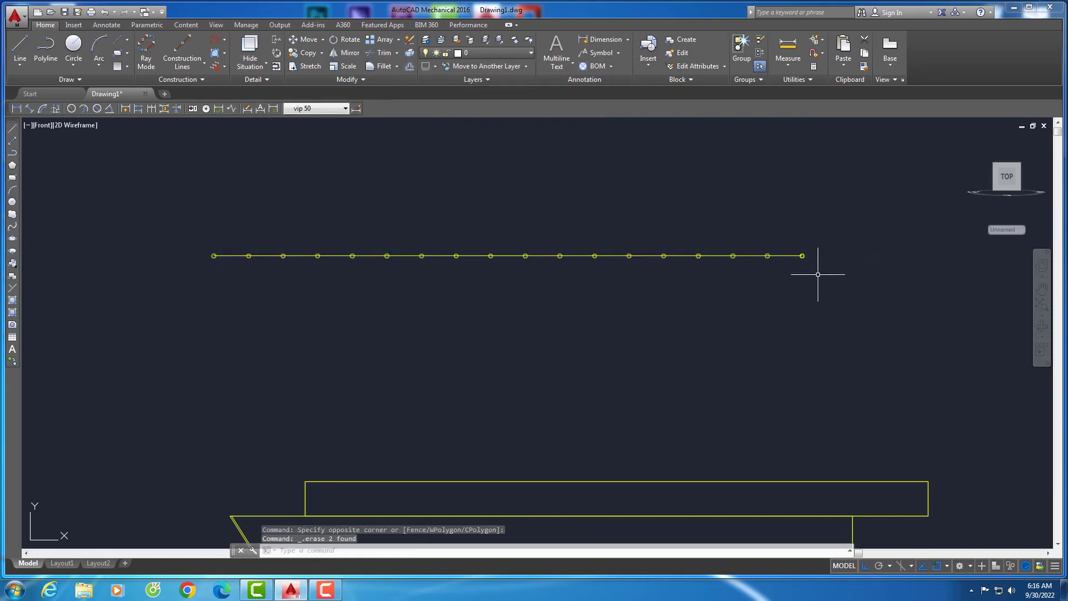
left_click(785, 255)
key("Delete")
Copy the whole row of circles 50 units away to make a second row
left_click(852, 315)
left_click(174, 231)
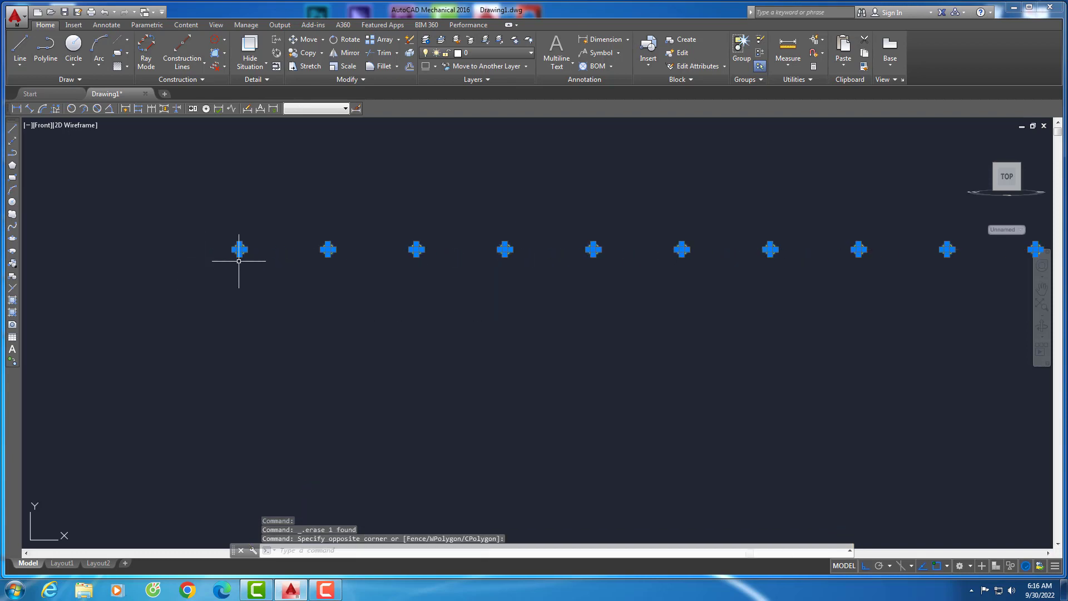
scroll(220, 370, "up", 2)
type("co")
key("Return")
left_click(221, 311)
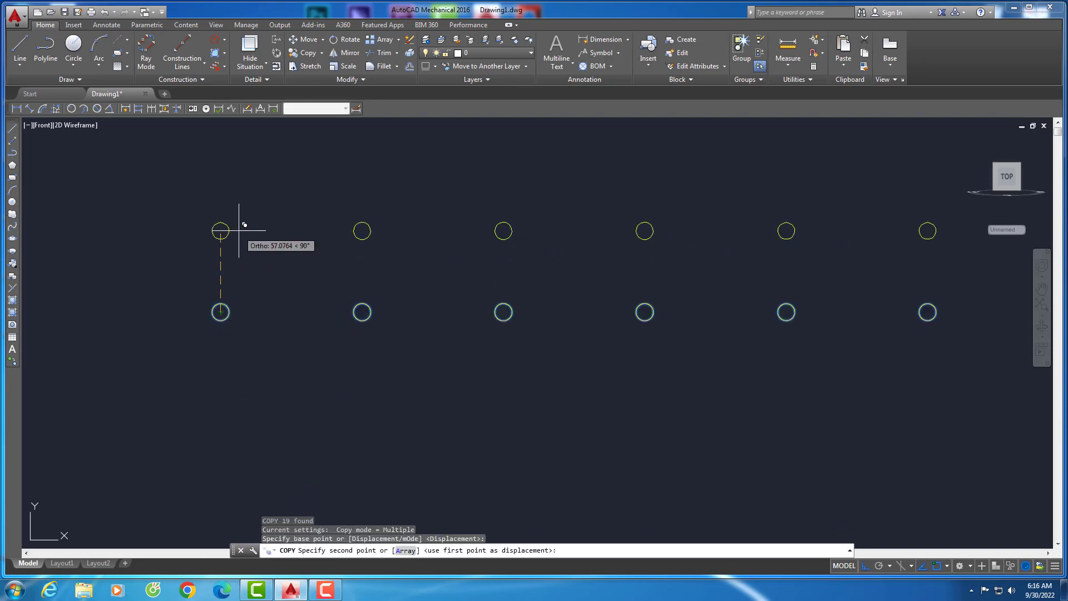
type("50")
key("Return")
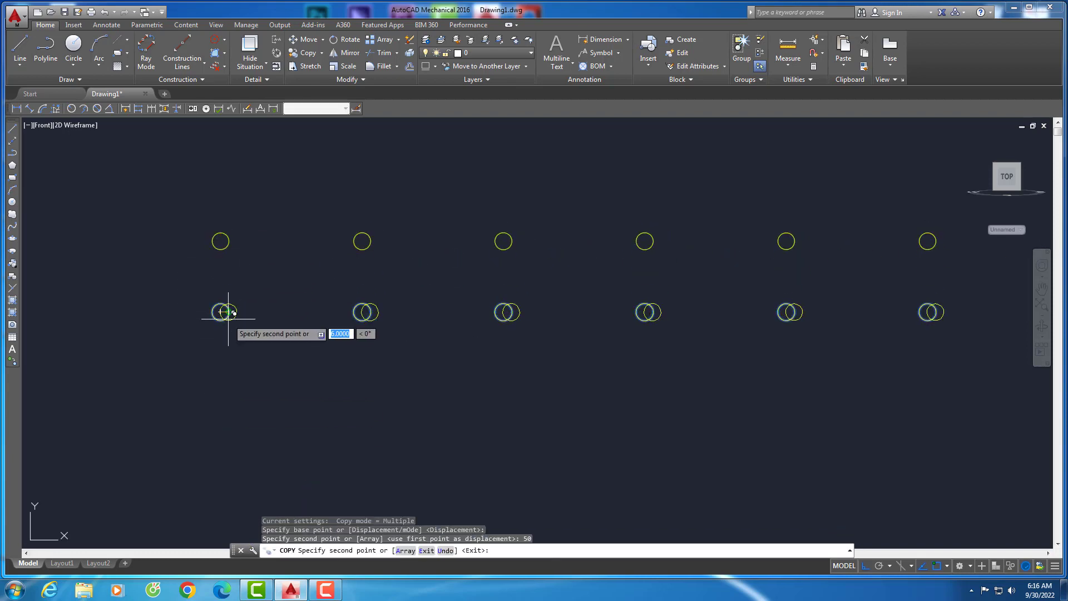
scroll(227, 310, "down", 4)
scroll(174, 351, "down", 2)
key("Return")
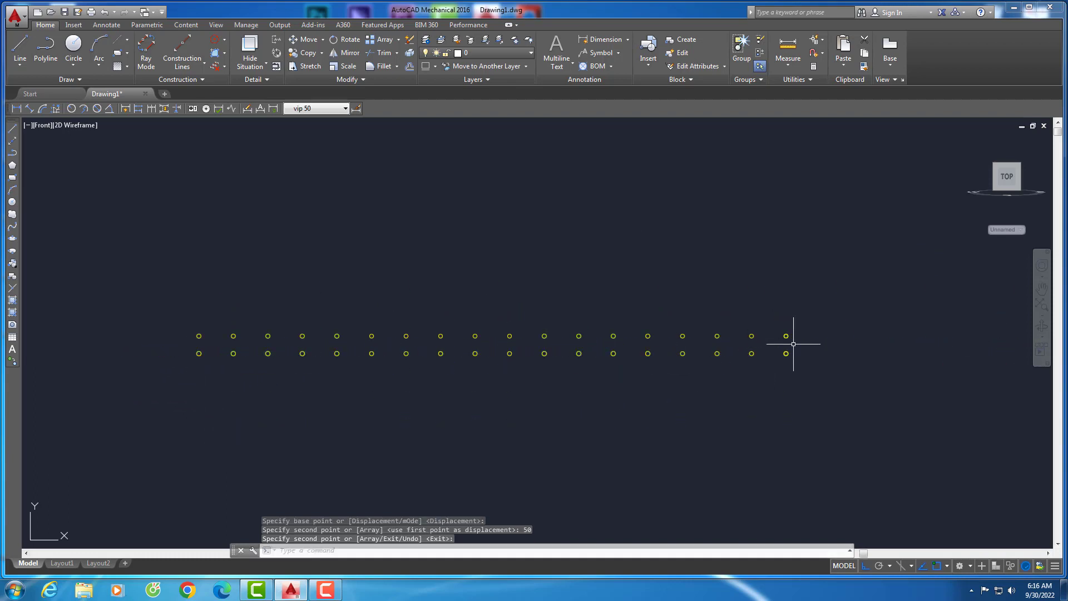
Move the top row 50 units along the beam to stagger the two rows
left_click(797, 342)
left_click(175, 300)
scroll(196, 345, "up", 5)
key("Return")
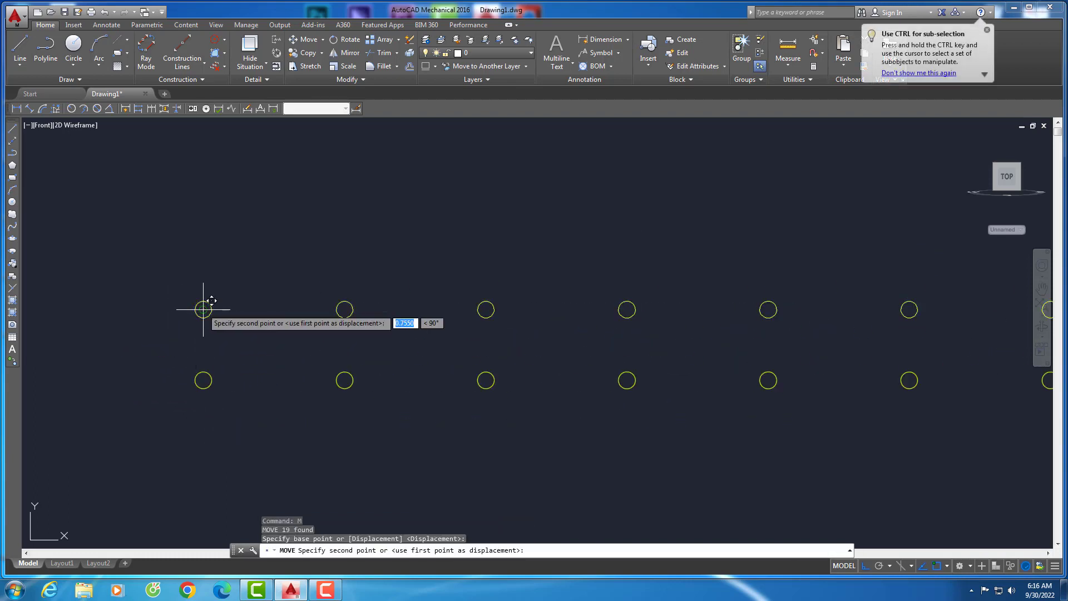
left_click(203, 309)
key("Return")
scroll(572, 286, "down", 3)
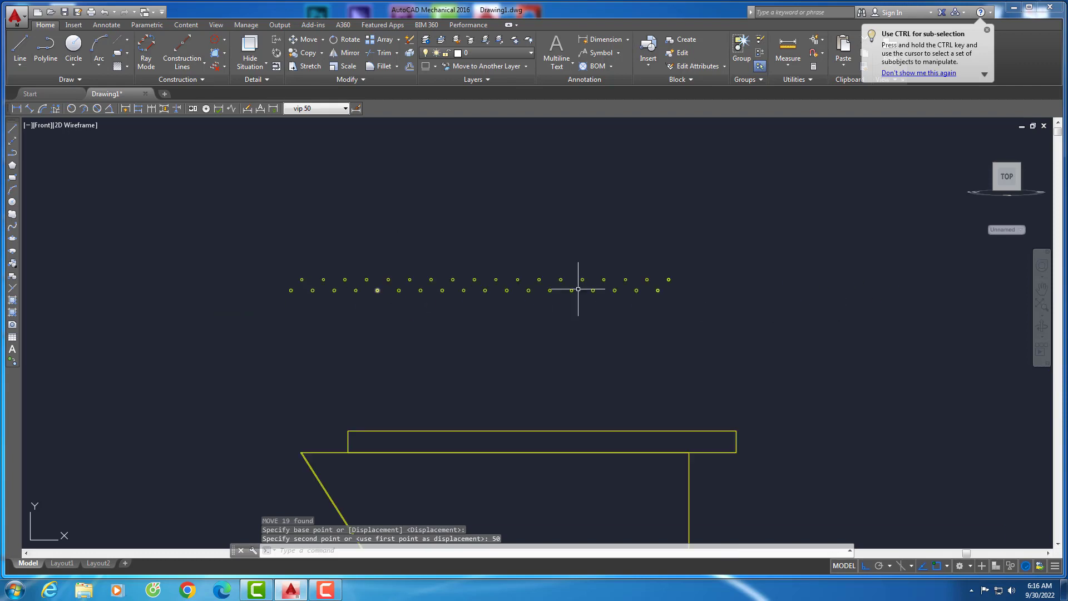
scroll(694, 286, "up", 3)
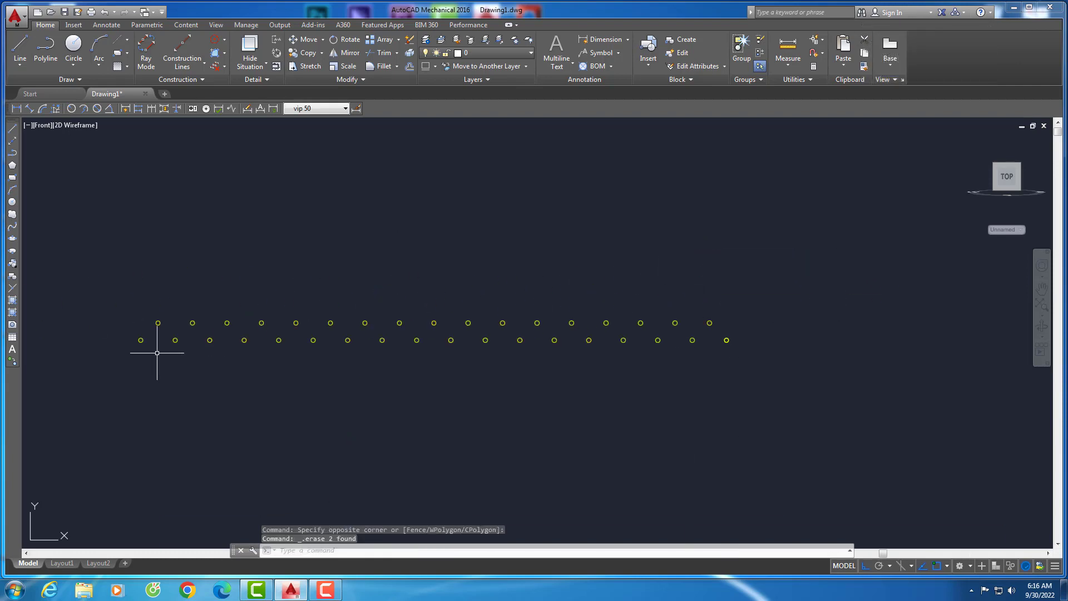
Draw a 50-unit line, then switch to the SW Isometric view
type("l")
key("Return")
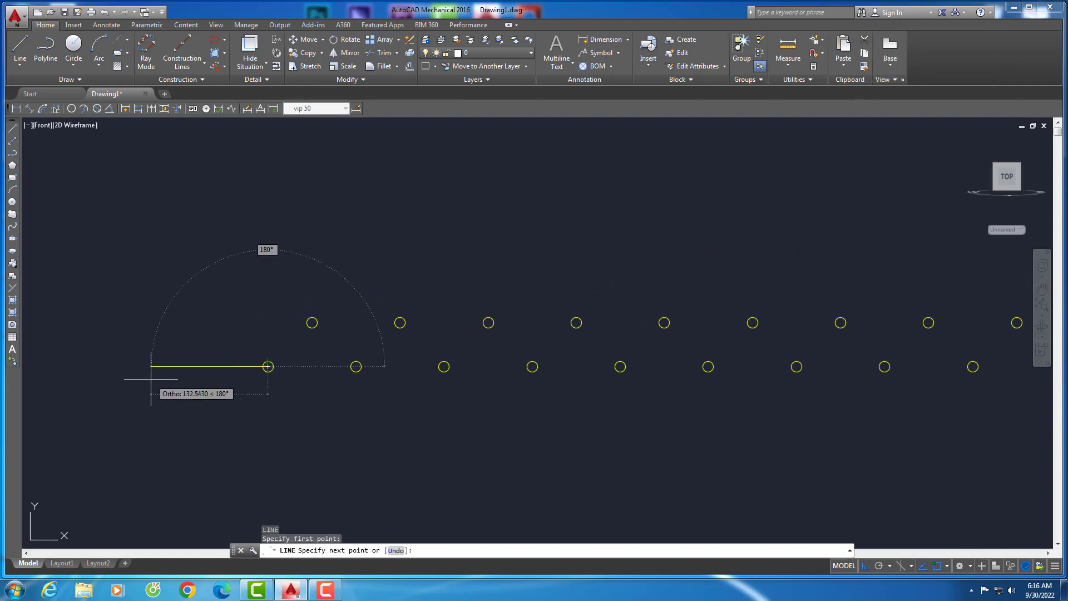
type("50")
key("Return")
key("Return")
scroll(224, 275, "down", 5)
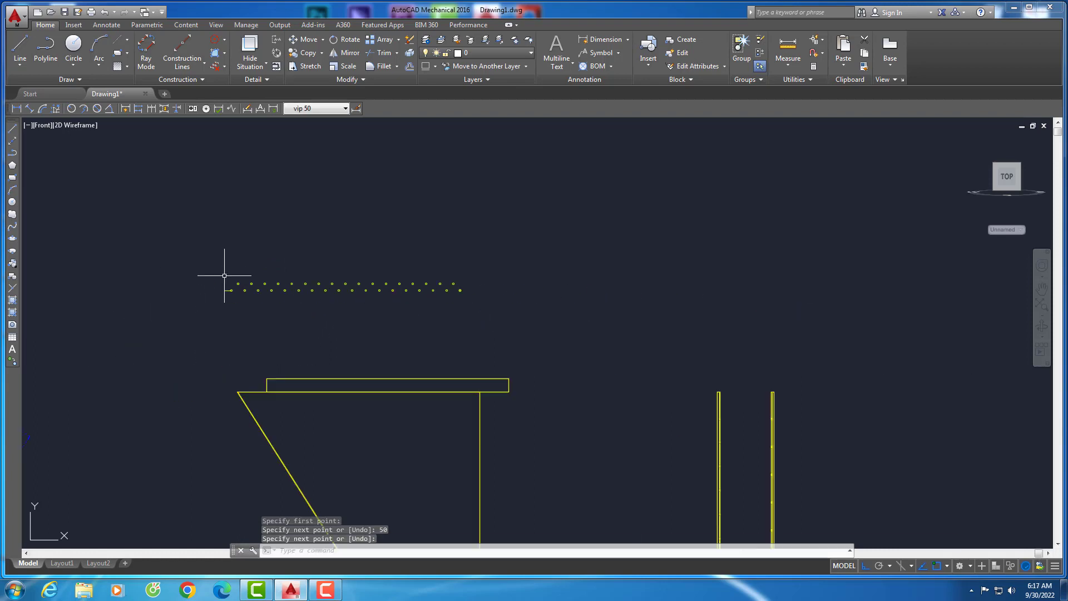
left_click(42, 126)
left_click(69, 225)
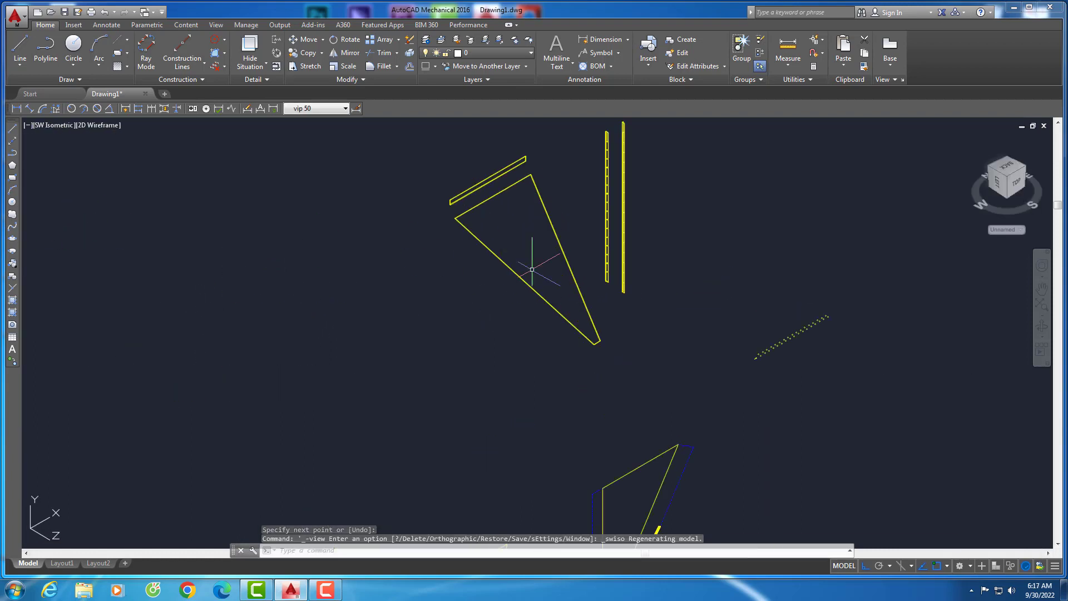
Extrude the rows of small circles 100 units into round rods
left_click(866, 440)
left_click(565, 201)
key("Escape")
scroll(649, 382, "up", 2)
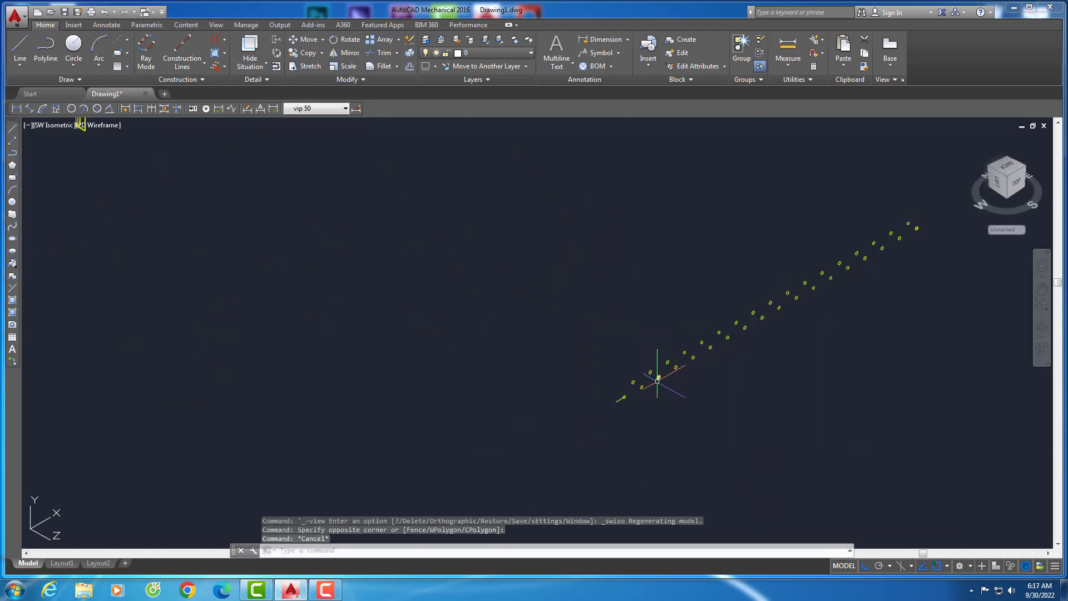
scroll(728, 424, "down", 4)
scroll(685, 334, "up", 3)
scroll(685, 358, "down", 3)
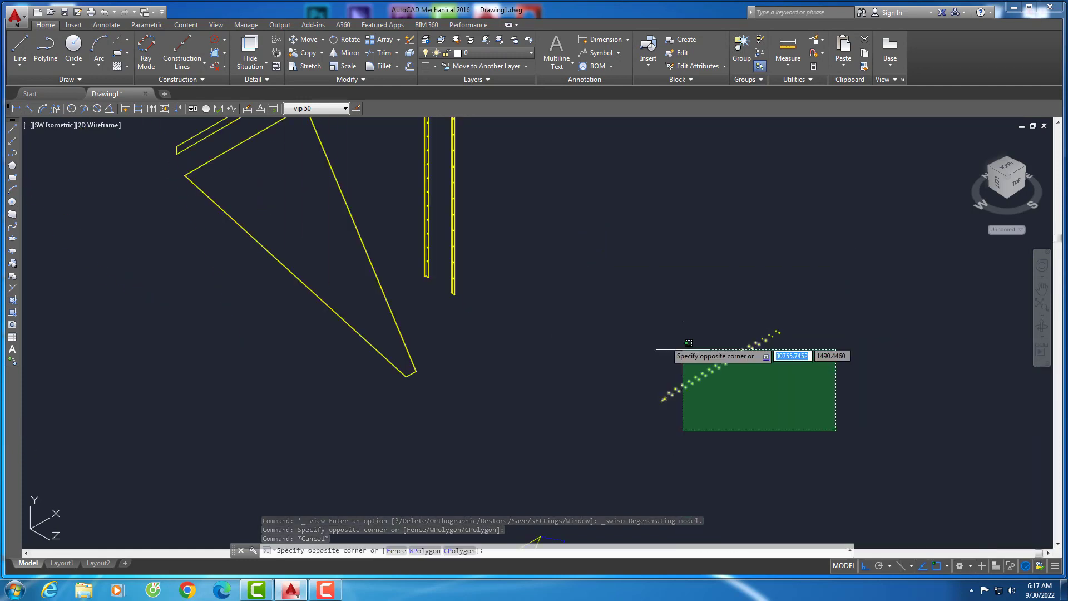
key("Escape")
scroll(645, 377, "up", 5)
scroll(607, 338, "up", 1)
scroll(603, 350, "down", 5)
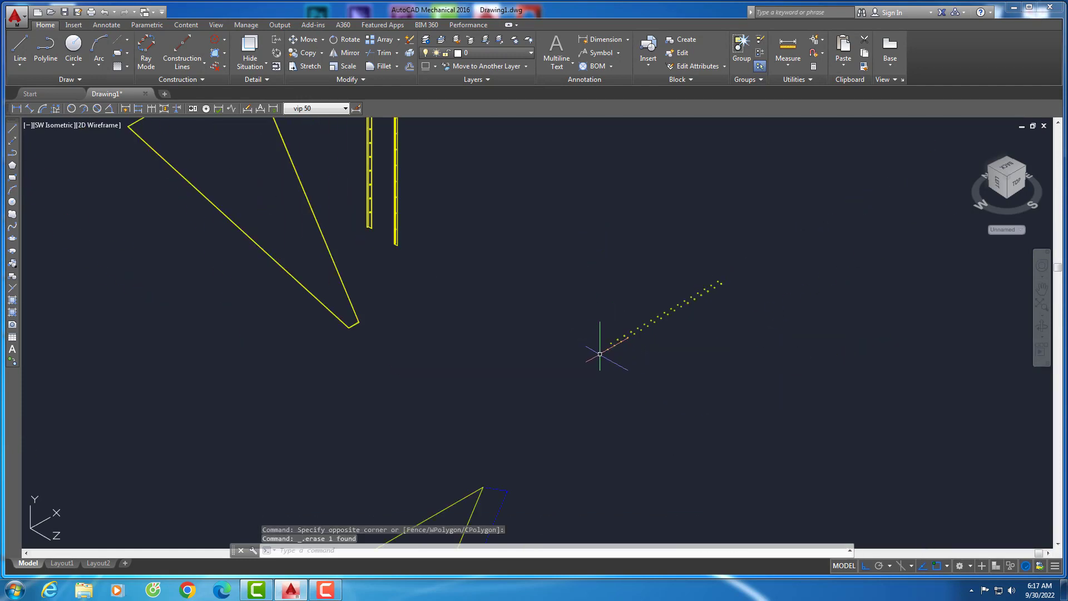
left_click(799, 386)
left_click(579, 234)
type("E")
left_click(615, 269)
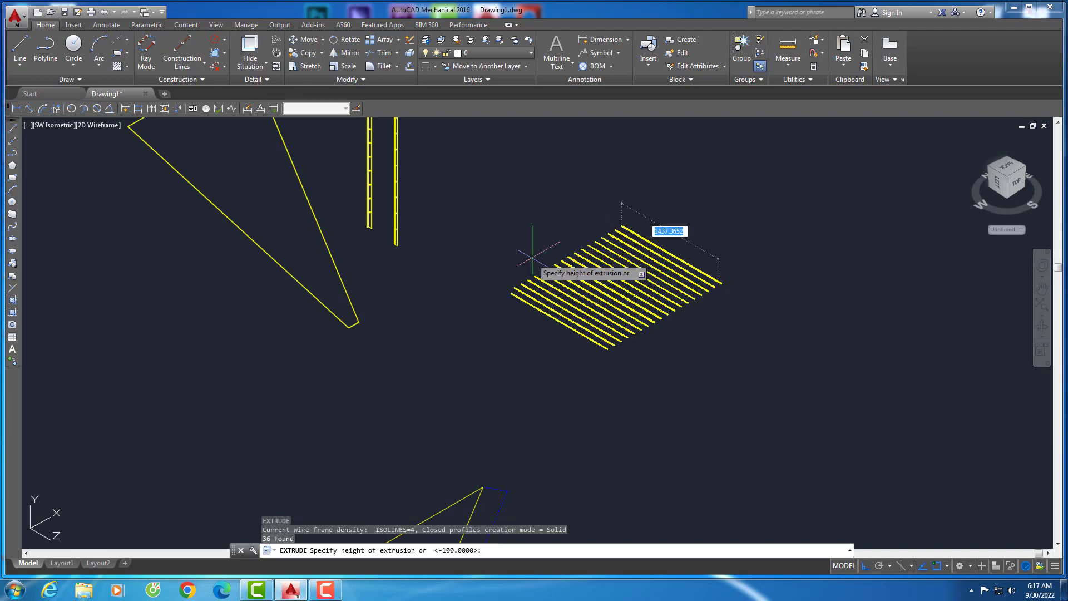
key("Return")
scroll(612, 354, "up", 5)
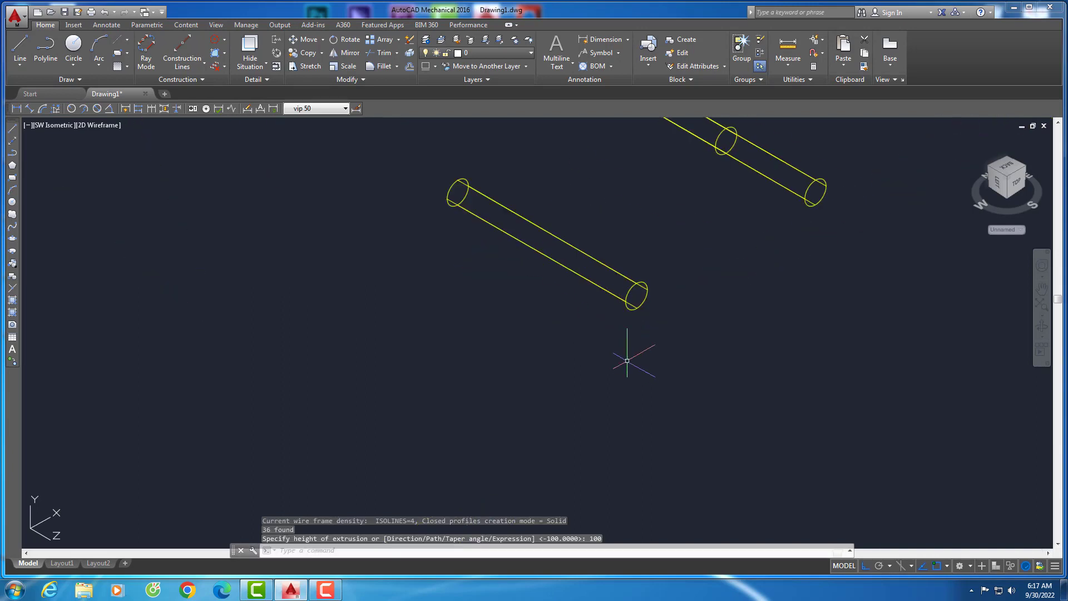
Move the rods and guide line together to the corner of the beam
type("l")
key("Return")
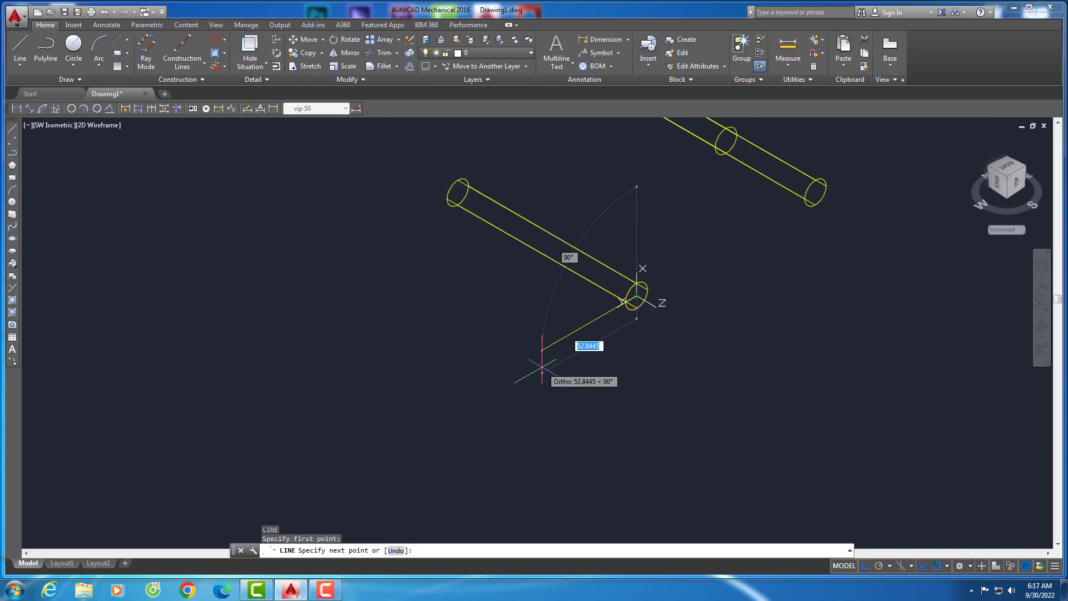
scroll(548, 366, "up", 3)
key("Escape")
left_click(829, 386)
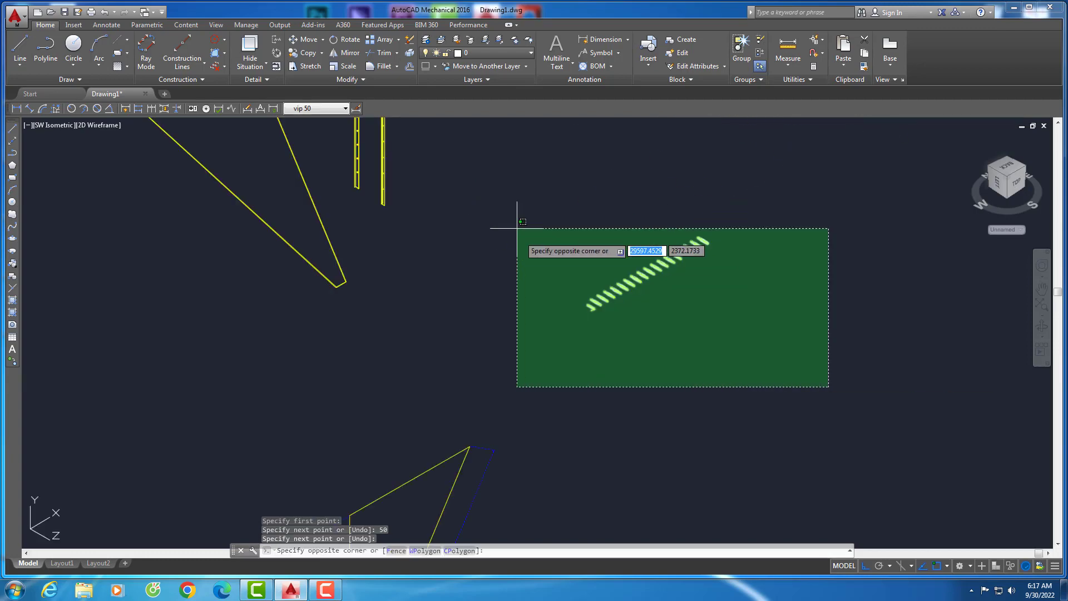
left_click(515, 227)
key("Return")
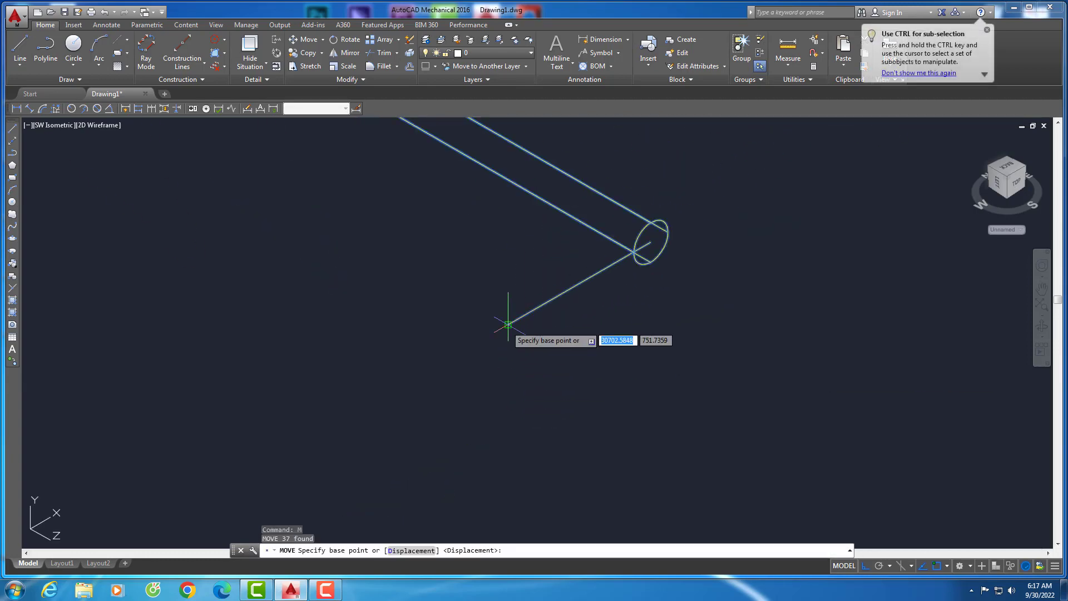
left_click(508, 322)
scroll(294, 333, "up", 3)
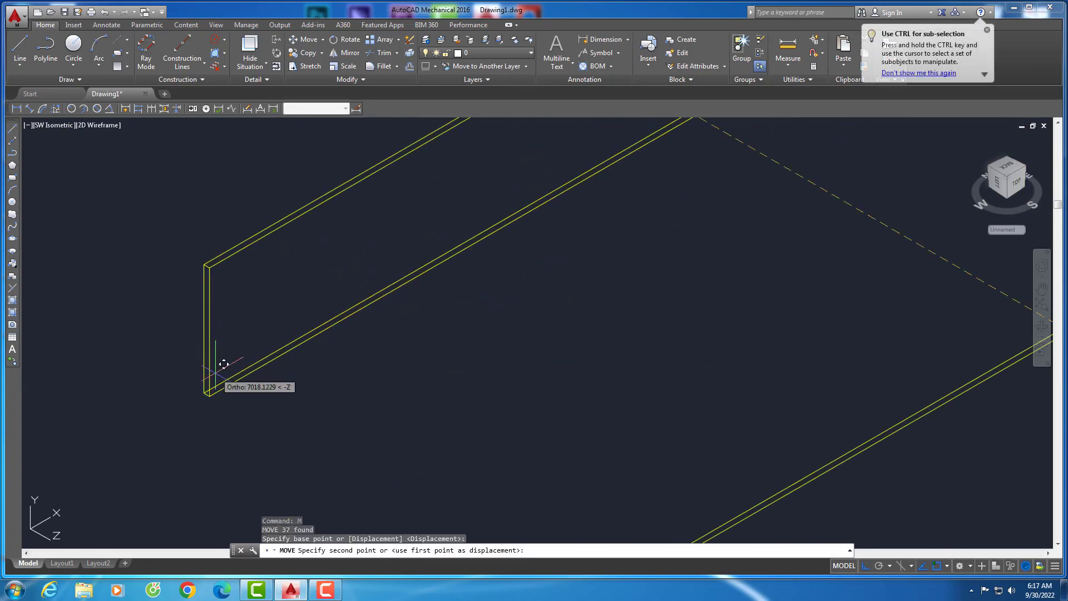
scroll(222, 363, "down", 1)
scroll(217, 353, "down", 1)
scroll(179, 348, "down", 2)
scroll(209, 348, "down", 3)
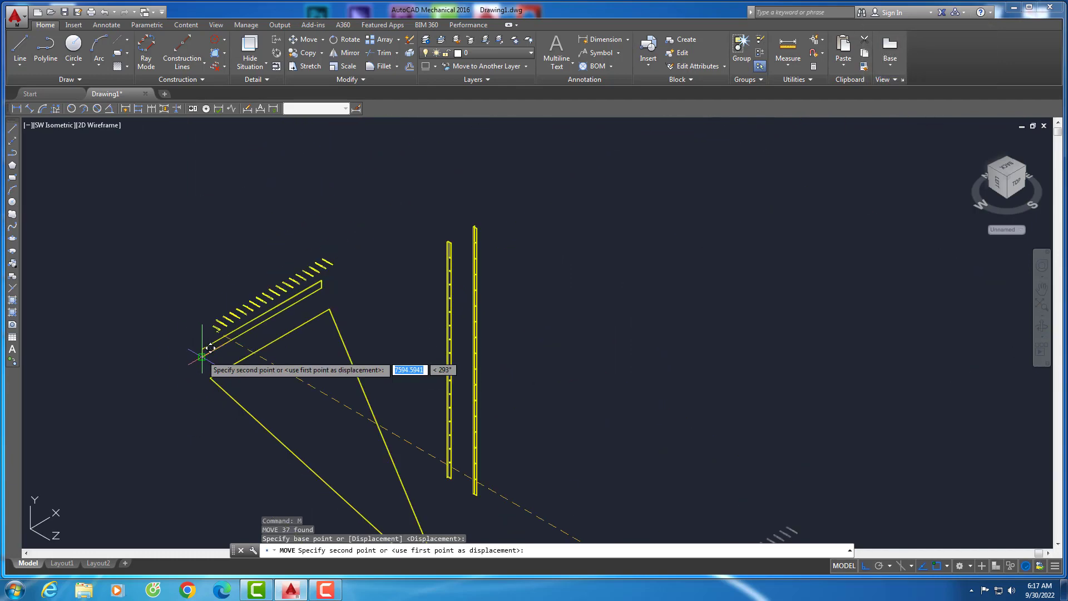
scroll(206, 346, "up", 2)
scroll(203, 344, "down", 1)
left_click(203, 345)
scroll(215, 369, "up", 2)
scroll(241, 382, "up", 1)
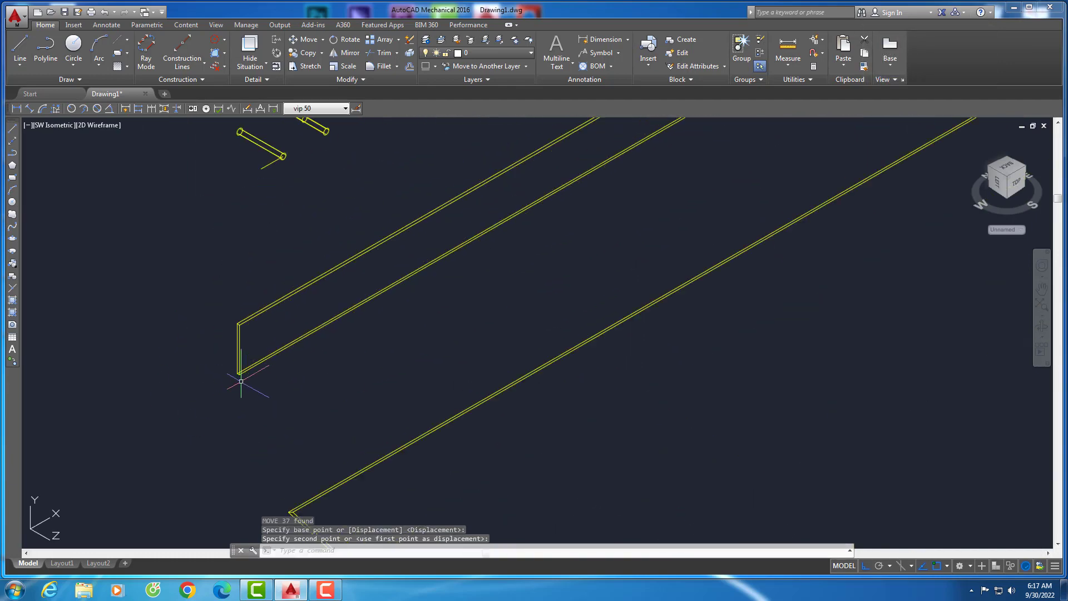
scroll(241, 382, "down", 2)
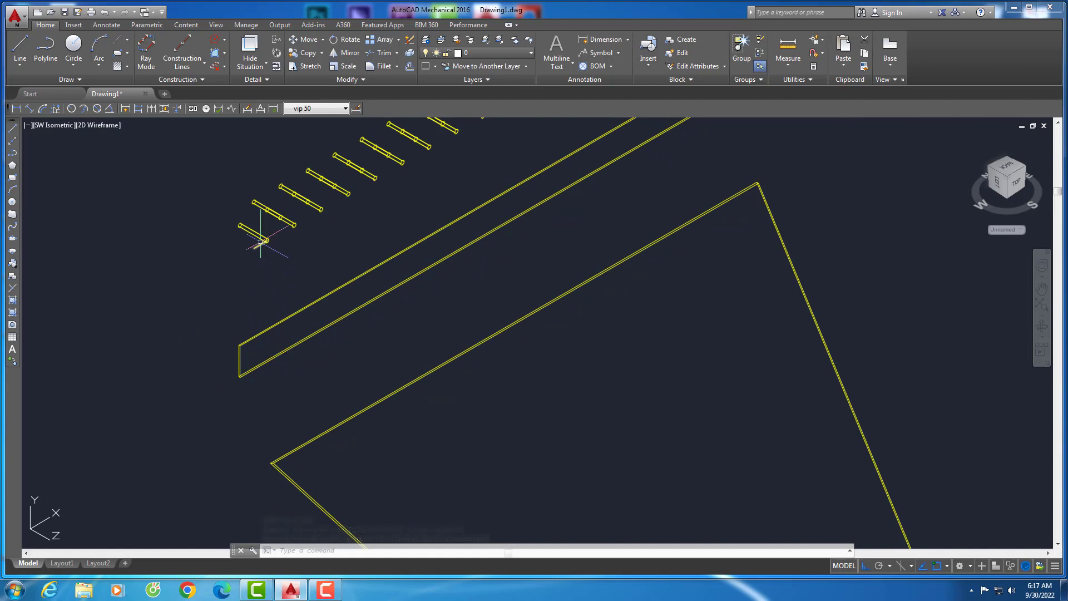
scroll(260, 241, "up", 4)
Draw another guide line and select it for removal
key("l")
key("Return")
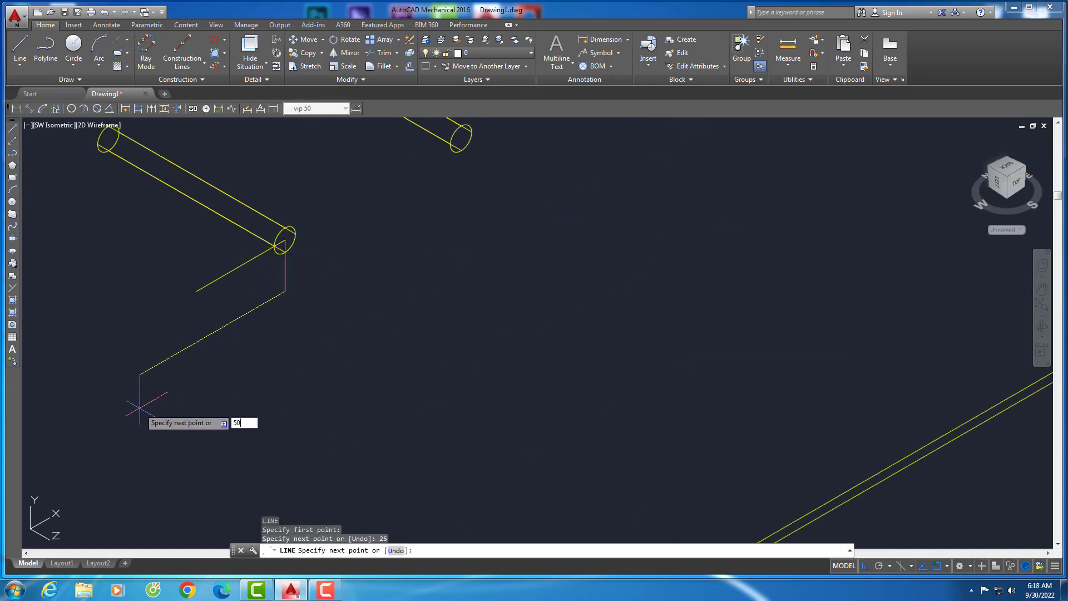
key("Return")
scroll(367, 394, "down", 3)
left_click(250, 279)
scroll(294, 320, "up", 2)
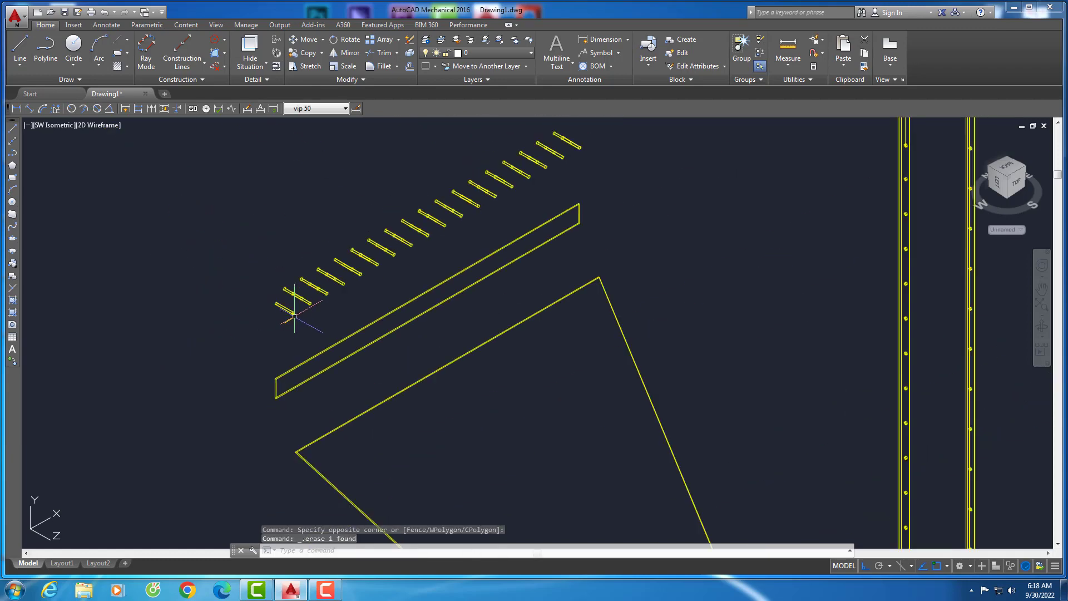
Move the top beam down onto the row of rods
middle_click_drag(413, 284, 385, 346)
left_click(248, 457)
scroll(248, 458, "up", 4)
scroll(239, 440, "up", 2)
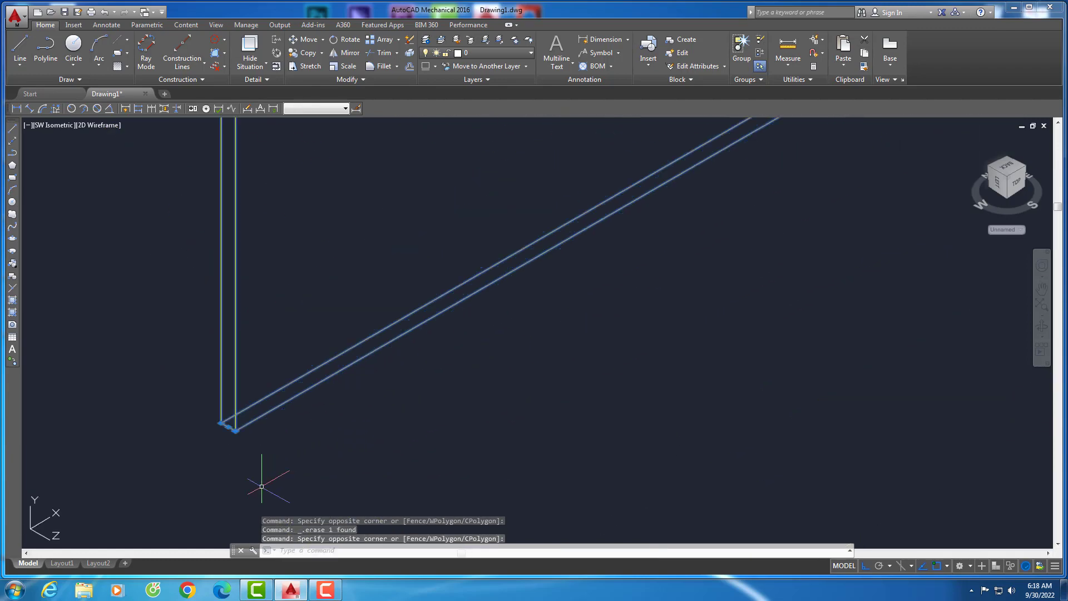
key("m")
key("Return")
left_click(234, 429)
scroll(278, 239, "down", 3)
scroll(250, 220, "up", 3)
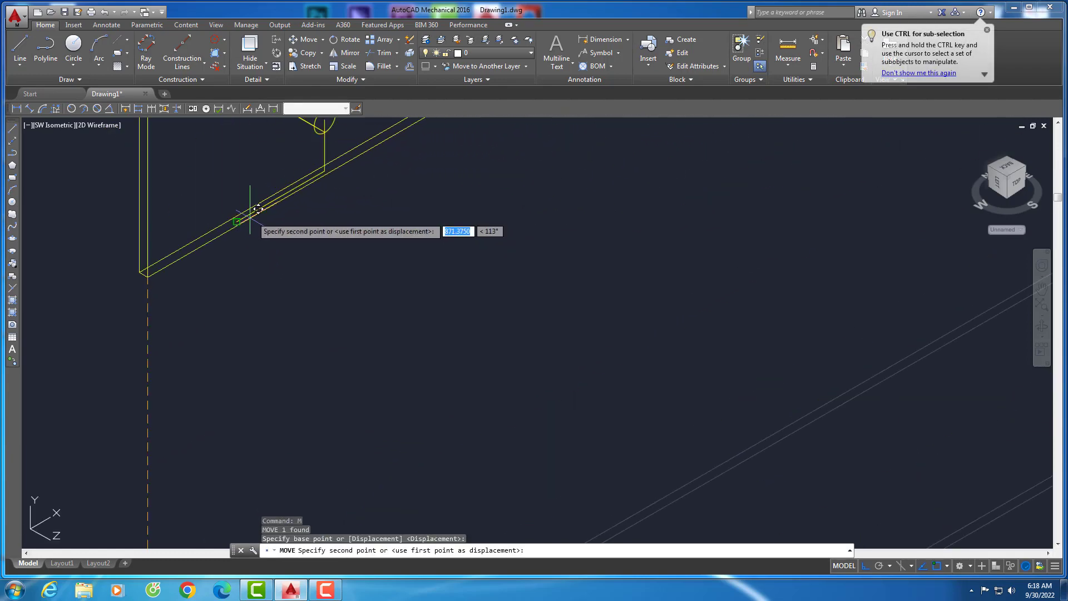
left_click(240, 217)
scroll(267, 319, "down", 2)
scroll(365, 238, "up", 3)
scroll(365, 239, "down", 3)
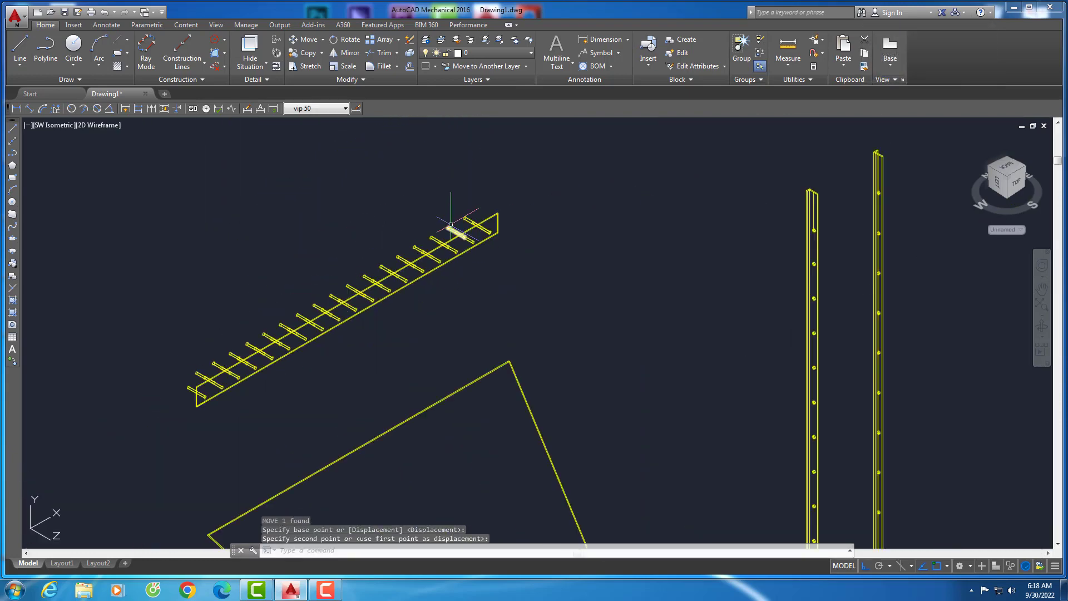
scroll(278, 212, "down", 2)
Check the rod and beam alignment in the Front view
left_click(58, 126)
left_click(85, 204)
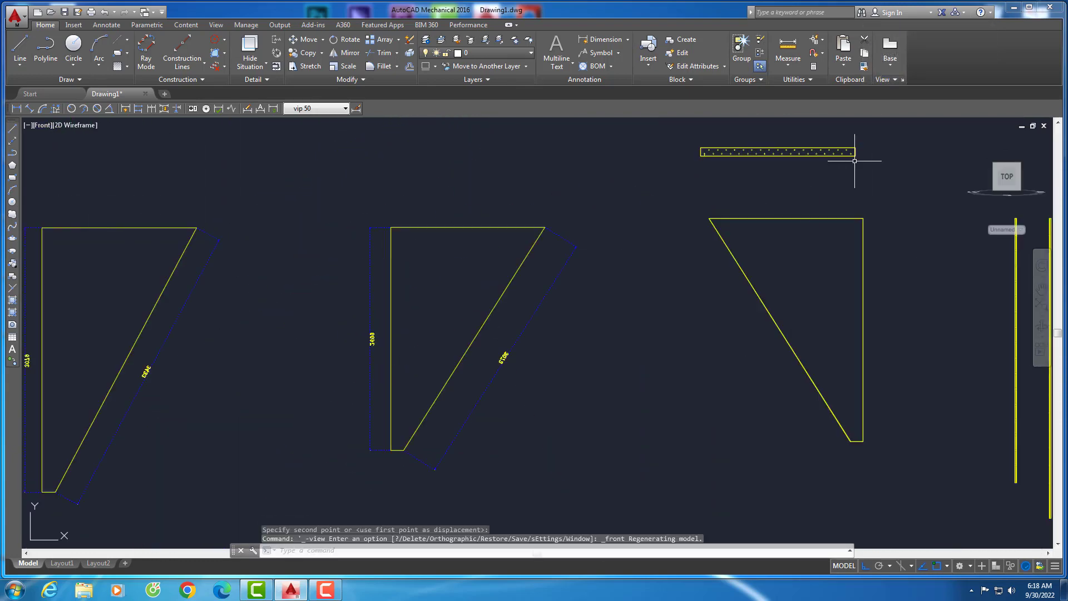
scroll(855, 162, "up", 5)
scroll(303, 244, "down", 2)
scroll(388, 271, "up", 2)
scroll(388, 271, "down", 4)
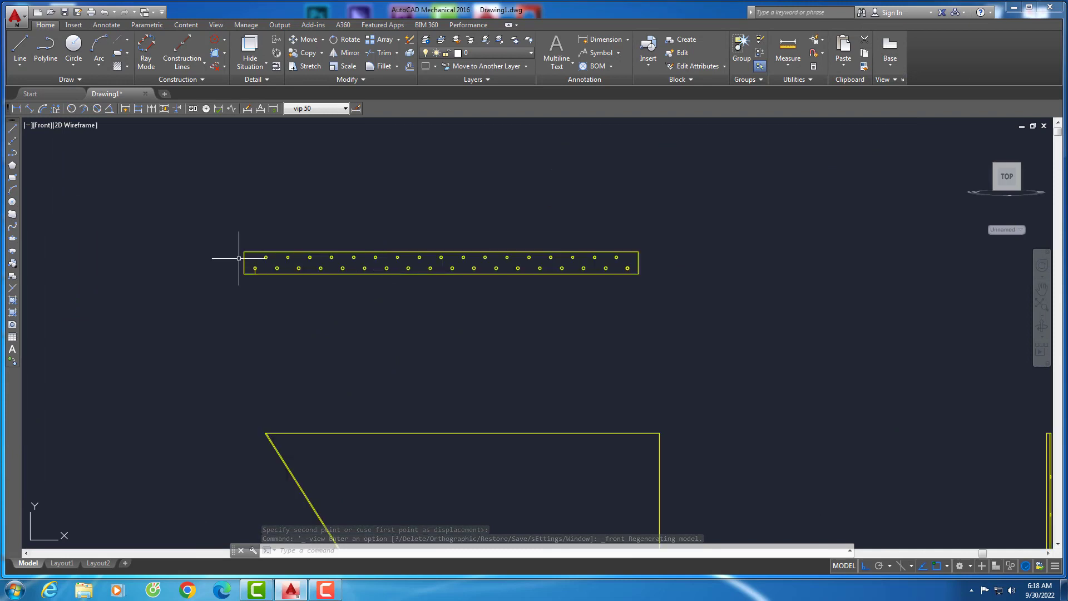
left_click(21, 111)
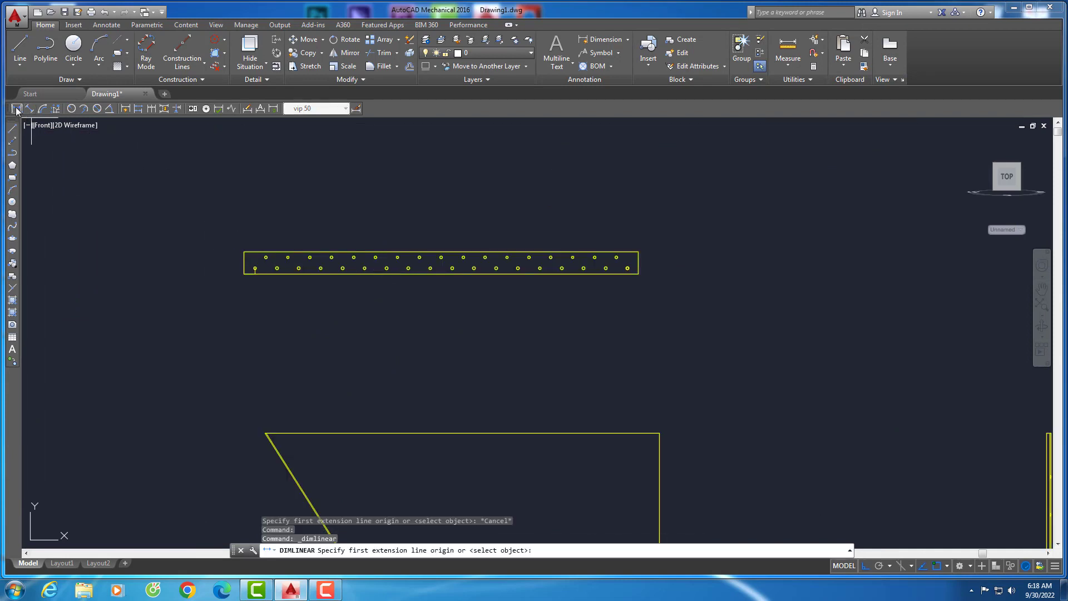
key("Escape")
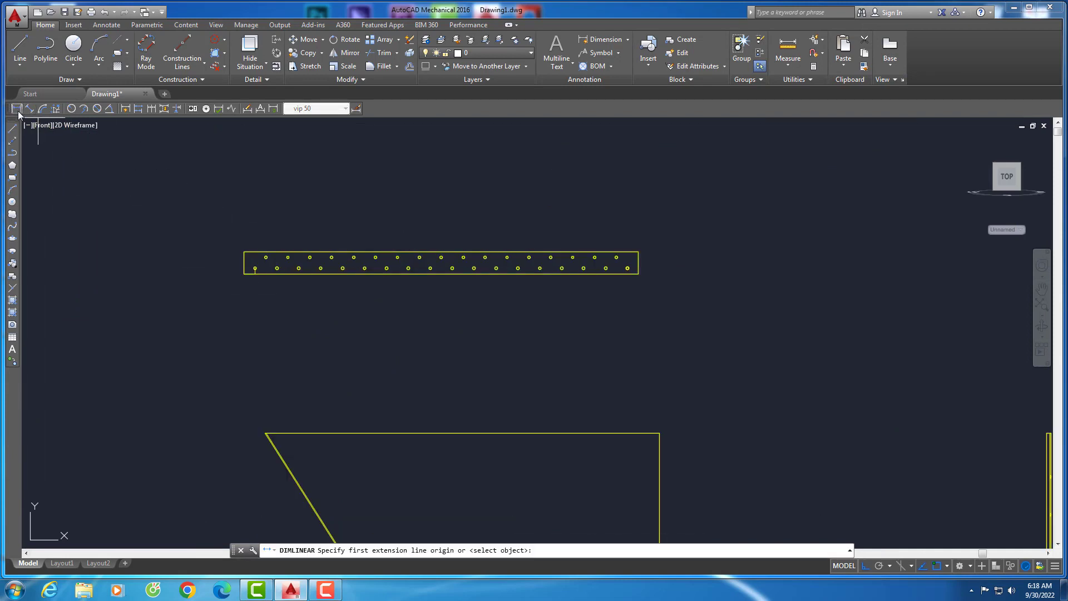
Return to SW Isometric and subtract all the rods from the top beam
left_click(47, 125)
left_click(137, 229)
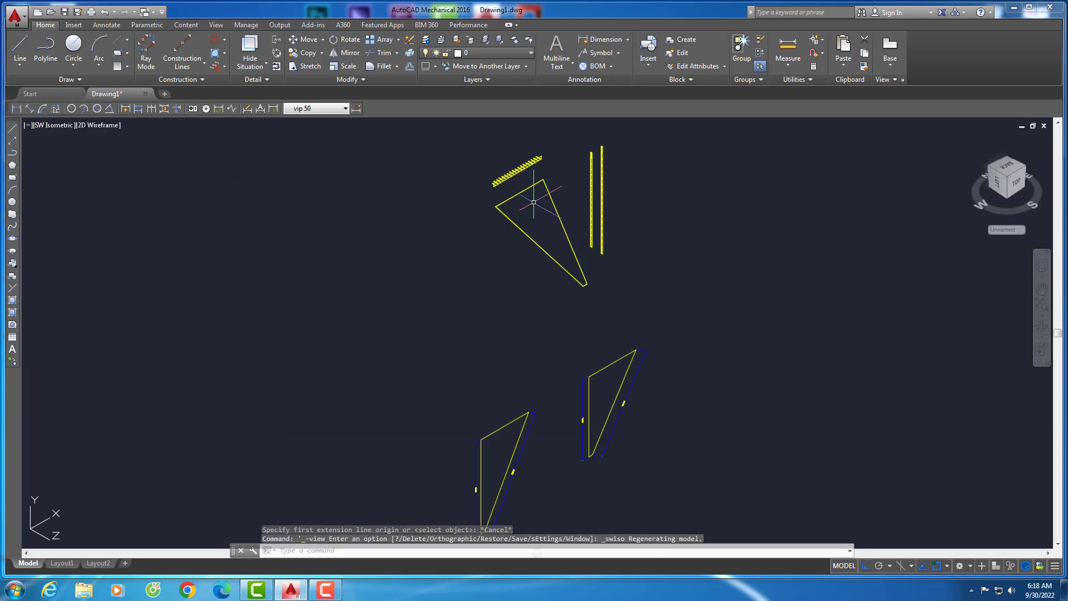
scroll(533, 202, "up", 5)
scroll(410, 362, "up", 3)
middle_click_drag(410, 362, 391, 447)
type("u")
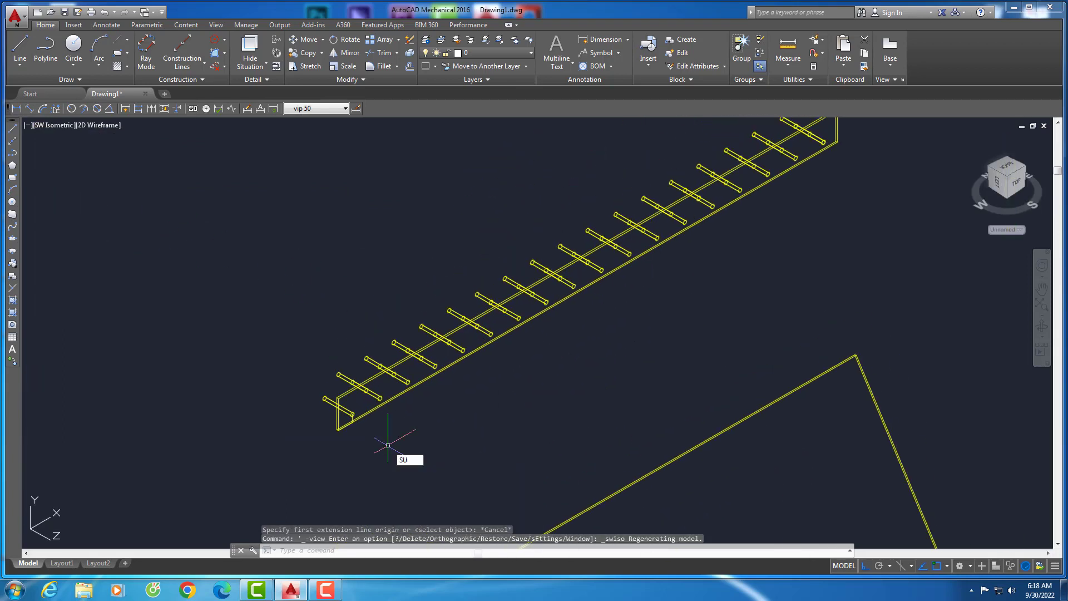
key("Return")
left_click(363, 425)
scroll(365, 429, "down", 3)
key("Return")
left_click(447, 447)
left_click(318, 374)
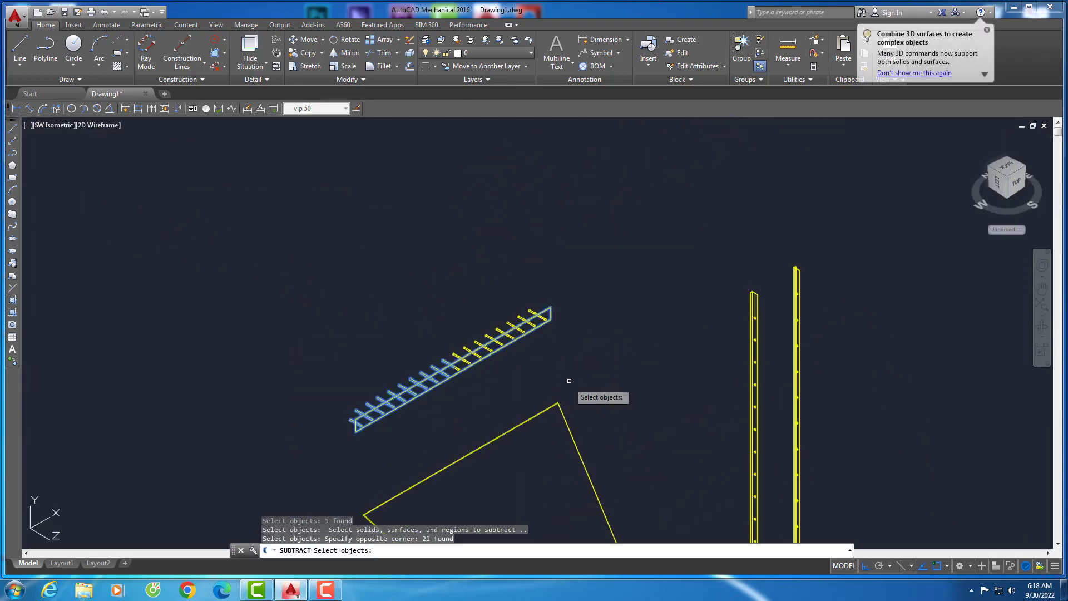
left_click(573, 374)
left_click(429, 286)
Set the visual style to Conceptual and erase the stray line under the holes
scroll(373, 417, "up", 5)
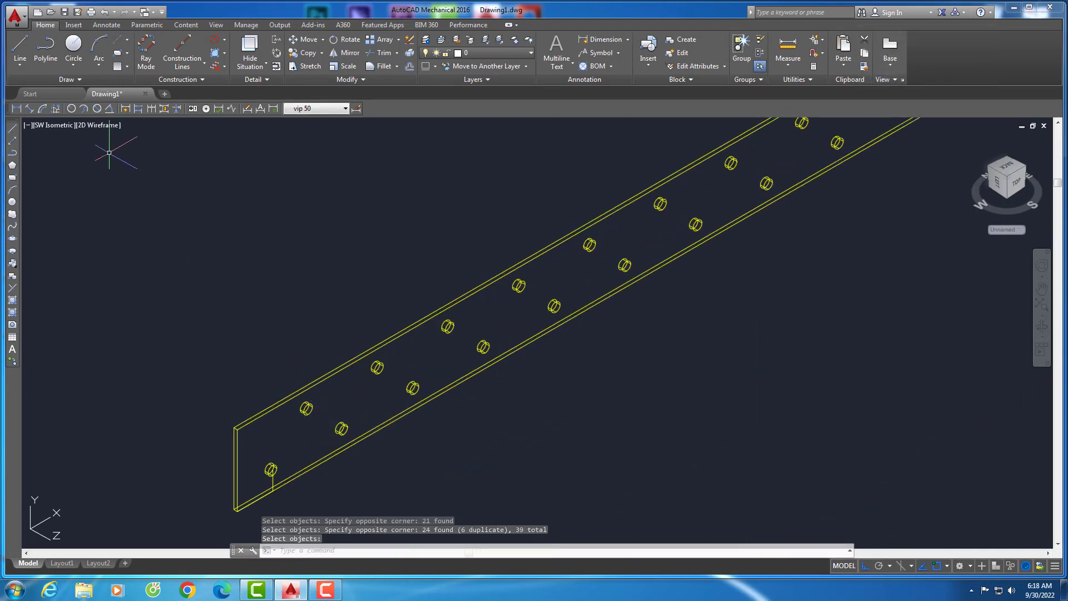
left_click(100, 125)
left_click(134, 158)
scroll(444, 350, "up", 3)
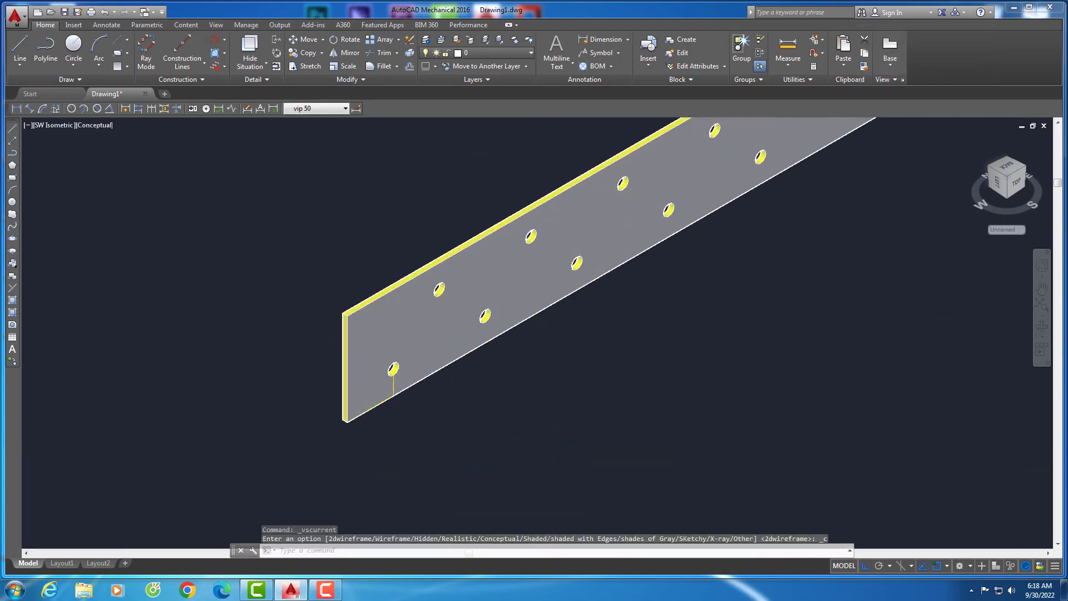
left_click(396, 376)
key("Delete")
scroll(440, 351, "down", 2)
scroll(450, 379, "down", 4)
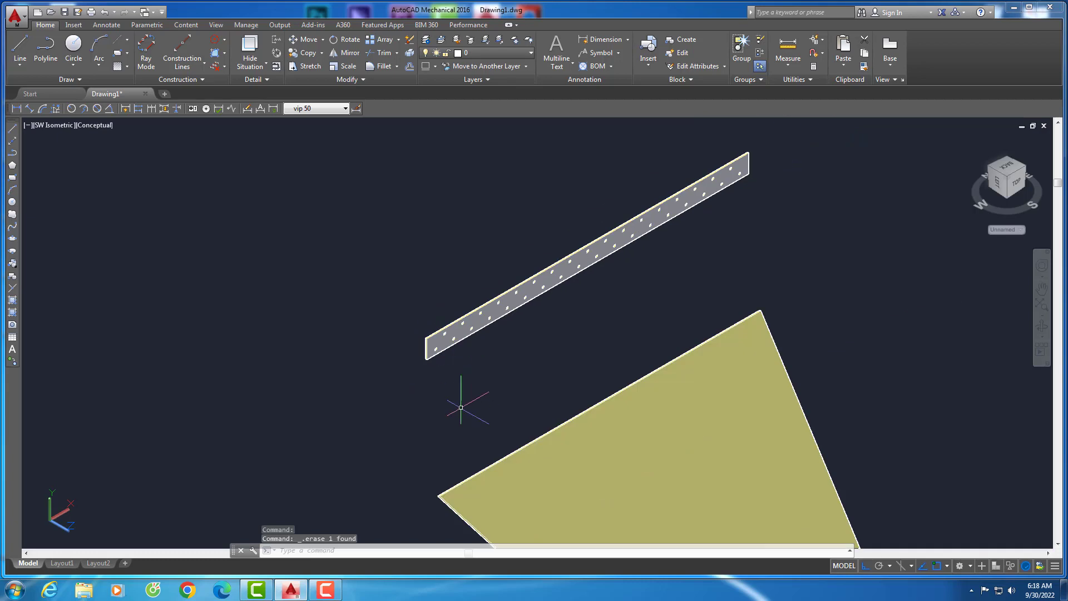
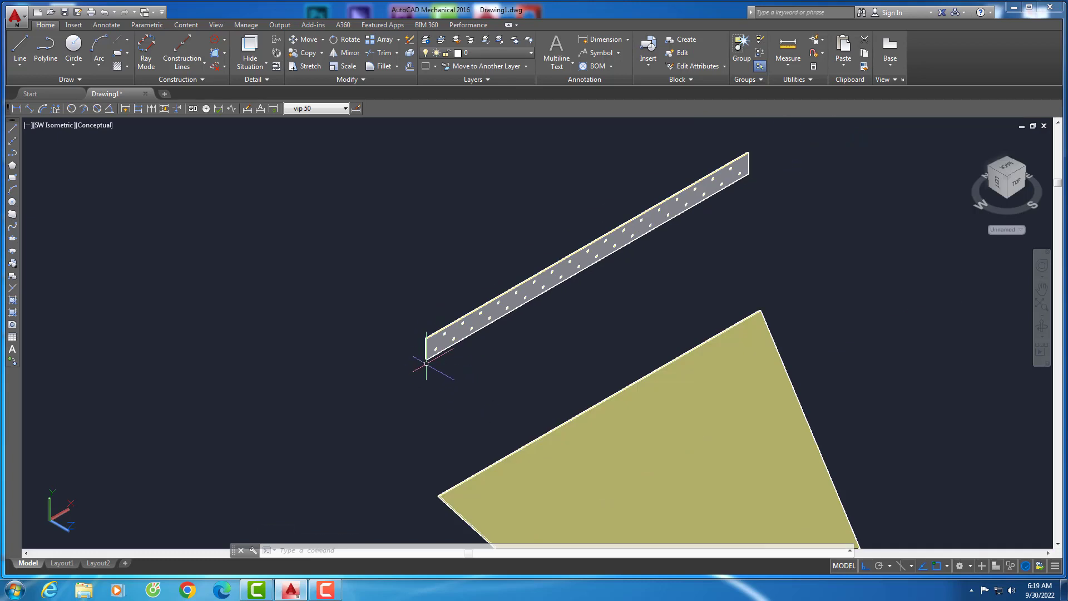
Move the perforated strip from its lower corner onto the olive triangular plate's corner
scroll(446, 361, "up", 5)
key("ctrl+a")
scroll(378, 312, "up", 4)
type("m")
key("Return")
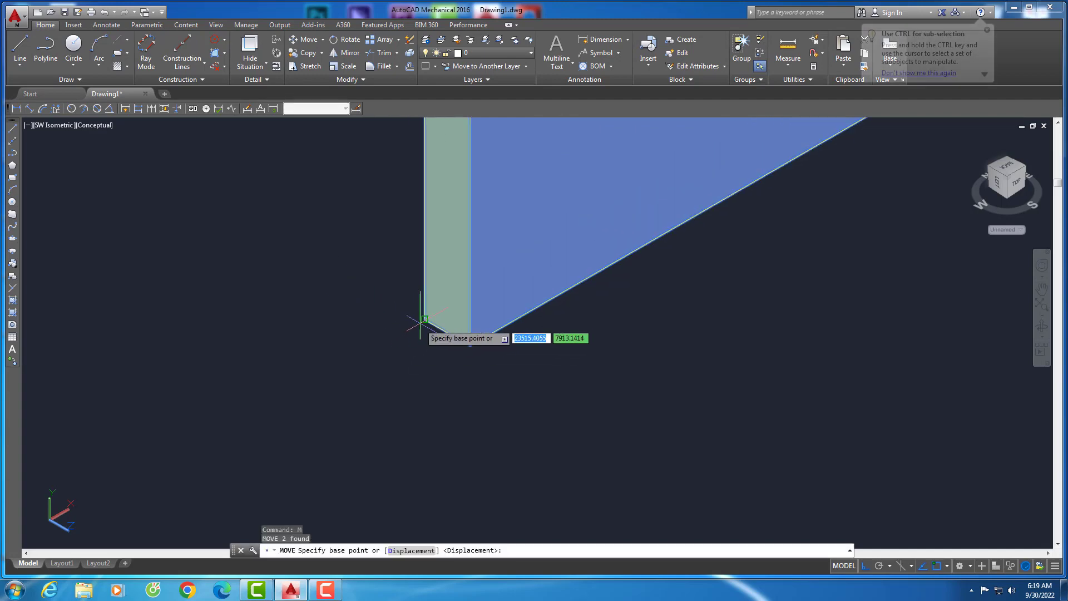
left_click(424, 319)
scroll(394, 240, "down", 3)
scroll(394, 306, "down", 2)
scroll(394, 305, "up", 3)
scroll(343, 338, "up", 2)
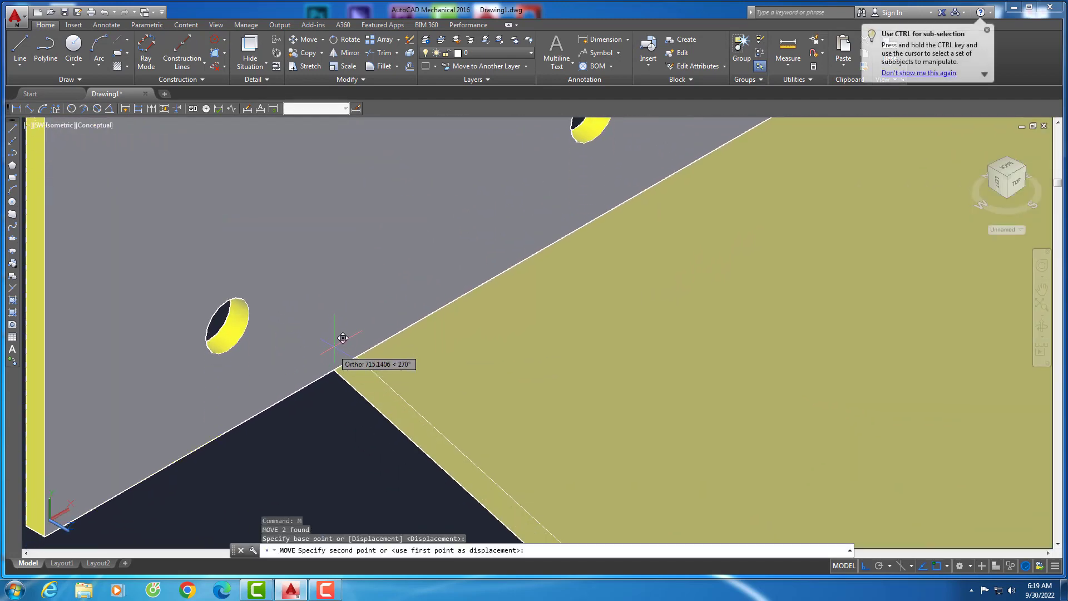
left_click(281, 323)
scroll(281, 323, "down", 1)
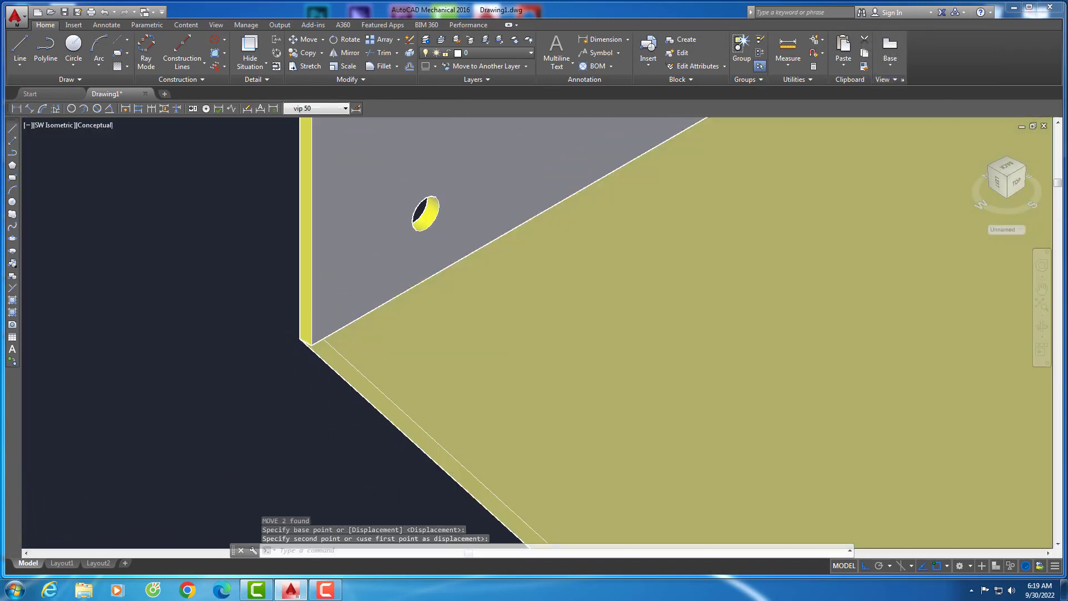
scroll(613, 334, "down", 3)
Orbit the model to view the plate and strip from above
left_click(1042, 327)
mouse_move(835, 333)
left_mouse_down()
mouse_move(569, 339)
mouse_move(750, 322)
mouse_move(613, 353)
mouse_move(463, 336)
mouse_move(413, 305)
mouse_move(414, 329)
left_mouse_up()
scroll(412, 305, "up", 3)
scroll(398, 310, "down", 3)
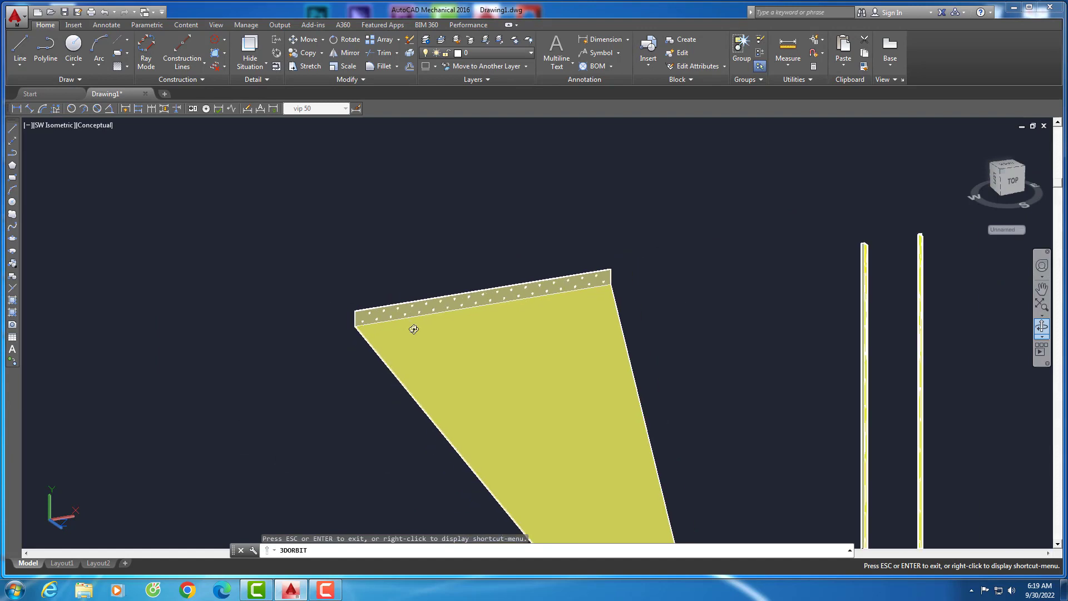
key("Escape")
Switch the display to 2D Wireframe and the SW Isometric view
left_click(93, 124)
left_click(114, 145)
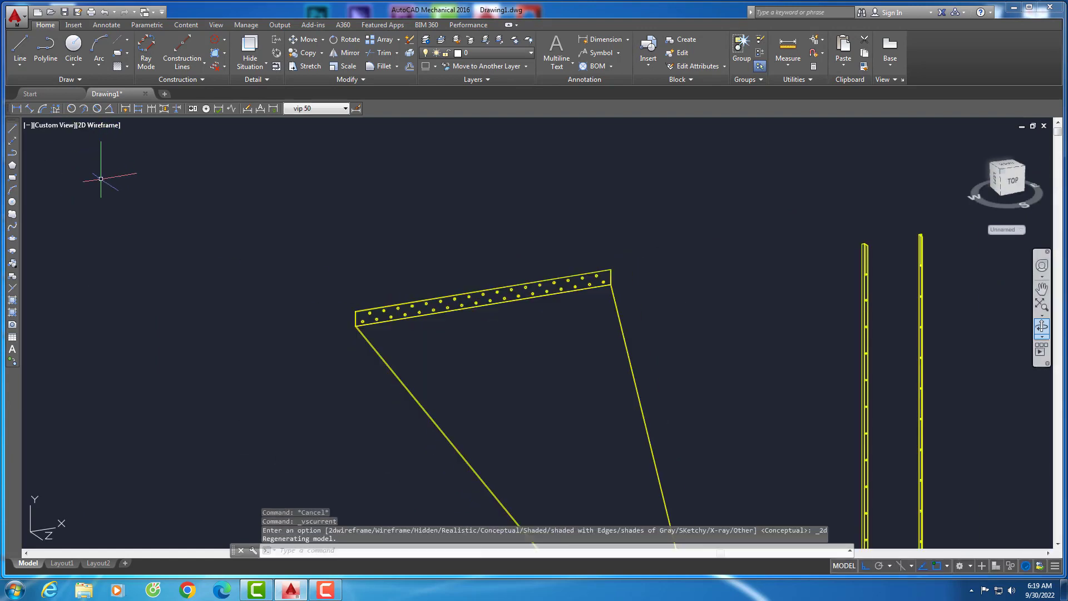
left_click(49, 126)
left_click(83, 240)
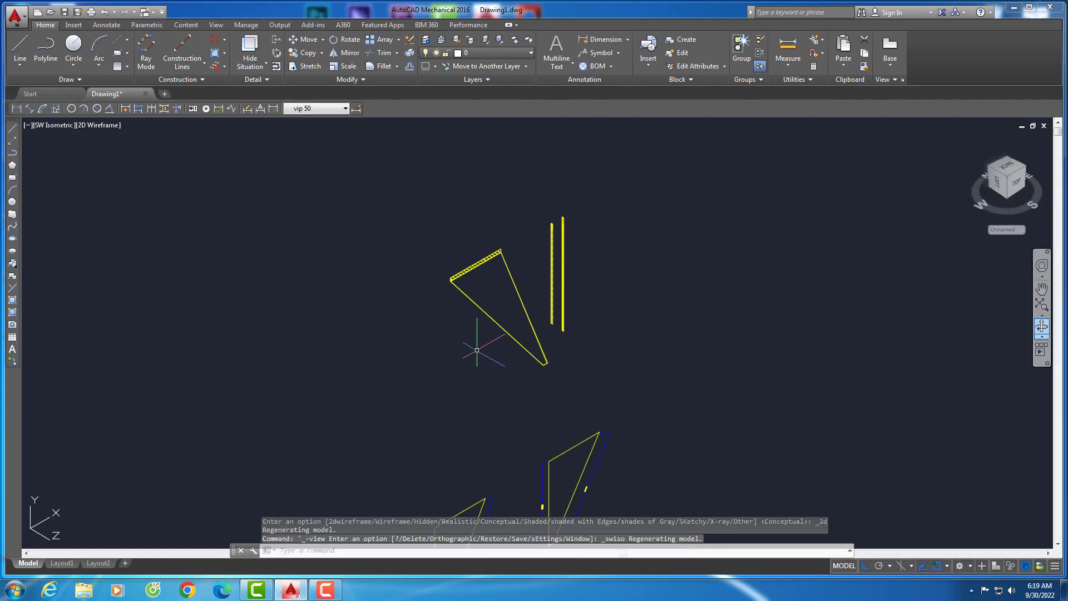
Select the left vertical bar and begin a move, then abandon it
scroll(547, 222, "up", 6)
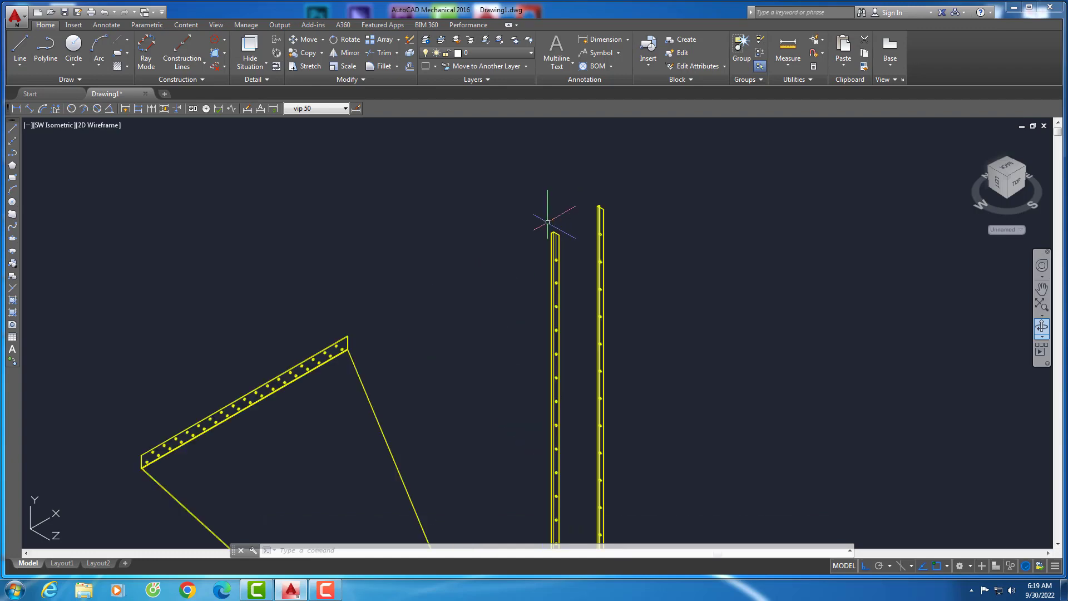
scroll(548, 222, "up", 4)
left_click(577, 245)
scroll(573, 248, "up", 5)
type("m")
key("Return")
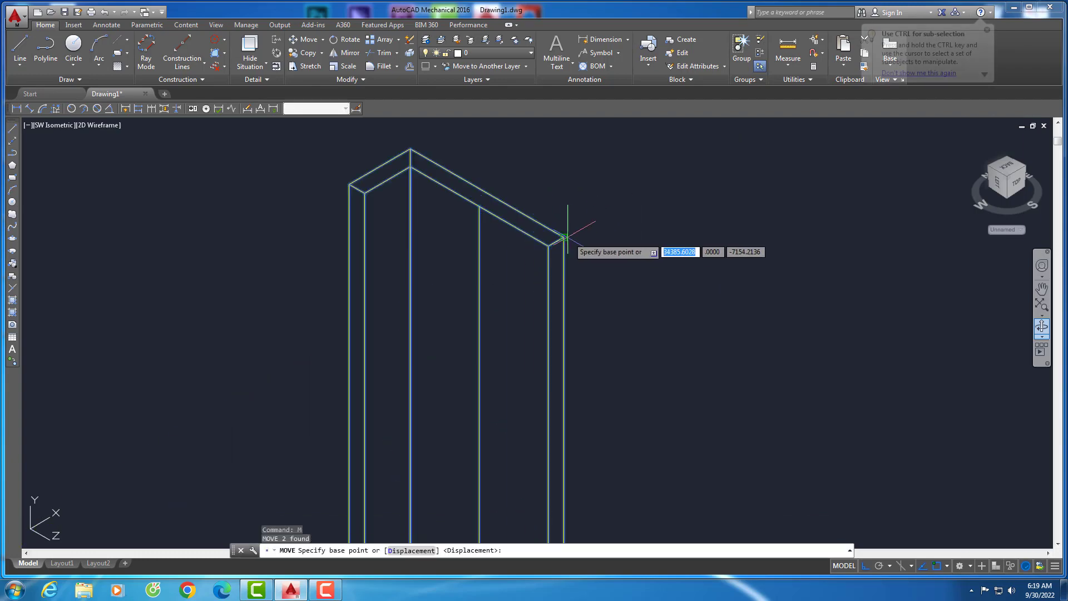
left_click(565, 238)
scroll(553, 209, "down", 5)
scroll(475, 219, "down", 3)
scroll(449, 239, "up", 5)
scroll(424, 223, "up", 3)
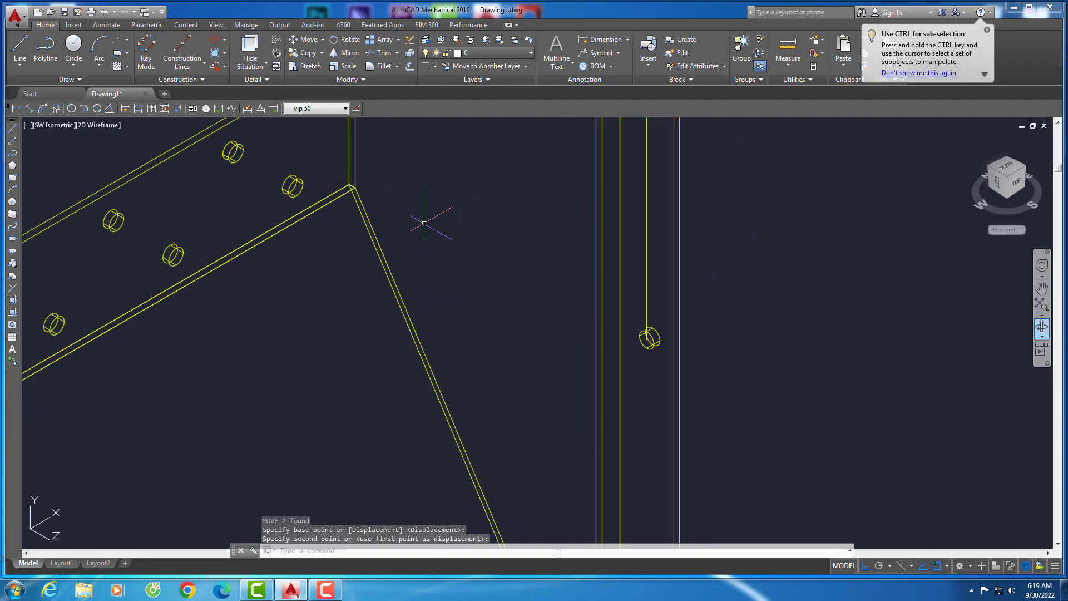
scroll(424, 223, "down", 3)
key("Escape")
Try aligning the vertical bar to the triangle's corners, then cancel the failed alignment
type("al")
key("Return")
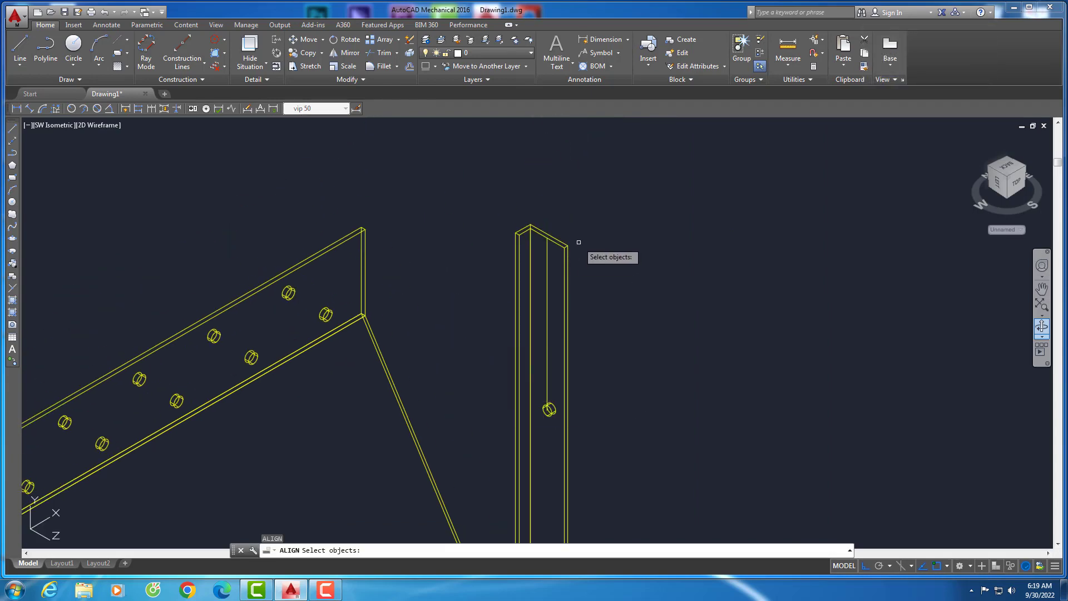
left_click_drag(578, 242, 543, 266)
key("Return")
left_click(560, 238)
scroll(227, 354, "up", 5)
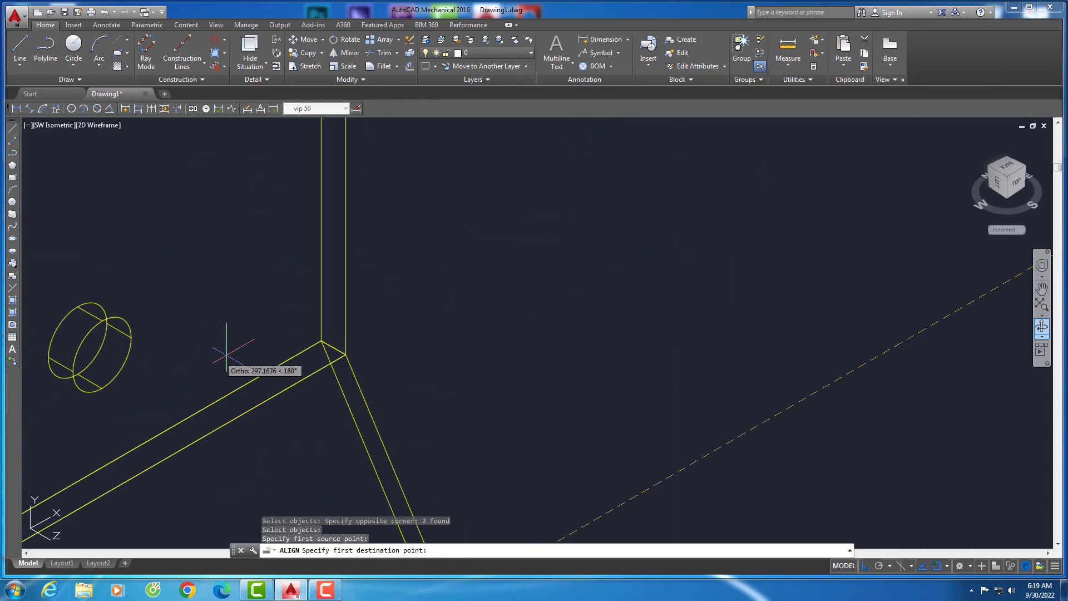
left_click(321, 340)
scroll(327, 239, "down", 3)
scroll(327, 334, "down", 3)
scroll(382, 232, "up", 5)
scroll(323, 276, "up", 3)
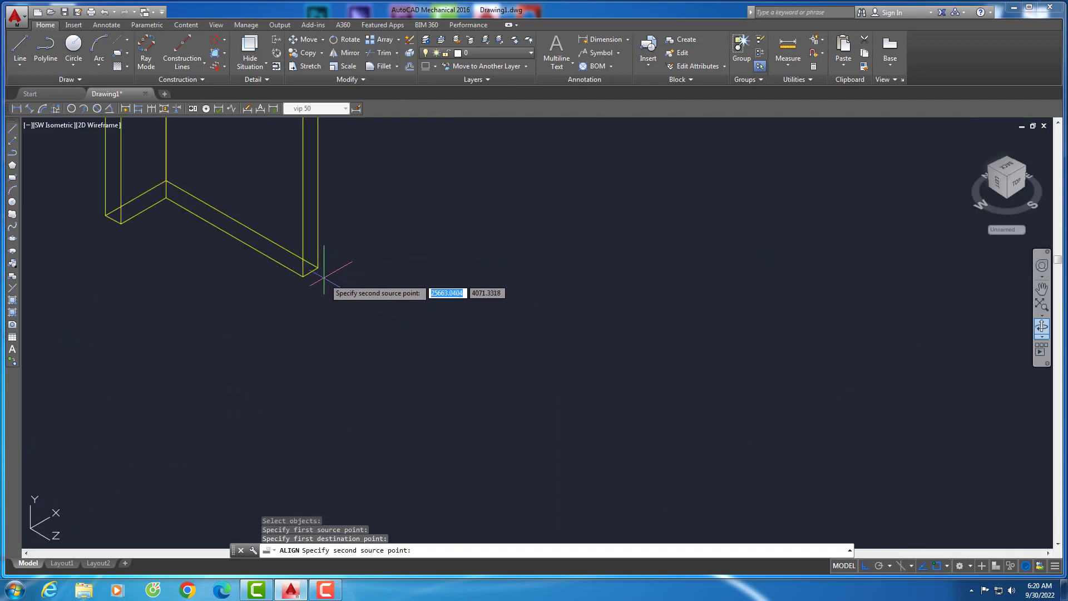
scroll(390, 295, "down", 3)
scroll(567, 280, "up", 3)
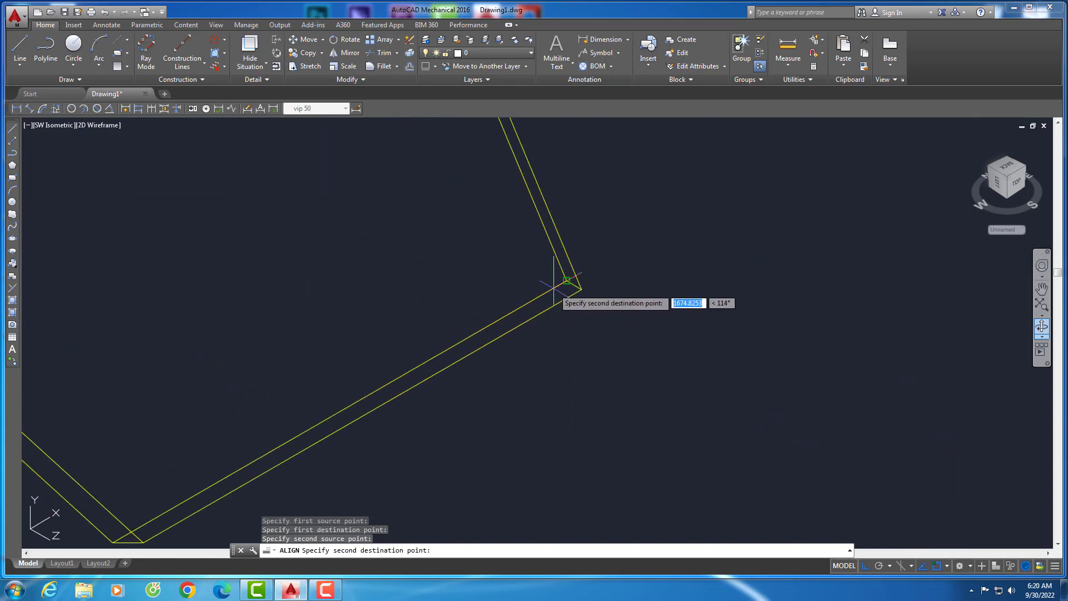
left_click(566, 280)
scroll(462, 287, "down", 3)
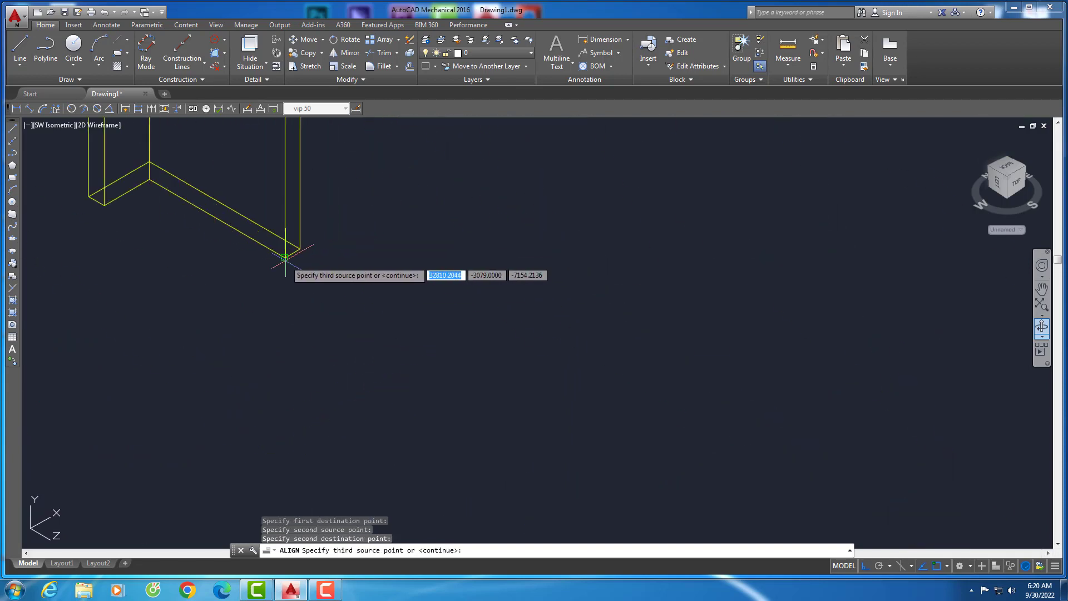
scroll(294, 245, "up", 3)
left_click(294, 245)
scroll(298, 238, "down", 3)
scroll(453, 282, "up", 3)
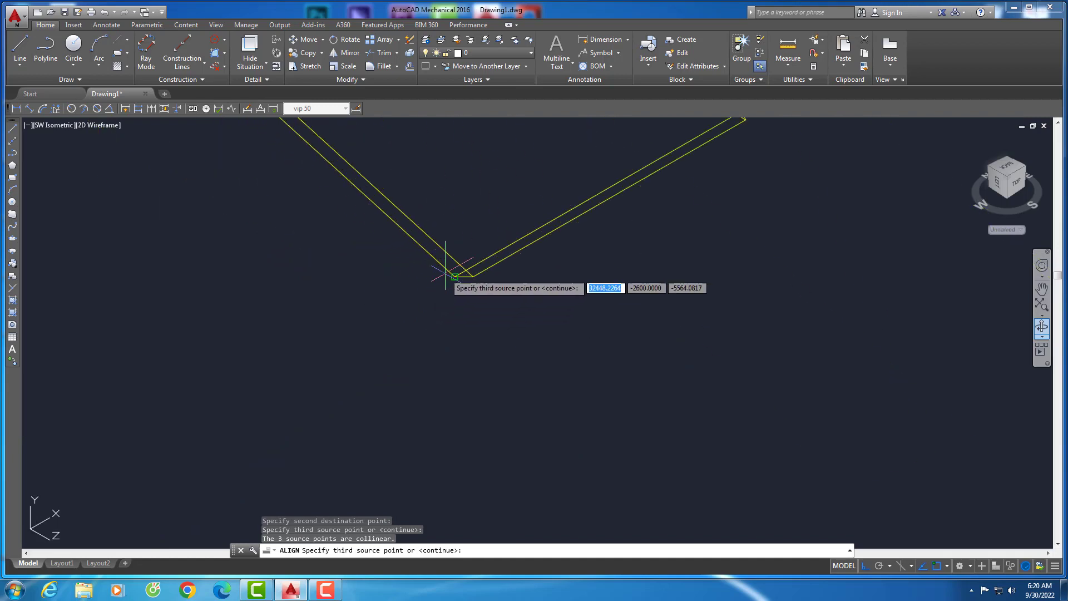
scroll(466, 282, "up", 1)
left_click(467, 283)
scroll(395, 380, "down", 5)
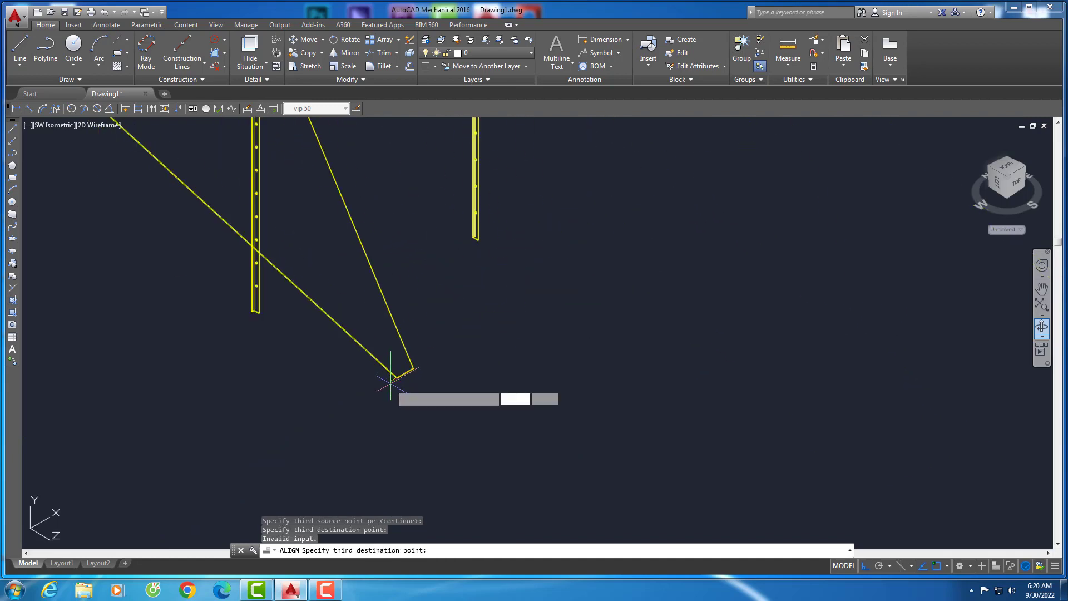
scroll(321, 409, "down", 3)
key("Escape")
Align the bar's top and bottom corners to the triangle's sloped edge, without scaling
scroll(263, 306, "up", 3)
scroll(245, 308, "up", 3)
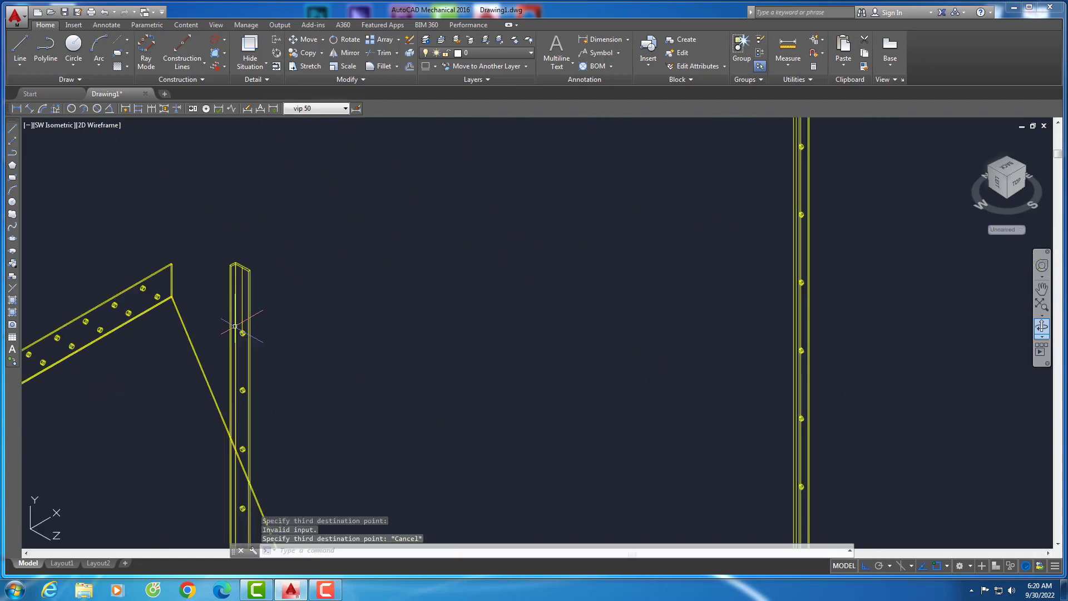
left_click(237, 312)
scroll(237, 312, "up", 2)
type("al")
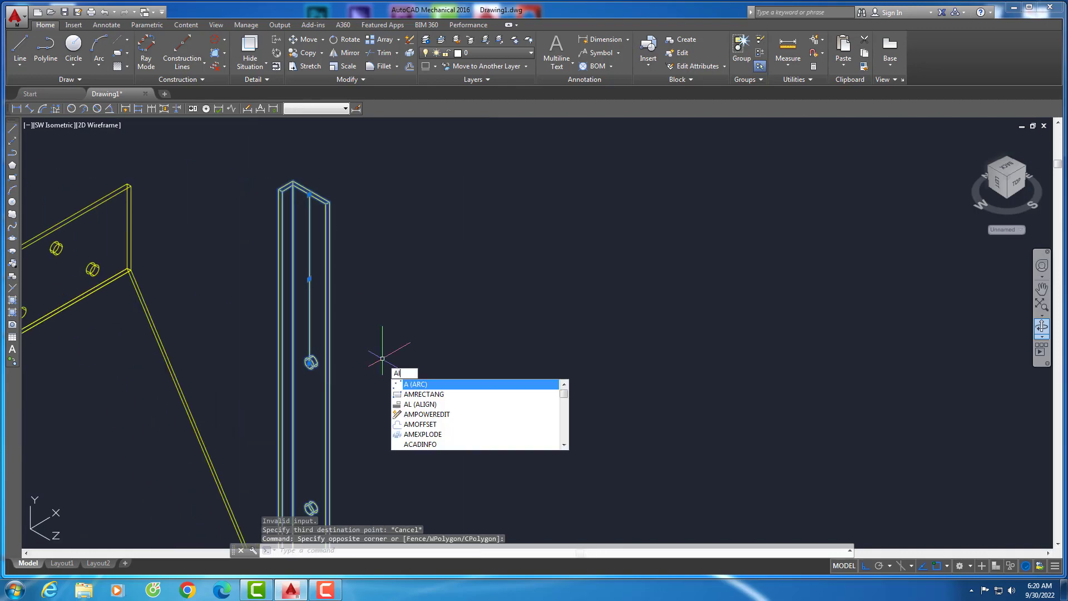
key("Return")
scroll(322, 226, "up", 2)
left_click(402, 243)
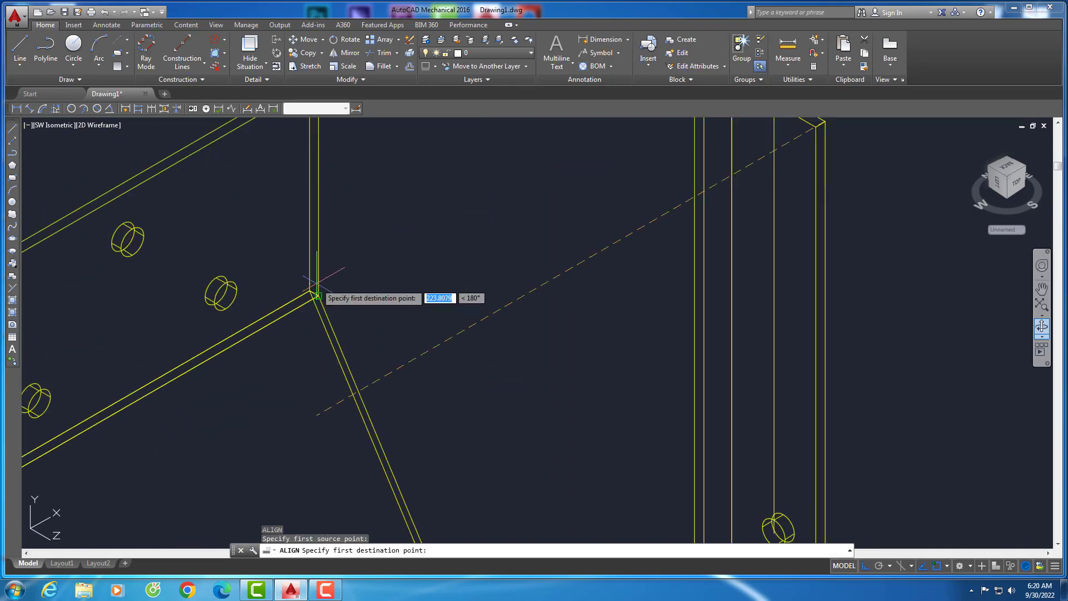
left_click(310, 298)
scroll(310, 298, "up", 2)
scroll(410, 305, "down", 4)
scroll(412, 401, "up", 4)
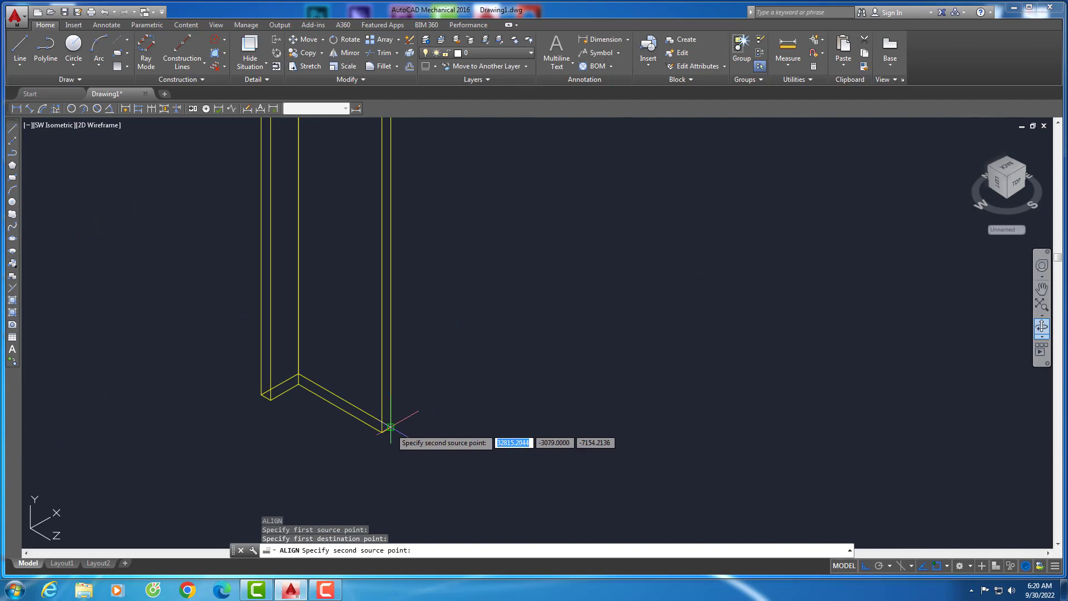
left_click(395, 419)
scroll(463, 380, "down", 3)
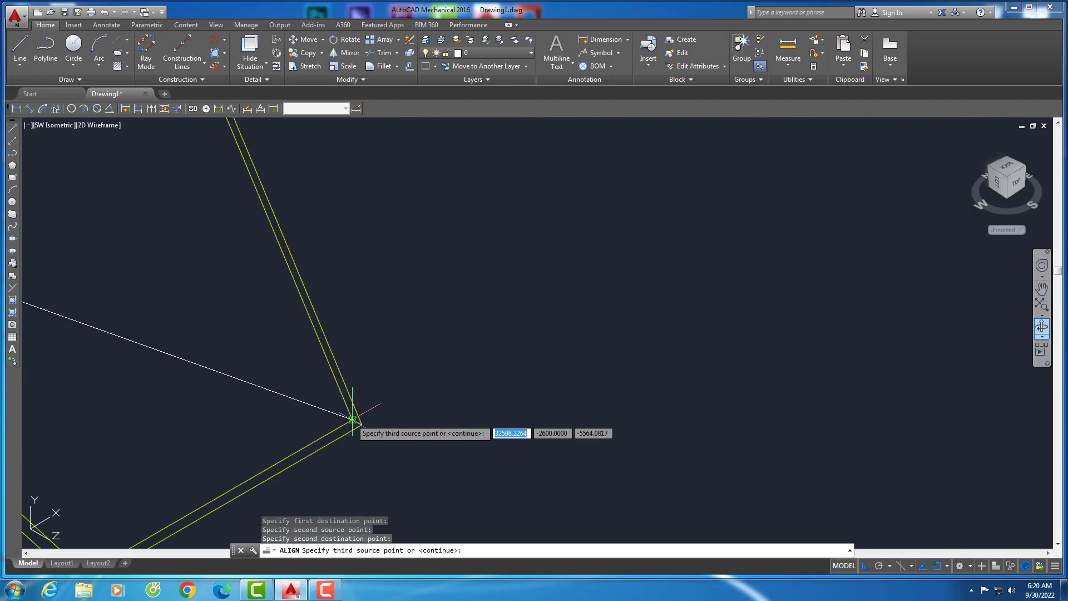
left_click(376, 460)
scroll(429, 404, "down", 3)
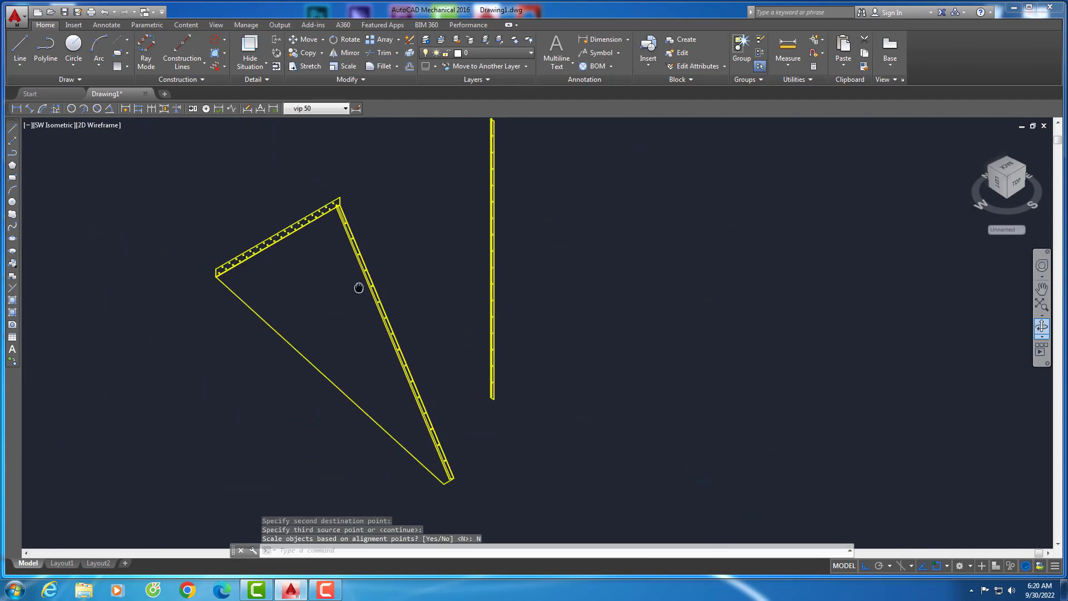
Return the display to the Conceptual visual style
left_click(102, 125)
left_click(167, 166)
scroll(344, 274, "up", 2)
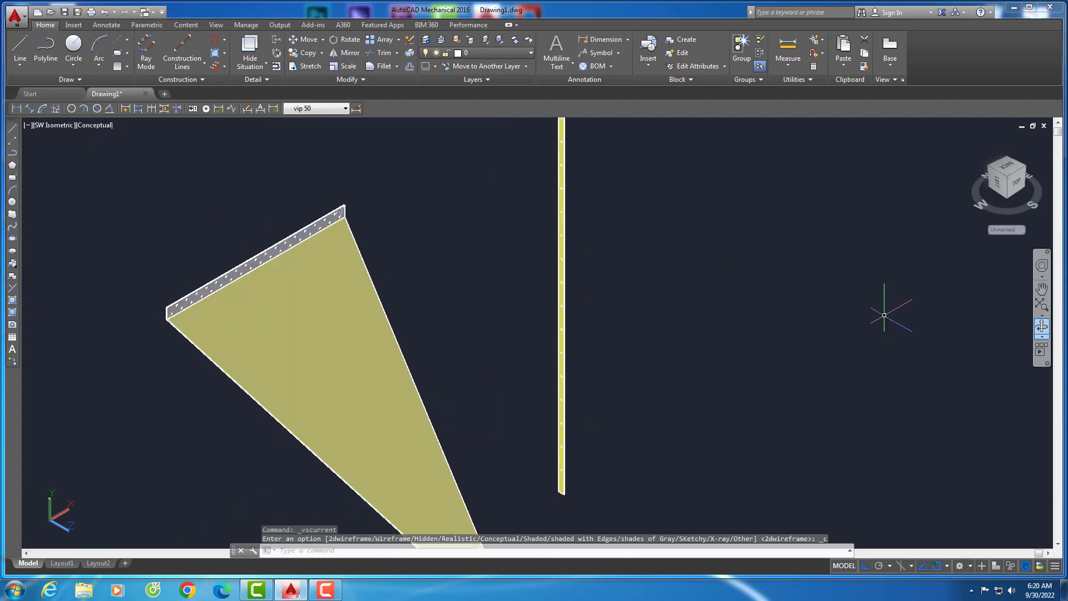
Orbit the model to inspect the newly aligned member
left_click(1042, 327)
mouse_move(813, 341)
left_mouse_down()
mouse_move(211, 309)
mouse_move(628, 350)
mouse_move(856, 317)
mouse_move(834, 331)
mouse_move(501, 332)
mouse_move(540, 338)
left_mouse_up()
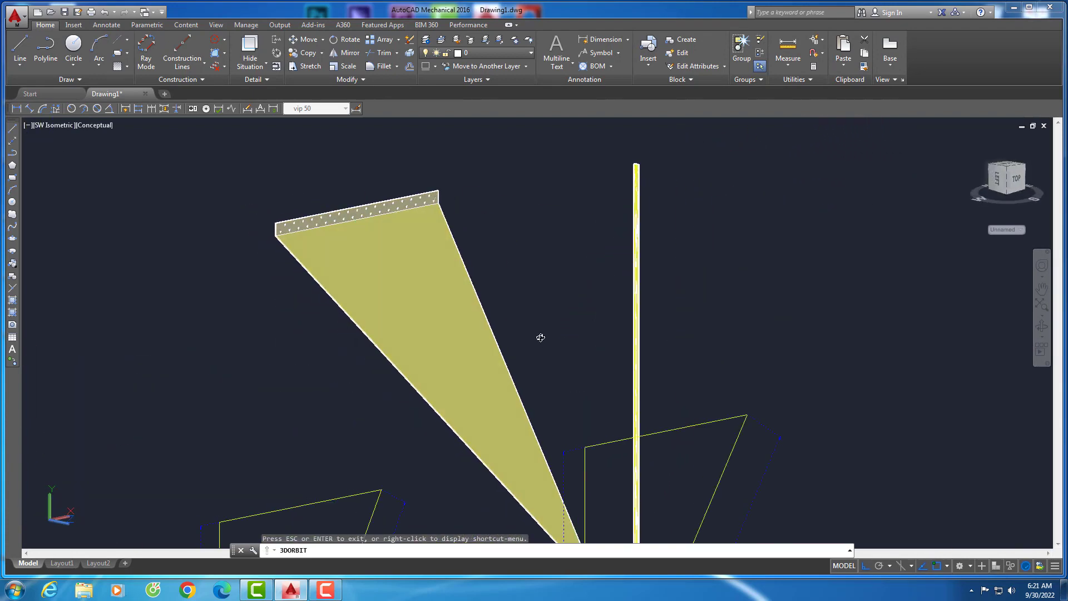
mouse_move(541, 299)
left_mouse_down()
mouse_move(510, 238)
mouse_move(633, 241)
mouse_move(551, 245)
mouse_move(567, 240)
mouse_move(549, 265)
mouse_move(619, 262)
mouse_move(546, 243)
mouse_move(603, 269)
mouse_move(573, 277)
mouse_move(655, 273)
mouse_move(529, 298)
left_mouse_up()
key("Escape")
Switch to 2D Wireframe display in the SW Isometric view
left_click(98, 125)
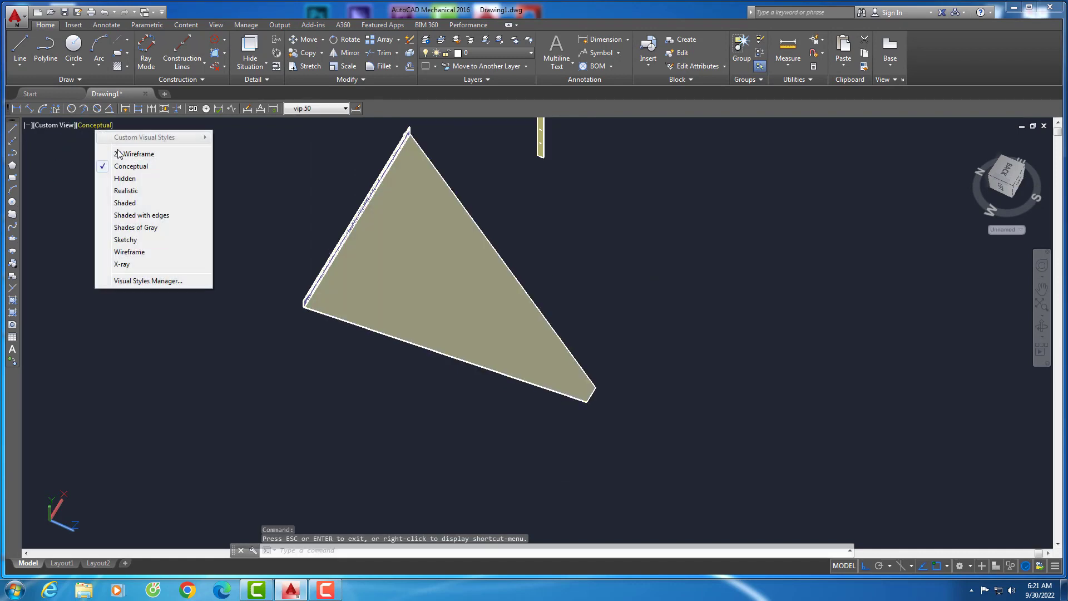
left_click(117, 148)
left_click(65, 125)
left_click(67, 227)
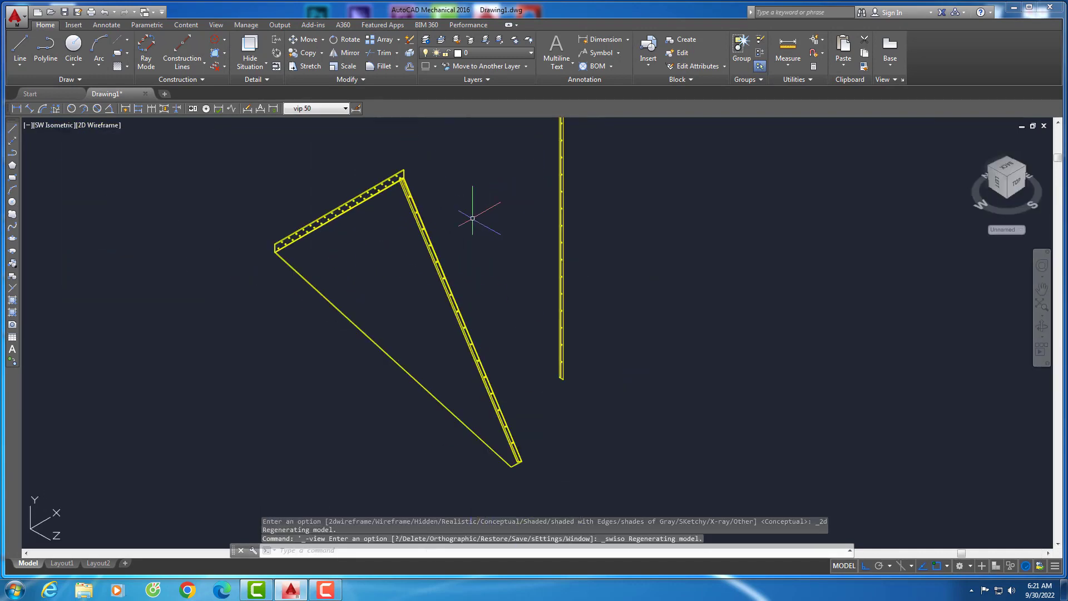
scroll(473, 219, "up", 2)
scroll(477, 262, "up", 4)
Window-select the angle post and move it into place
left_click(491, 267)
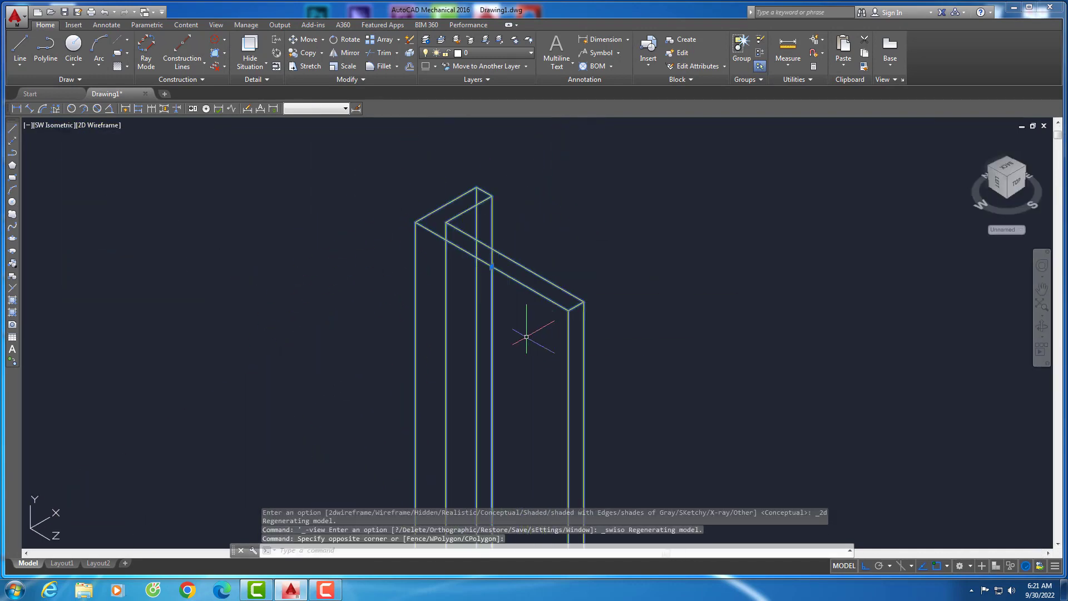
scroll(527, 336, "down", 3)
left_click(529, 312)
type("M")
key("Return")
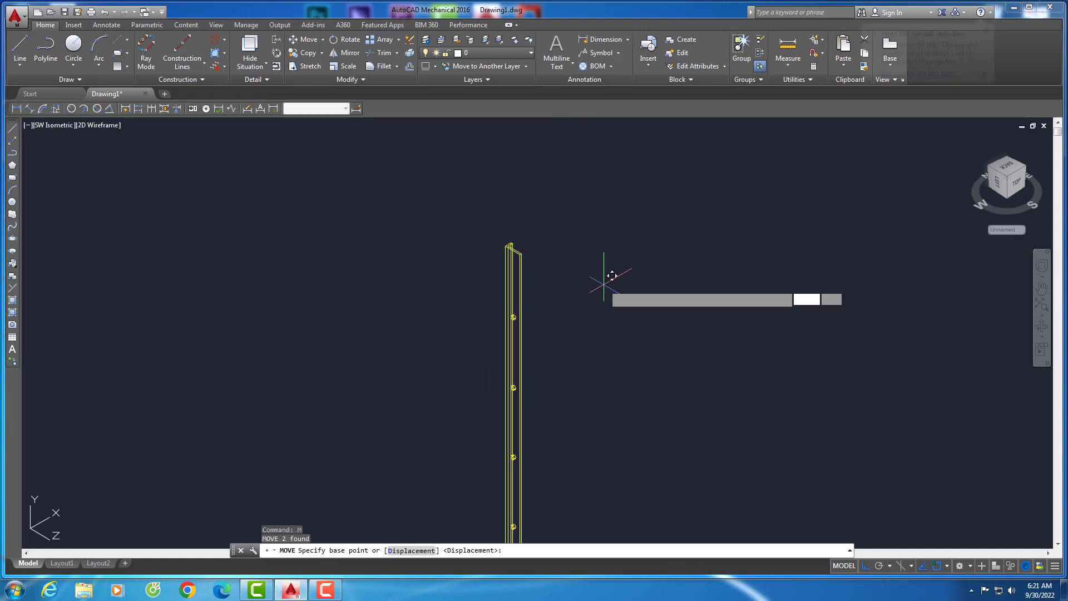
left_click(491, 261)
left_click(279, 410)
scroll(273, 418, "up", 3)
In Top view, rotate the angle post 45 degrees
left_click(55, 125)
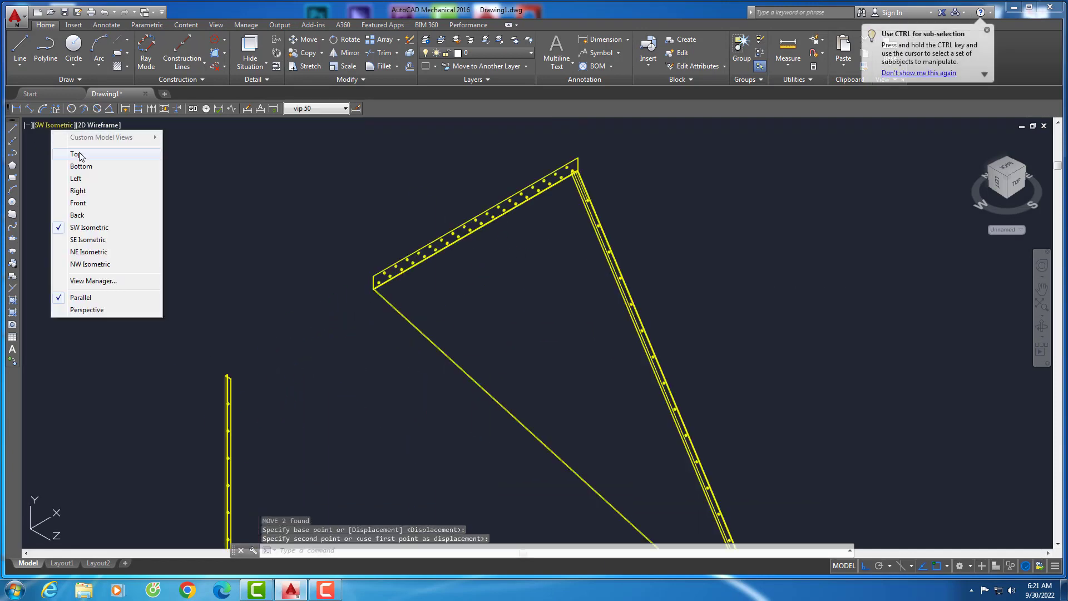
left_click(79, 152)
scroll(309, 489, "up", 2)
left_click(453, 429)
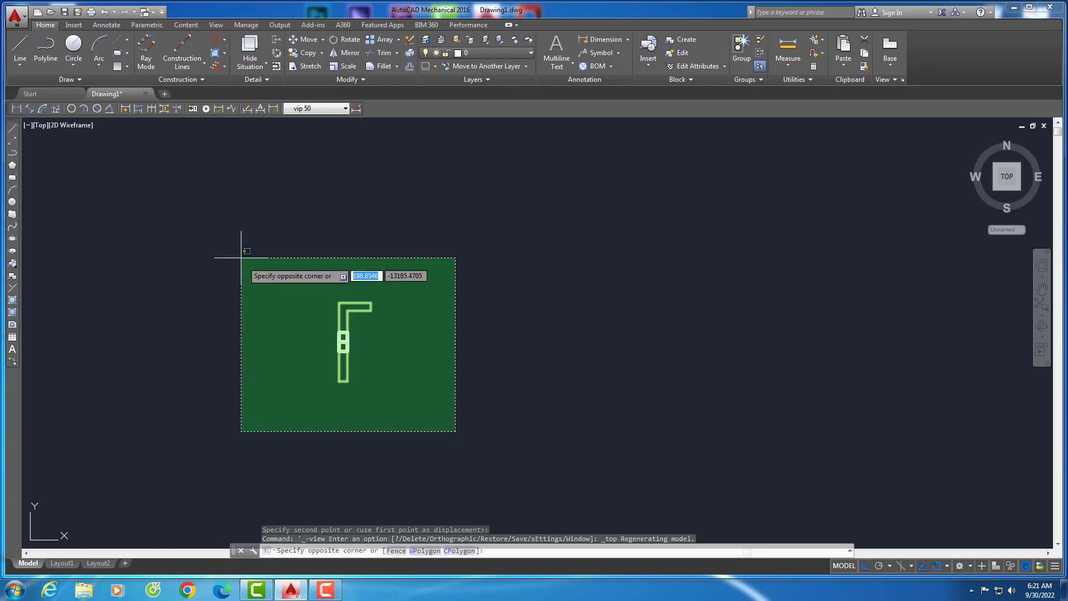
left_click(238, 243)
left_click(345, 39)
scroll(365, 371, "up", 3)
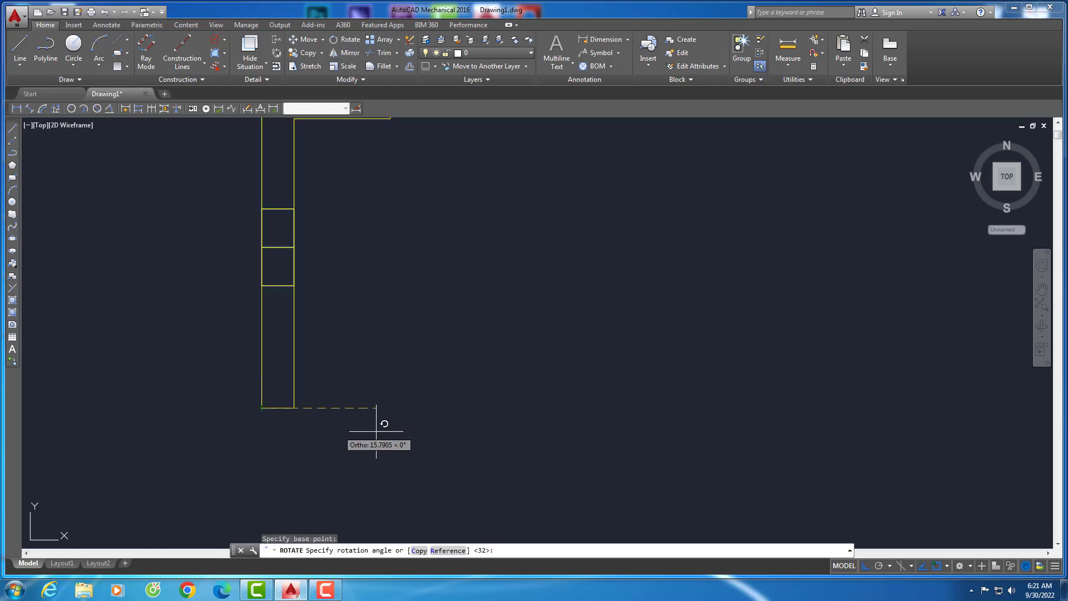
type("45")
key("Return")
Return to the SW Isometric view of the frame
scroll(496, 362, "up", 2)
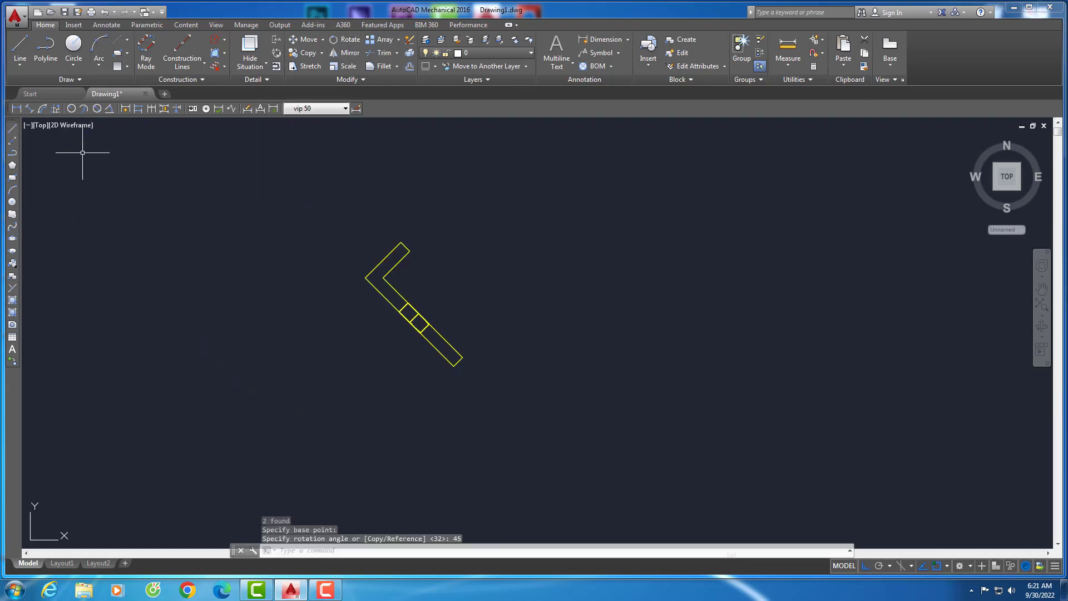
left_click(43, 130)
left_click(61, 226)
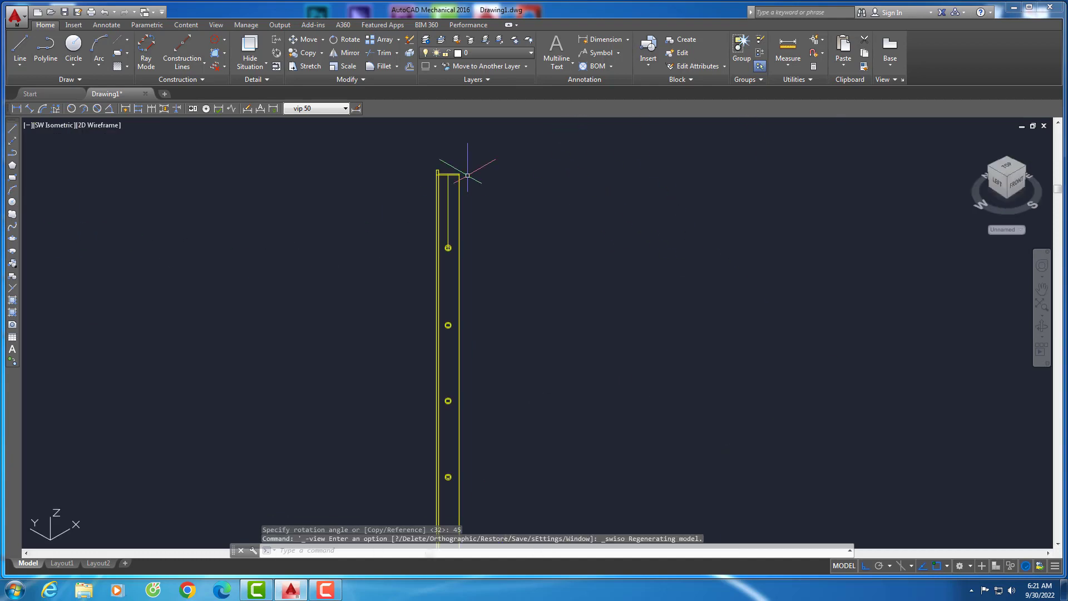
Orbit the shaded model to see the plate edge-on, then return to wireframe
scroll(361, 305, "up", 3)
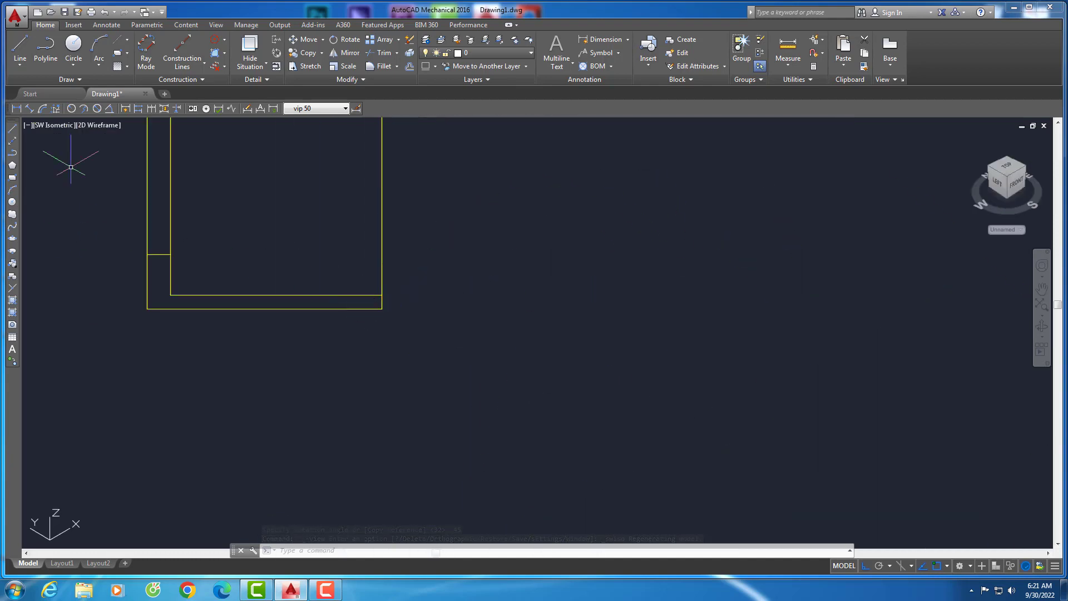
left_click(98, 125)
left_click(112, 164)
left_click(1042, 327)
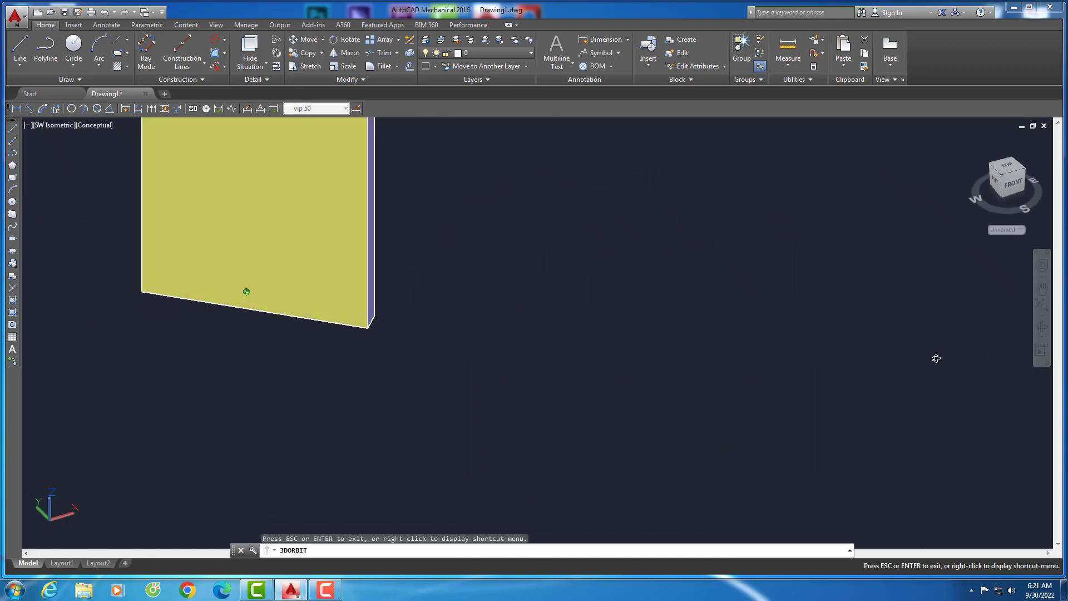
mouse_move(935, 358)
left_mouse_down()
mouse_move(629, 386)
mouse_move(628, 365)
mouse_move(598, 405)
mouse_move(396, 353)
mouse_move(356, 367)
left_mouse_up()
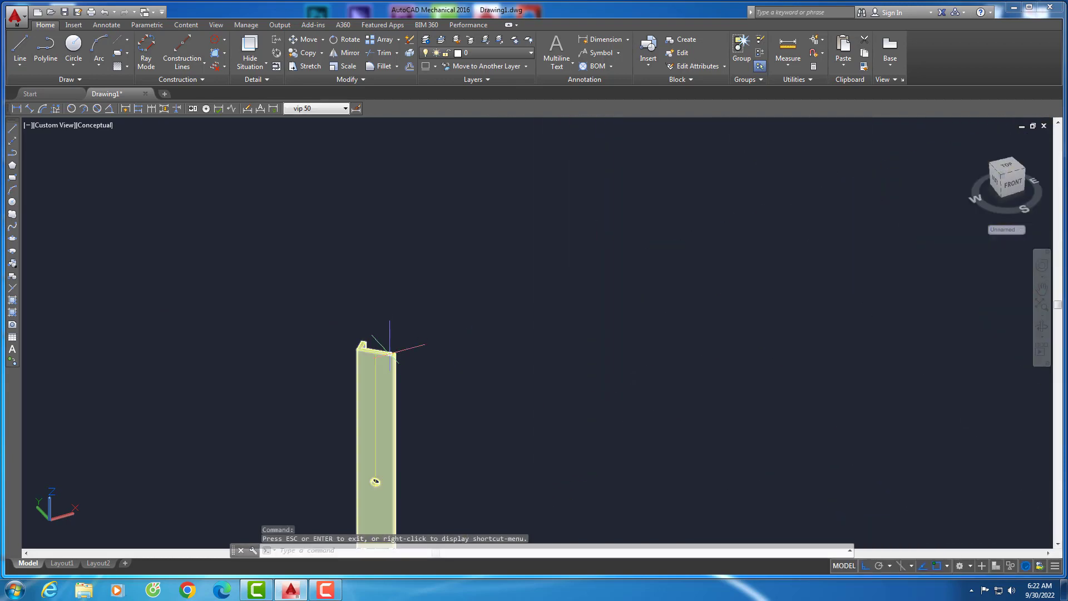
key("Escape")
left_click(98, 125)
left_click(109, 152)
Select the triangular frame members and start ALIGN on them
left_click(325, 221)
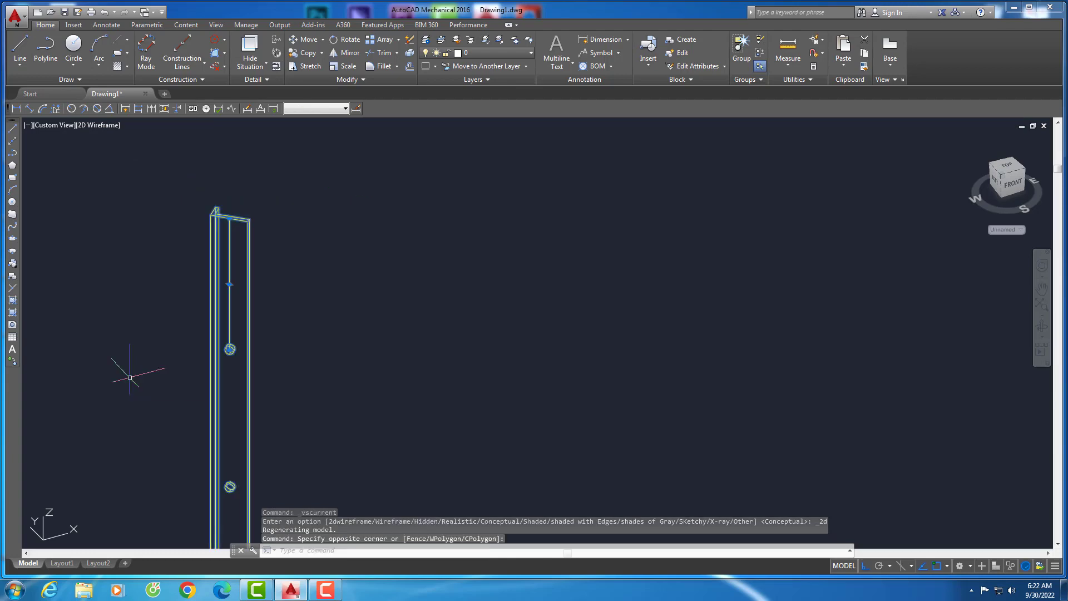
type("al")
key("Return")
scroll(152, 194, "up", 5)
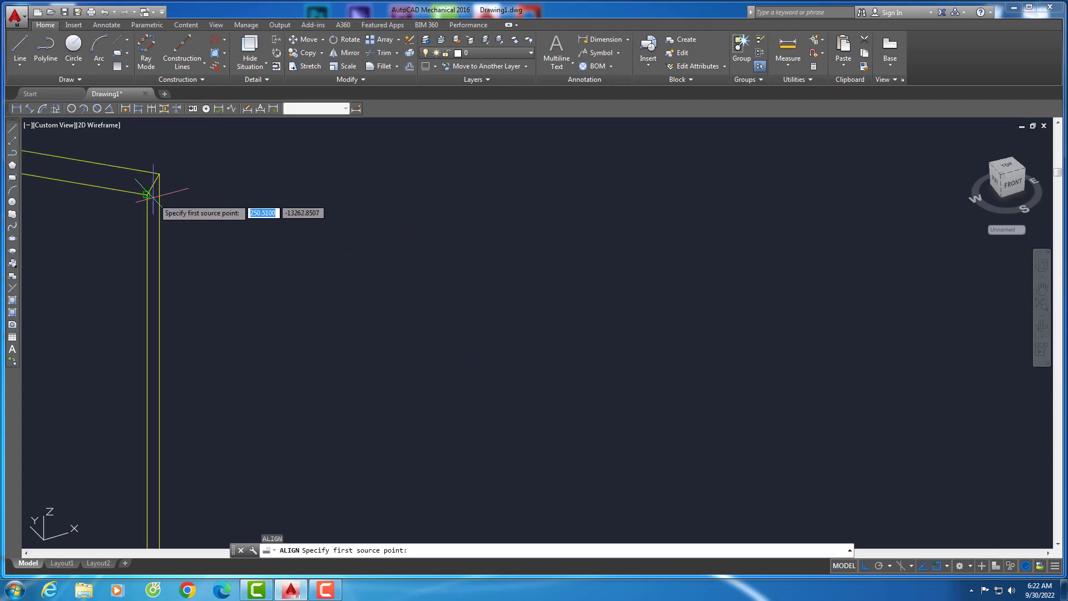
scroll(211, 287, "down", 3)
scroll(437, 303, "up", 3)
scroll(491, 271, "up", 2)
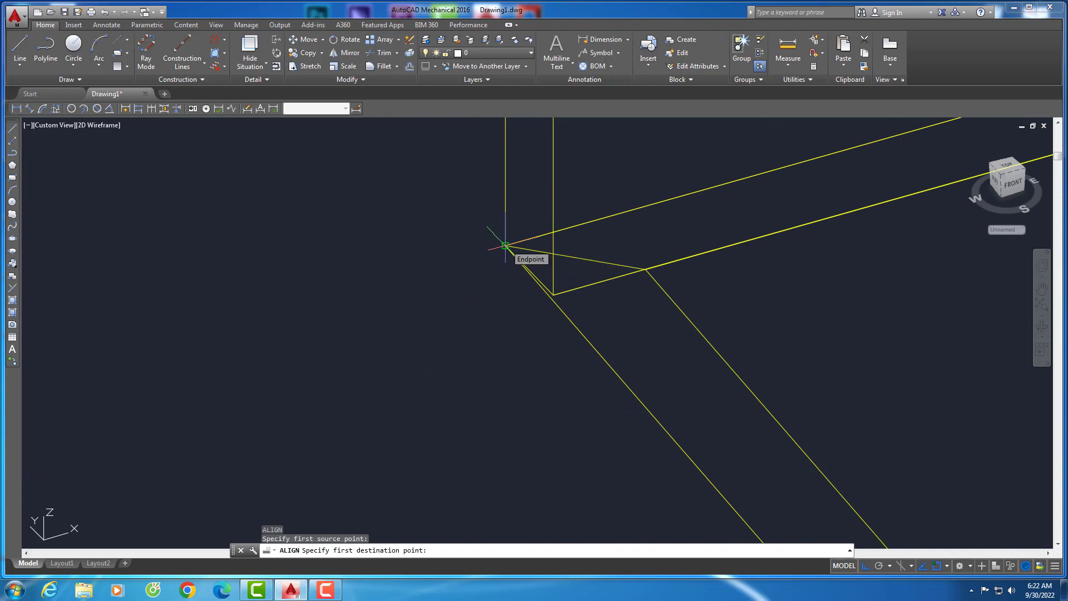
scroll(497, 247, "down", 3)
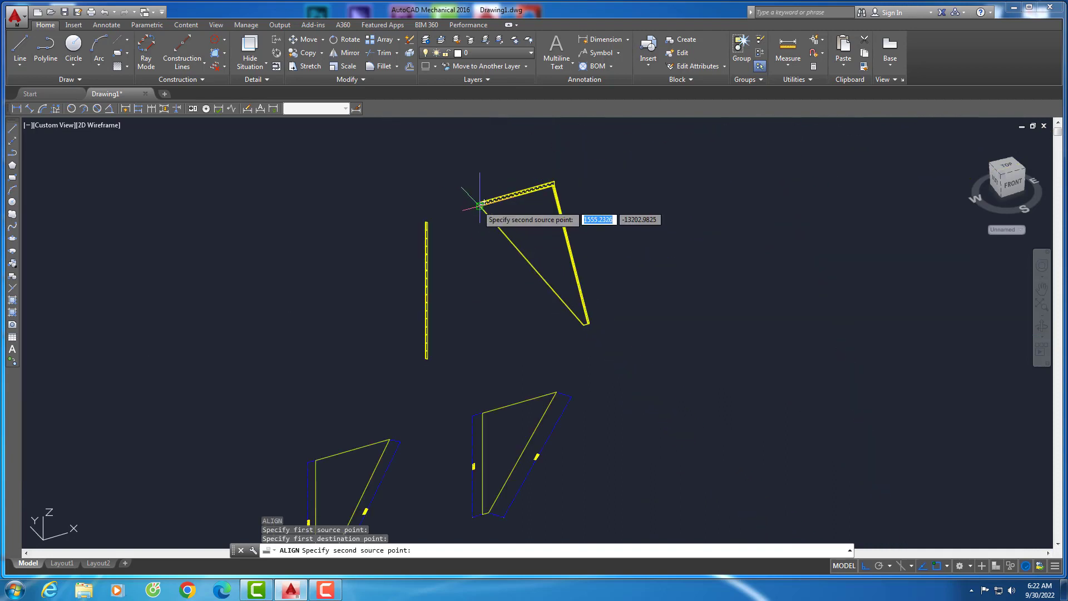
scroll(453, 369, "up", 2)
scroll(348, 328, "up", 2)
scroll(403, 199, "up", 1)
Match the frame's corners to the adjacent member's corners, with no scaling
left_click(402, 199)
scroll(357, 295, "down", 3)
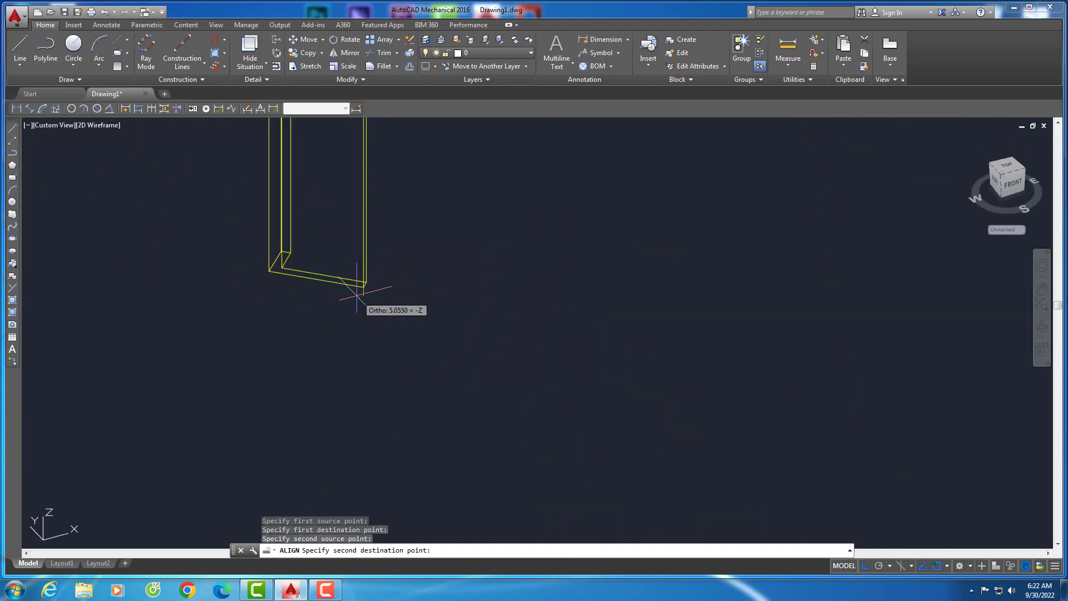
scroll(490, 301, "up", 3)
scroll(542, 353, "up", 2)
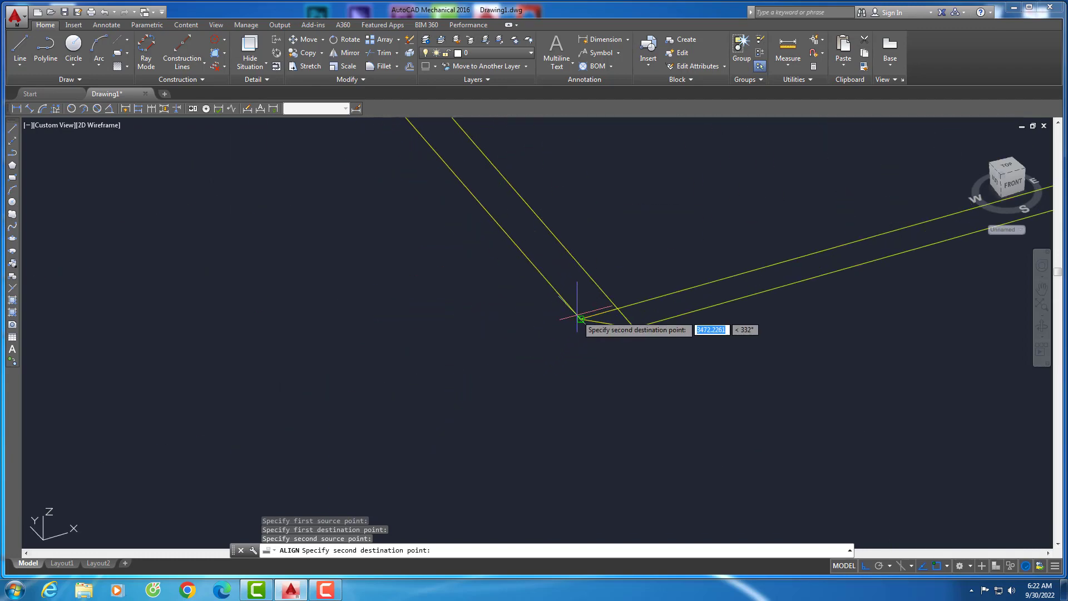
left_click(590, 380)
scroll(393, 304, "down", 3)
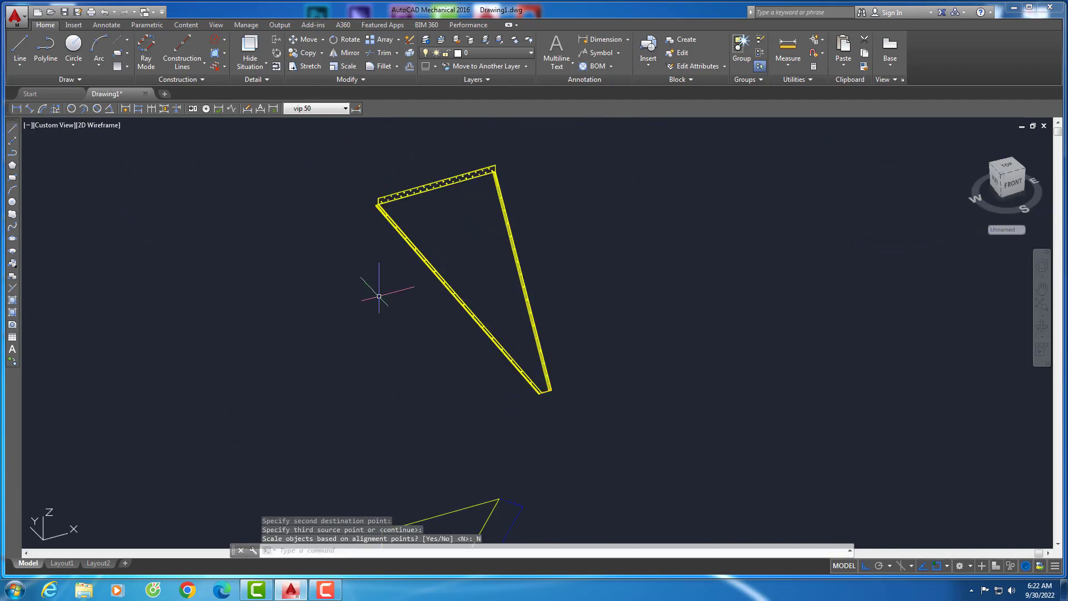
scroll(409, 240, "up", 3)
scroll(223, 193, "up", 2)
left_click(116, 125)
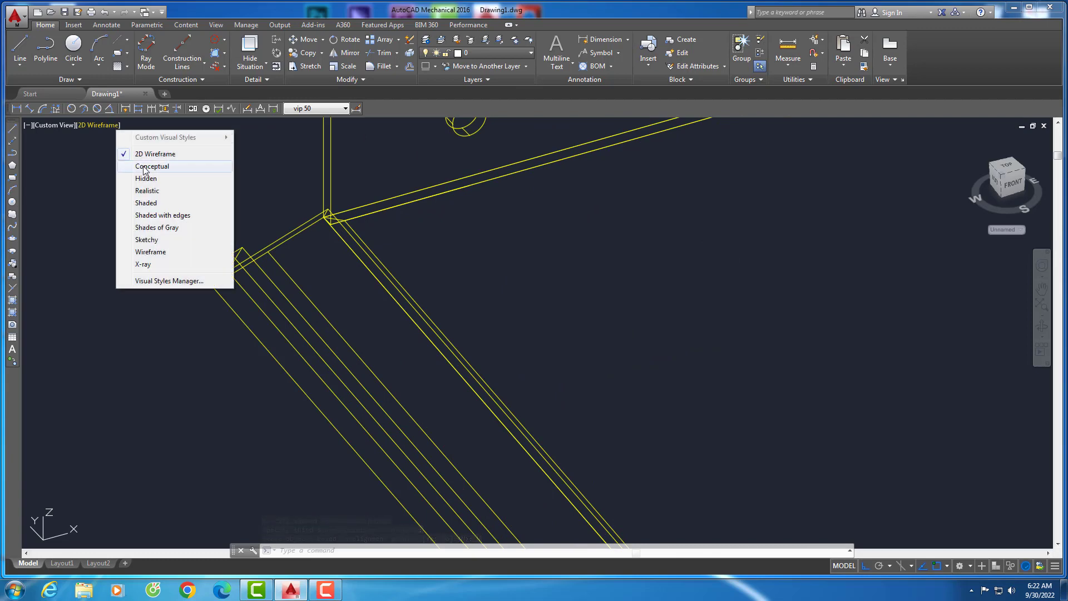
left_click(155, 164)
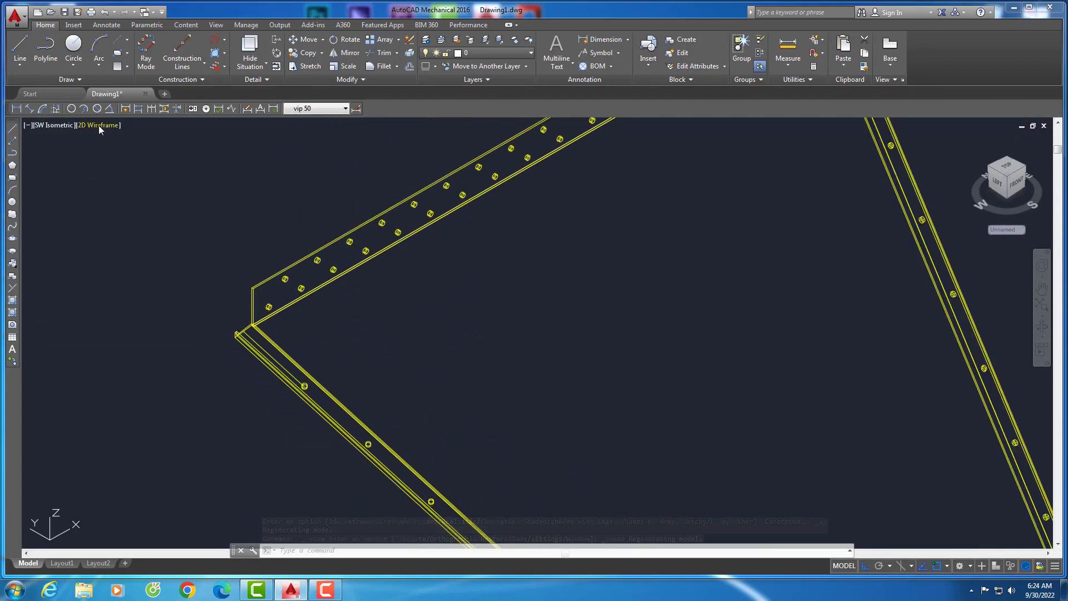
left_click(98, 125)
left_click(138, 164)
scroll(839, 402, "up", 3)
scroll(838, 402, "up", 2)
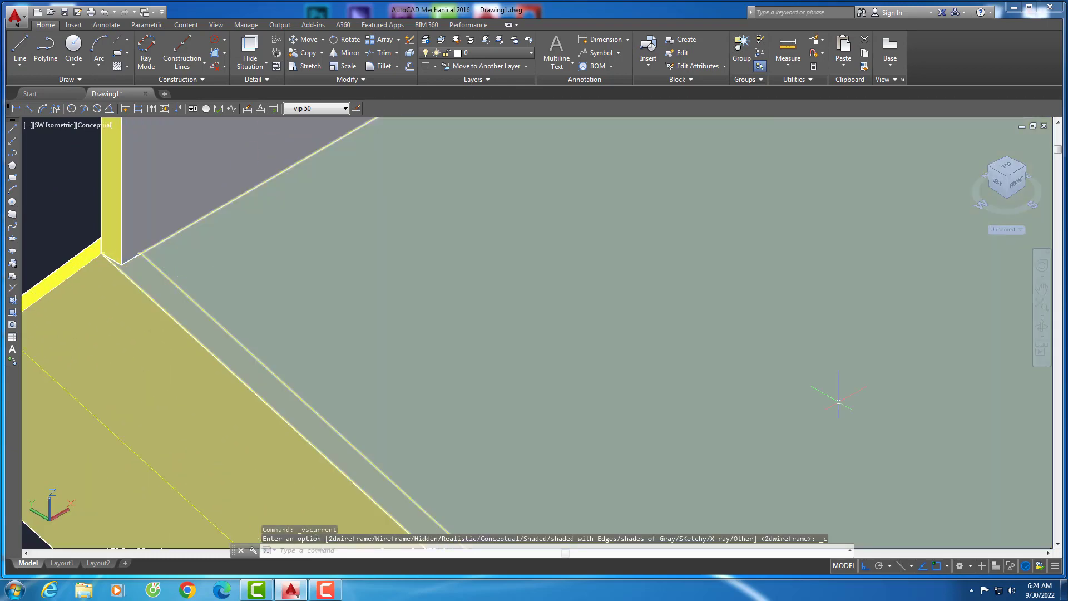
left_click(1042, 327)
left_click_drag(434, 375, 480, 330)
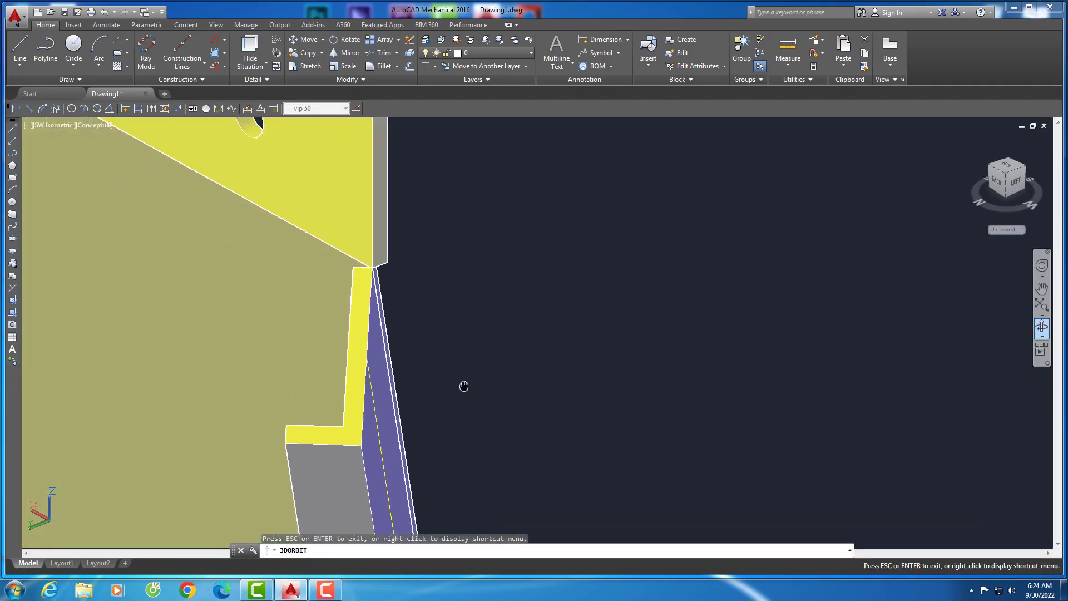
left_click(105, 124)
Return to wireframe and redefine the UCS with its origin at the joint corner
left_click(139, 150)
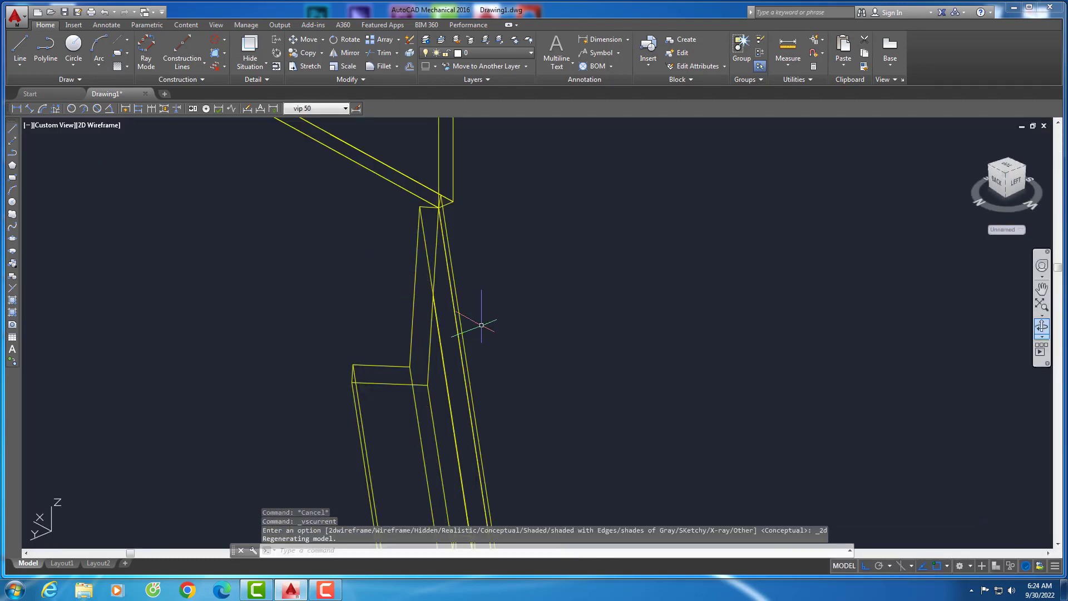
type("u")
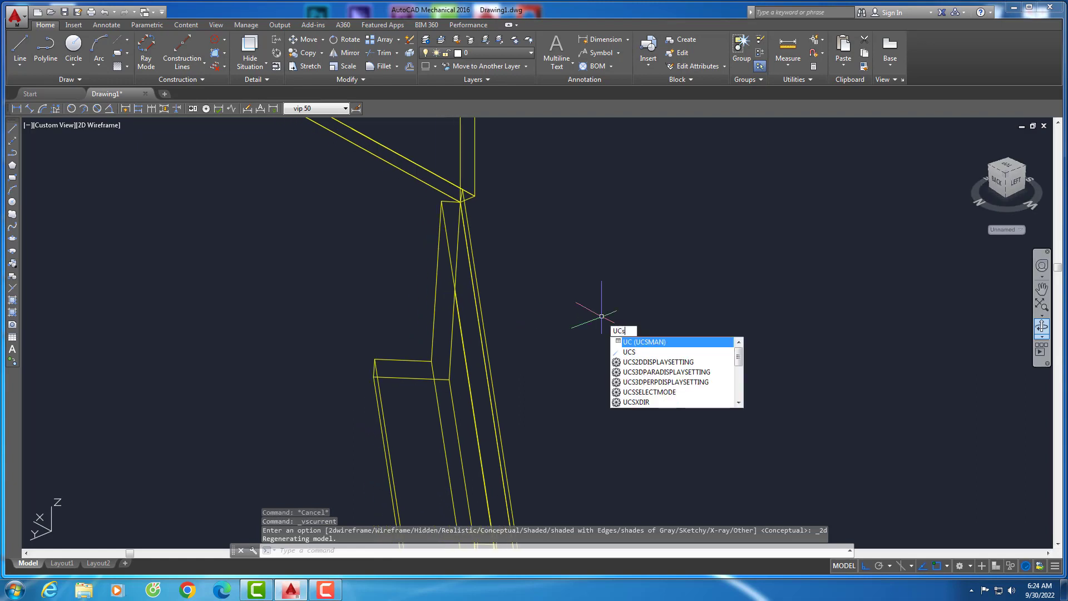
key("Return")
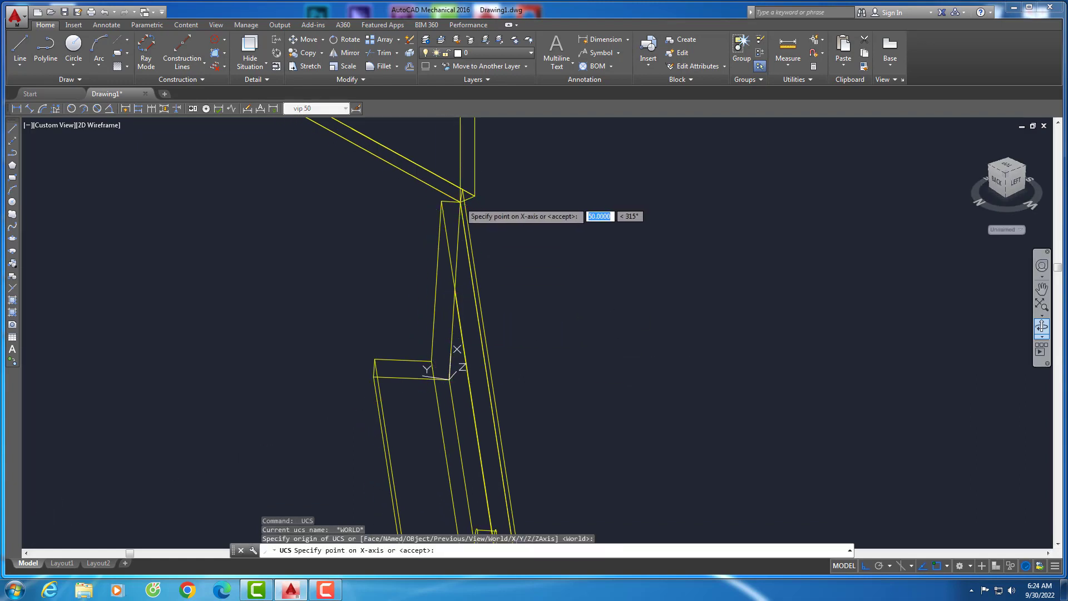
left_click(461, 201)
left_click(384, 370)
Select the sloping member and start a move from a base point, then cancel it
left_click(529, 322)
left_click(444, 377)
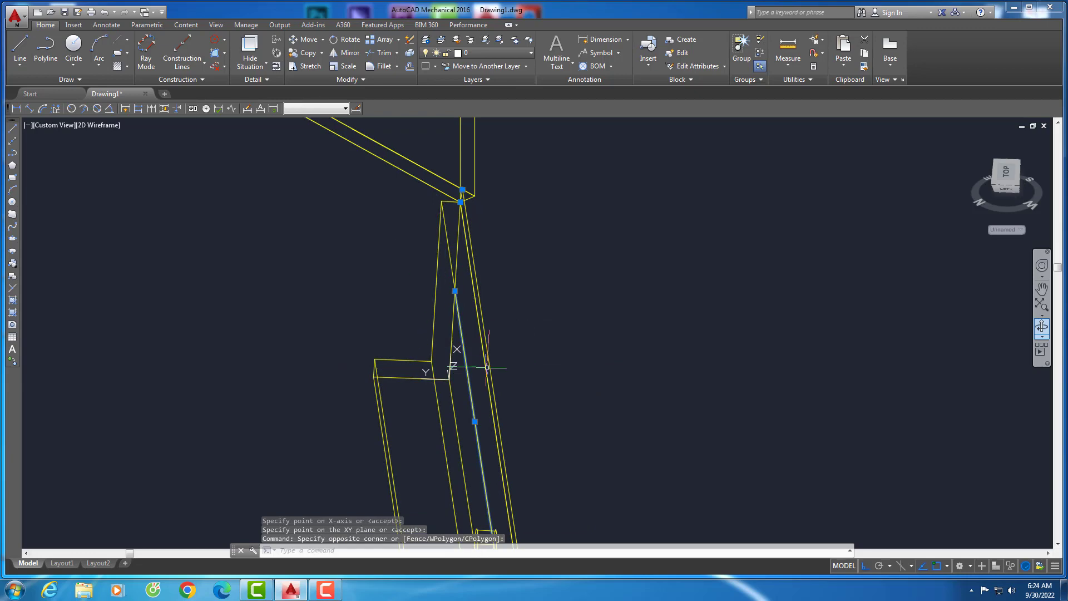
type("m")
key("Return")
left_click(461, 340)
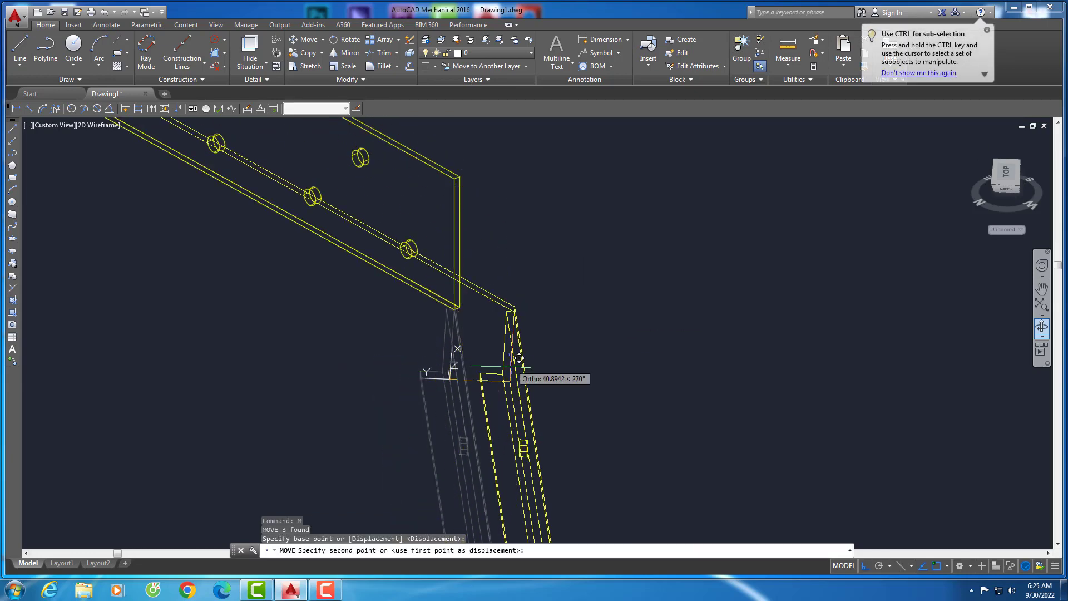
key("Escape")
Orbit to the vertical member and move it 3 units at the junction
middle_click_drag(487, 341, 492, 231, "shift")
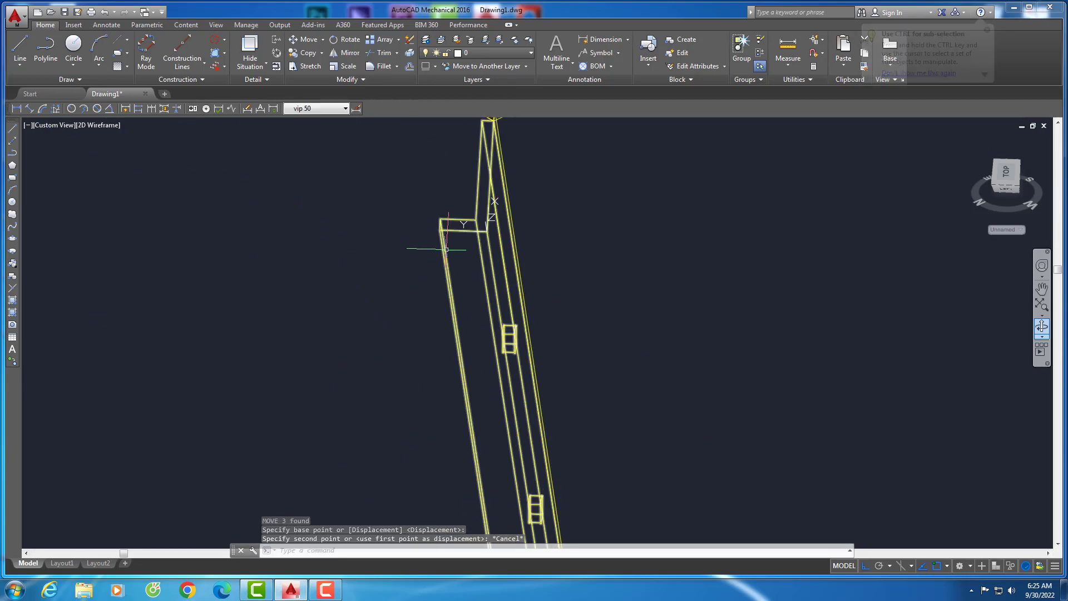
type("m")
key("Return")
left_click(489, 242)
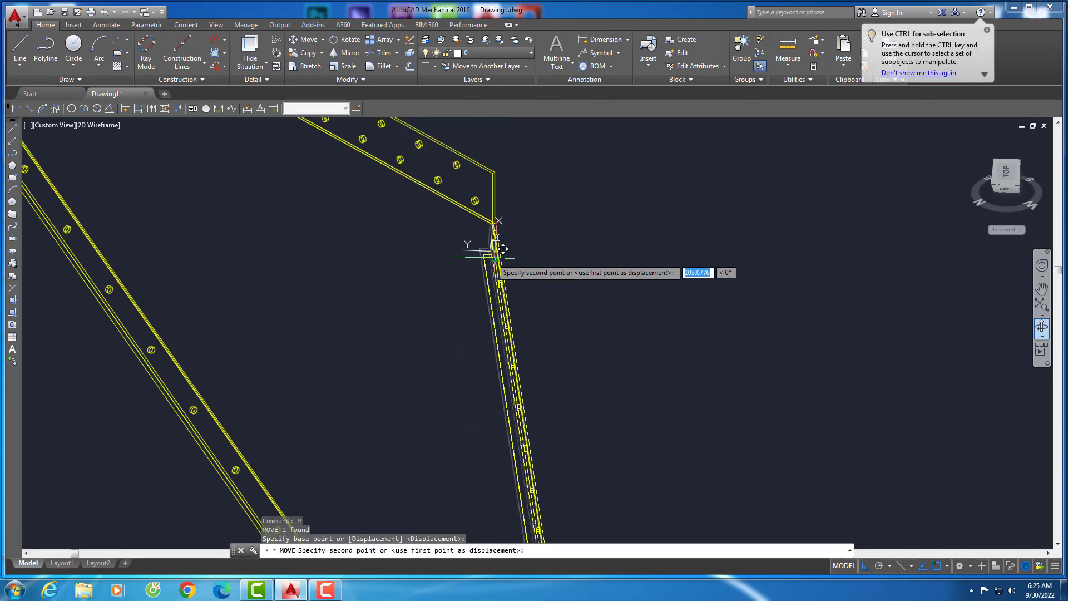
middle_click_drag(546, 156, 513, 320)
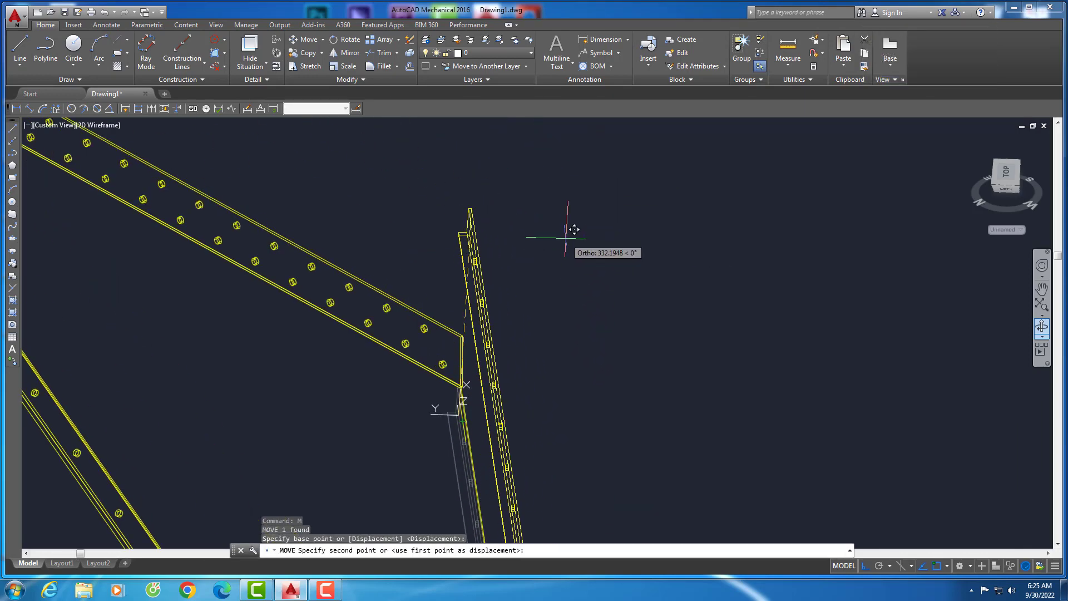
type("3")
key("Return")
Shade the model and orbit to inspect the member junction from another side
scroll(448, 366, "up", 3)
scroll(448, 366, "up", 1)
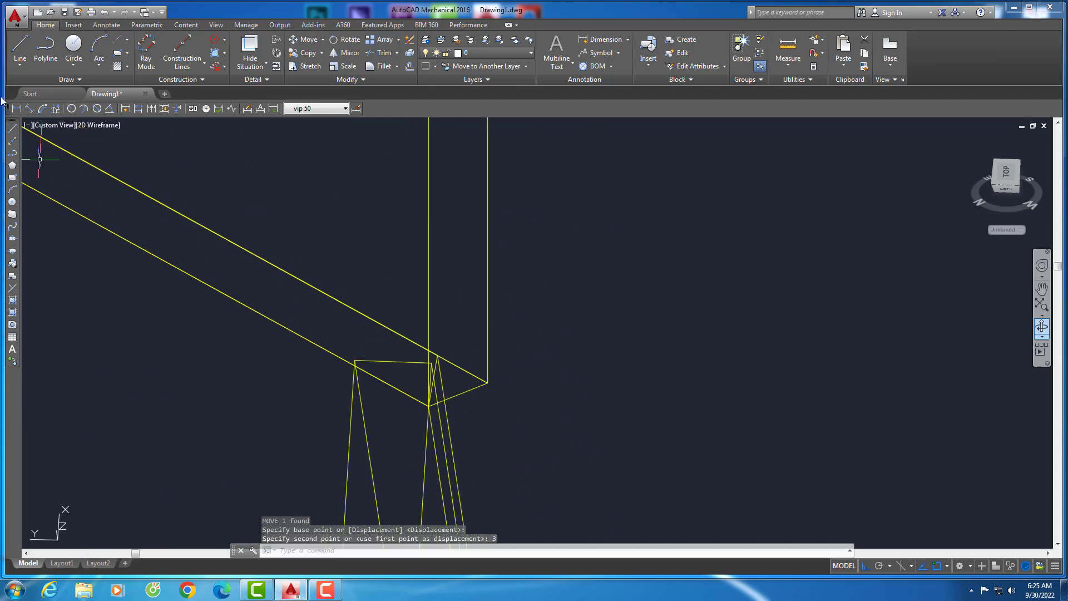
left_click(105, 126)
left_click(117, 146)
left_click(1043, 327)
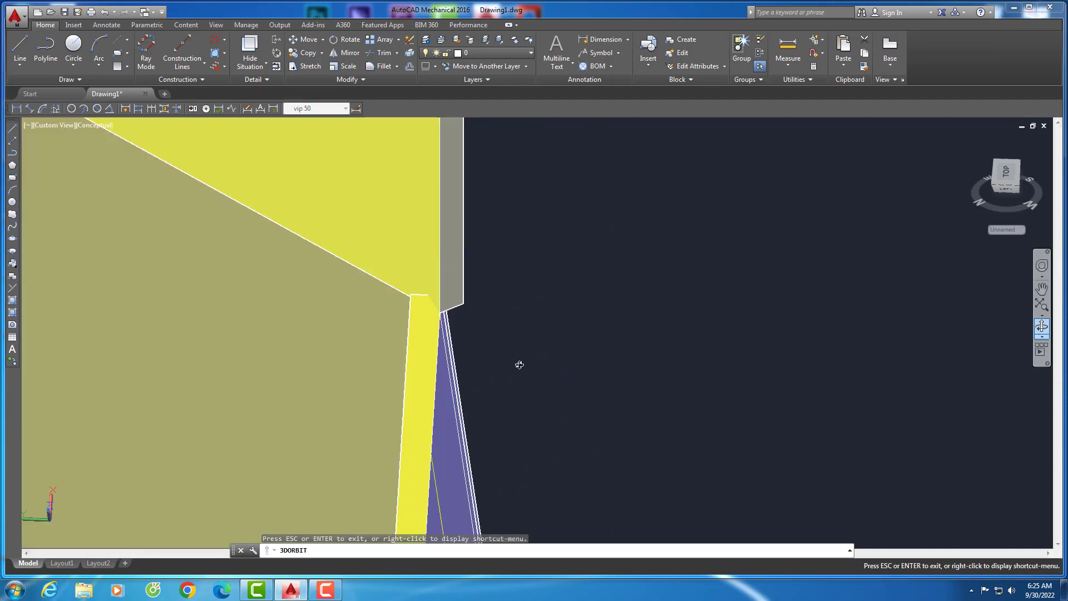
mouse_move(520, 362)
left_mouse_down()
mouse_move(733, 309)
mouse_move(539, 341)
left_mouse_up()
scroll(468, 328, "up", 2)
scroll(582, 294, "down", 2)
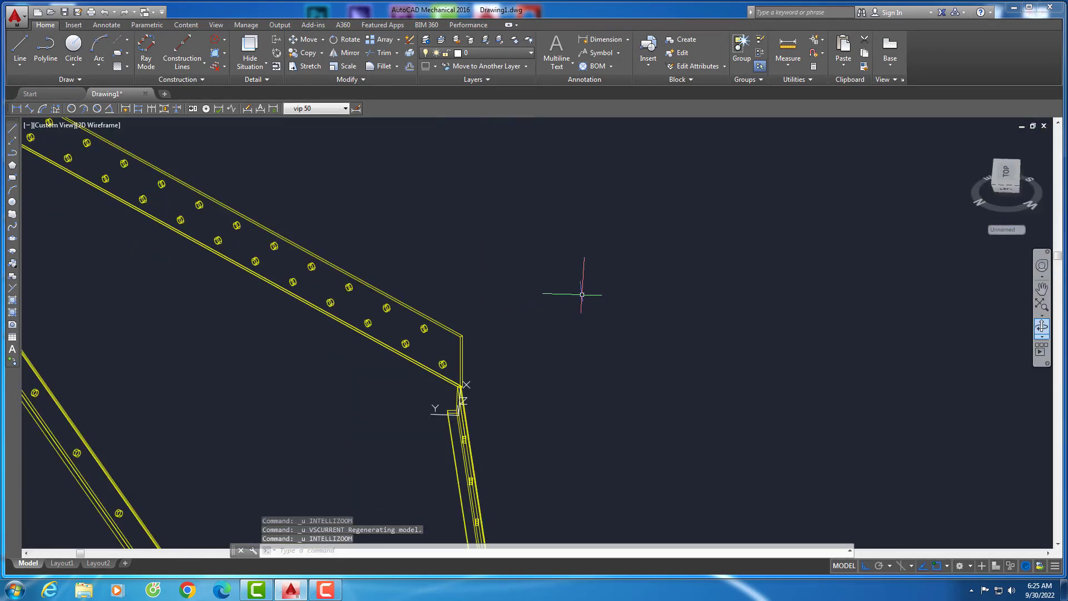
scroll(469, 412, "up", 3)
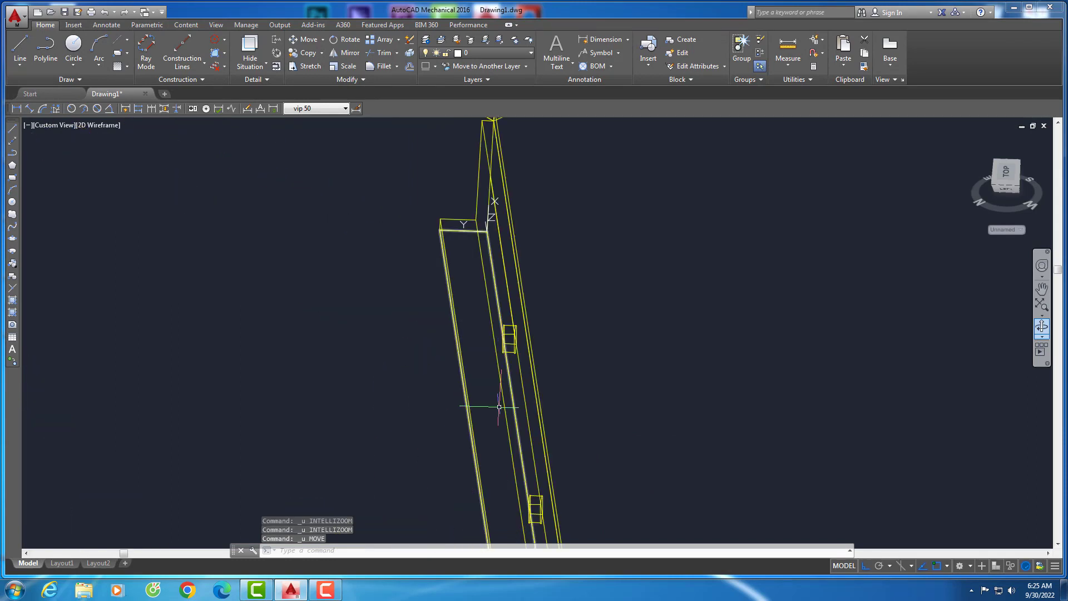
Move the sloping angle 4 units from the joint corner base point
left_click(591, 292)
left_click(574, 326)
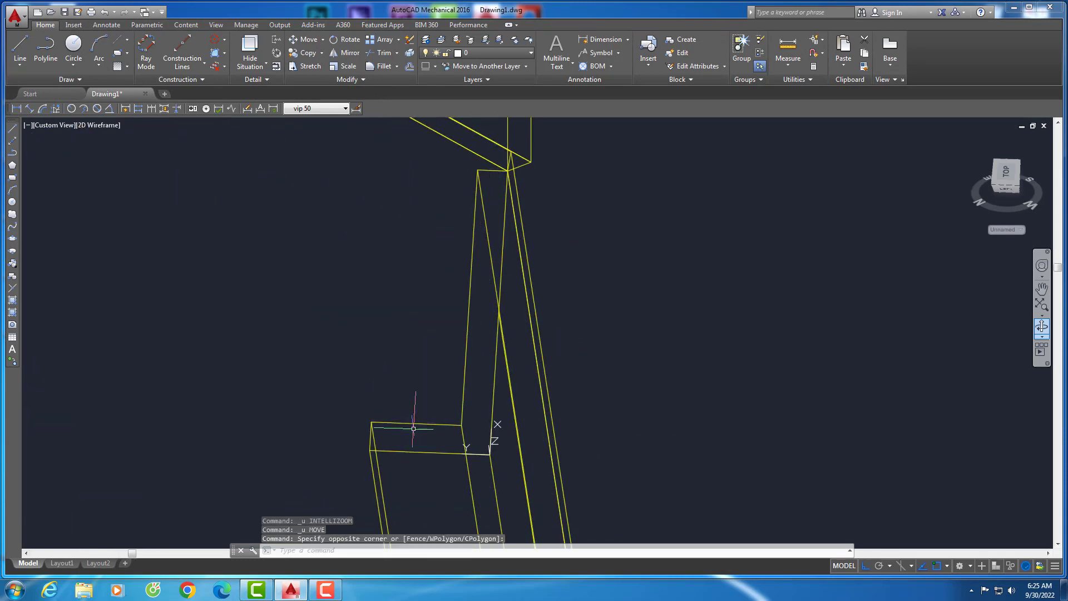
type("m")
key("Return")
left_click(512, 455)
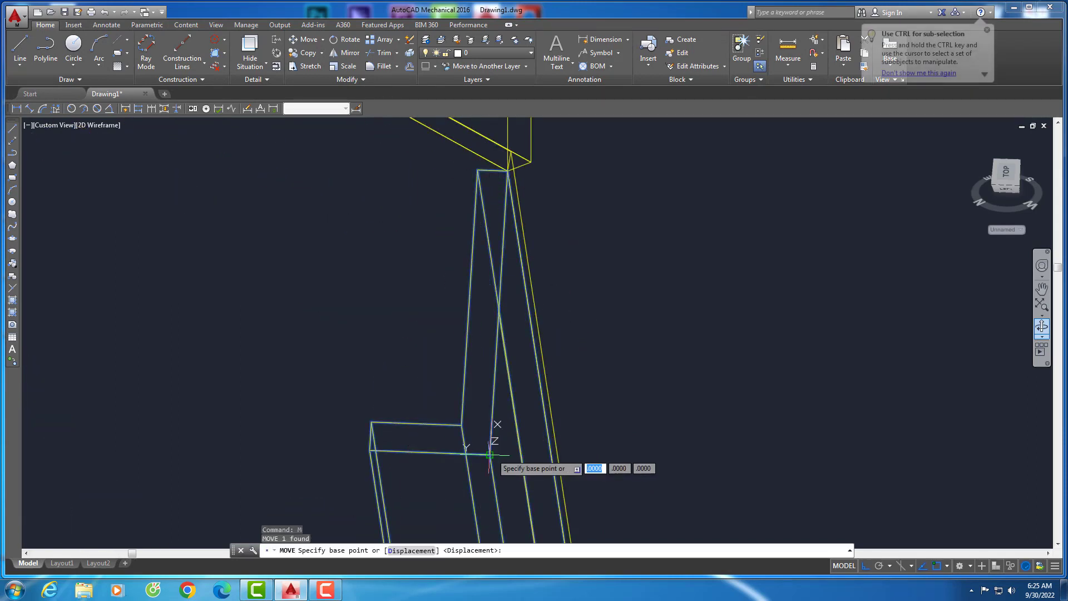
scroll(497, 449, "down", 2)
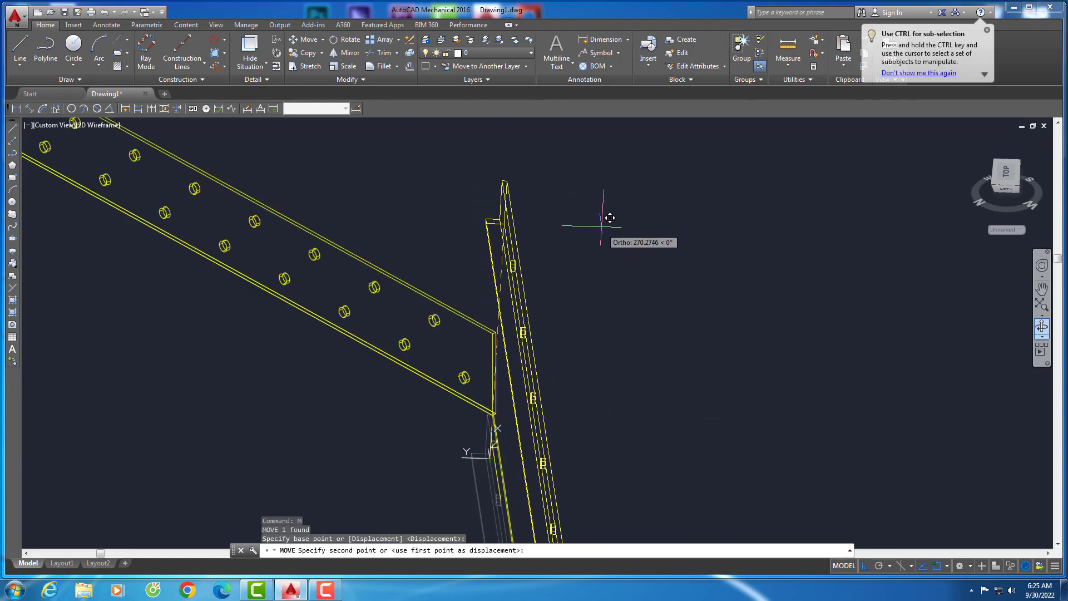
type("4")
key("Return")
scroll(533, 401, "up", 3)
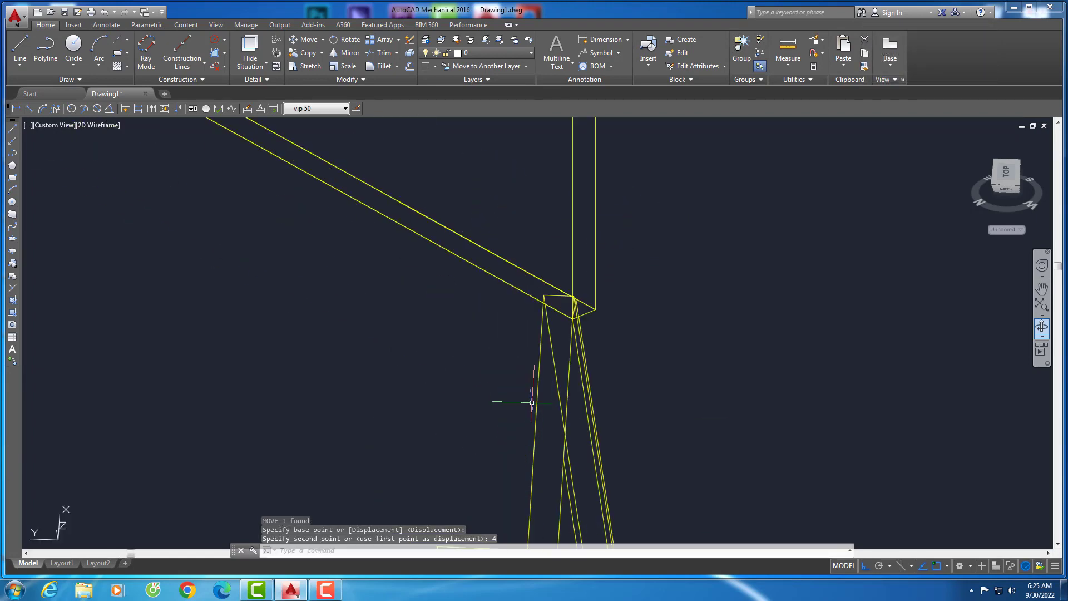
scroll(532, 271, "down", 3)
Shade the model in Conceptual style and orbit to inspect the frame in 3D
left_click(101, 126)
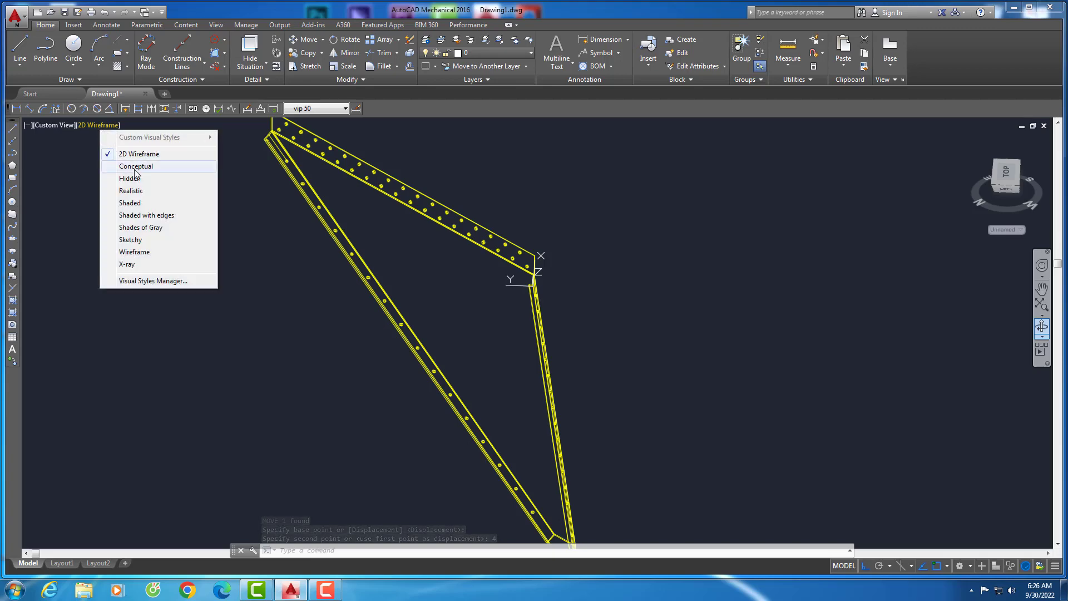
left_click(128, 161)
left_click(1042, 328)
mouse_move(942, 369)
left_mouse_down()
mouse_move(706, 258)
mouse_move(670, 401)
mouse_move(577, 332)
mouse_move(660, 415)
mouse_move(661, 429)
mouse_move(753, 465)
mouse_move(543, 384)
mouse_move(657, 430)
left_mouse_up()
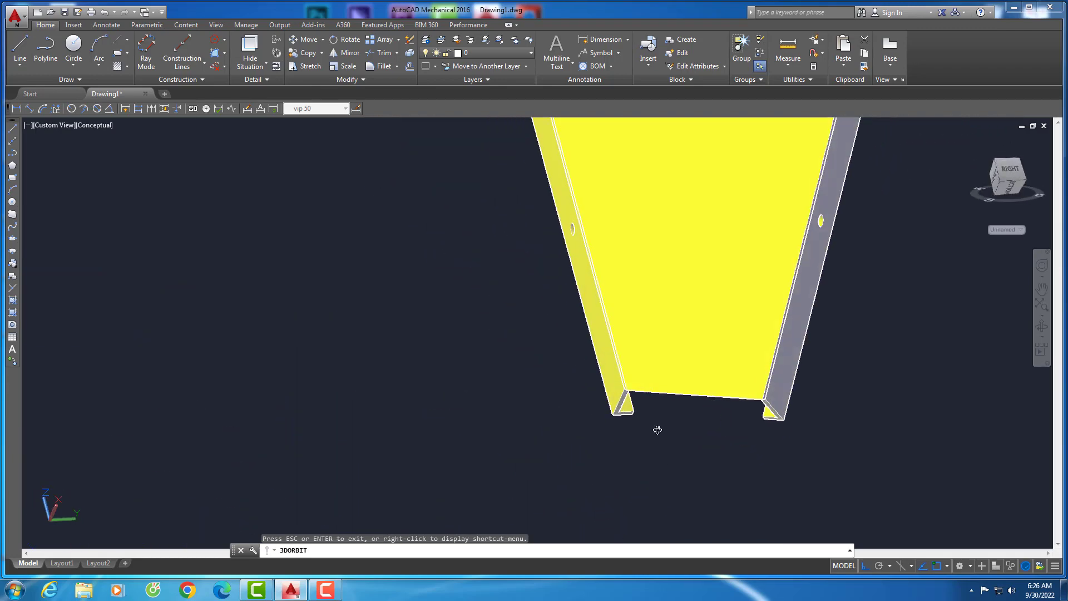
Return to 2D Wireframe display viewed from the Top
left_click(100, 125)
left_click(114, 148)
left_click(62, 125)
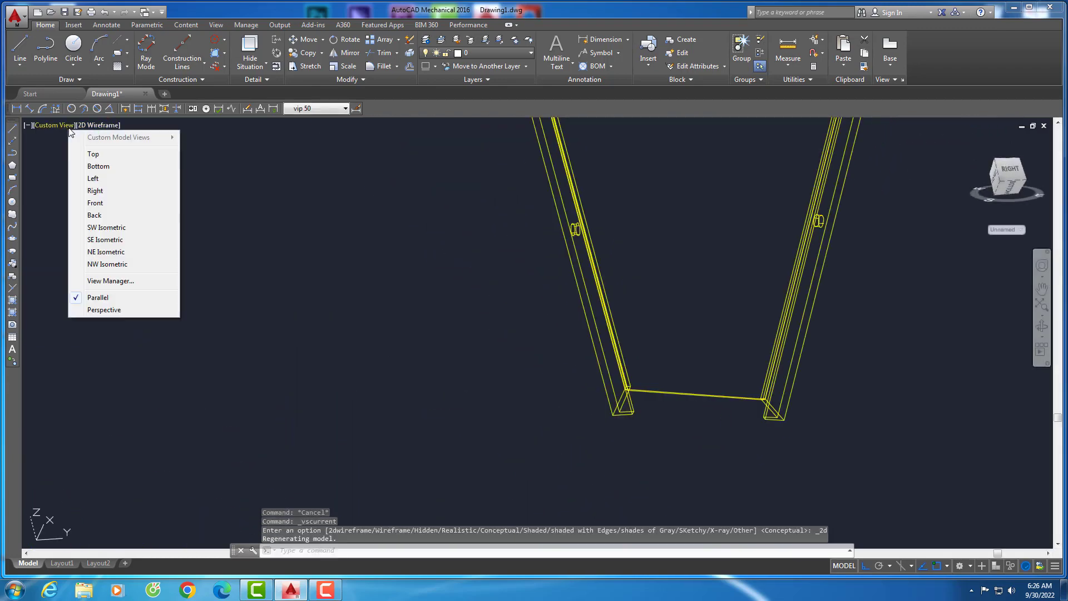
left_click(85, 150)
scroll(273, 263, "down", 5)
left_click(366, 332)
type("REC")
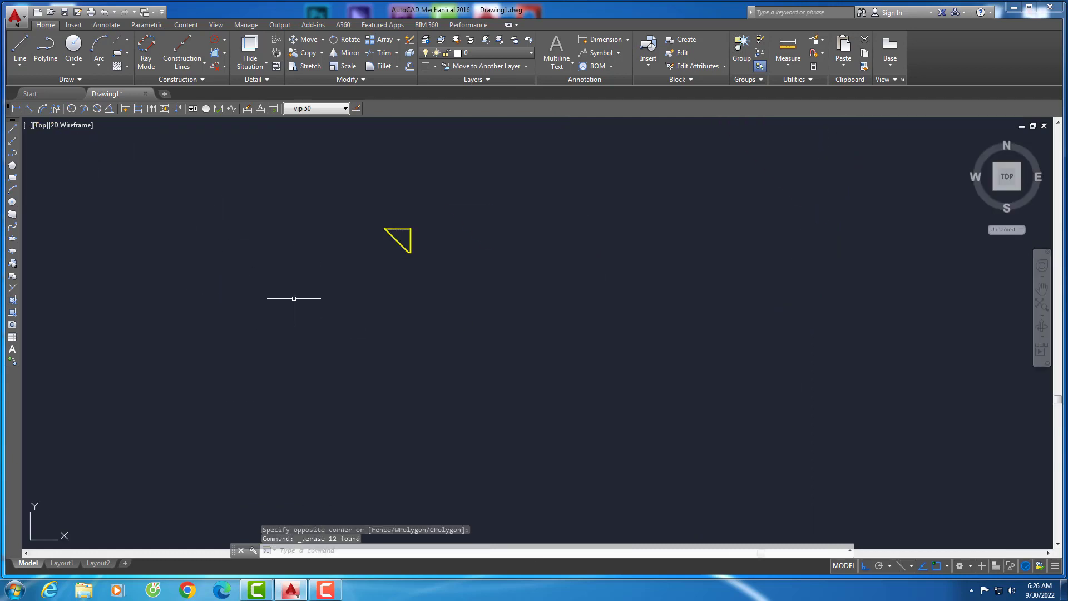
Draw a 150 by 5 rectangle below the frame's lower joint
left_click(434, 361)
scroll(534, 402, "up", 4)
type("150")
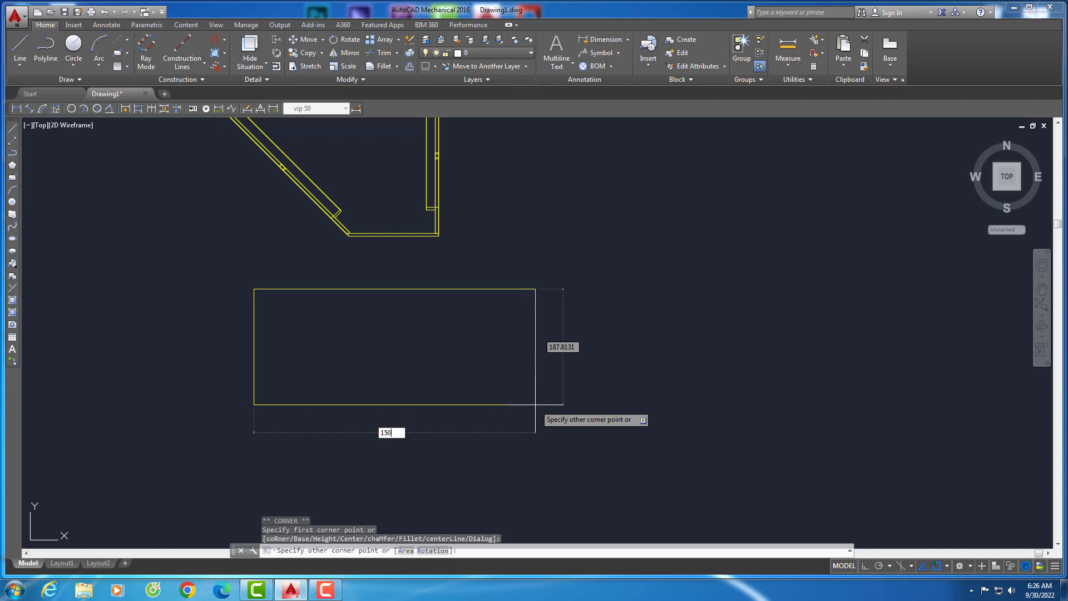
type("5")
key("Return")
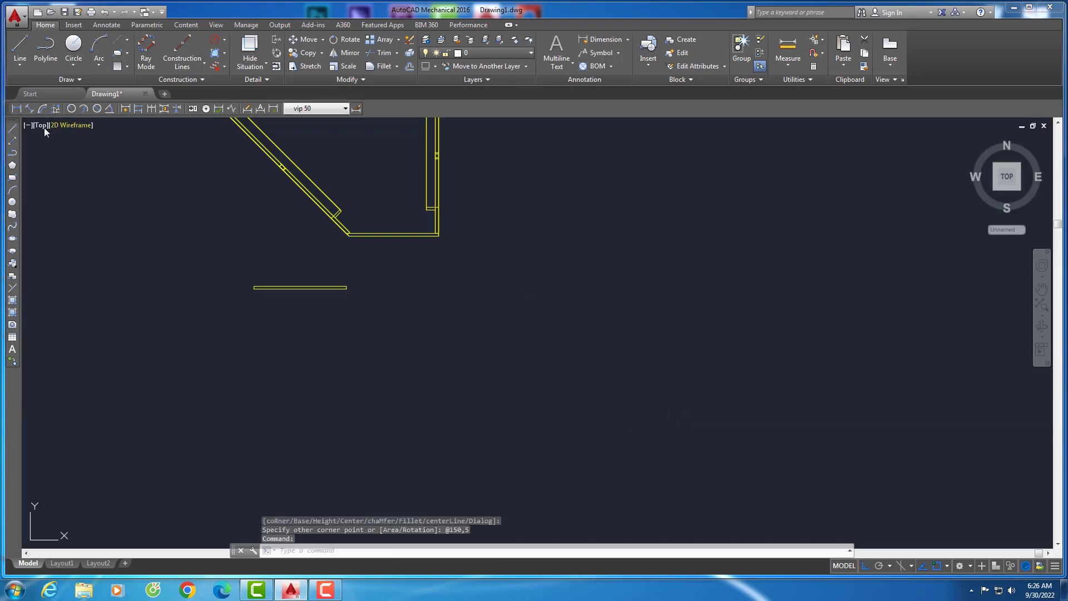
Switch the view to SW Isometric
left_click(45, 128)
left_click(277, 382)
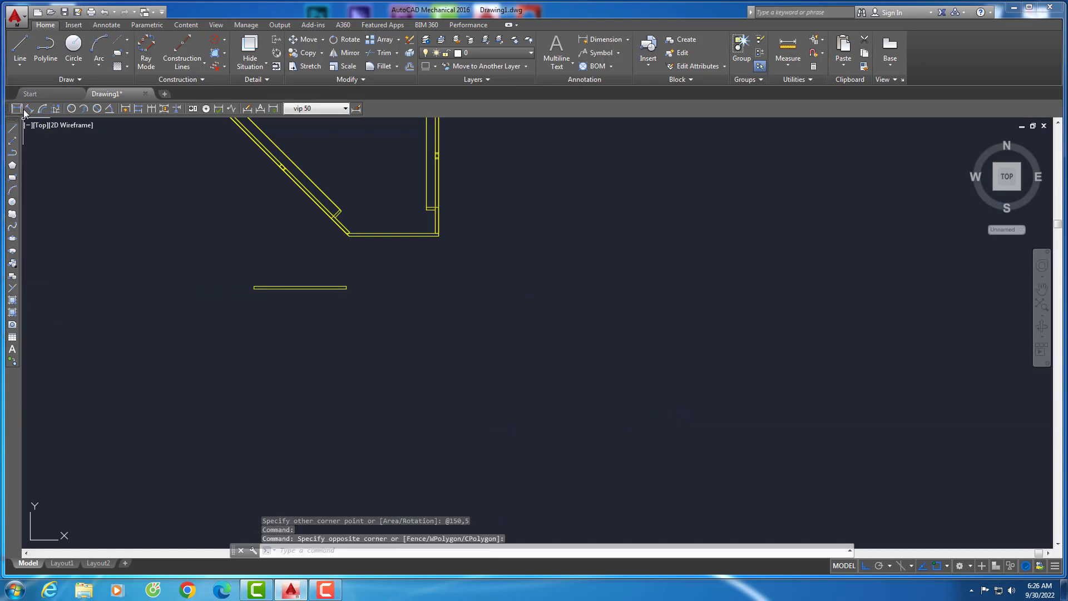
left_click(40, 125)
left_click(56, 229)
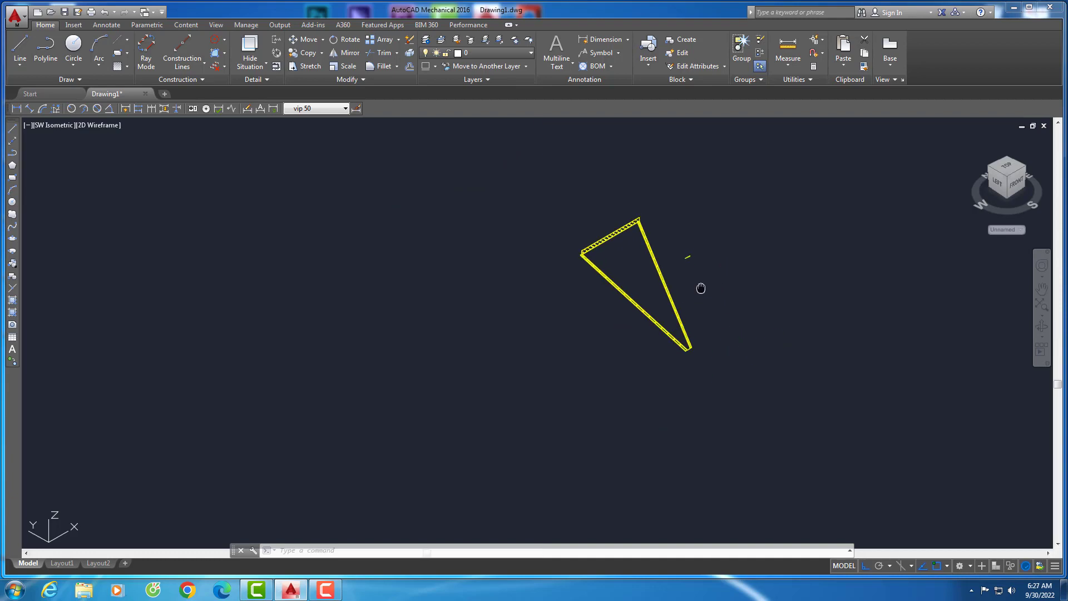
Extrude the thin rectangle 50 units into a plate
scroll(701, 289, "up", 10)
left_click(456, 364)
type("ext")
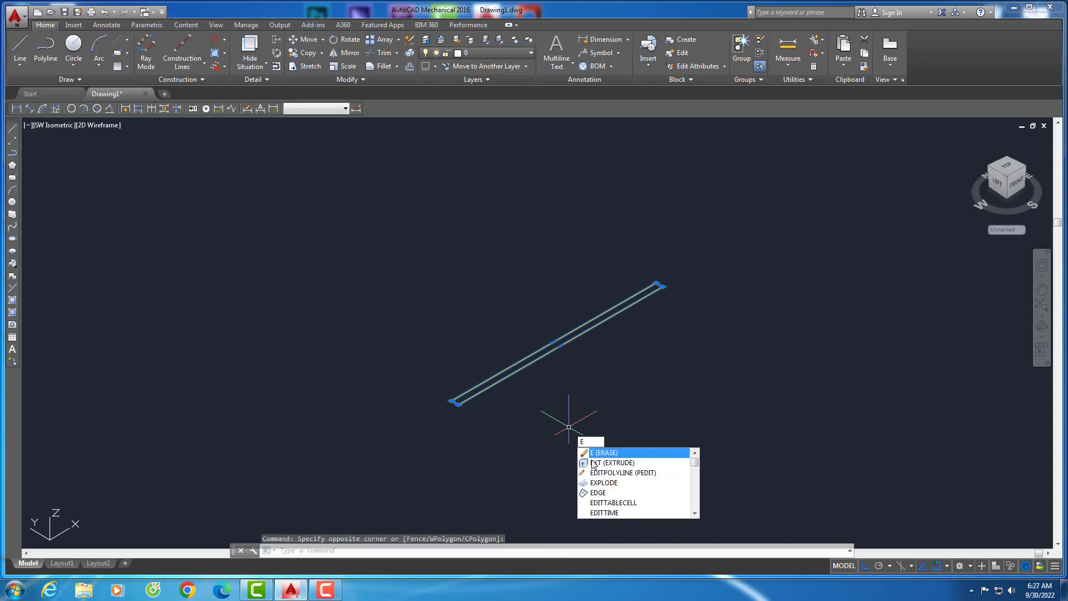
key("Return")
key("Return")
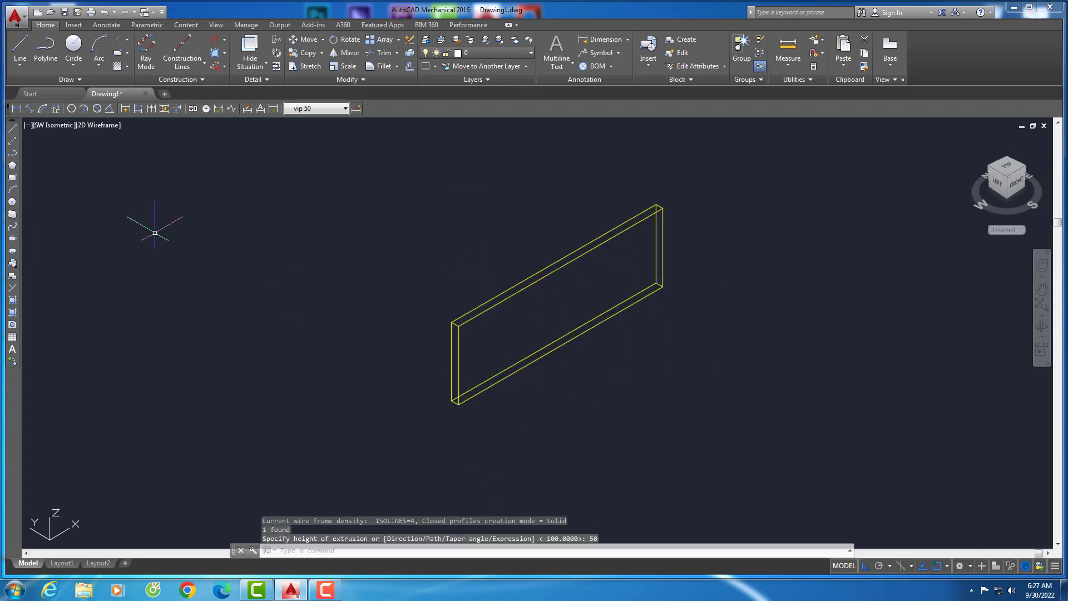
scroll(462, 371, "up", 3)
type("l")
Draw a centre line on the plate and place a hole circle on it
key("Return")
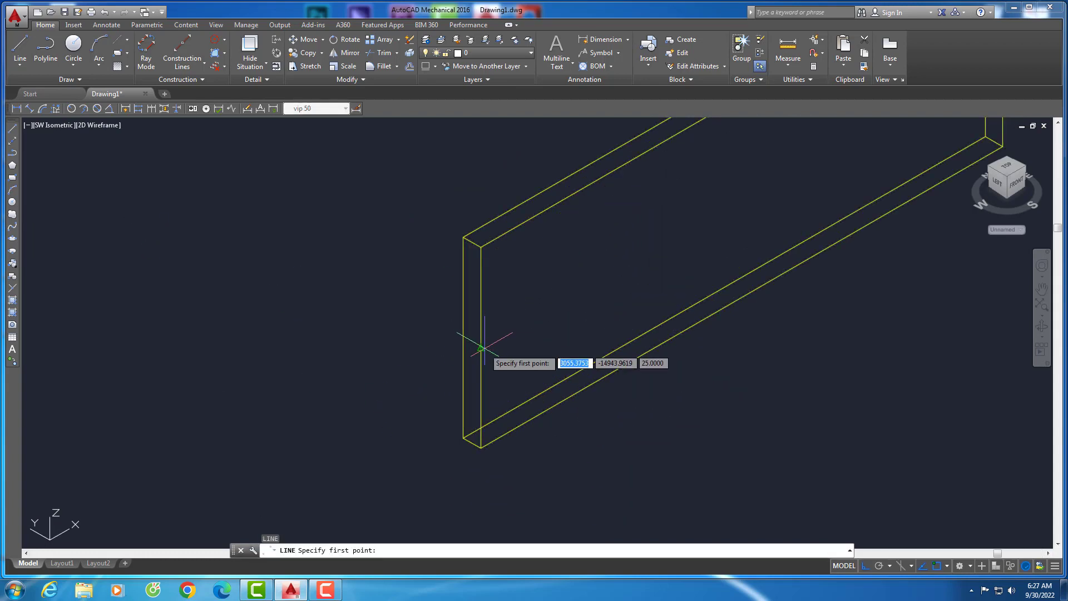
key("Return")
scroll(622, 313, "down", 2)
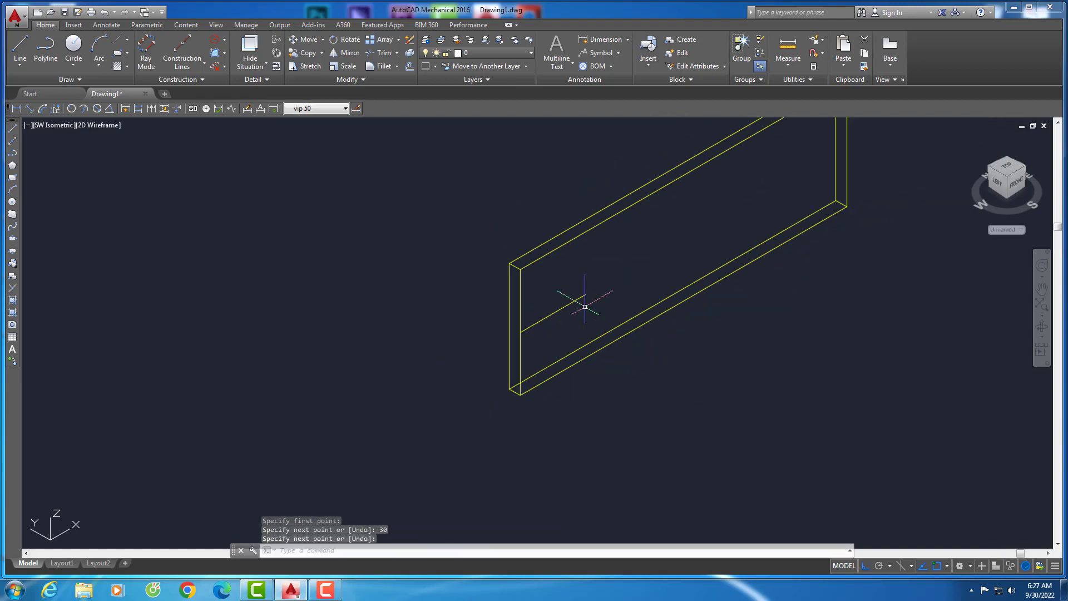
scroll(572, 303, "down", 2)
type("c")
key("Return")
left_click(524, 359)
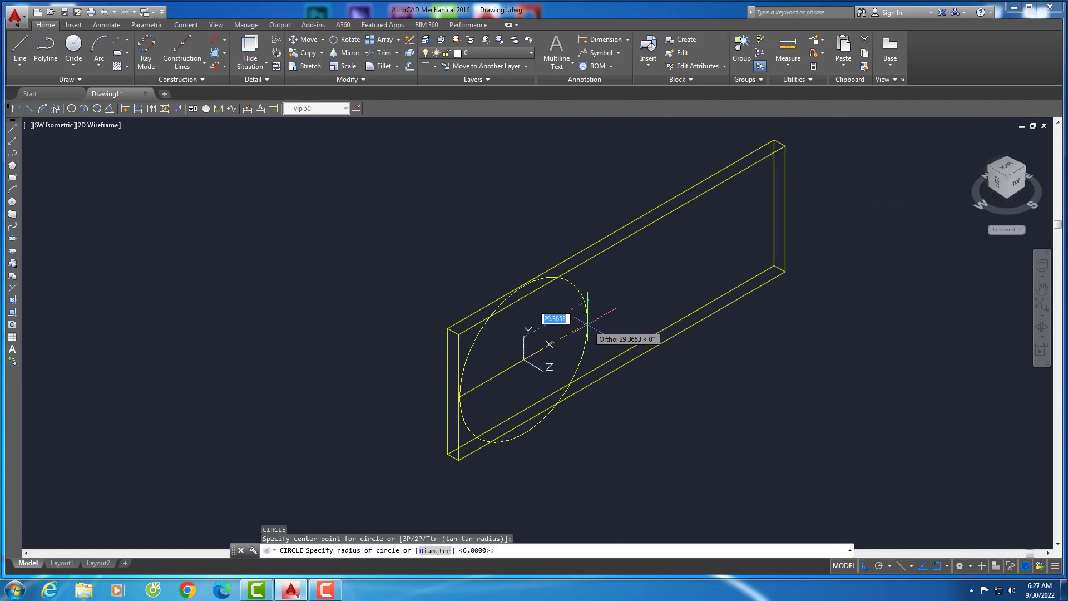
type("6")
Give the hole circle radius 6 and mirror it, keeping the original
key("Return")
left_click_drag(566, 356, 542, 347)
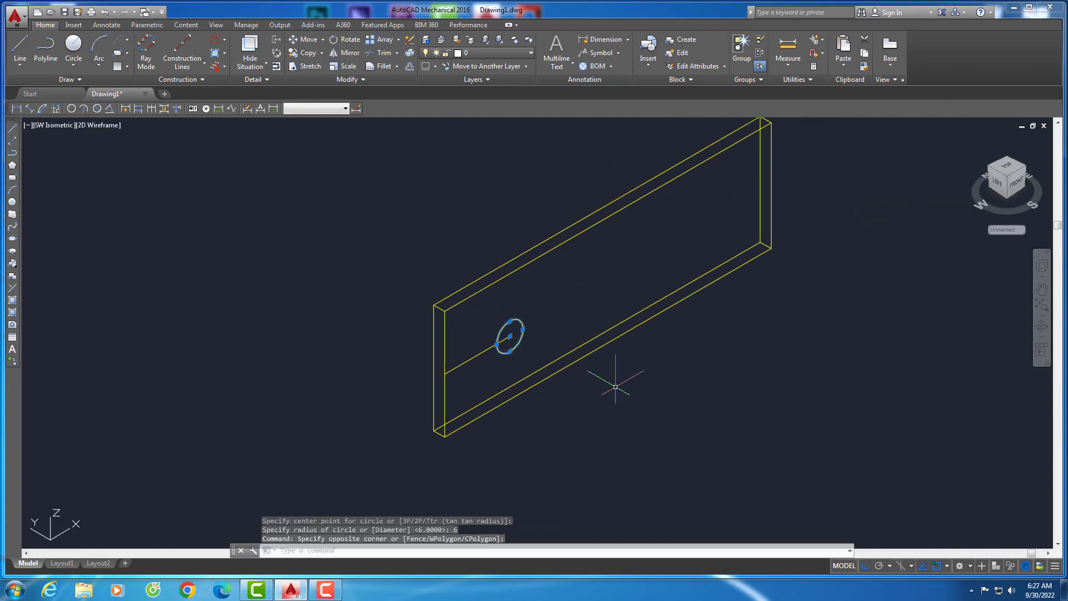
type("Mi")
key("Return")
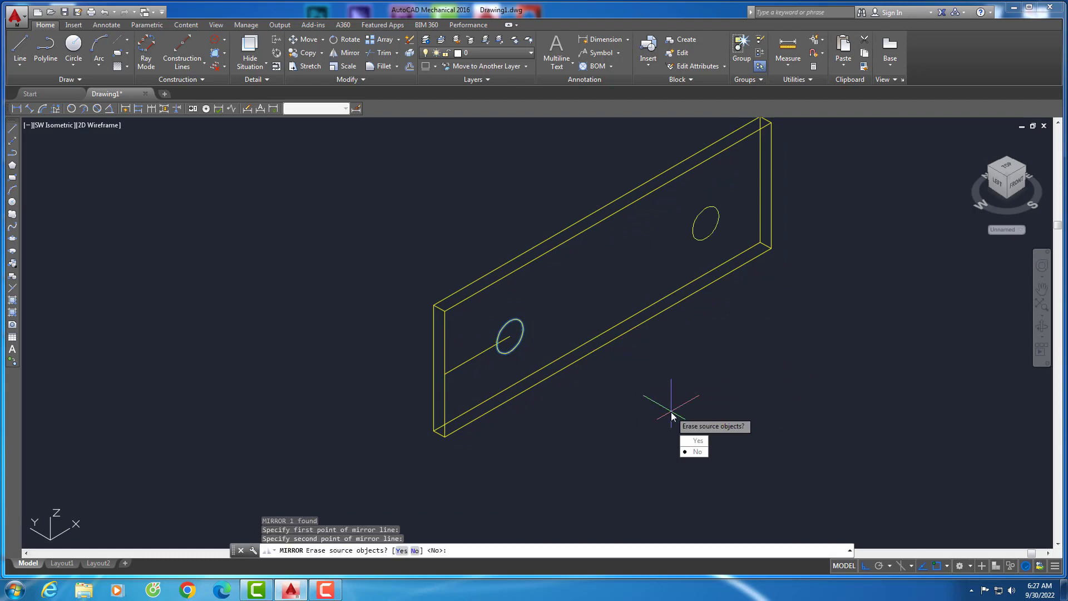
key("Return")
type("l")
key("Return")
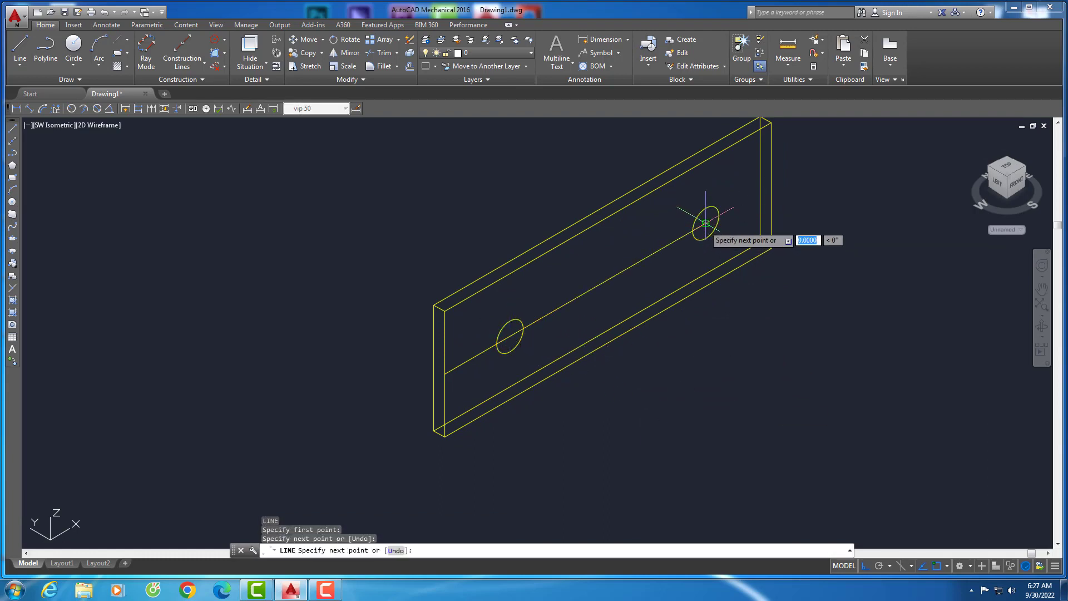
key("Return")
left_click(482, 367)
Copy the left hole circle to the middle of the centre line
left_click(515, 341)
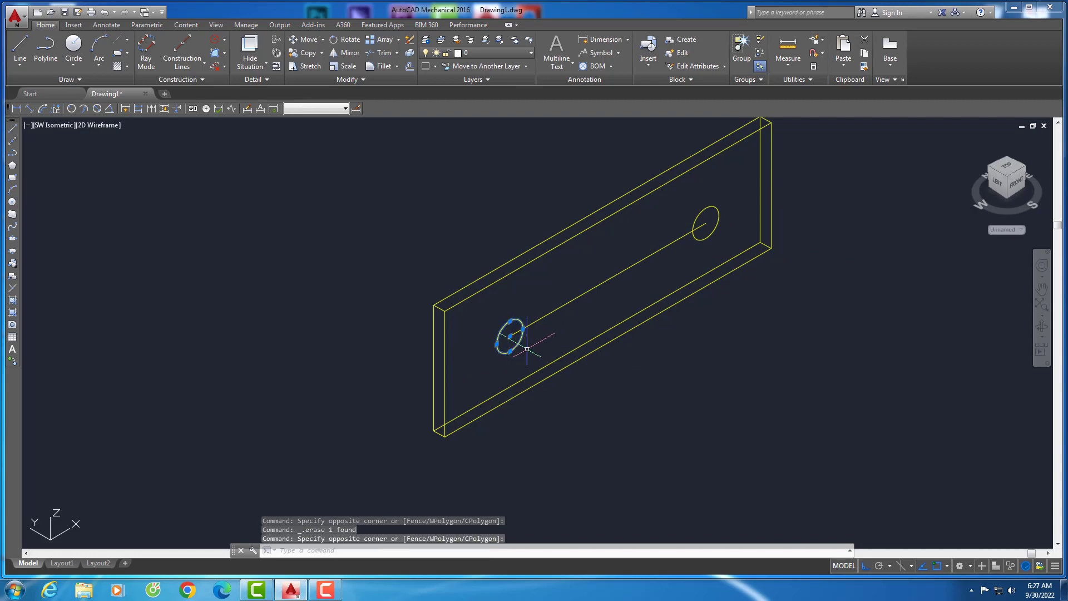
type("co")
key("Return")
left_click(608, 279)
key("Return")
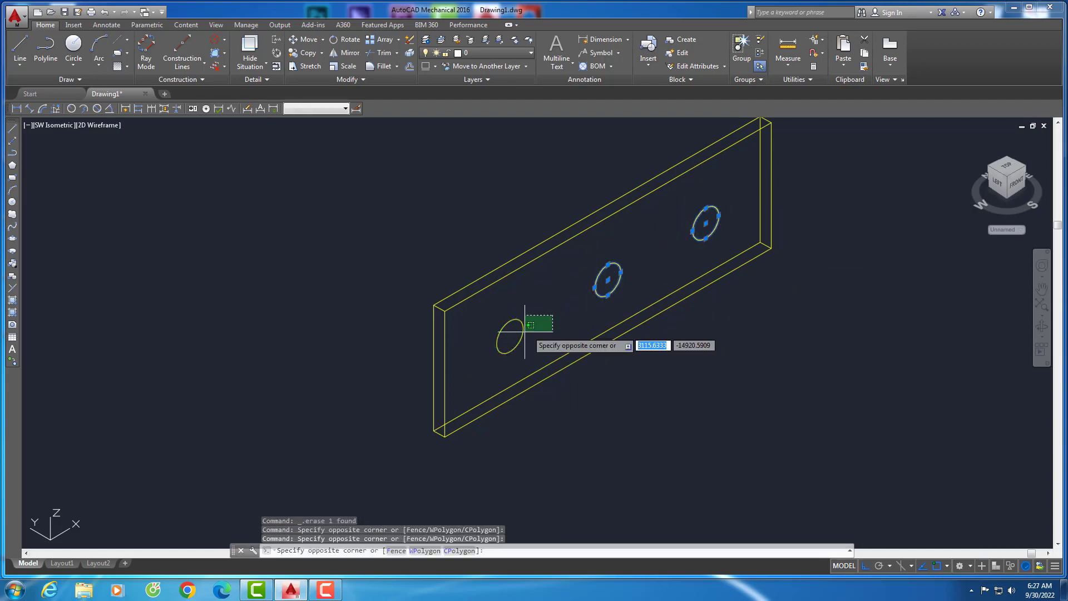
Extrude the three hole circles and subtract the cylinders from the plate
type("xt")
key("Return")
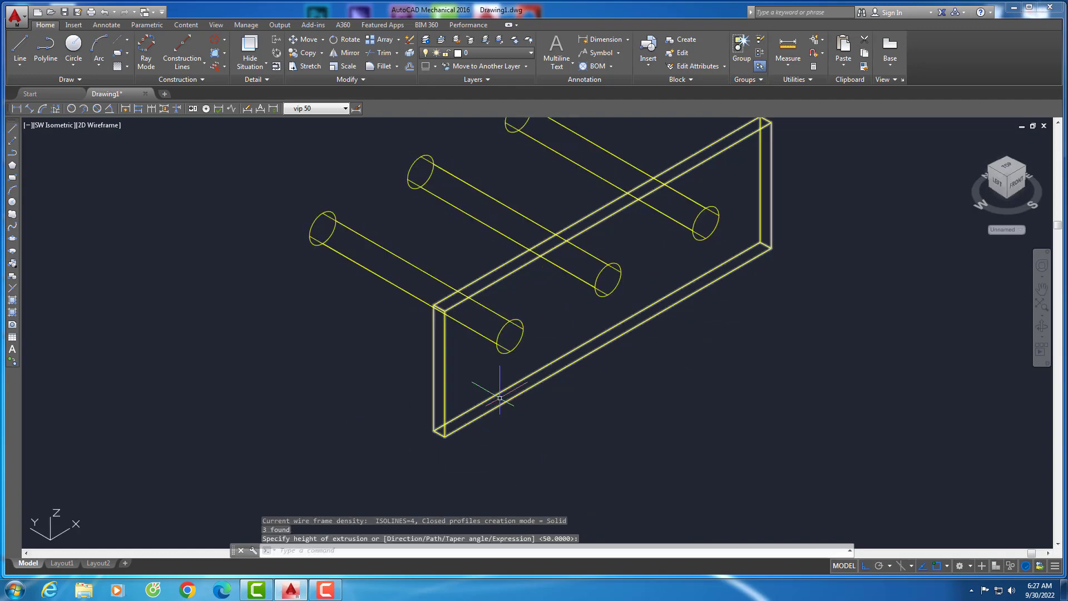
scroll(476, 383, "up", 2)
key("Return")
scroll(389, 322, "down", 3)
left_click(593, 399)
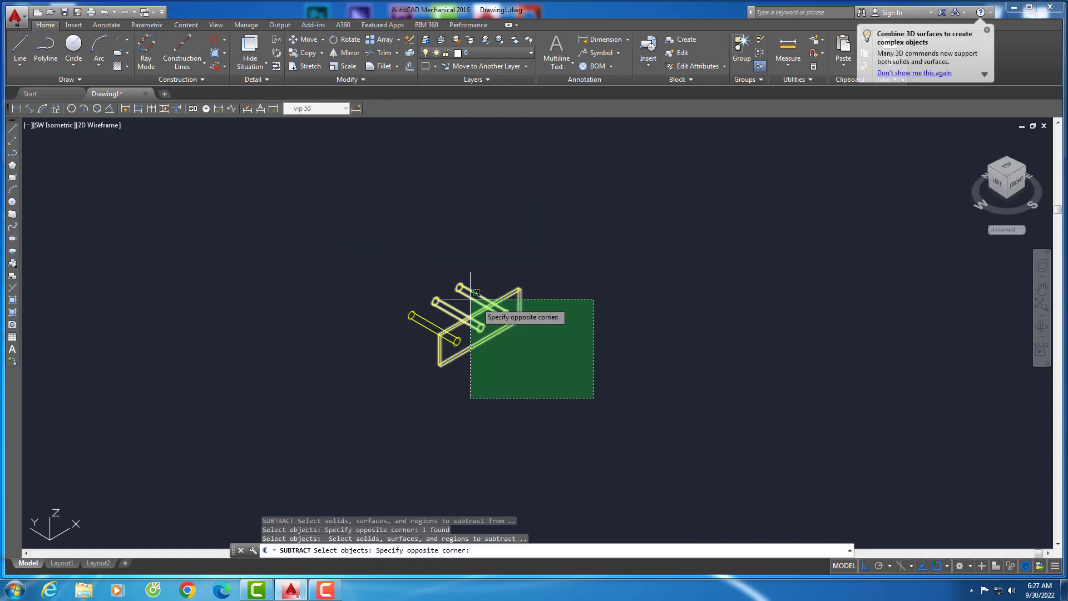
left_click(470, 298)
key("Return")
Finish cutting the holes, then start moving the drilled plate from a base point
key("Return")
scroll(459, 283, "up", 5)
left_click(412, 332)
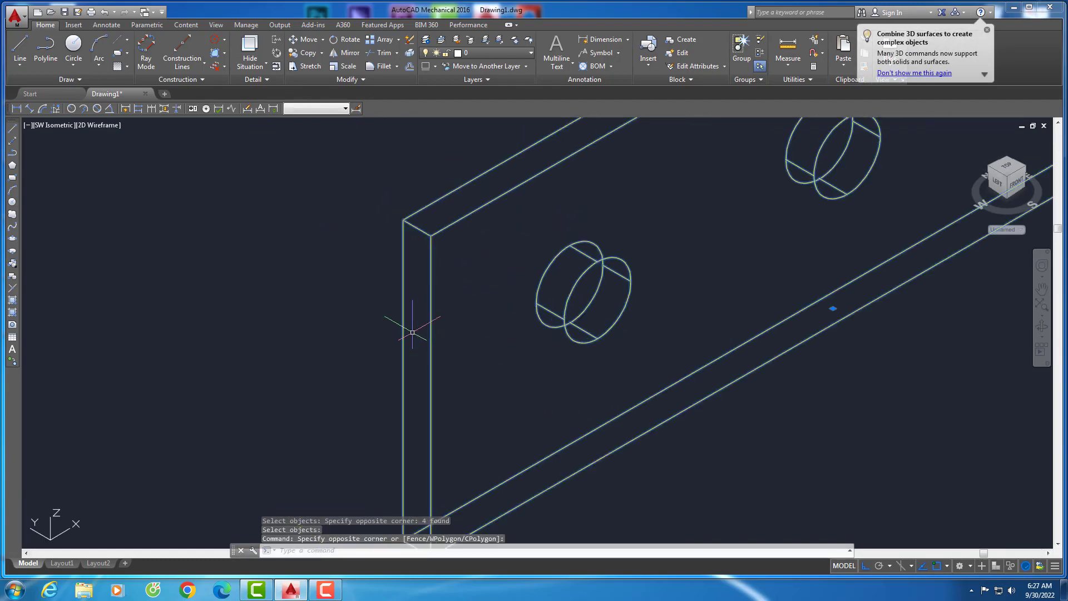
left_click(404, 315)
type("m")
key("Return")
left_click(406, 219)
scroll(425, 186, "down", 5)
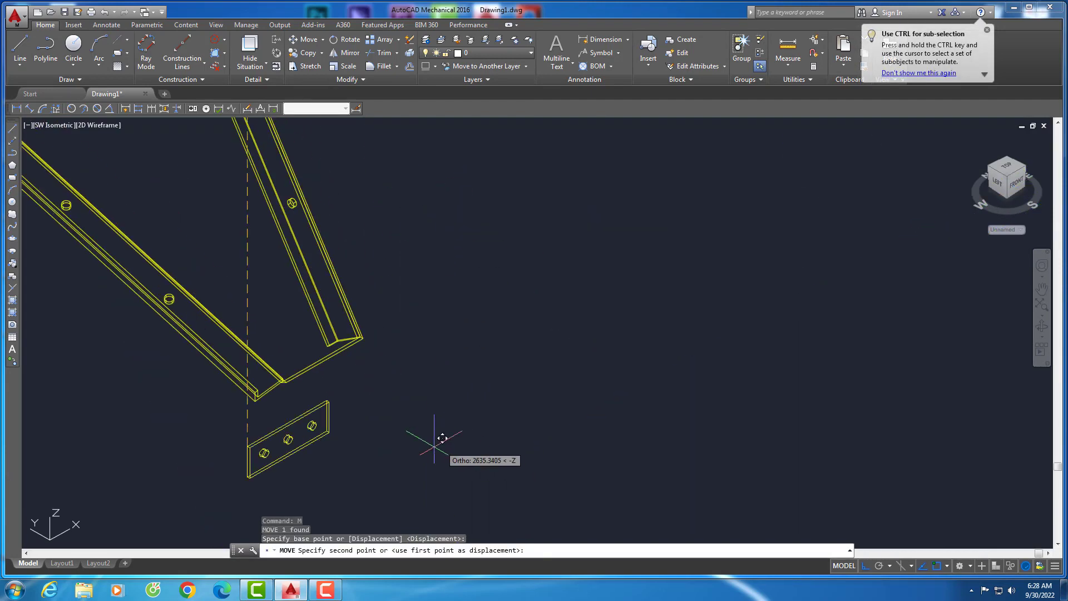
Place the drilled plate against the angle member's end
scroll(193, 329, "up", 2)
scroll(193, 329, "up", 3)
left_click(324, 365)
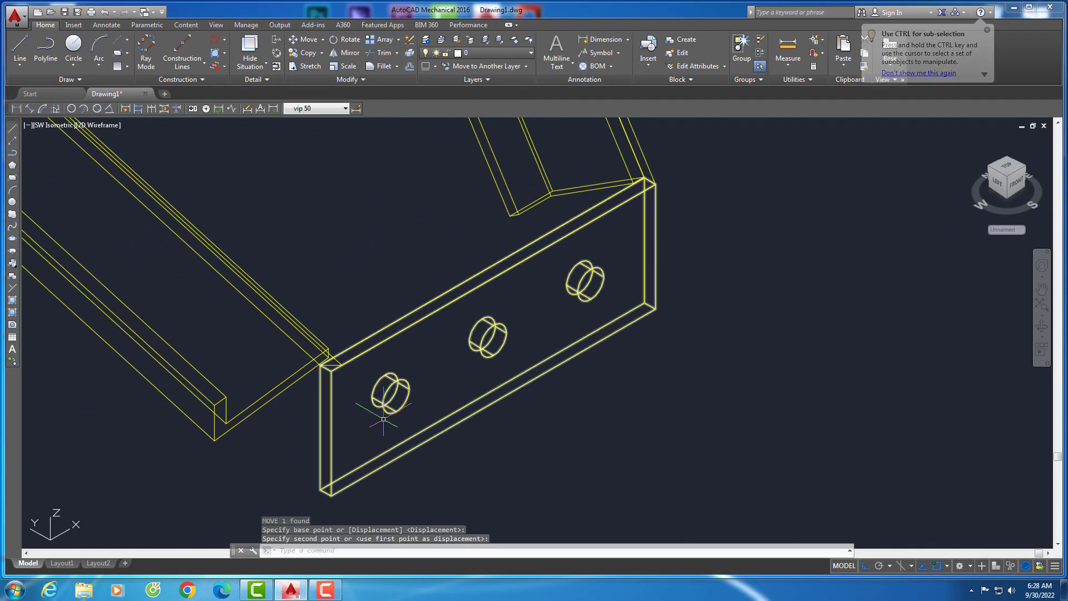
Shade the model and orbit to inspect where the angle end meets the plate
left_click(106, 125)
left_click(119, 164)
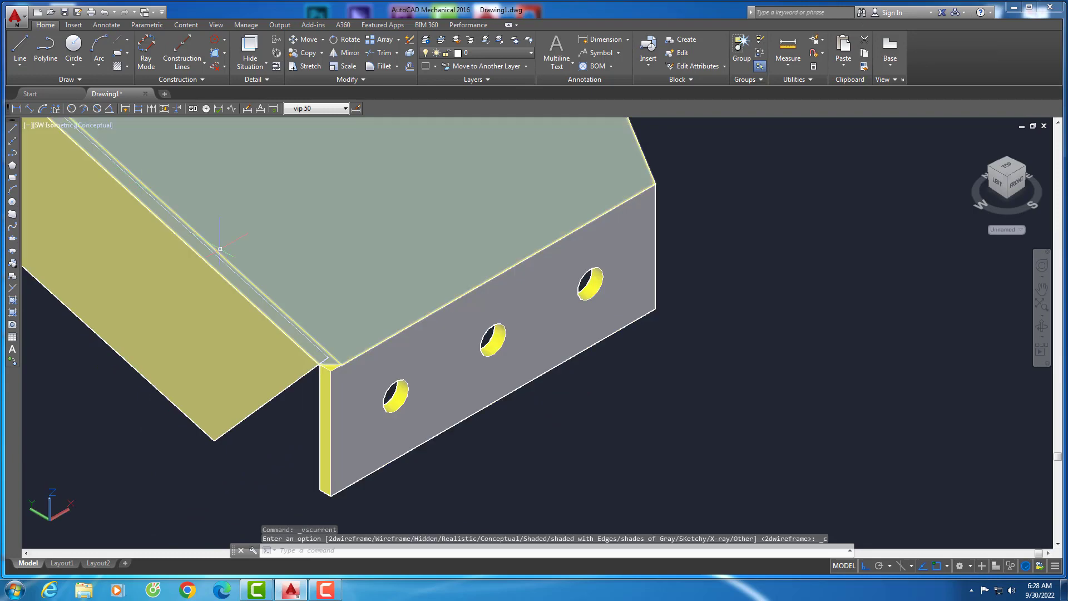
scroll(350, 388, "up", 4)
scroll(349, 388, "down", 5)
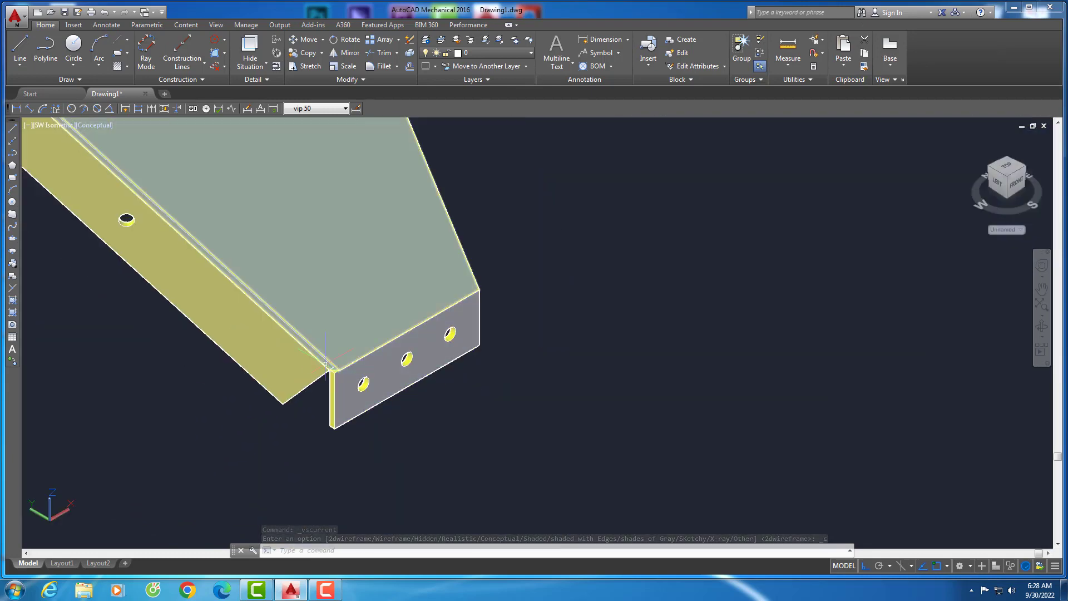
mouse_move(997, 327)
middle_mouse_down("shift")
mouse_move(896, 346)
mouse_move(640, 301)
mouse_move(794, 319)
mouse_move(675, 375)
mouse_move(662, 354)
mouse_move(618, 345)
mouse_move(523, 269)
mouse_move(461, 269)
mouse_move(501, 312)
middle_mouse_up("shift")
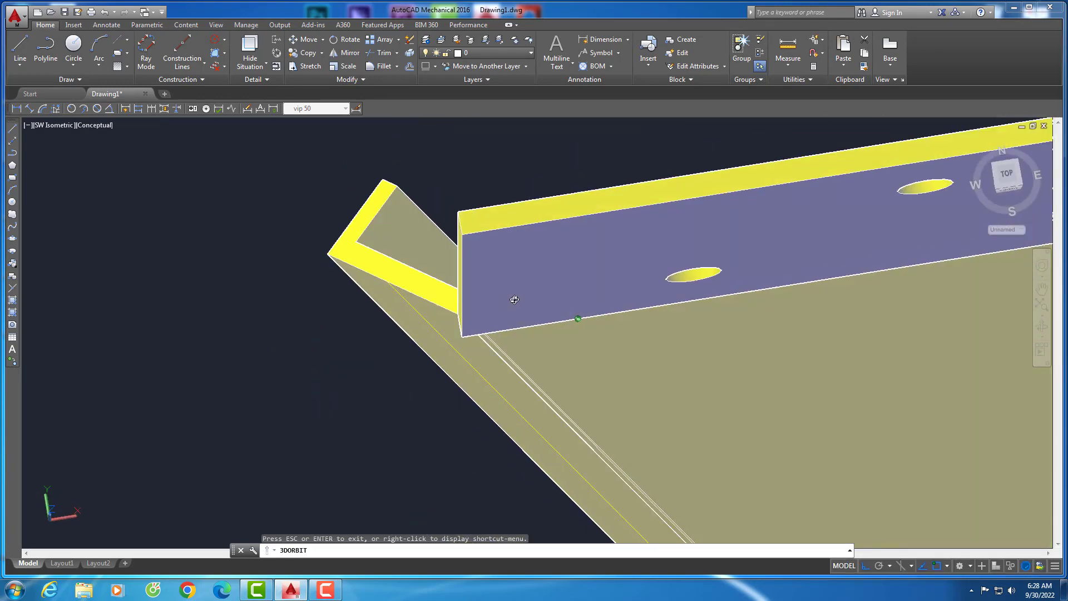
Return to 2D Wireframe Top view and zoom to the corner where members meet
key("Escape")
left_click(93, 125)
left_click(122, 155)
left_click(65, 125)
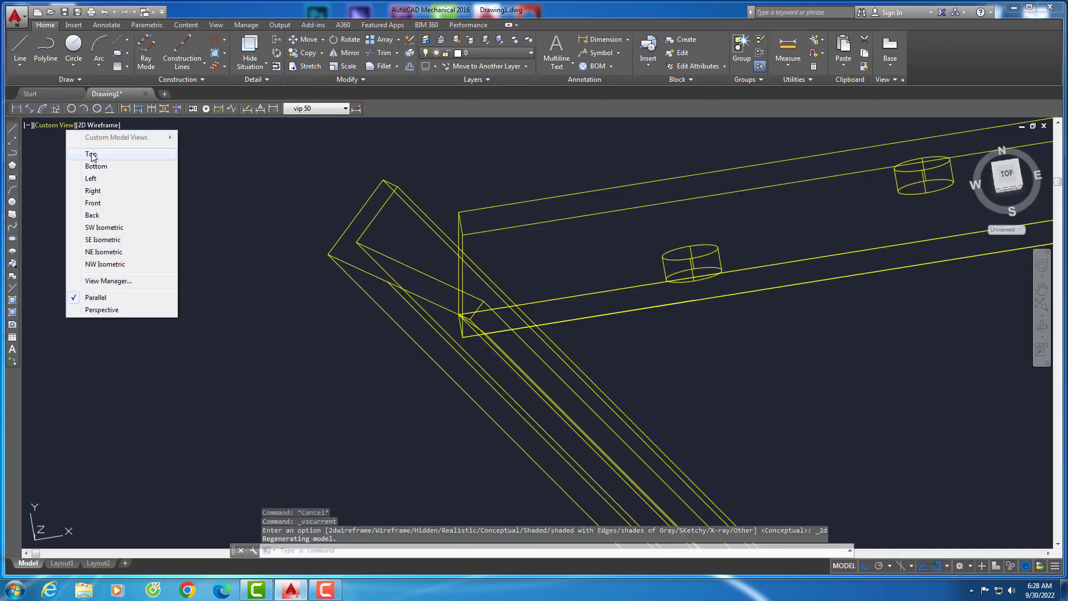
left_click(84, 149)
middle_click_drag(267, 191, 433, 317)
scroll(433, 317, "up", 2)
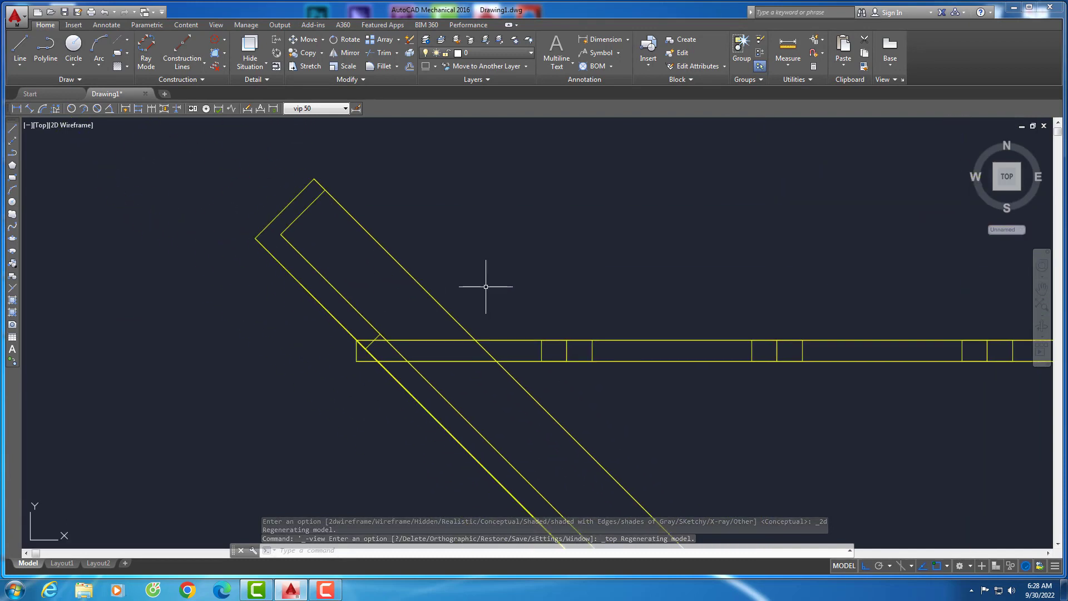
Slice the overlapping member ends at the corner and delete the offcut pieces
type("SL")
key("Return")
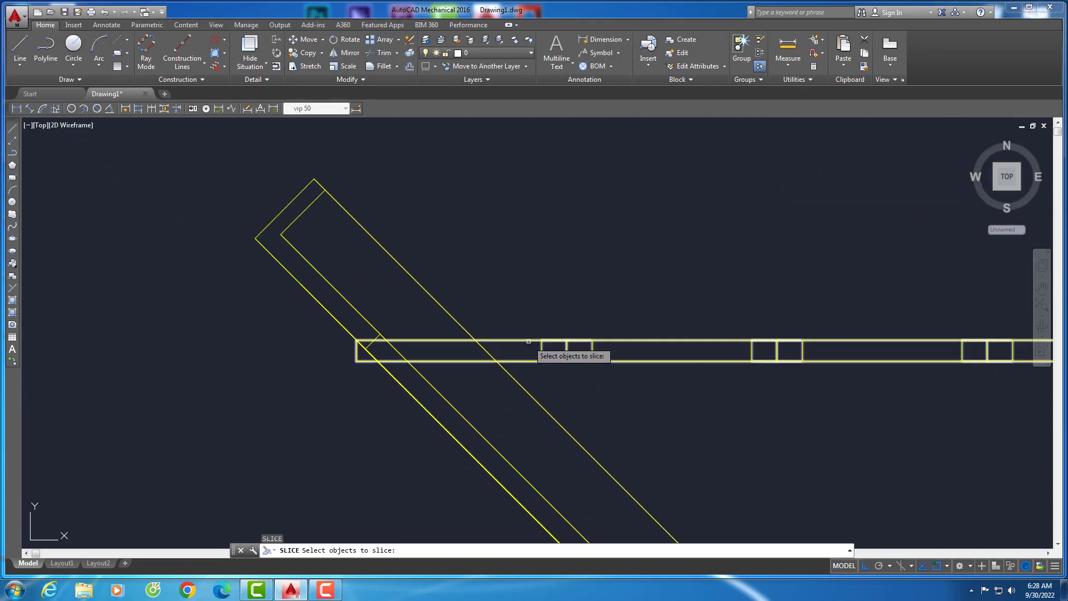
key("Return")
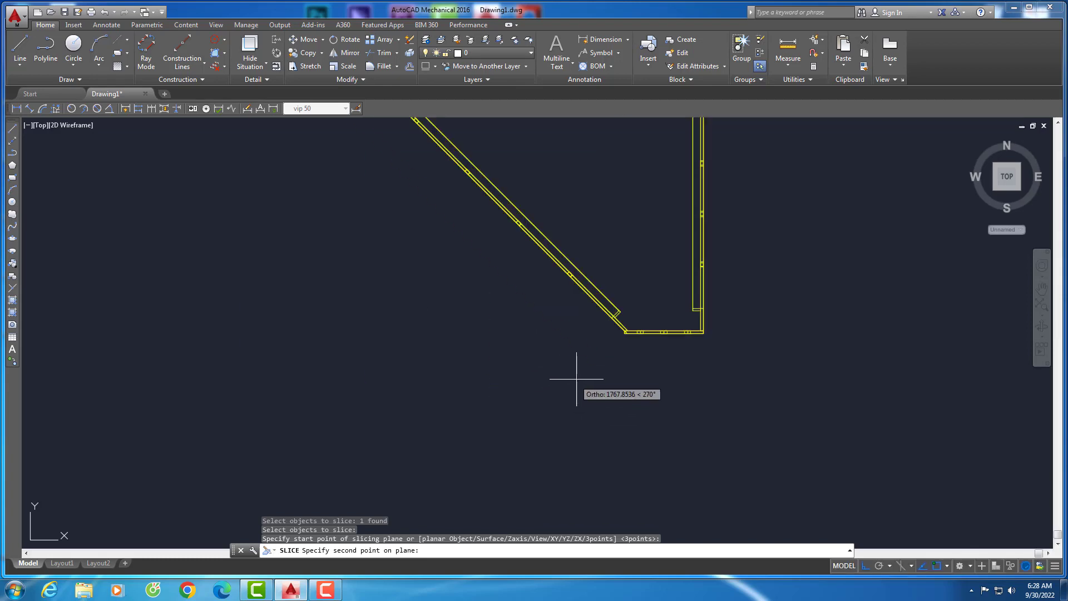
left_click(606, 296)
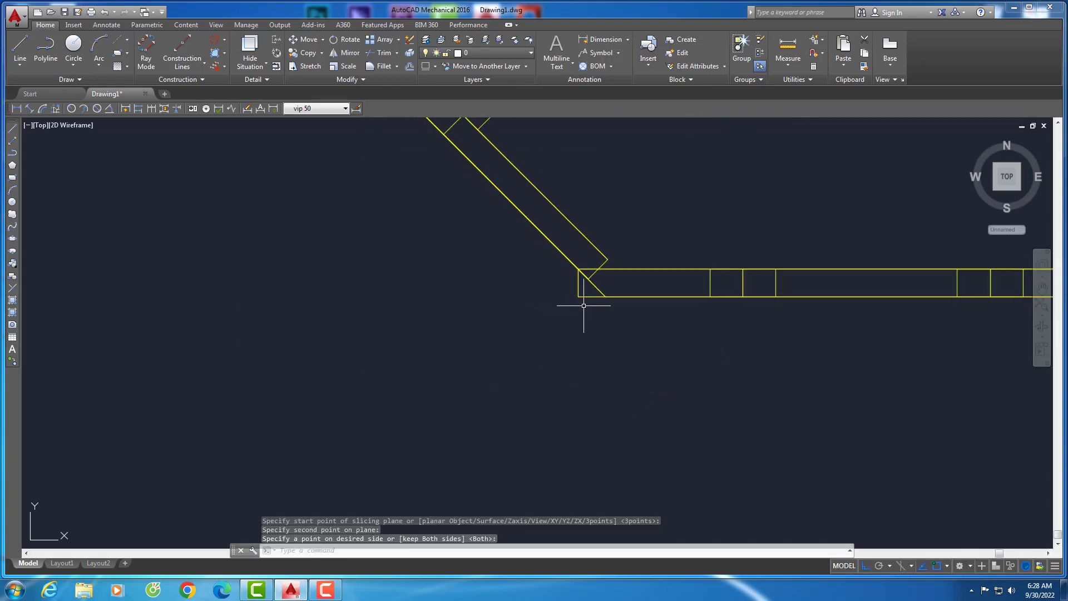
scroll(548, 218, "up", 5)
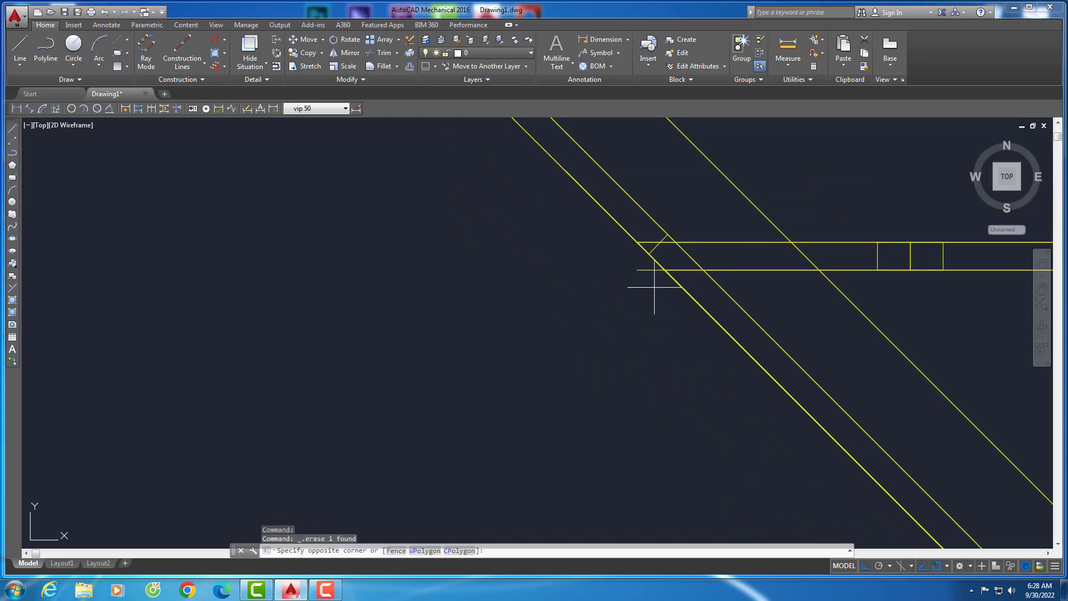
key("Delete")
scroll(522, 239, "down", 5)
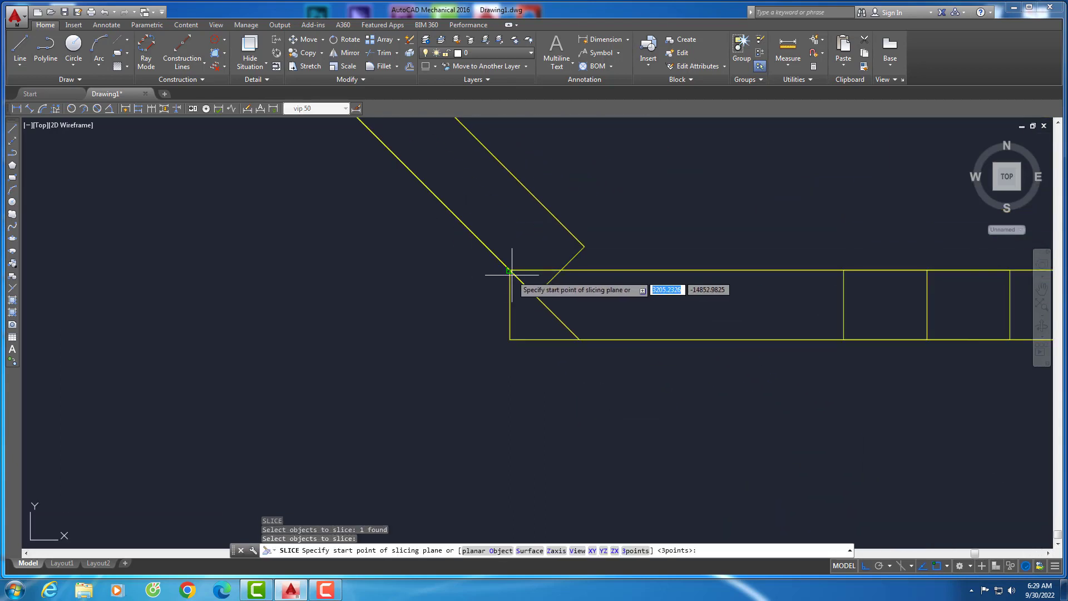
left_click(580, 340)
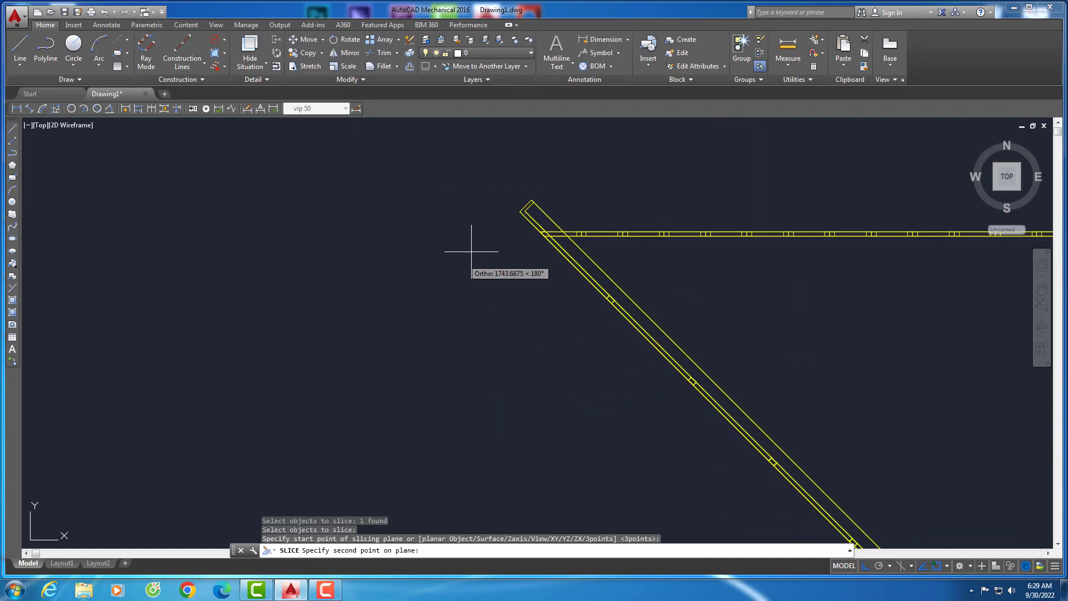
key("Return")
scroll(398, 232, "down", 3)
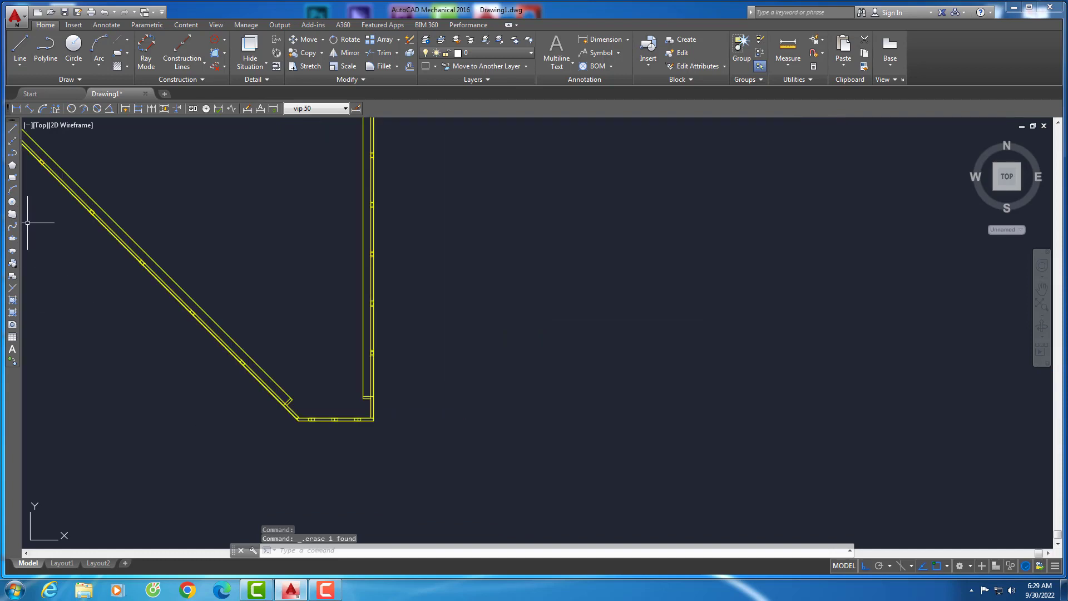
Shade the trimmed frame and orbit around the triangle to inspect the corners
left_click(69, 130)
left_click(98, 164)
scroll(561, 456, "down", 5)
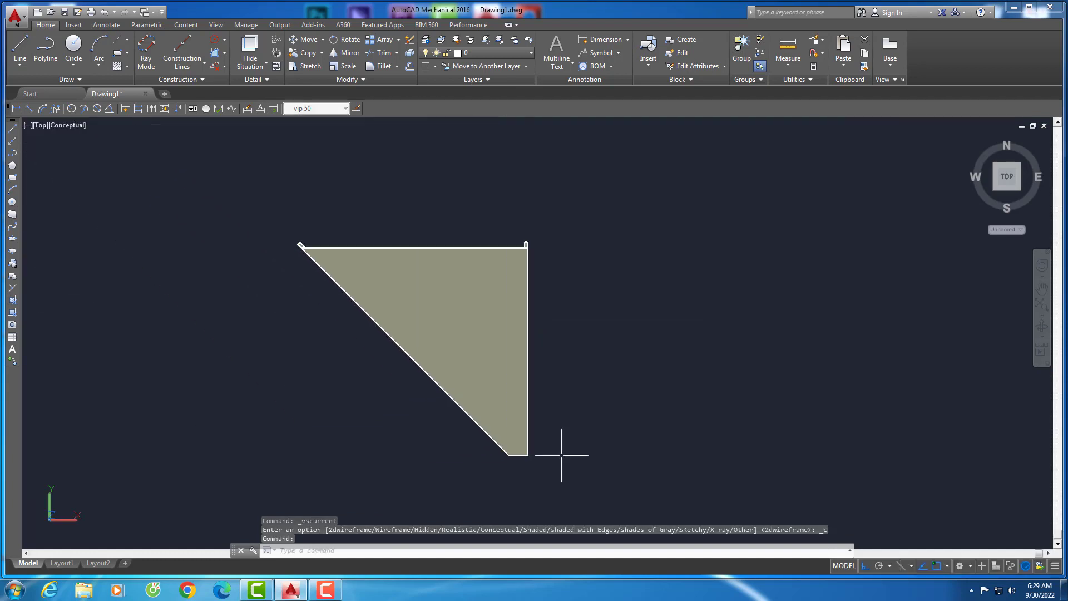
left_click(1043, 329)
mouse_move(918, 367)
left_mouse_down()
mouse_move(787, 394)
mouse_move(672, 334)
mouse_move(806, 353)
mouse_move(611, 317)
mouse_move(604, 292)
mouse_move(569, 363)
left_mouse_up()
mouse_move(558, 278)
left_mouse_down()
mouse_move(801, 382)
mouse_move(644, 358)
mouse_move(692, 277)
mouse_move(477, 207)
mouse_move(529, 226)
mouse_move(496, 348)
mouse_move(685, 284)
left_mouse_up()
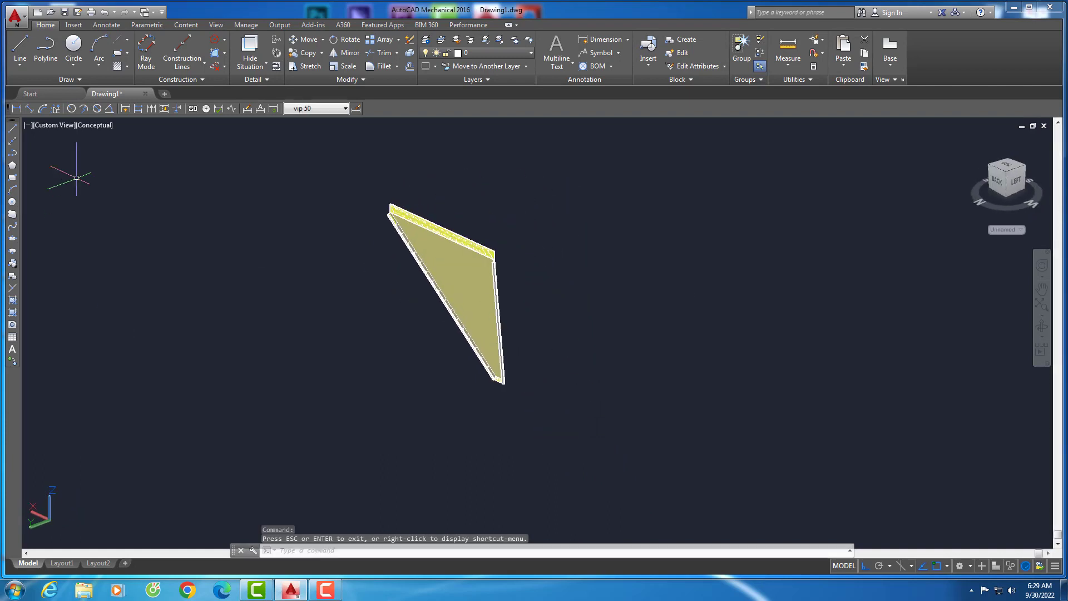
Return to 2D Wireframe Top view and start a union of the triangle members
left_click(100, 125)
left_click(128, 148)
left_click(56, 125)
left_click(83, 154)
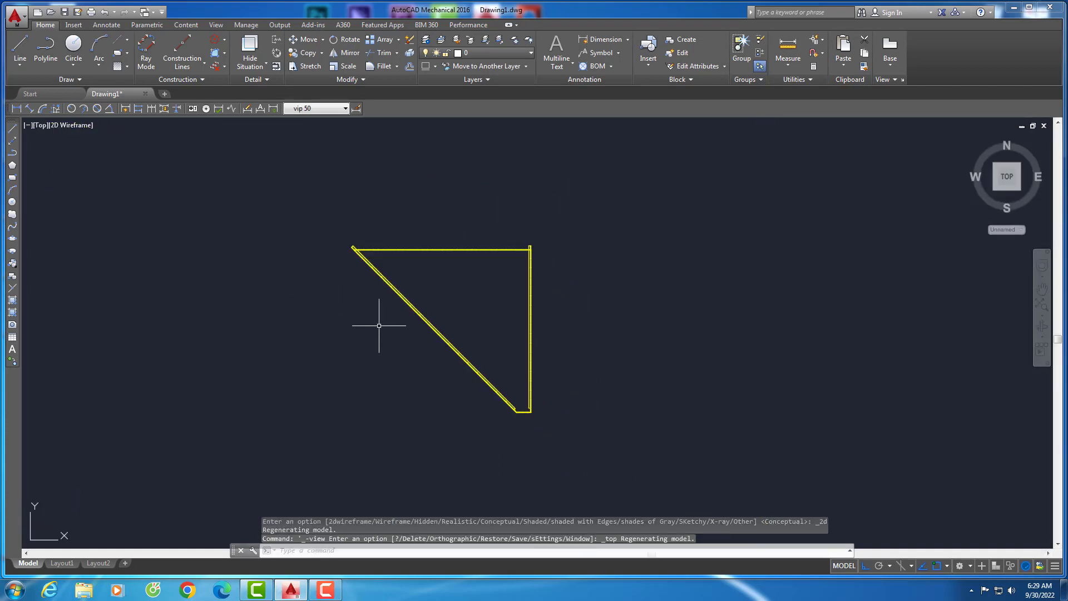
left_click(509, 410)
Window-select all seven triangle members to complete the union
left_click(677, 443)
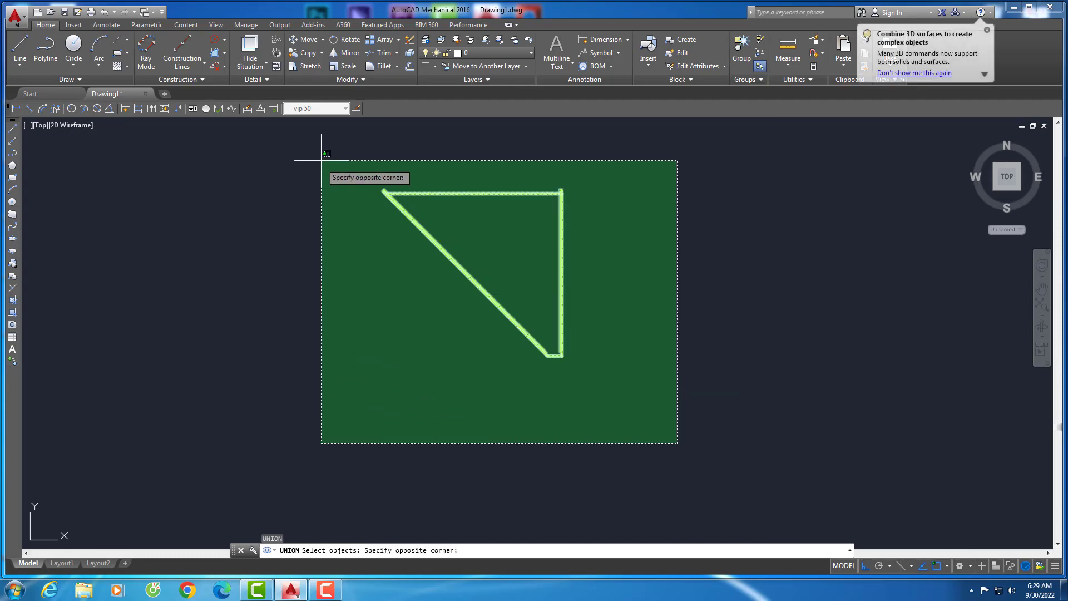
left_click(314, 160)
scroll(415, 193, "up", 3)
scroll(326, 203, "down", 3)
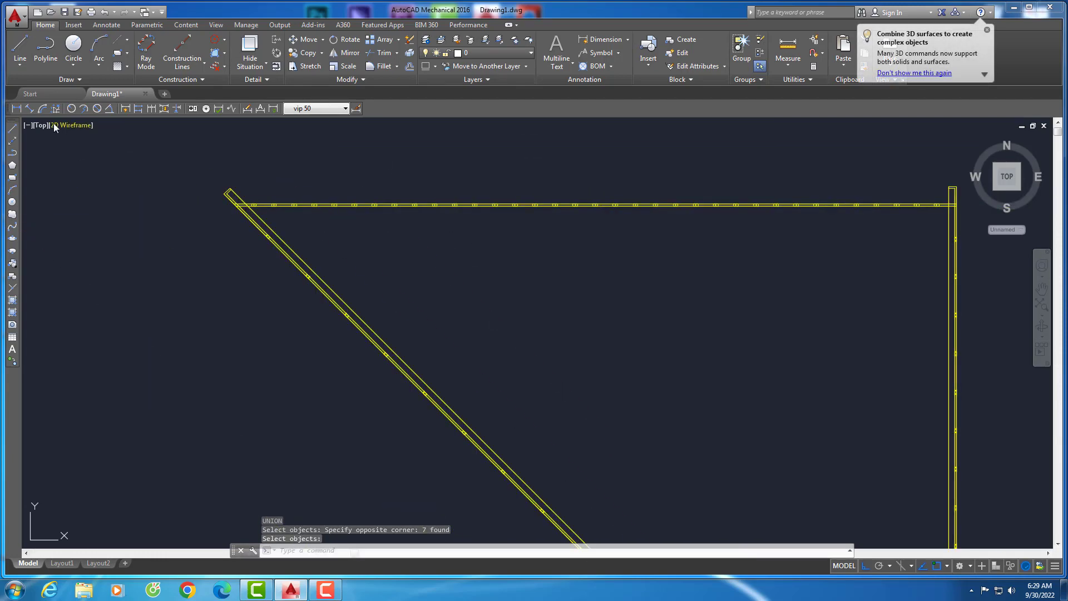
Show the frame in SW Isometric view with the Conceptual visual style
left_click(40, 125)
left_click(78, 226)
scroll(412, 222, "up", 4)
scroll(500, 221, "down", 2)
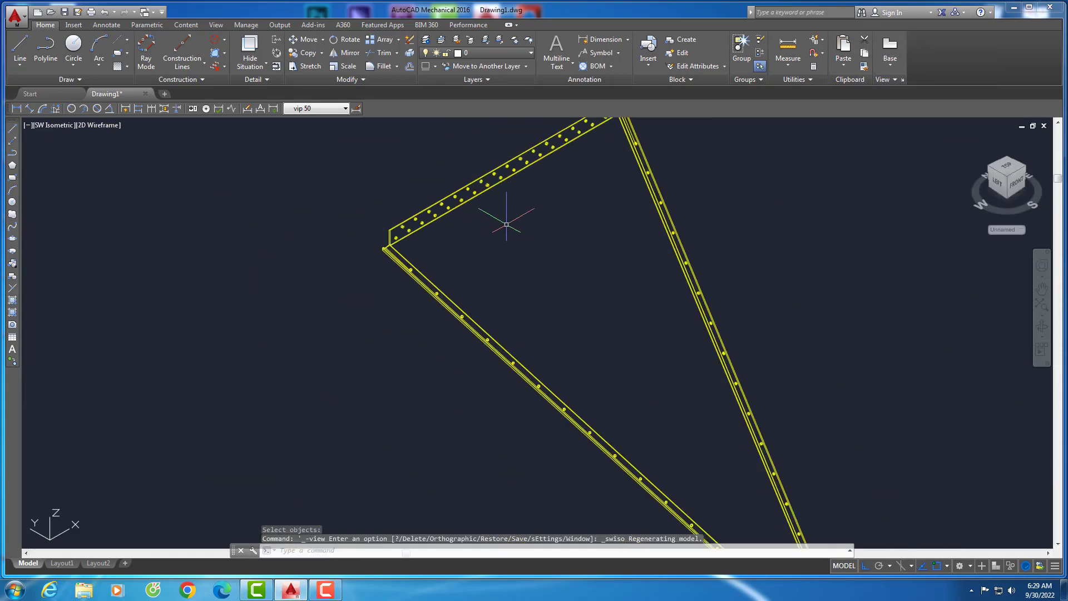
scroll(501, 222, "up", 1)
left_click(99, 126)
left_click(142, 166)
Orbit the shaded frame in 3D to inspect the perforated flanges
mouse_move(174, 460)
middle_mouse_down("shift")
mouse_move(918, 370)
mouse_move(1015, 341)
mouse_move(518, 292)
mouse_move(530, 353)
mouse_move(453, 336)
mouse_move(475, 384)
middle_mouse_up("shift")
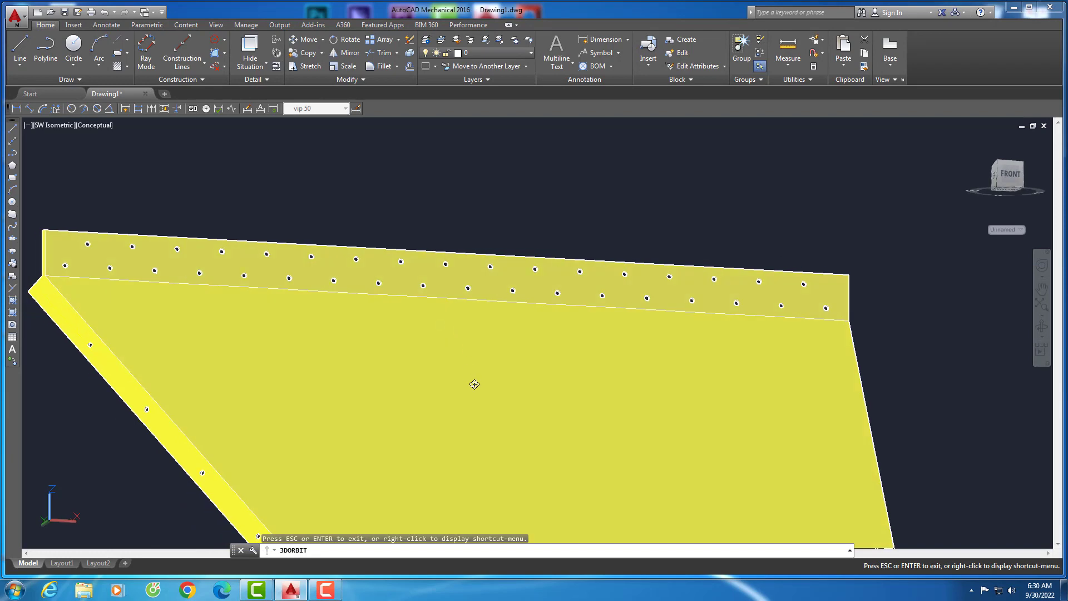
left_click(509, 25)
scroll(548, 167, "down", 5)
left_click(729, 206)
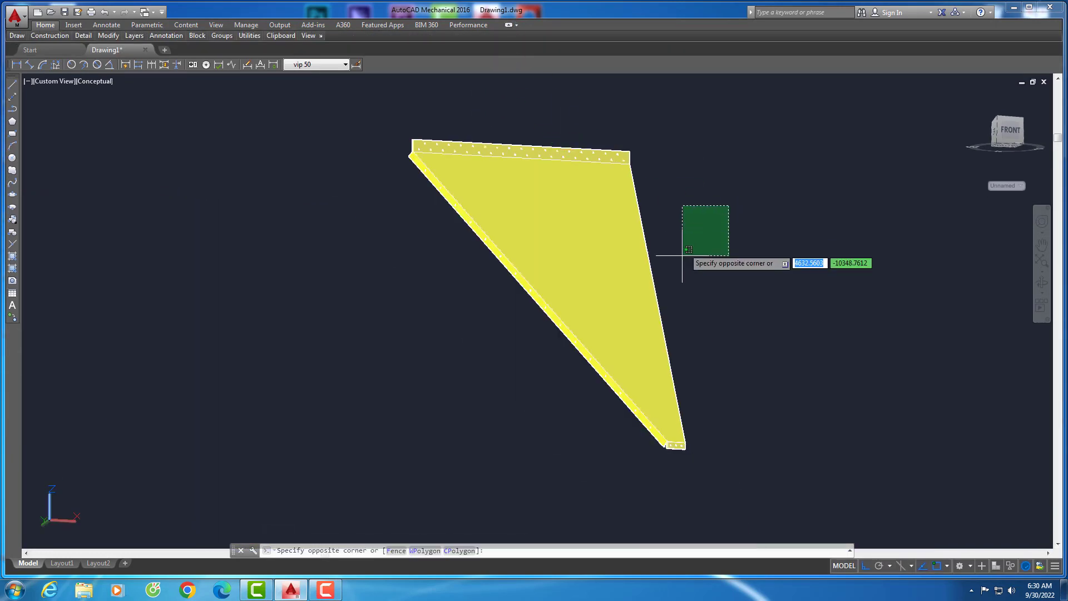
mouse_move(682, 255)
middle_mouse_down("shift")
mouse_move(707, 348)
mouse_move(746, 341)
mouse_move(767, 375)
mouse_move(699, 432)
mouse_move(563, 179)
mouse_move(508, 253)
mouse_move(582, 203)
mouse_move(155, 119)
mouse_move(43, 76)
middle_mouse_up("shift")
Return the frame to the Top view in 2D Wireframe
left_click(50, 81)
left_click(75, 112)
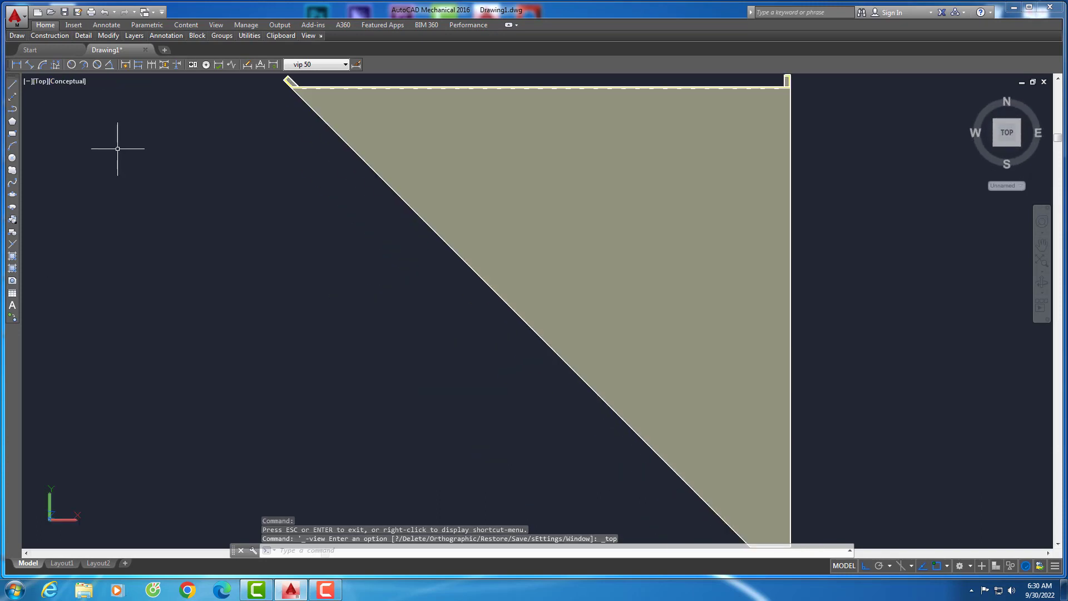
left_click(67, 83)
left_click(98, 109)
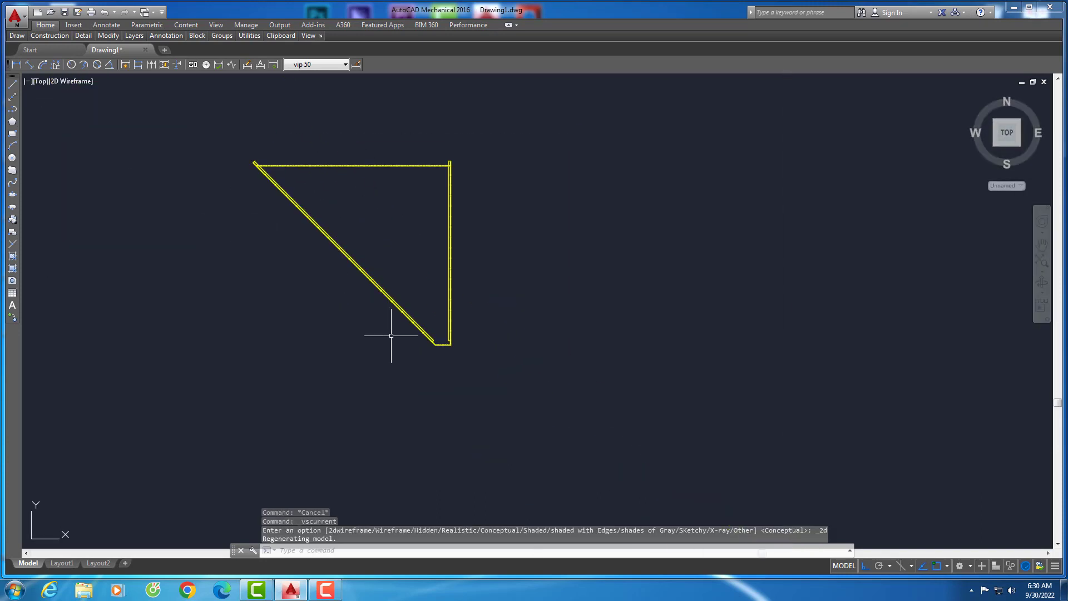
left_click(579, 397)
scroll(300, 178, "up", 5)
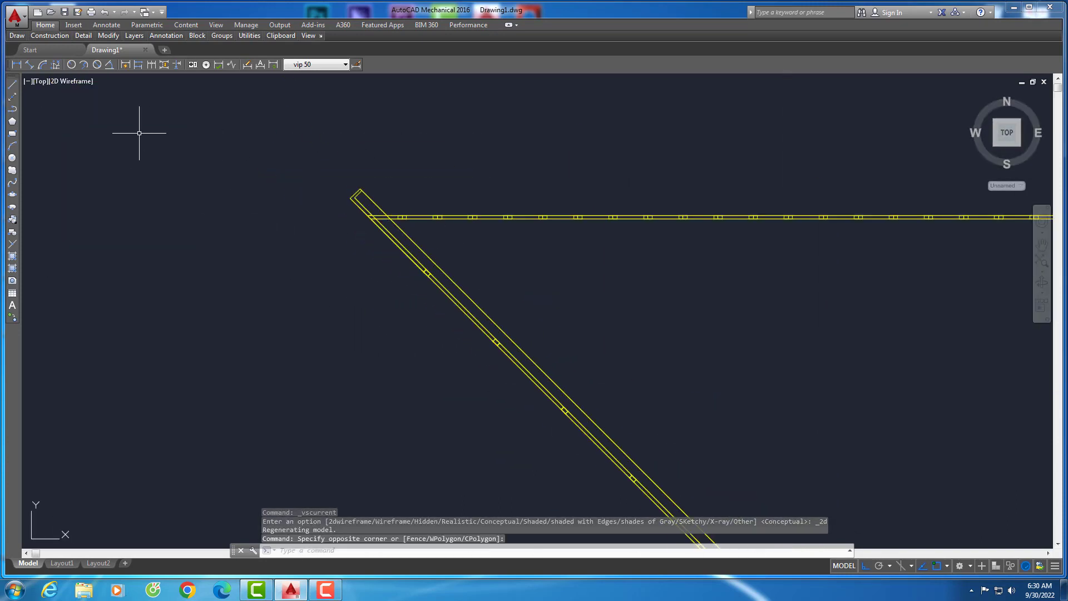
Window-select the triangular frame and start the first mirror at its corner
middle_click_drag(308, 251, 400, 306)
left_click(533, 417)
left_click(251, 158)
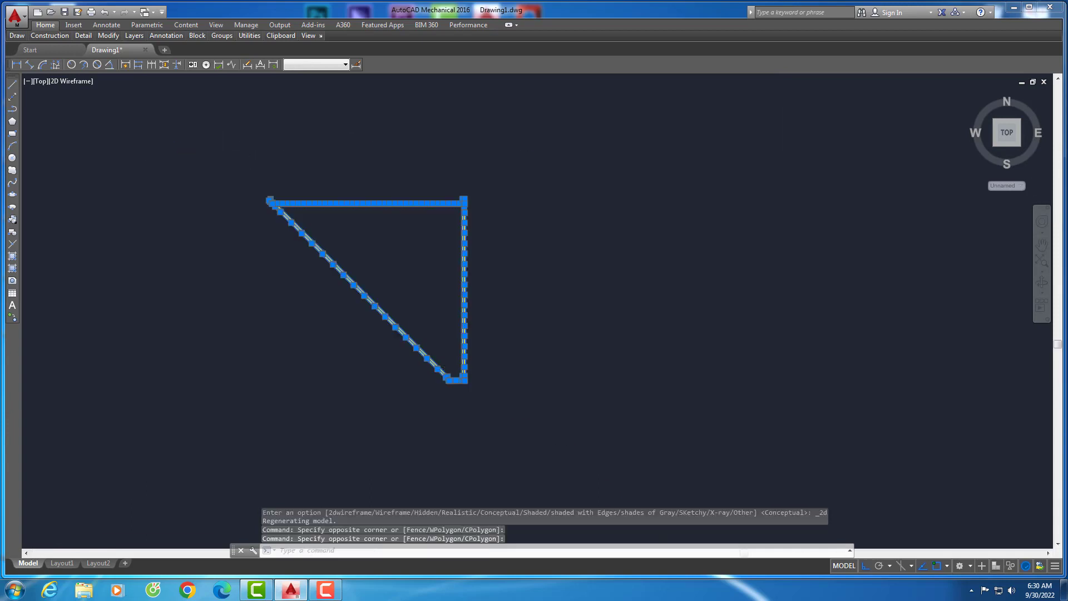
scroll(441, 389, "up", 5)
left_click(504, 436)
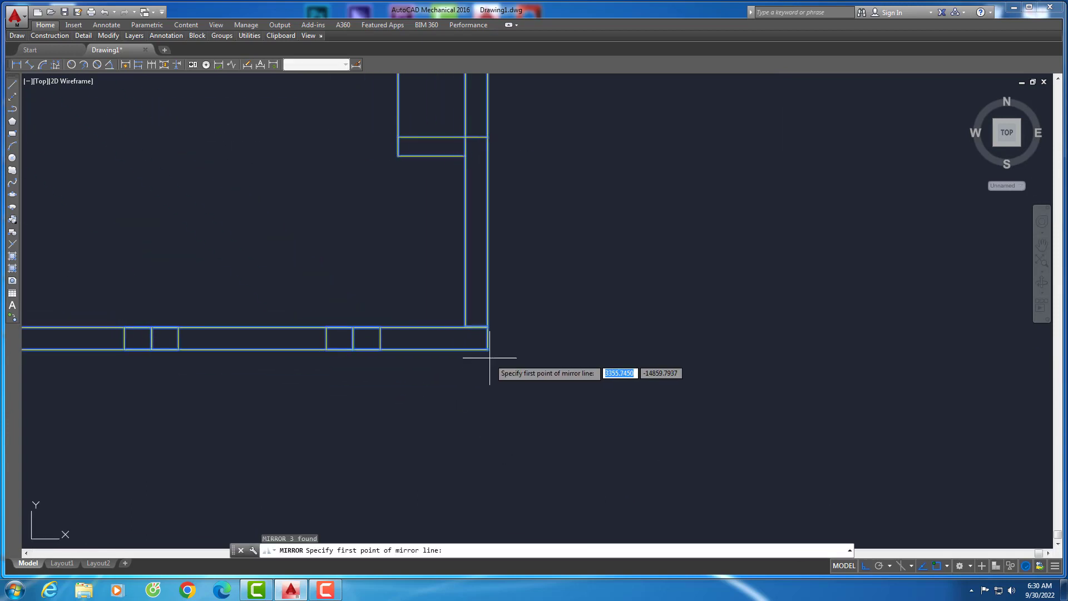
left_click(488, 350)
scroll(489, 367, "down", 3)
scroll(493, 376, "down", 3)
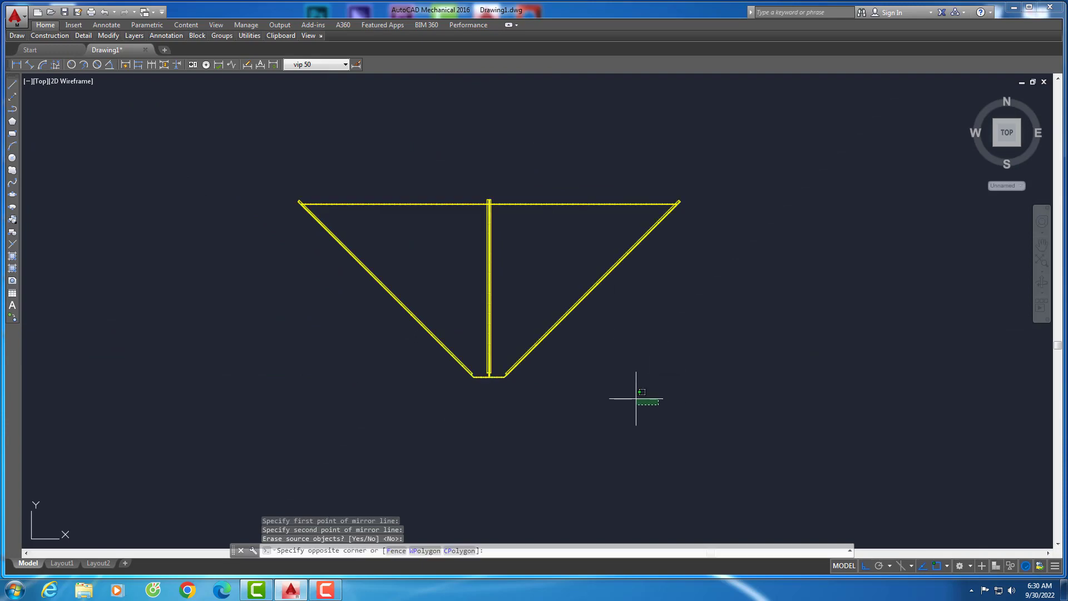
Mirror the triangular frame about a corner line, keeping the originals
left_click(301, 201)
key("Return")
scroll(256, 165, "up", 5)
left_click(321, 190)
scroll(314, 173, "down", 3)
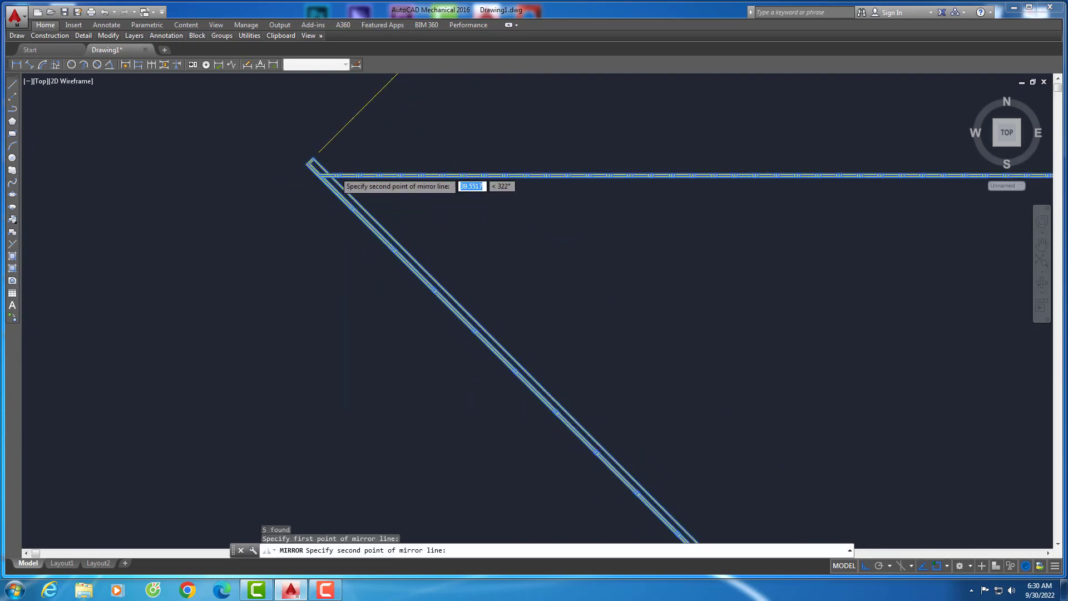
scroll(585, 365, "down", 3)
scroll(479, 192, "up", 4)
scroll(572, 323, "up", 2)
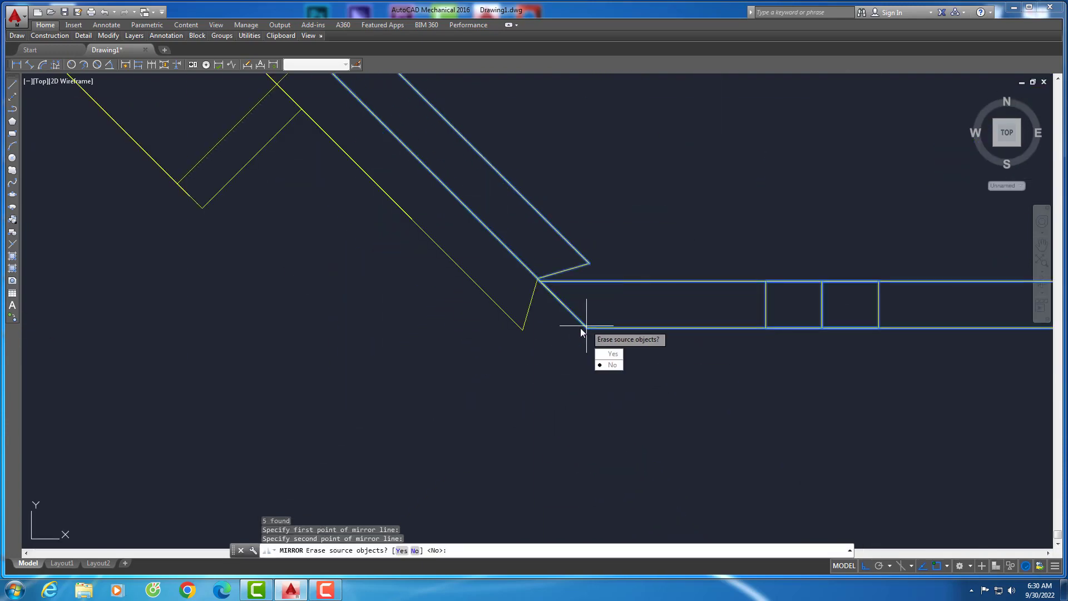
key("Return")
scroll(511, 289, "down", 2)
Mirror both frame halves again to close the square, keeping the originals
left_click(691, 436)
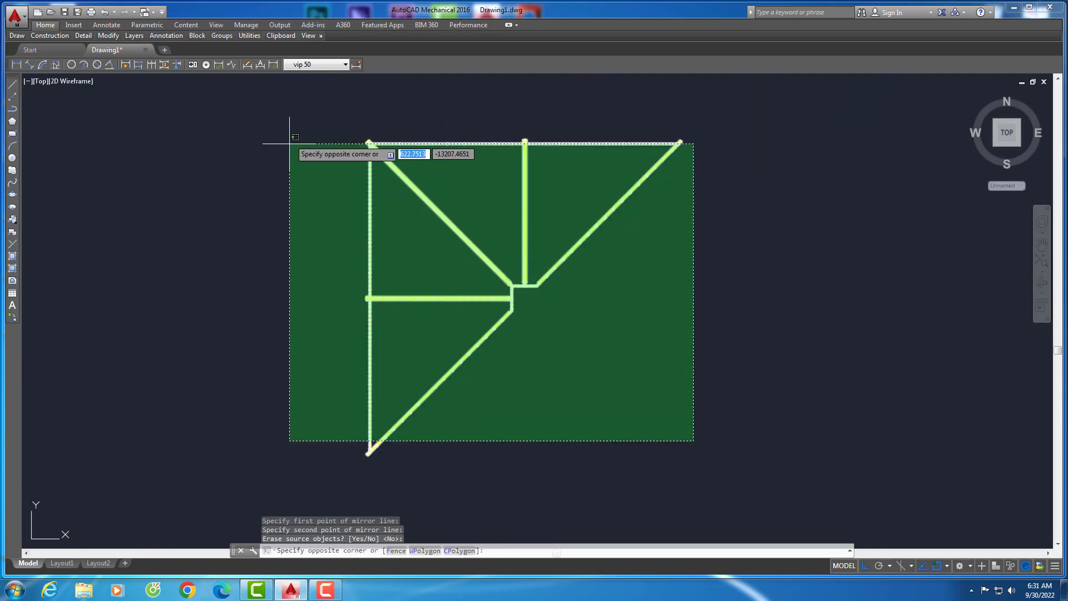
left_click(291, 138)
scroll(666, 150, "up", 2)
scroll(761, 148, "up", 3)
left_click(719, 155)
scroll(719, 155, "down", 3)
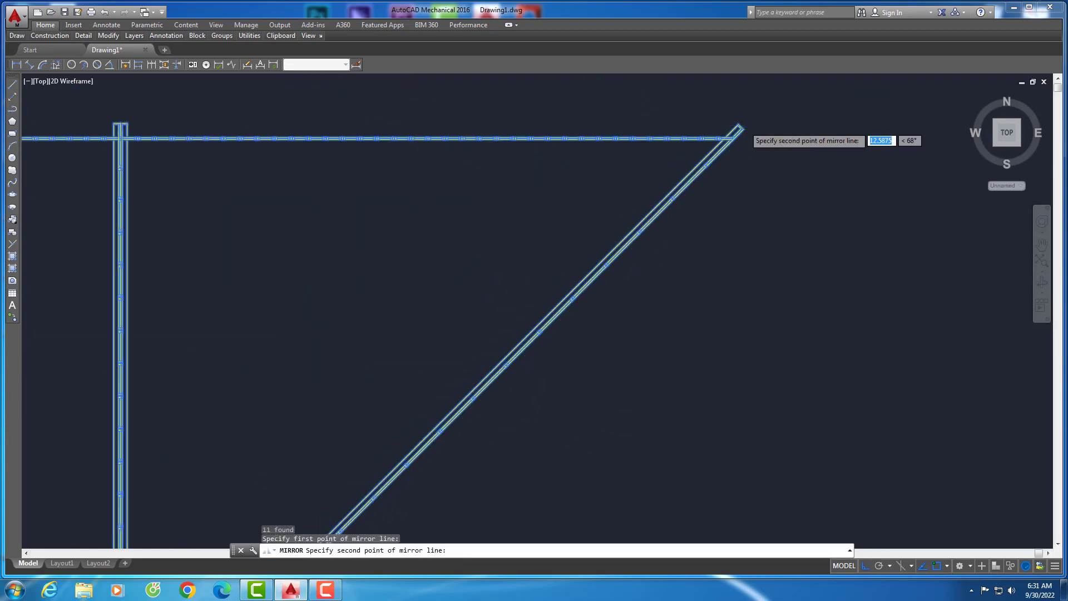
scroll(370, 508, "down", 2)
scroll(101, 378, "up", 4)
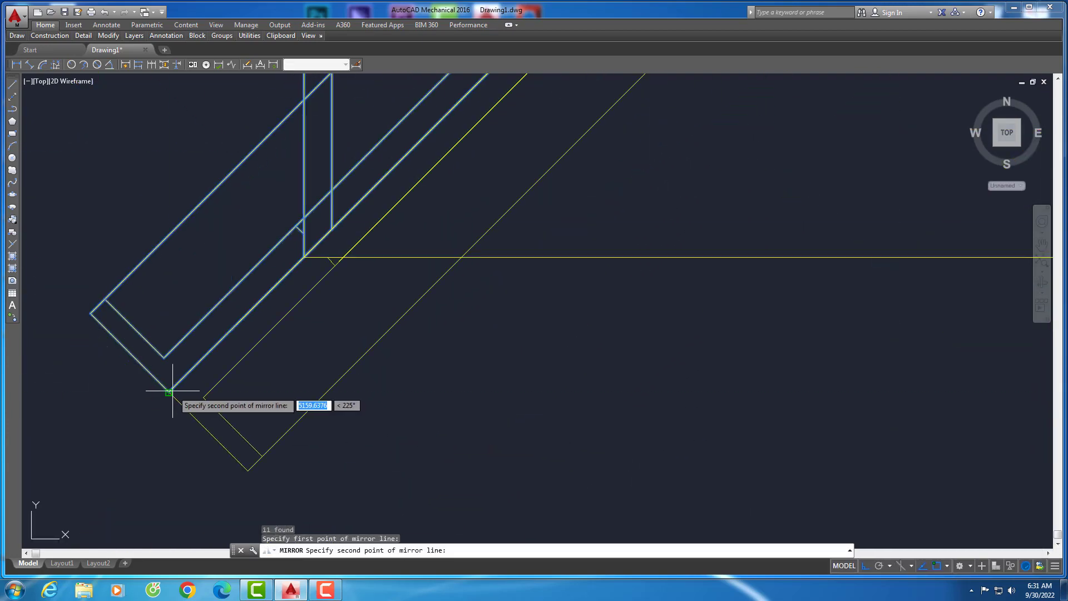
key("Return")
scroll(311, 371, "down", 4)
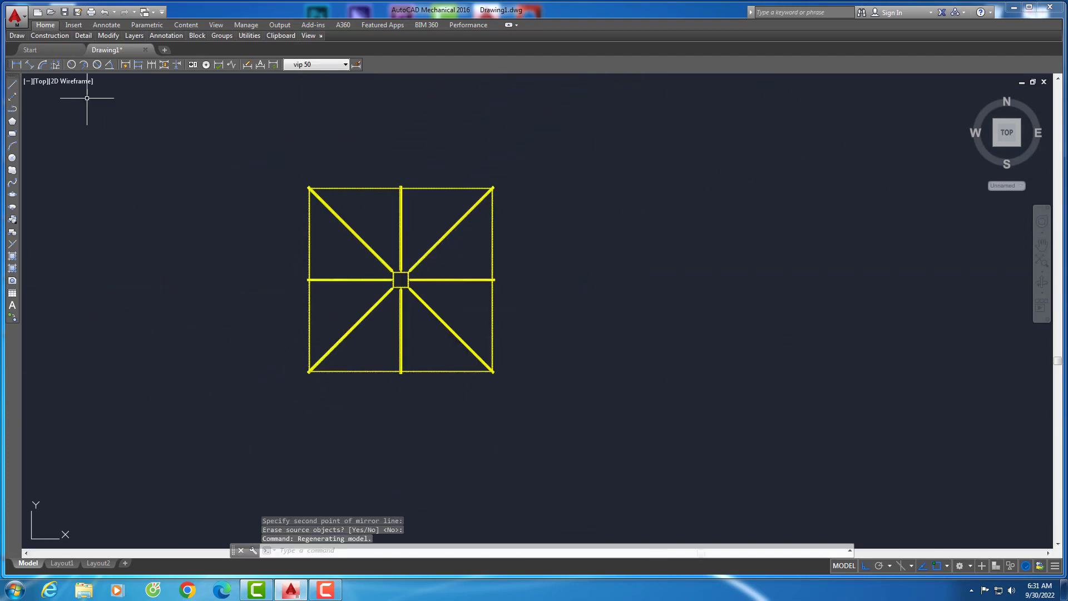
left_click(72, 82)
left_click(111, 113)
middle_click_drag(664, 298, 726, 310)
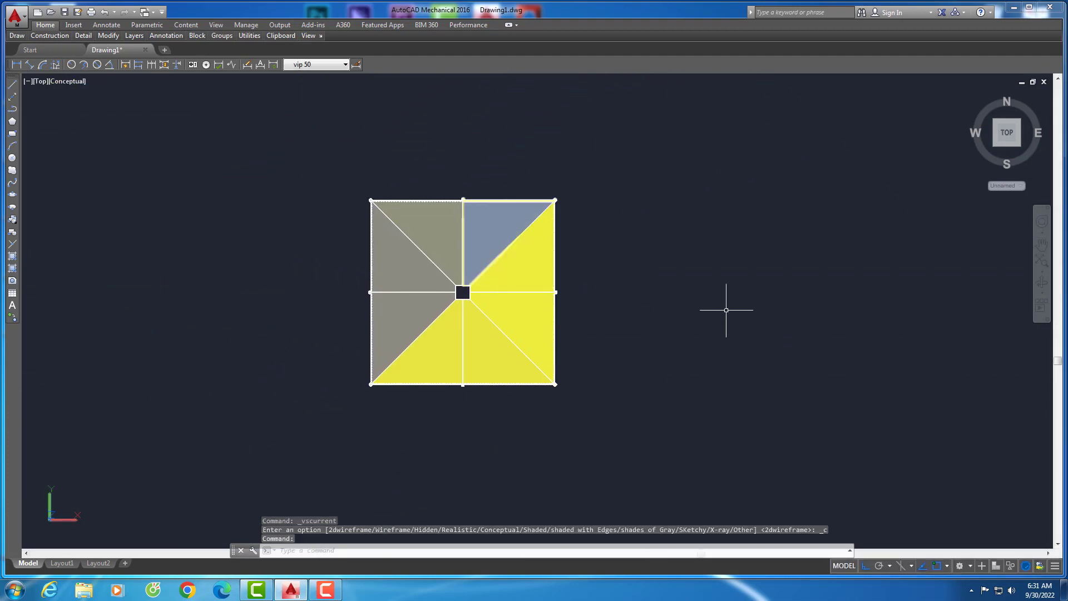
left_click(1041, 280)
left_click_drag(807, 403, 767, 410)
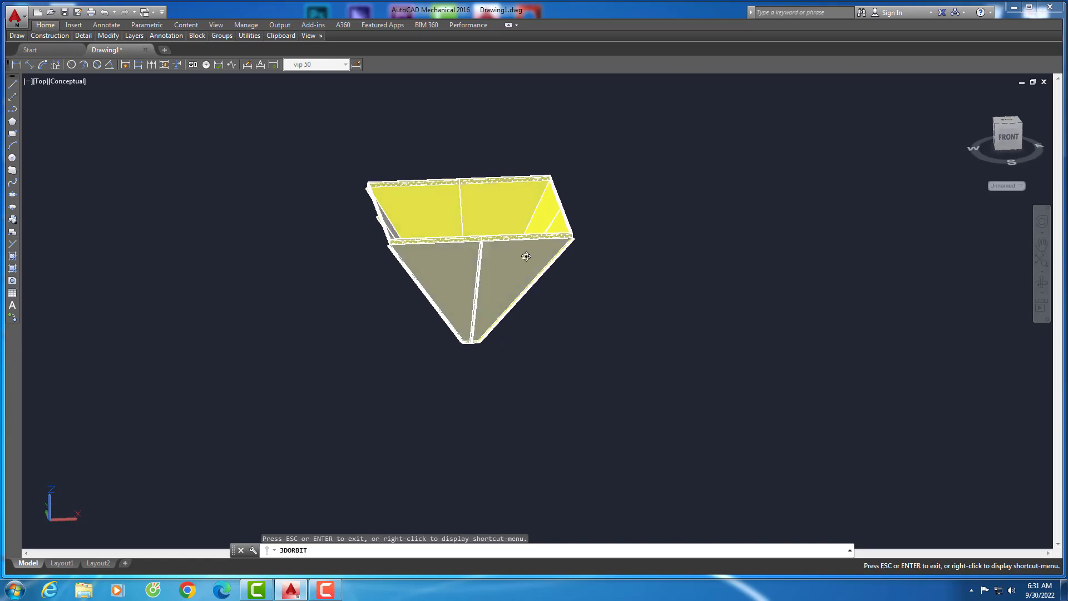
mouse_move(526, 256)
left_mouse_down()
mouse_move(511, 262)
mouse_move(704, 384)
mouse_move(680, 353)
mouse_move(696, 409)
mouse_move(816, 399)
mouse_move(520, 267)
mouse_move(787, 413)
mouse_move(711, 419)
mouse_move(675, 346)
mouse_move(675, 513)
mouse_move(594, 507)
mouse_move(682, 523)
mouse_move(662, 472)
mouse_move(754, 399)
mouse_move(608, 219)
mouse_move(589, 226)
mouse_move(750, 262)
mouse_move(541, 310)
mouse_move(589, 327)
mouse_move(625, 248)
mouse_move(589, 353)
mouse_move(588, 251)
mouse_move(561, 257)
mouse_move(508, 394)
mouse_move(407, 322)
mouse_move(422, 353)
mouse_move(534, 310)
mouse_move(554, 362)
mouse_move(589, 349)
mouse_move(573, 381)
mouse_move(573, 370)
left_mouse_up()
scroll(572, 370, "up", 2)
key("Escape")
left_click(92, 81)
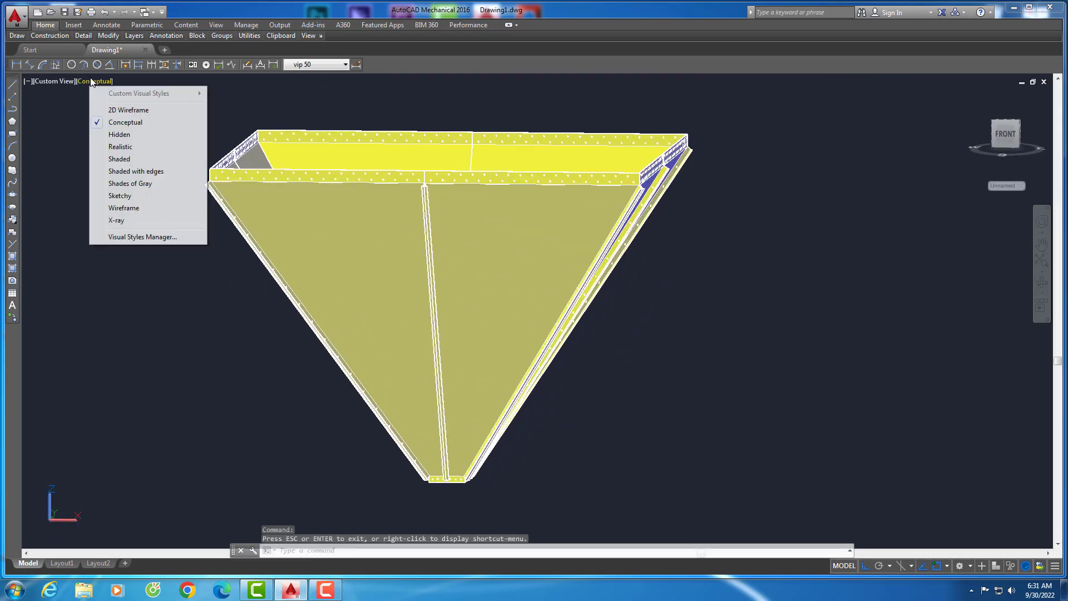
left_click(120, 109)
left_click(93, 82)
left_click(119, 134)
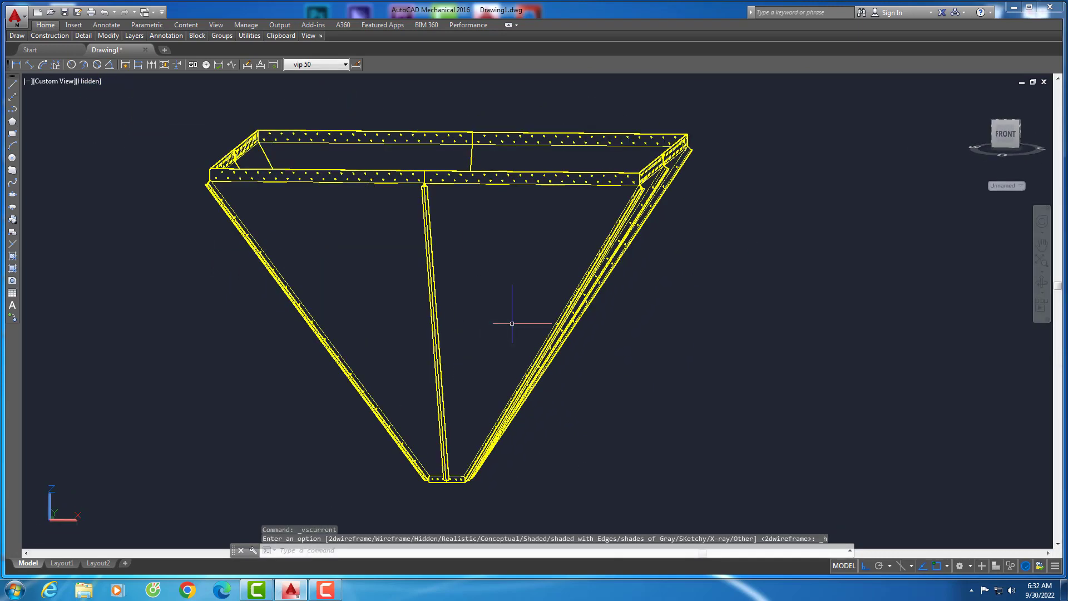
scroll(512, 323, "down", 3)
scroll(510, 334, "down", 1)
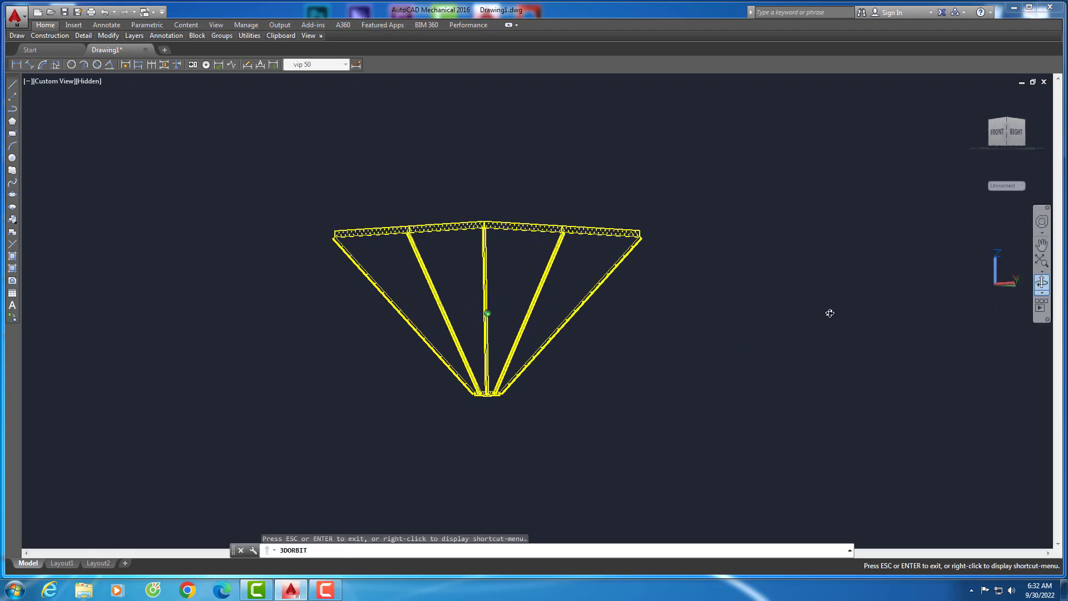
scroll(448, 291, "up", 2)
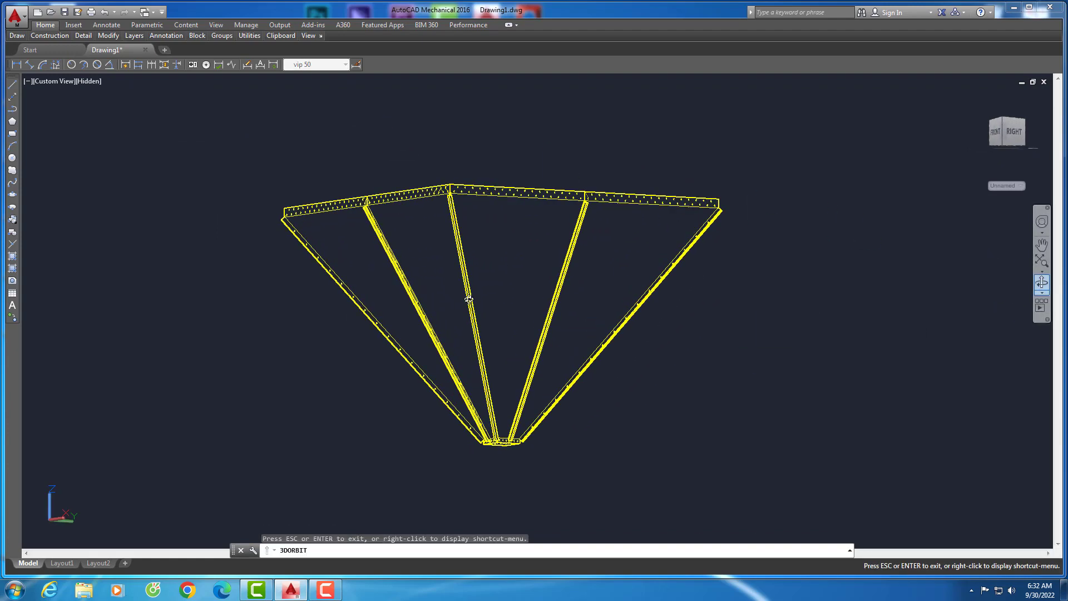
left_click(90, 82)
left_click(120, 109)
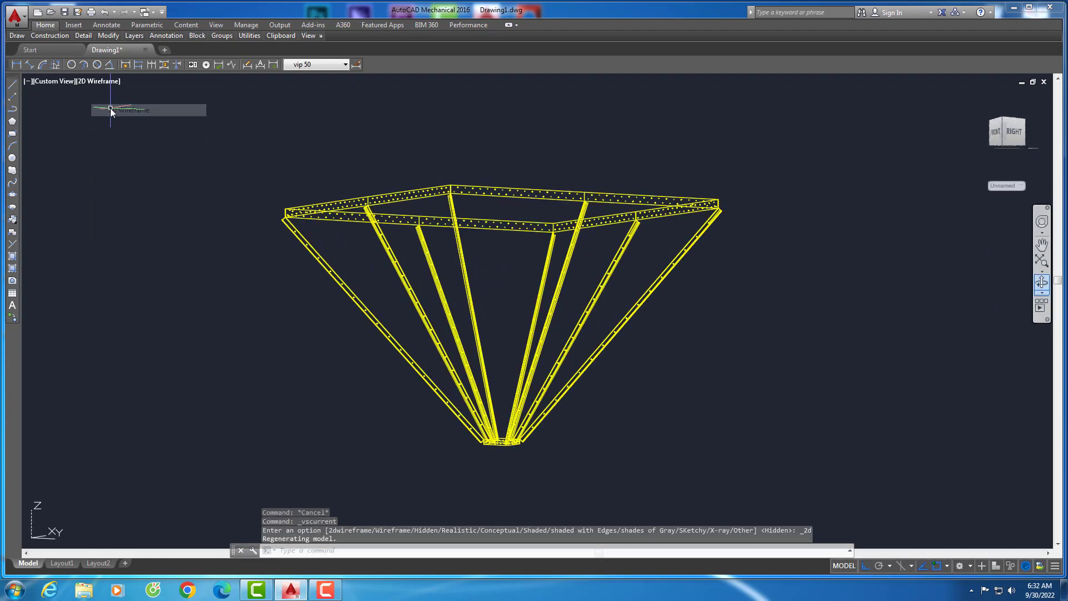
left_click(53, 83)
Switch the hopper from Top view to SW Isometric with Conceptual shading
left_click(77, 112)
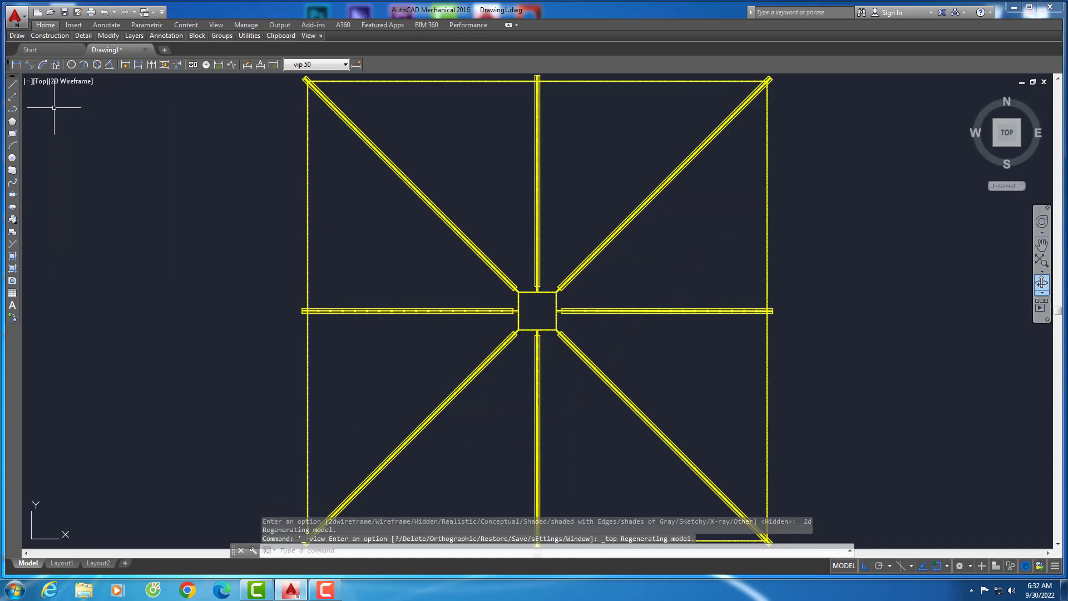
left_click(174, 129)
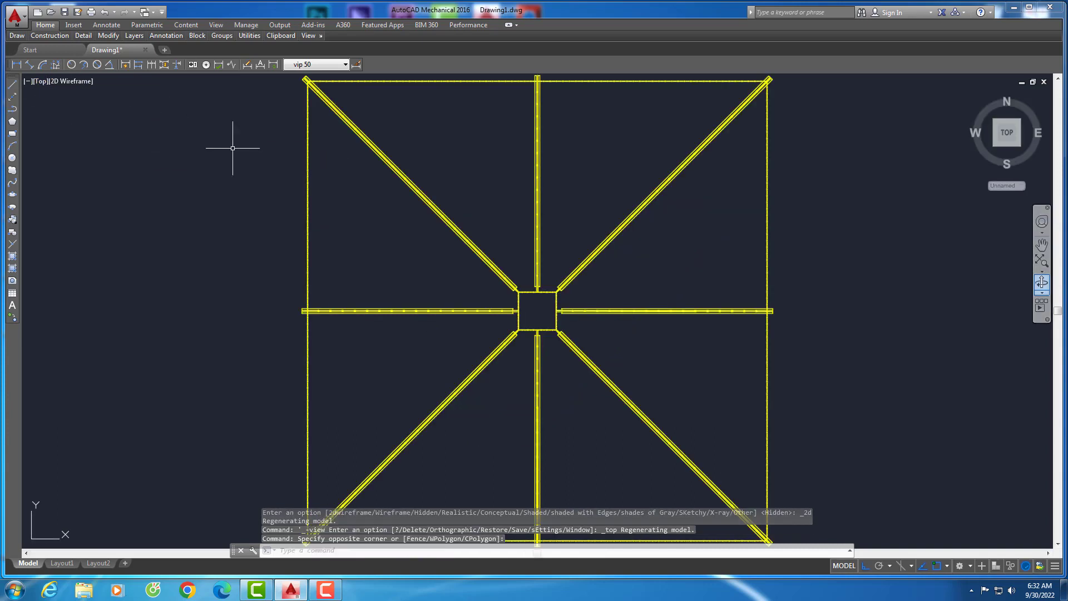
scroll(233, 148, "down", 2)
left_click(39, 82)
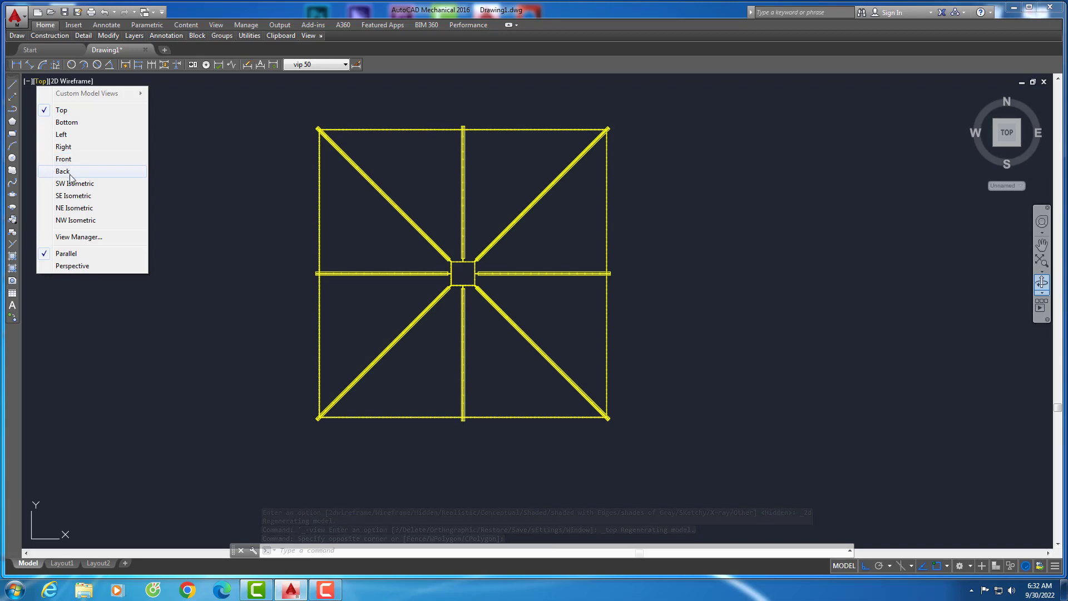
left_click(73, 184)
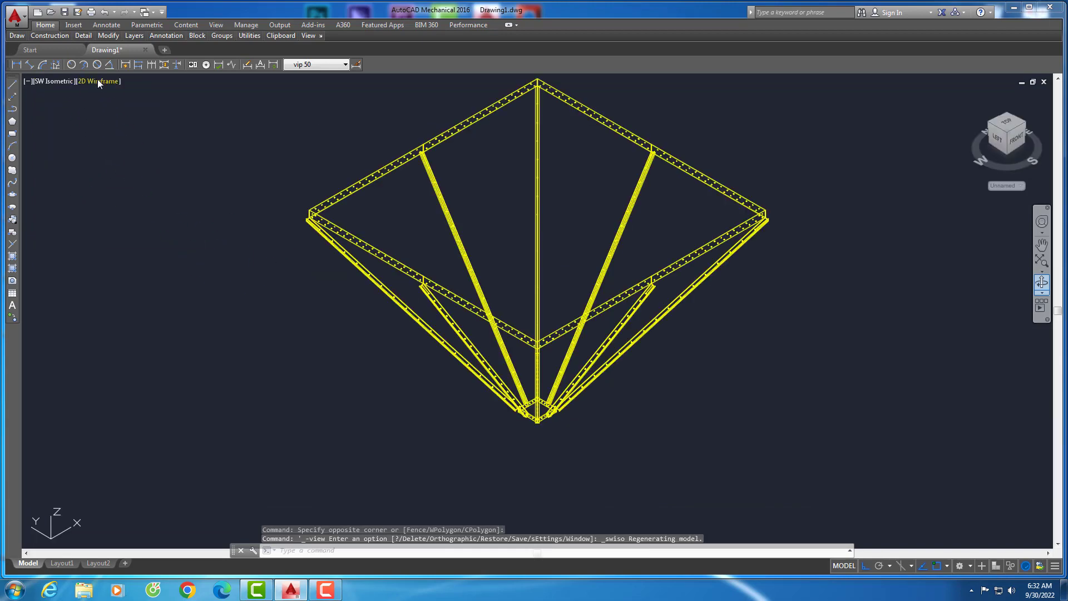
left_click(98, 83)
left_click(111, 120)
scroll(485, 295, "up", 3)
scroll(857, 316, "down", 1)
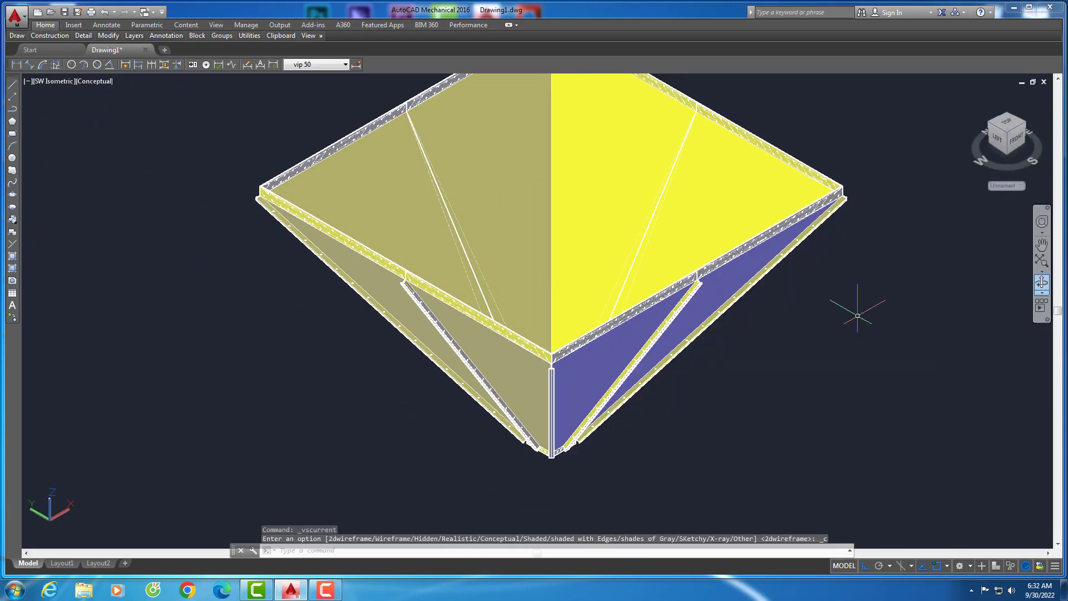
scroll(858, 316, "down", 1)
scroll(759, 370, "down", 1)
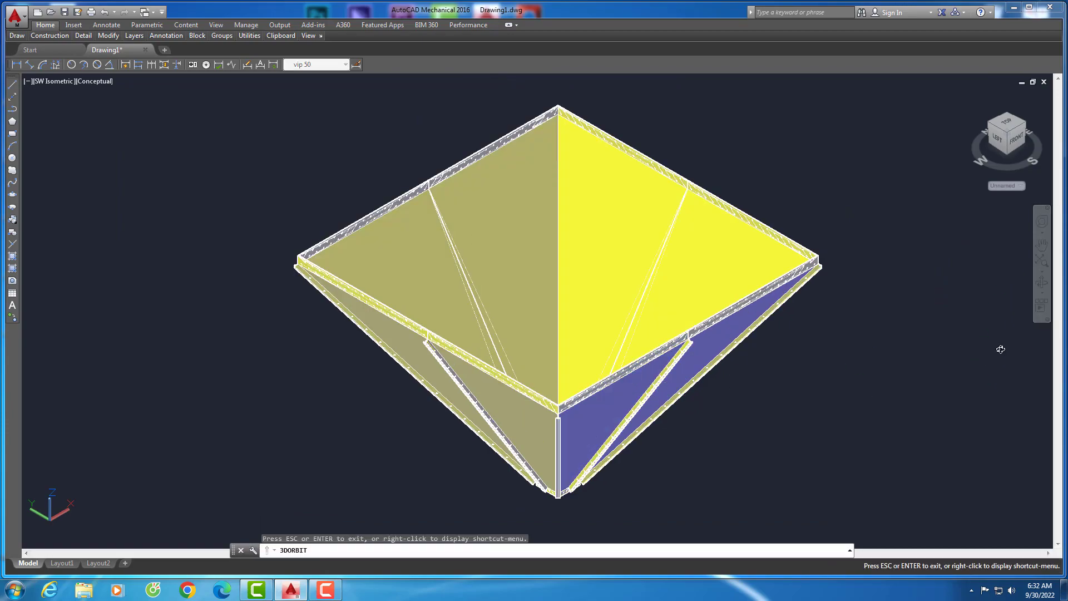
Orbit the shaded hopper toward the side, then set SE Isometric view
mouse_move(1022, 301)
middle_mouse_down("shift")
mouse_move(576, 273)
mouse_move(756, 339)
mouse_move(673, 351)
mouse_move(627, 303)
mouse_move(736, 386)
mouse_move(625, 389)
mouse_move(741, 399)
mouse_move(699, 398)
mouse_move(497, 267)
middle_mouse_up("shift")
scroll(498, 266, "up", 1)
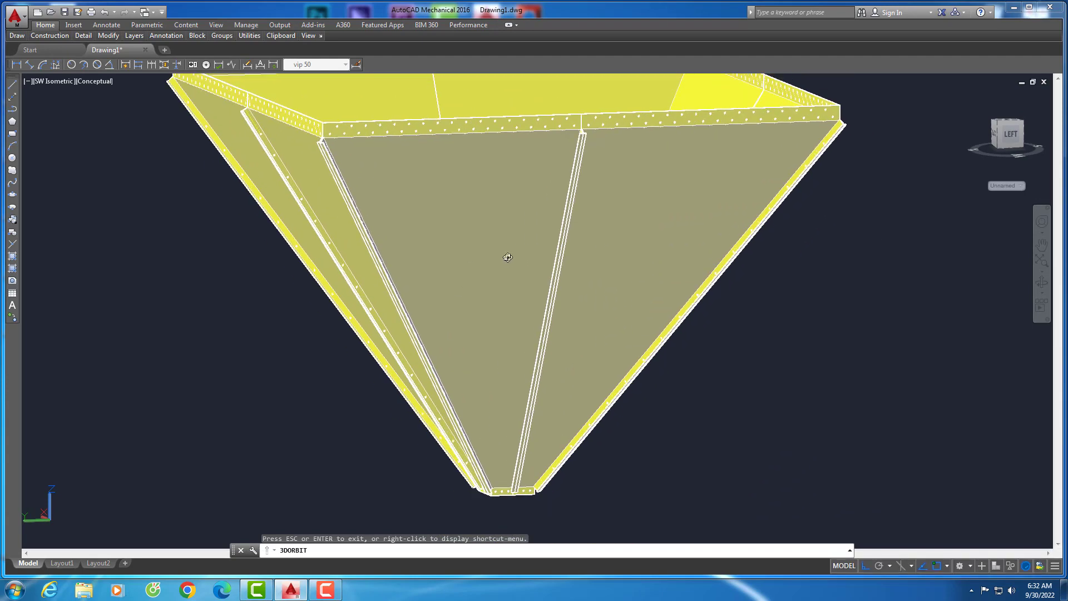
scroll(506, 256, "down", 3)
left_click(58, 83)
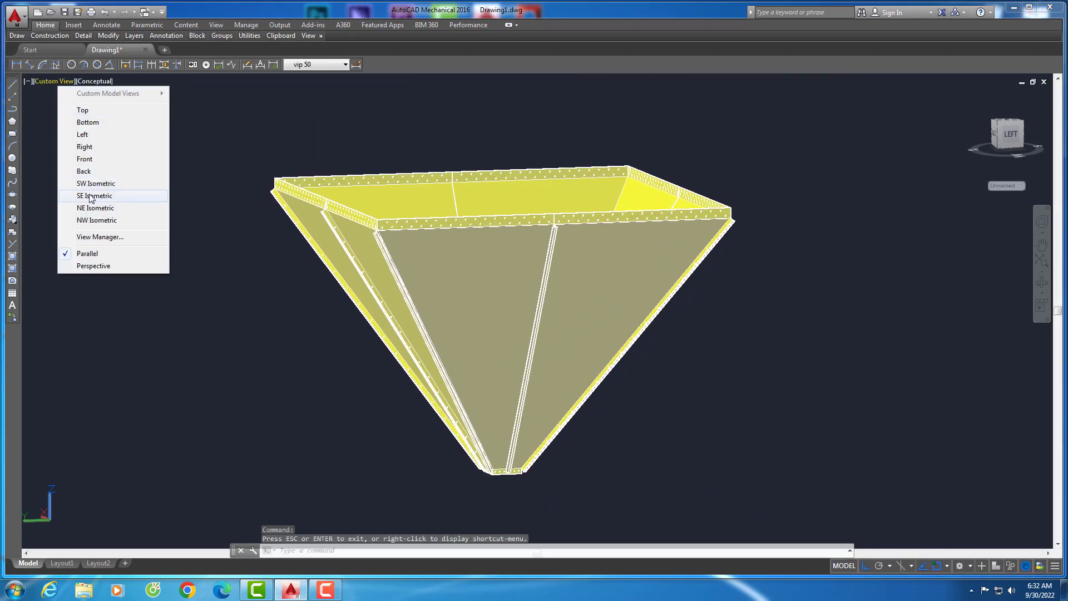
left_click(89, 197)
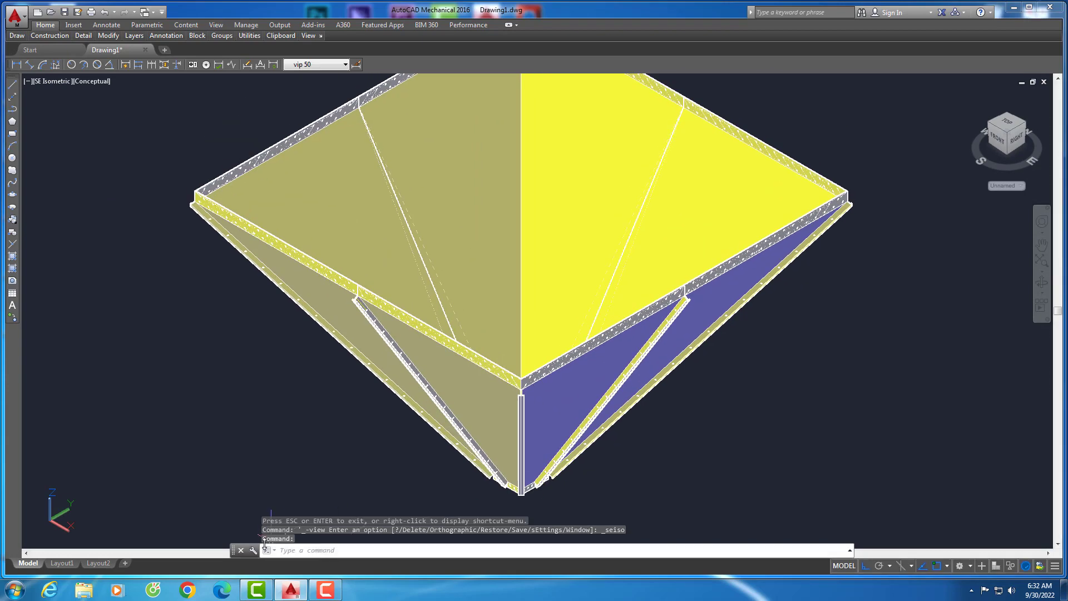
Close the command line and switch the display from 2D Wireframe to Hidden
left_click(242, 551)
left_click(583, 303)
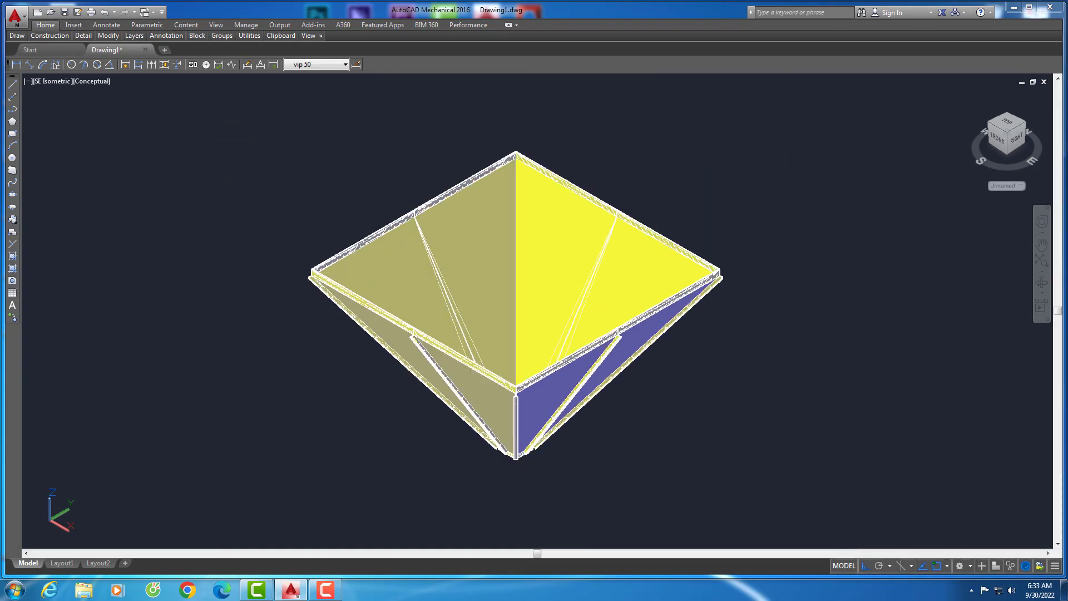
scroll(548, 416, "up", 2)
scroll(549, 416, "down", 2)
left_click(92, 81)
left_click(116, 109)
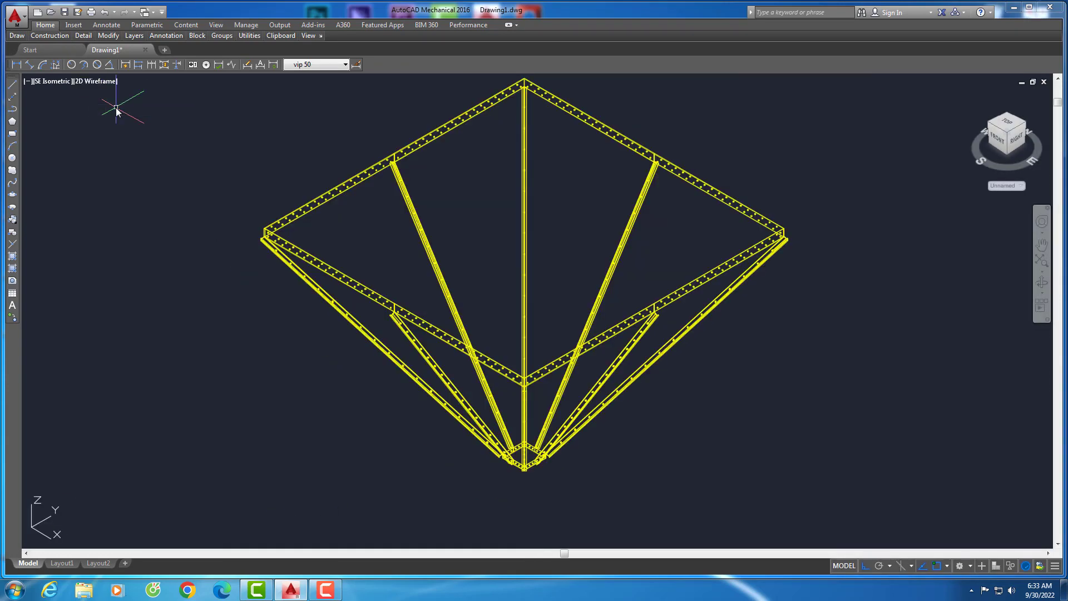
left_click(83, 81)
left_click(111, 134)
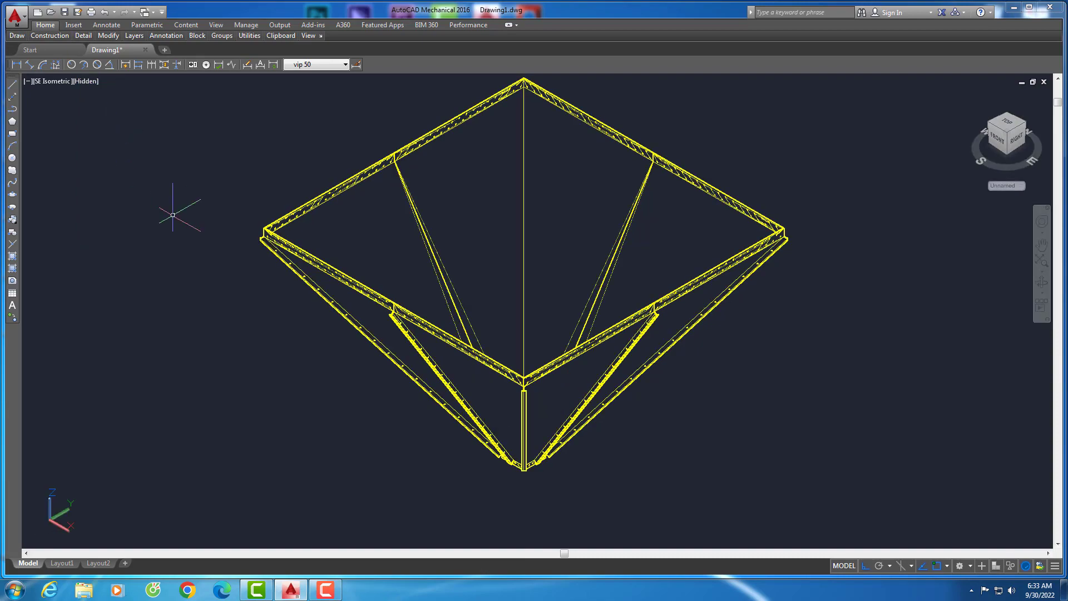
scroll(410, 382, "down", 2)
scroll(564, 390, "up", 1)
Orbit the hopper, shade it Conceptual, and tilt it to reveal its open top
left_click(1042, 282)
mouse_move(946, 278)
left_mouse_down()
mouse_move(859, 274)
mouse_move(826, 243)
mouse_move(682, 309)
mouse_move(729, 358)
left_mouse_up()
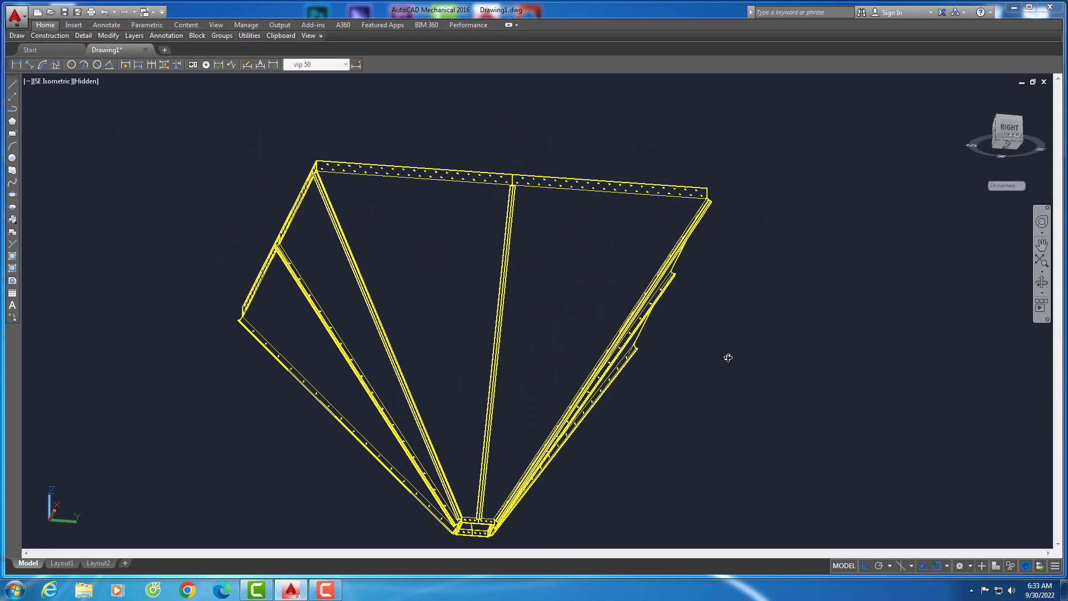
left_click(89, 81)
left_click(114, 122)
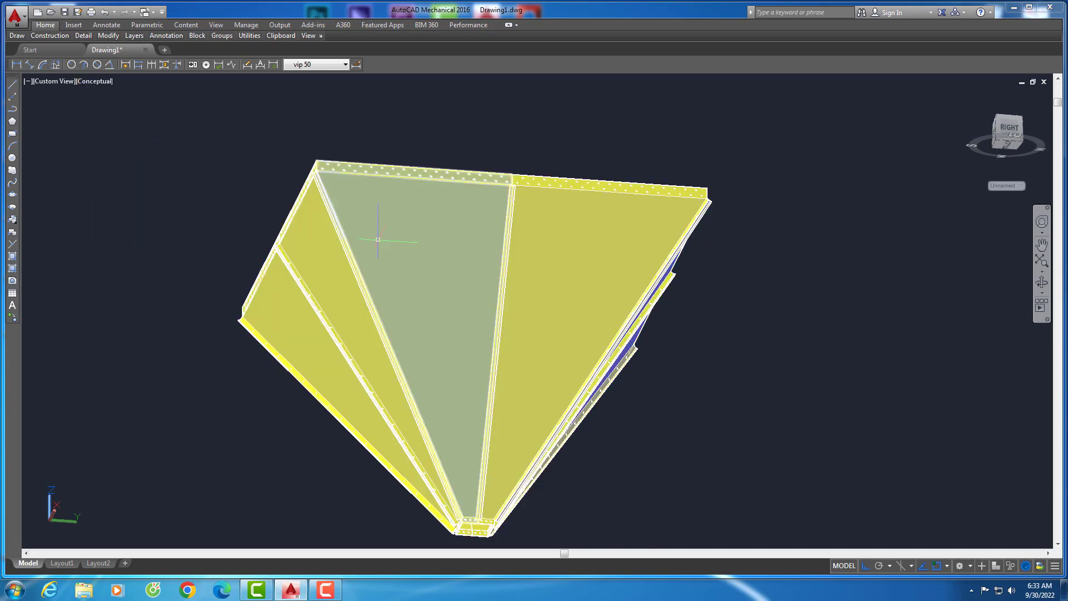
left_click(1042, 283)
mouse_move(746, 269)
left_mouse_down()
mouse_move(487, 284)
mouse_move(516, 365)
left_mouse_up()
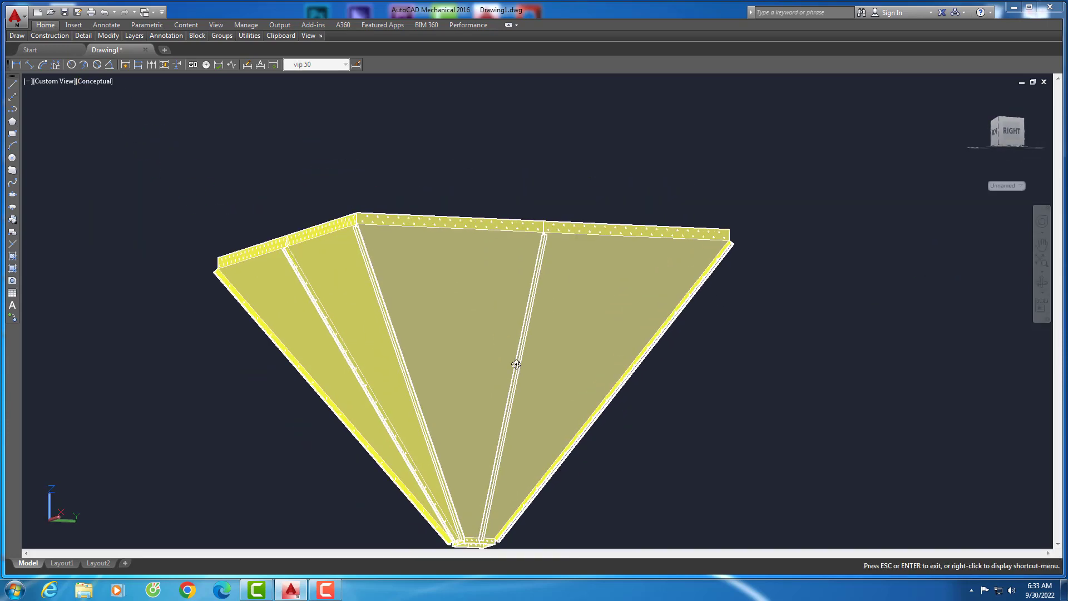
key("Escape")
mouse_move(516, 365)
middle_mouse_down("shift")
mouse_move(494, 272)
mouse_move(491, 303)
mouse_move(512, 269)
mouse_move(498, 368)
middle_mouse_up("shift")
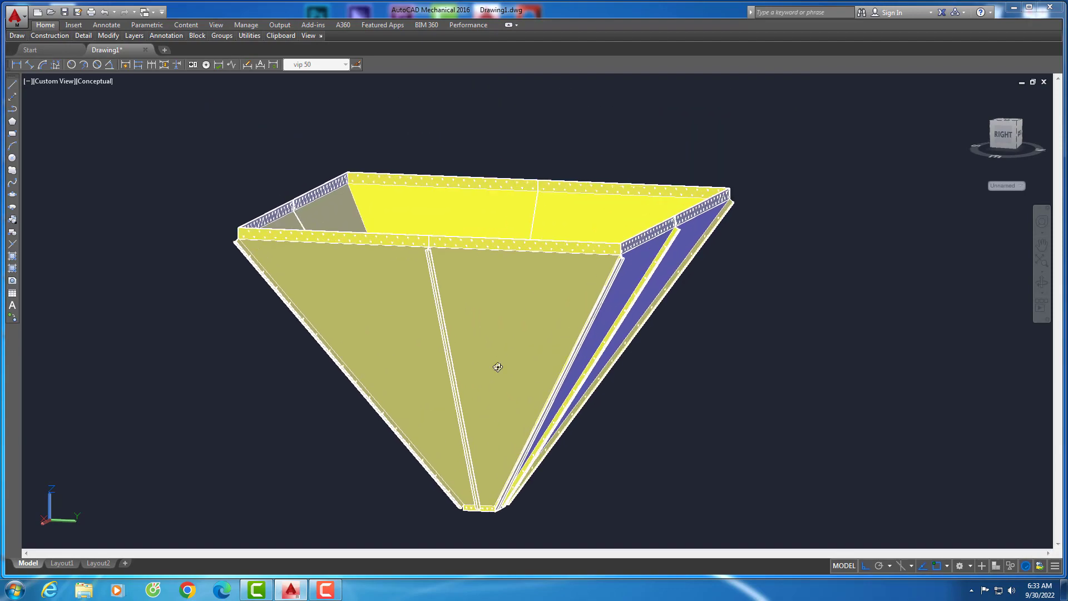